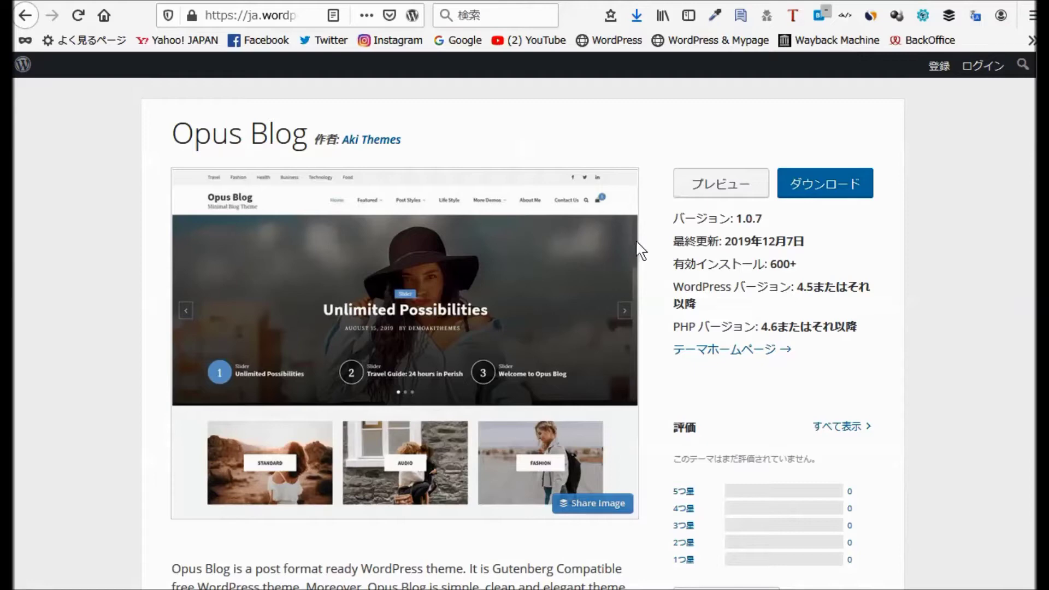
Read through the Opus Blog theme's description, tags and details on its theme directory page.
scroll(654, 271, "down", 5)
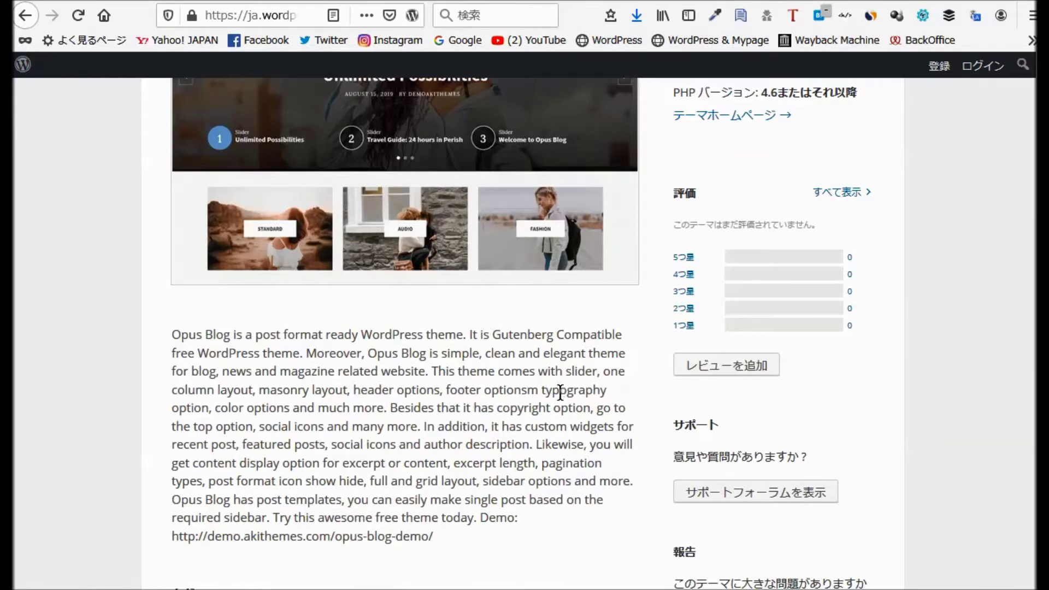
scroll(561, 392, "down", 2)
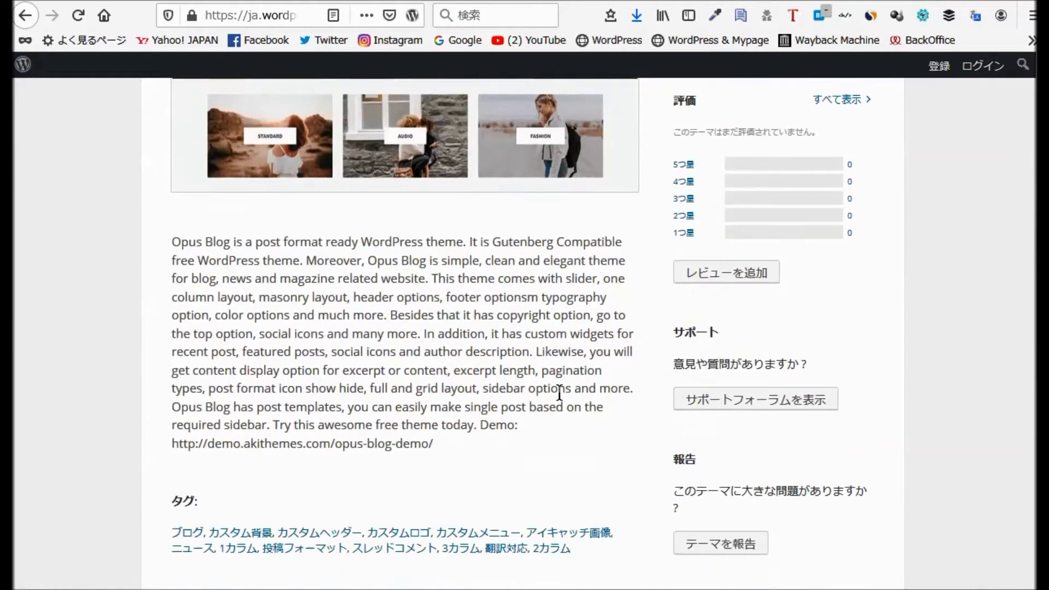
scroll(567, 389, "up", 6)
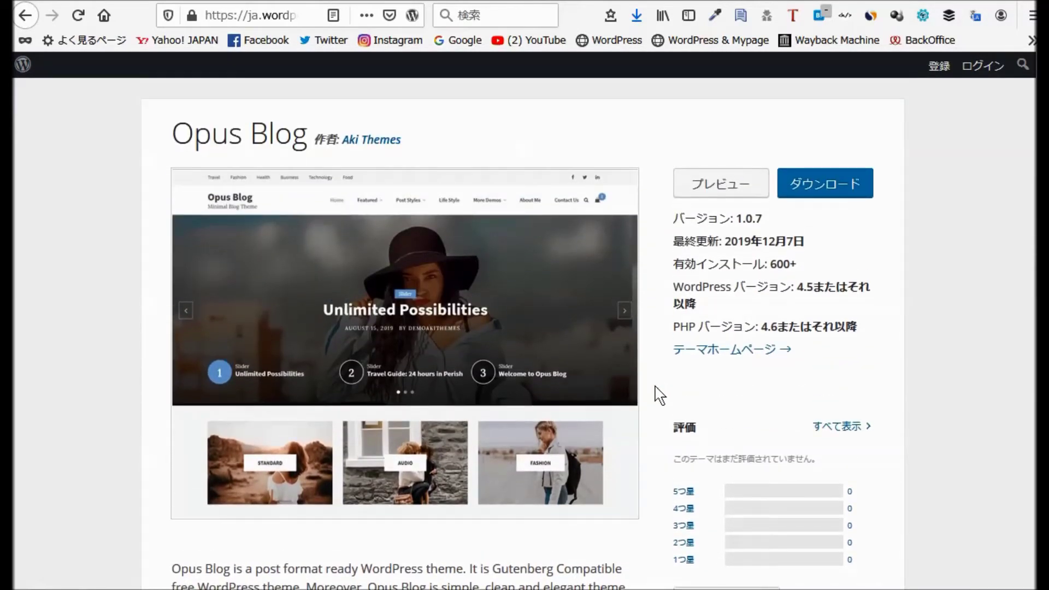
mouse_move(638, 393)
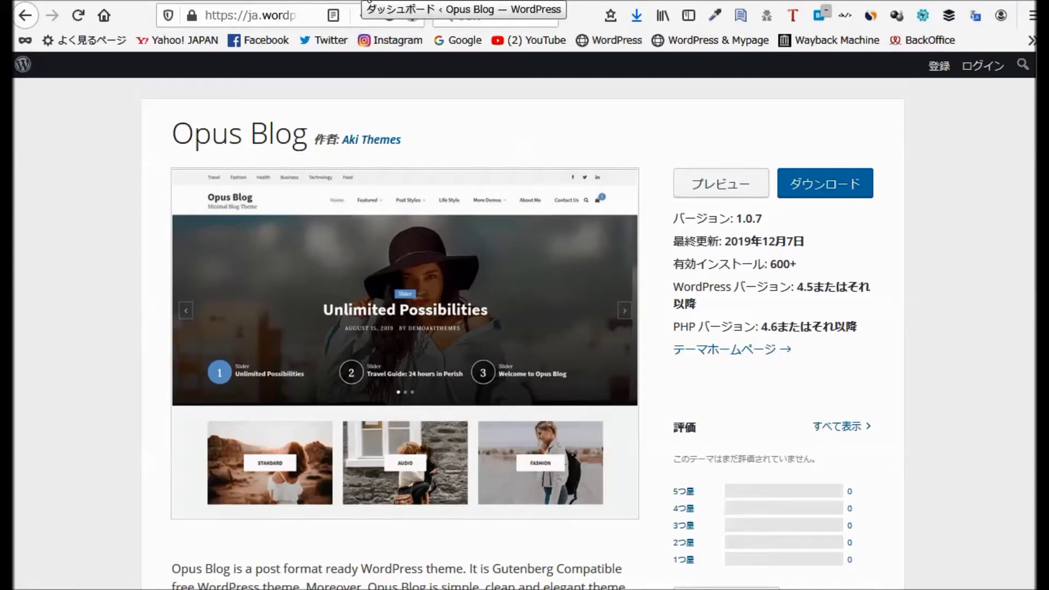
Switch to the site's WordPress admin dashboard and open the installed themes page.
left_click(367, 3)
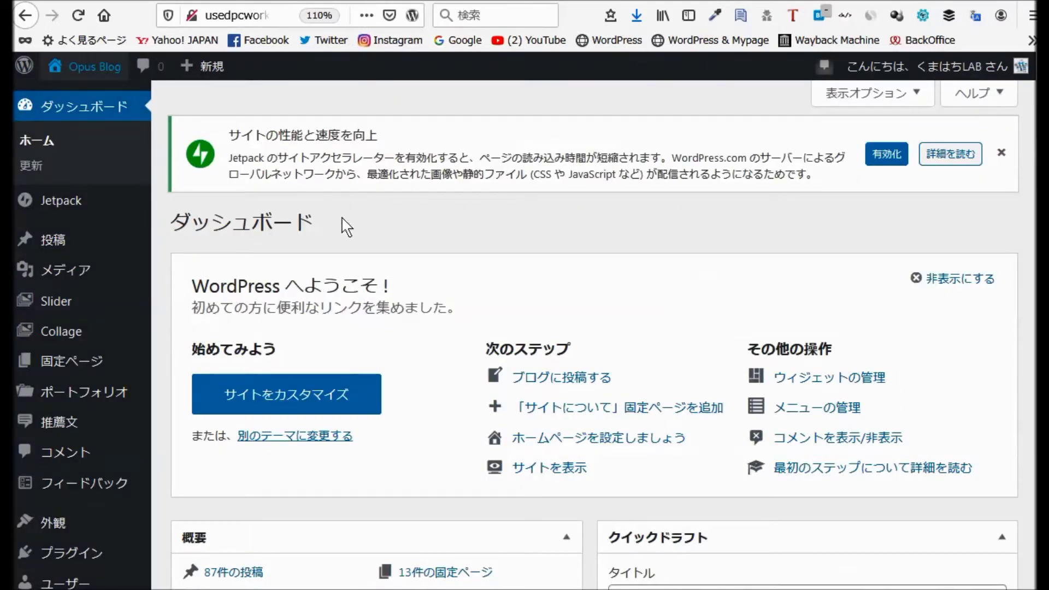
scroll(449, 267, "down", 3)
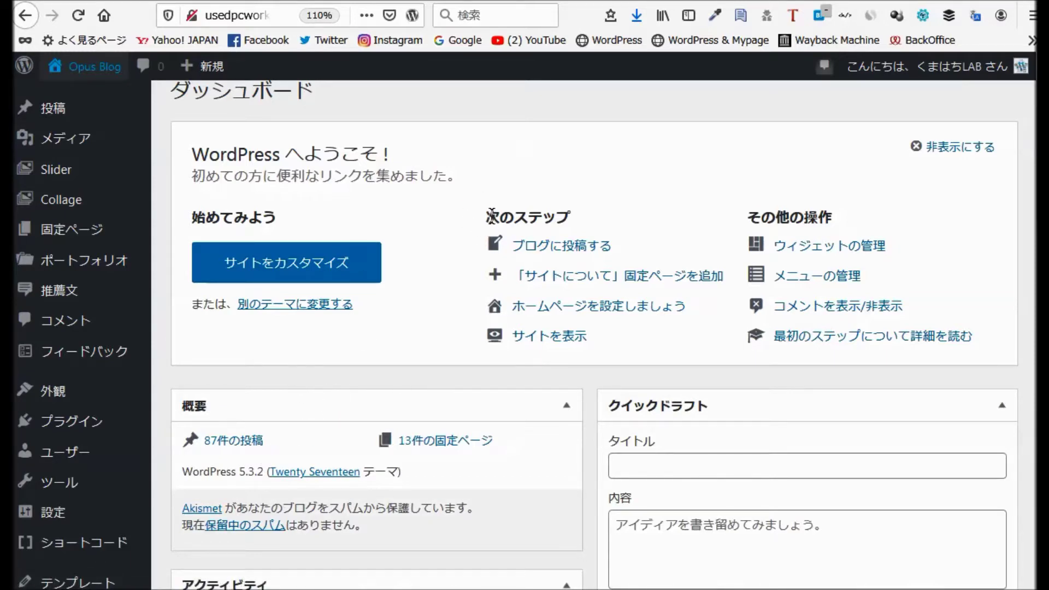
scroll(481, 232, "up", 3)
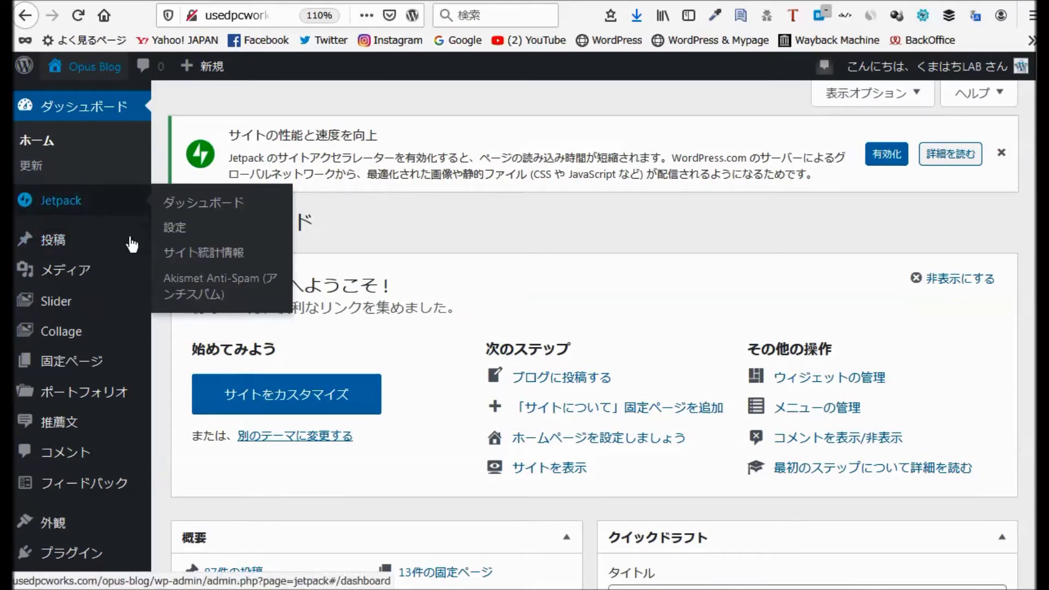
scroll(328, 360, "down", 3)
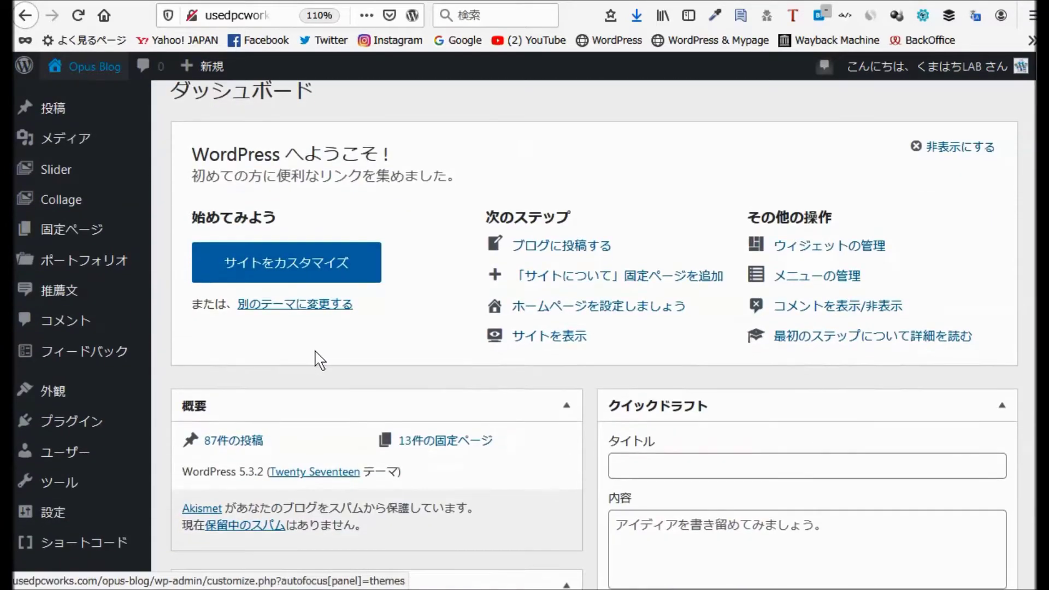
mouse_move(50, 402)
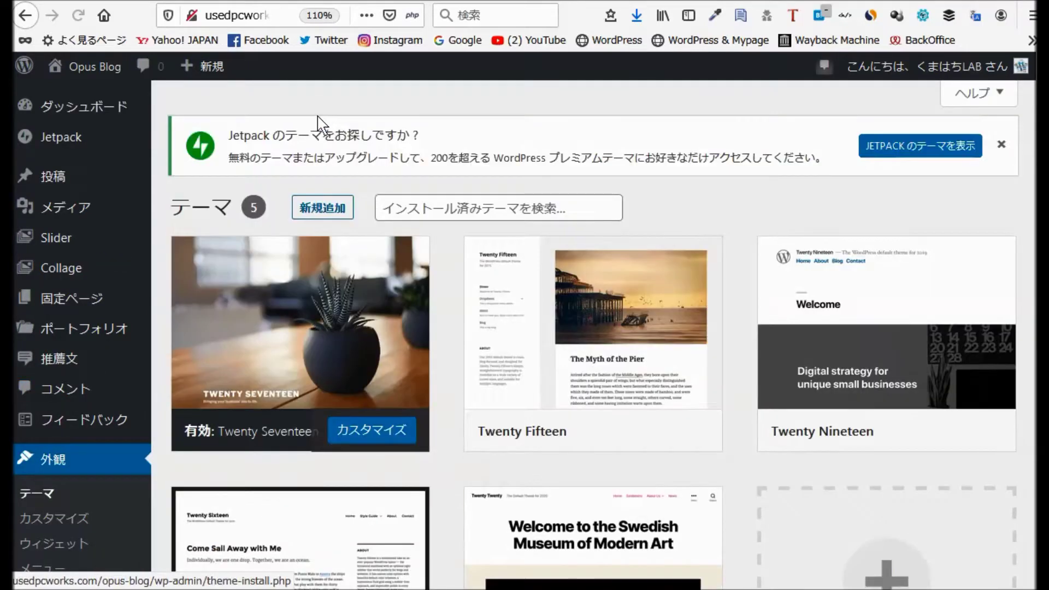
Review the installed themes, open the page for adding new themes and list the latest ones.
scroll(475, 218, "down", 3)
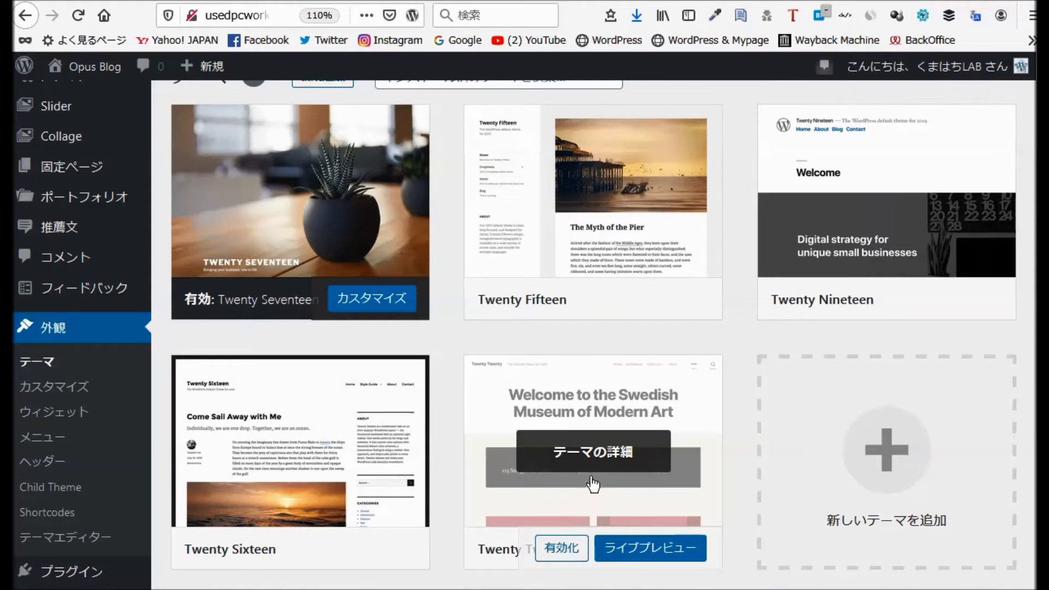
scroll(594, 363, "up", 3)
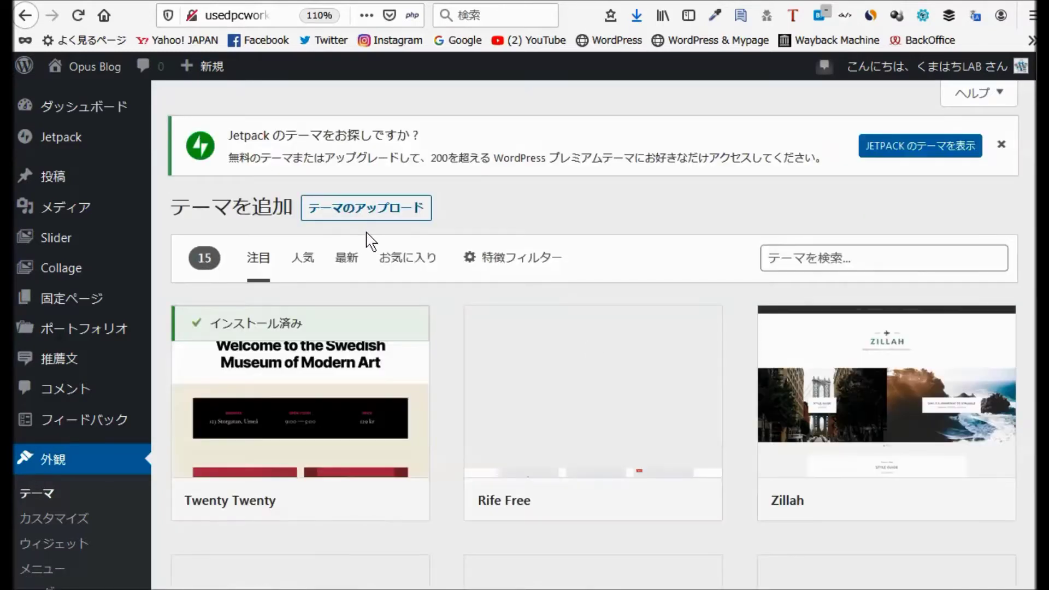
left_click(352, 263)
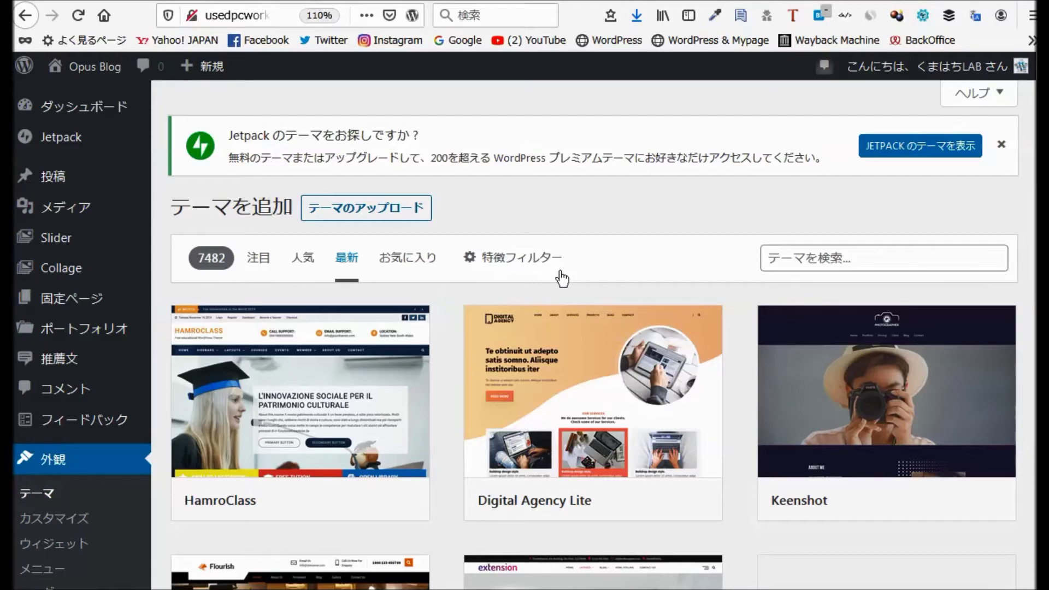
Browse the list of latest themes and locate the Opus Blog theme.
scroll(562, 279, "down", 6)
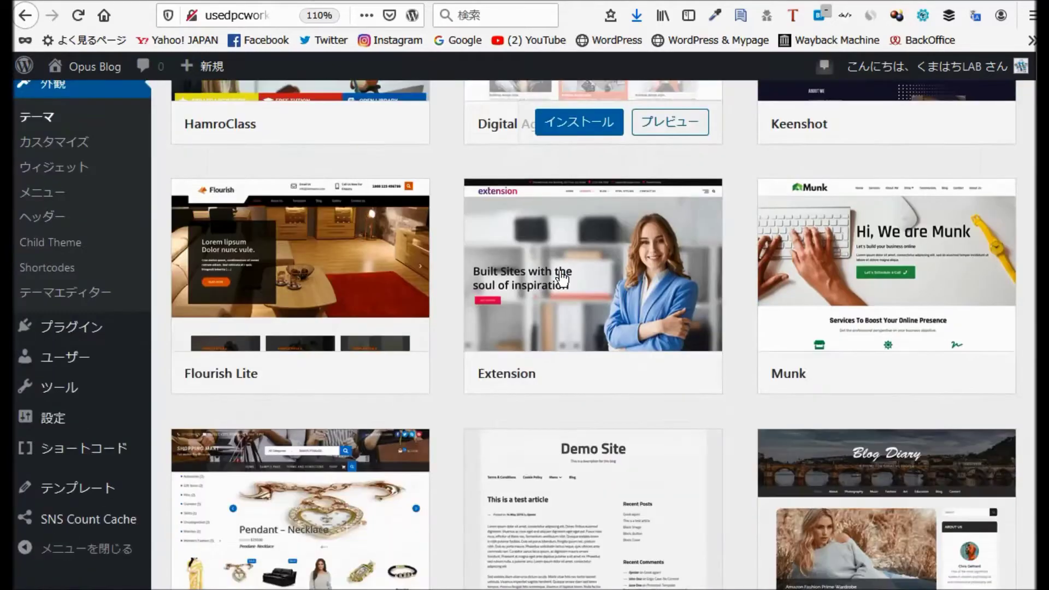
scroll(562, 279, "down", 9)
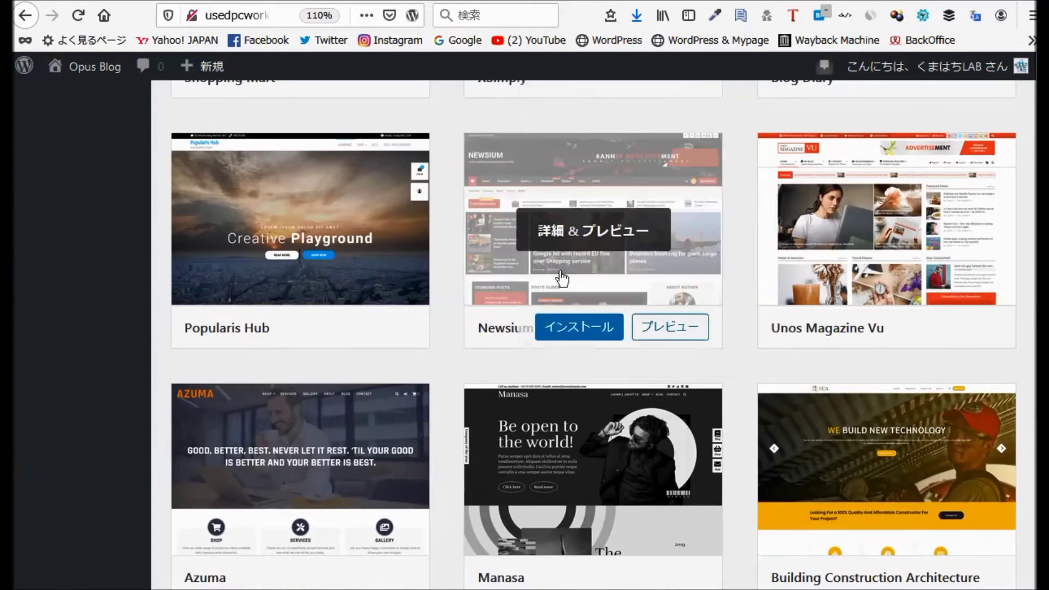
scroll(562, 279, "down", 2)
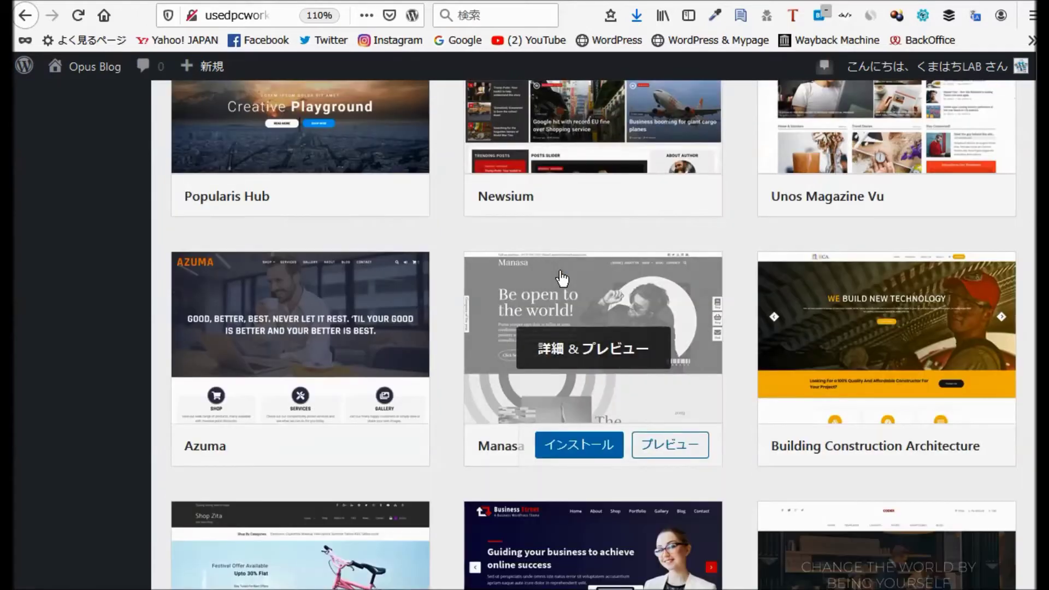
scroll(564, 280, "down", 8)
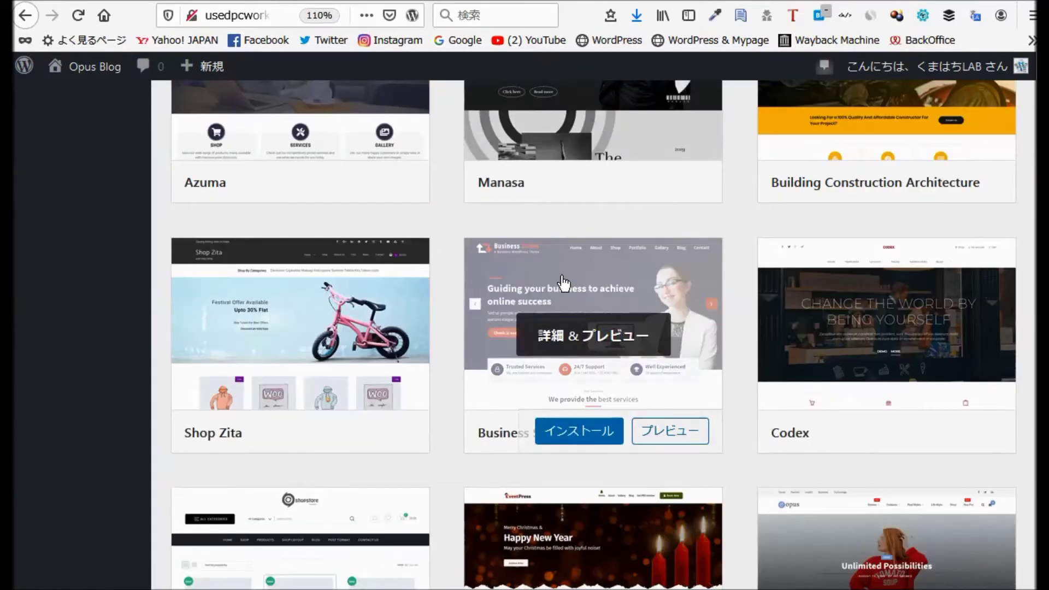
scroll(565, 283, "down", 2)
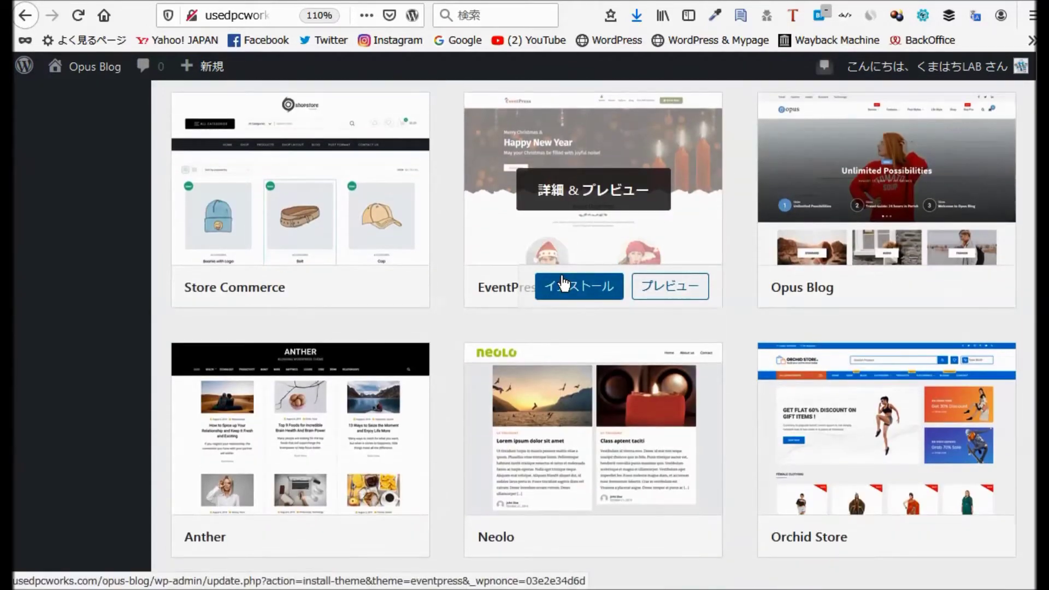
scroll(565, 283, "down", 4)
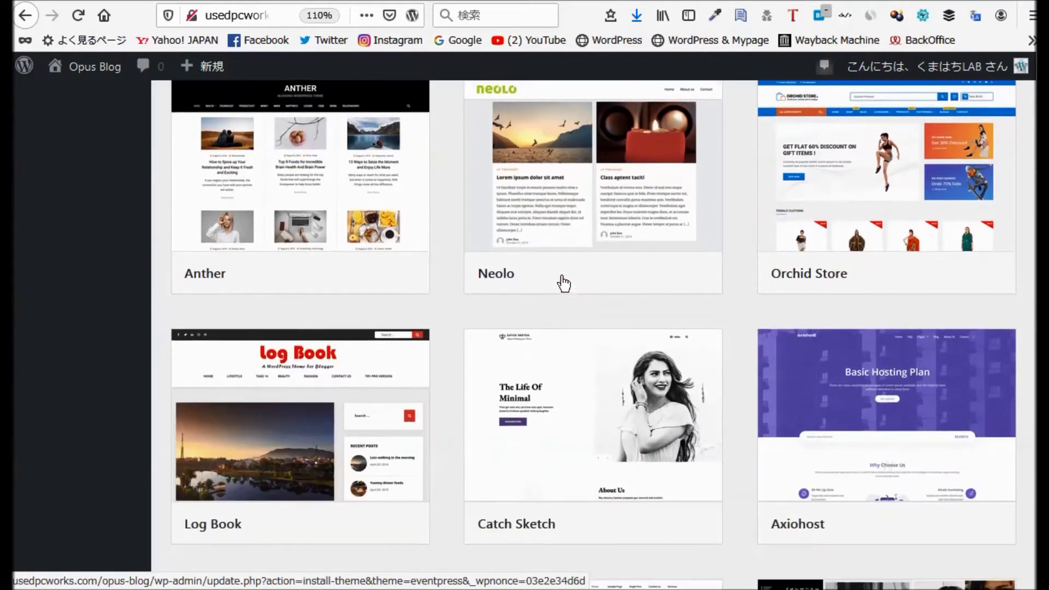
scroll(564, 283, "down", 2)
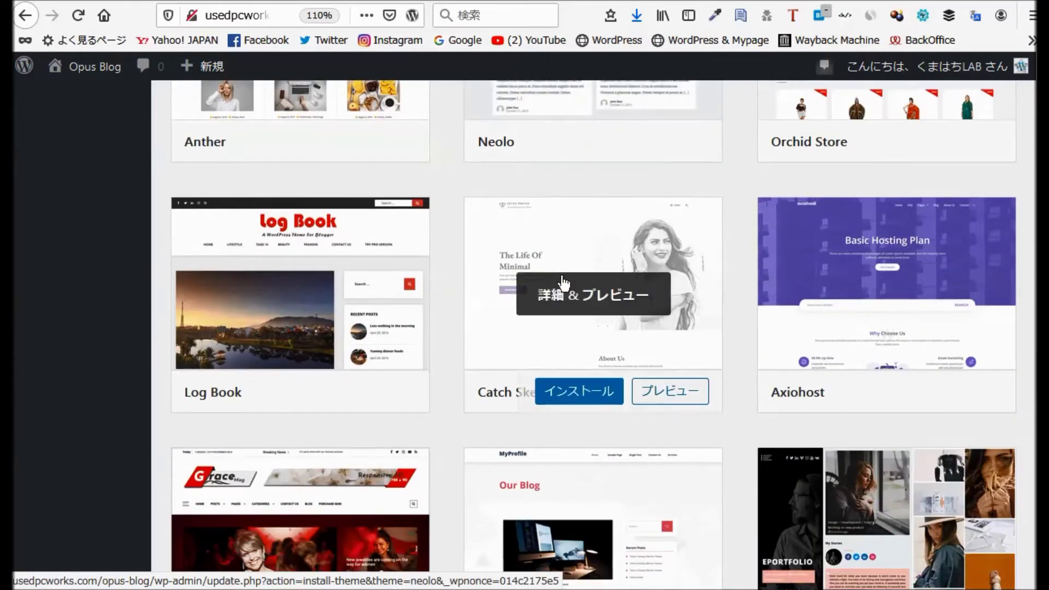
scroll(564, 283, "down", 5)
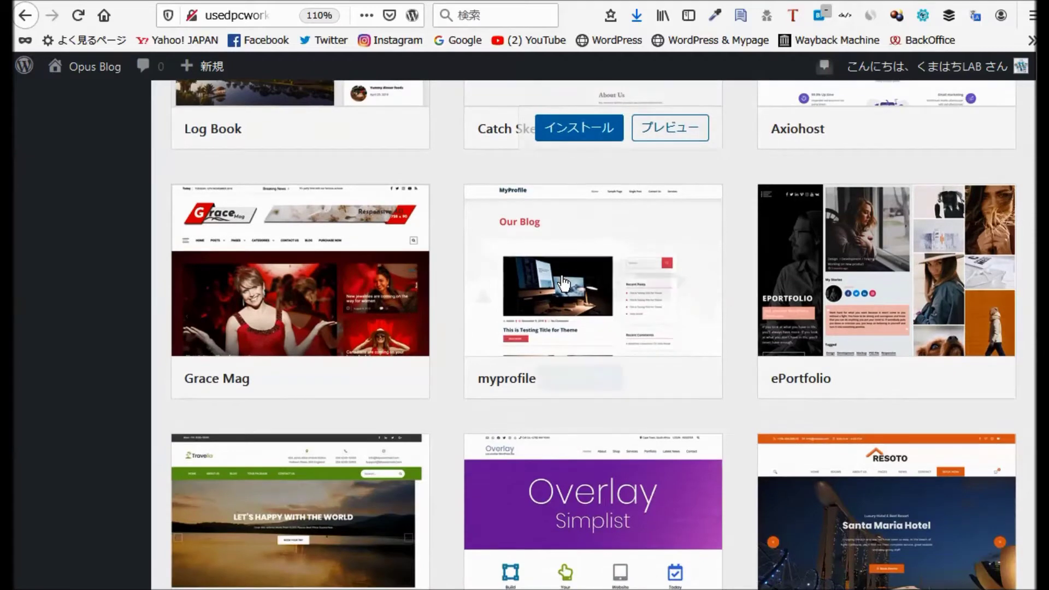
scroll(564, 283, "down", 4)
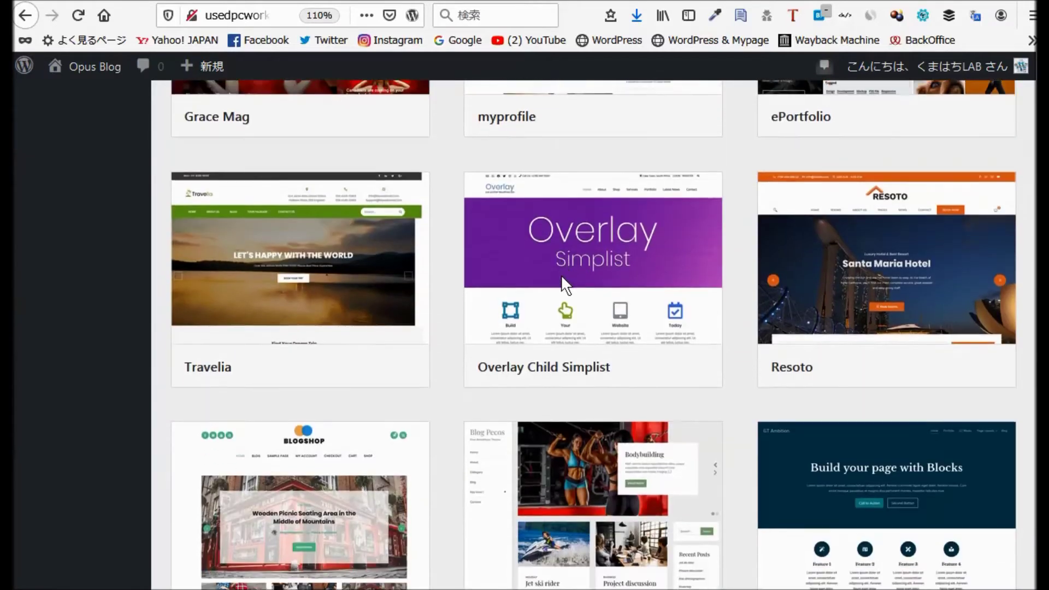
scroll(563, 283, "down", 5)
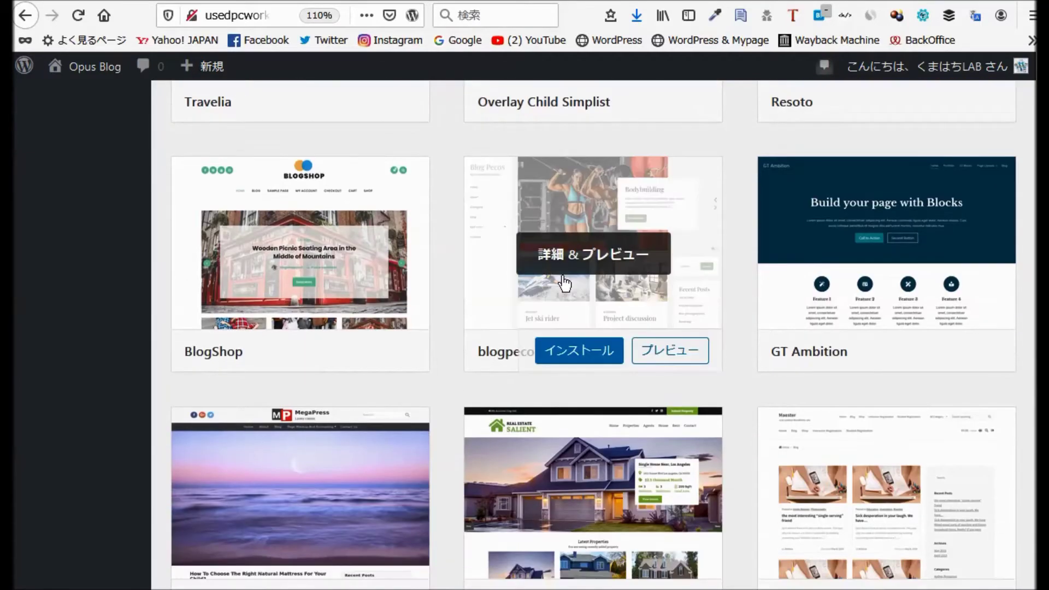
scroll(565, 283, "down", 2)
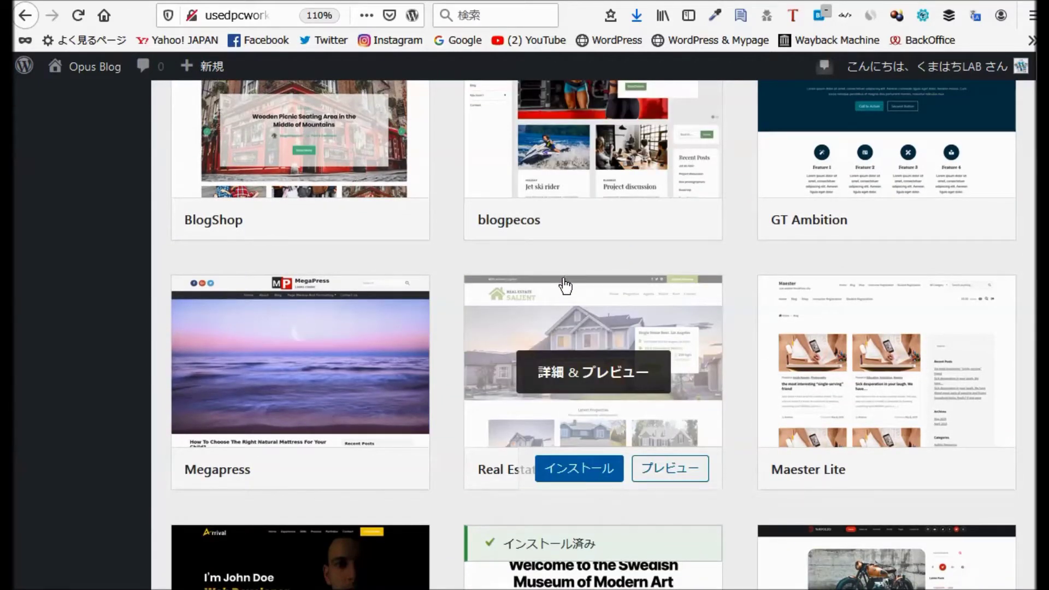
scroll(565, 283, "down", 2)
scroll(565, 284, "down", 2)
scroll(565, 284, "down", 3)
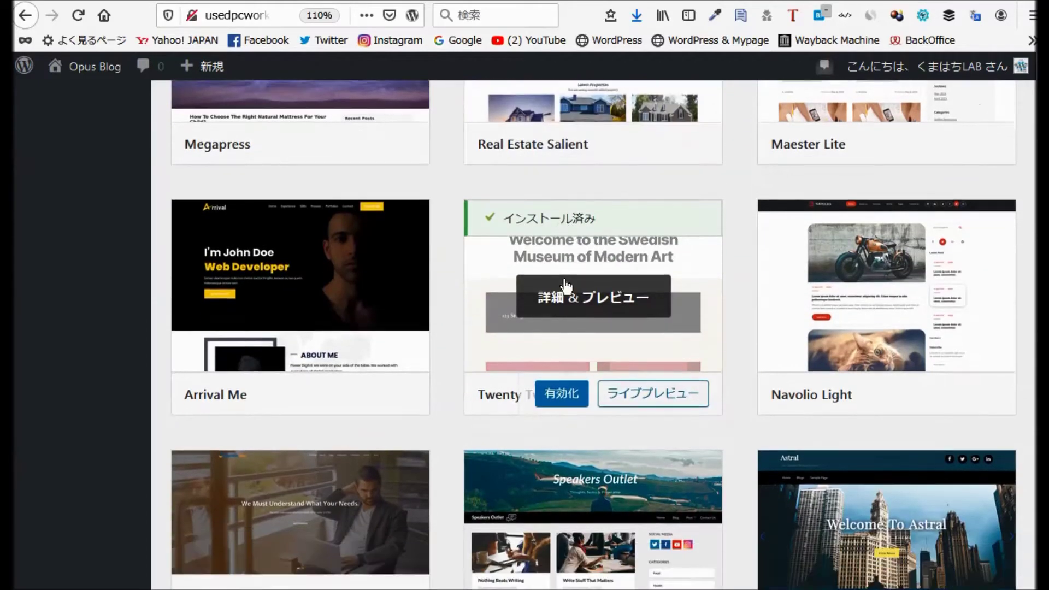
scroll(564, 283, "down", 1)
scroll(565, 284, "down", 2)
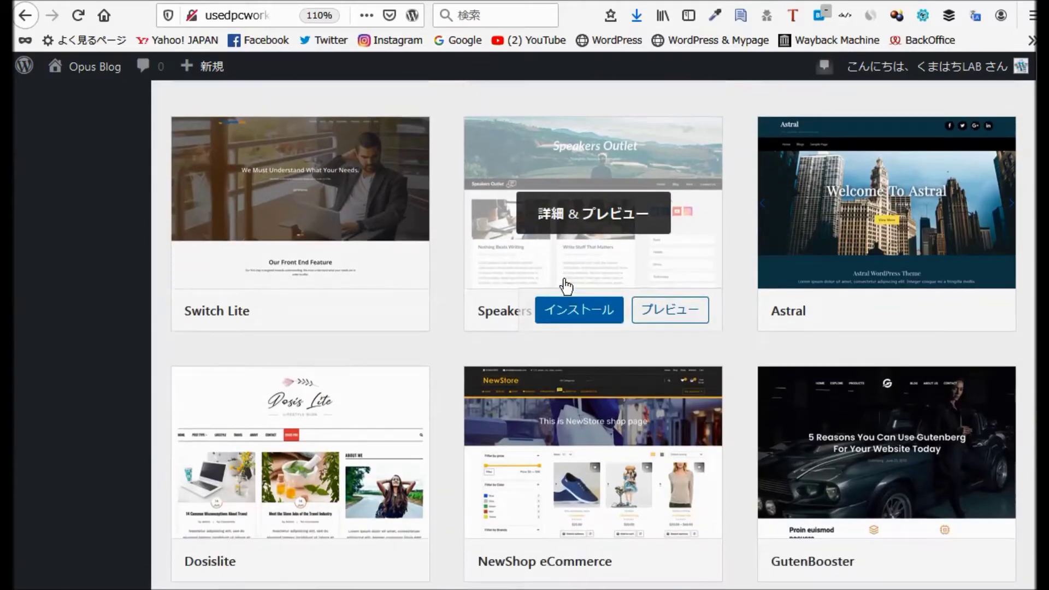
scroll(567, 291, "down", 2)
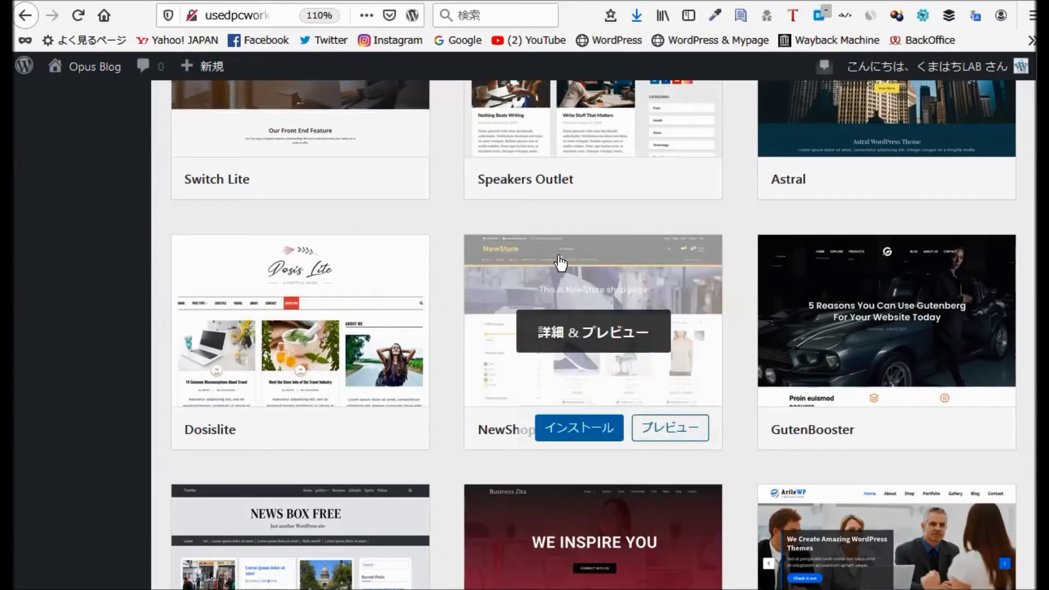
scroll(560, 263, "down", 2)
scroll(562, 256, "down", 4)
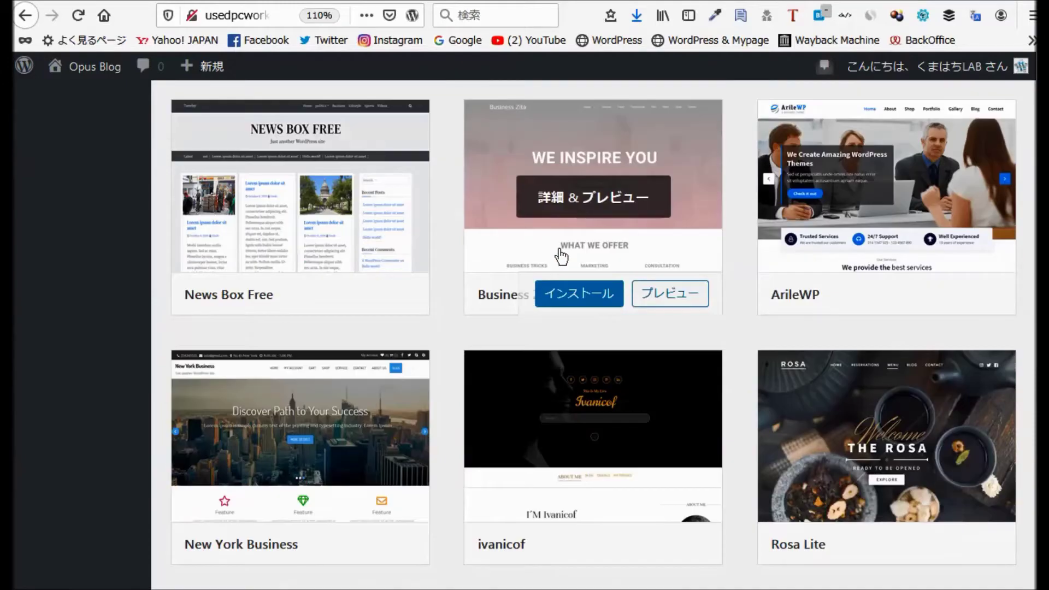
scroll(561, 252, "up", 10)
scroll(561, 252, "up", 10)
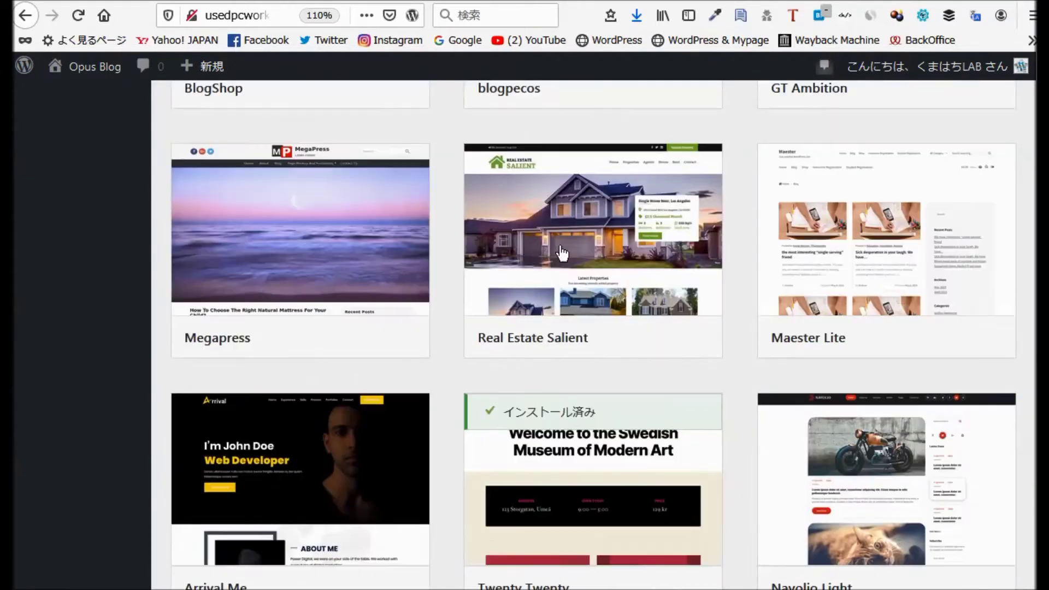
scroll(562, 254, "up", 4)
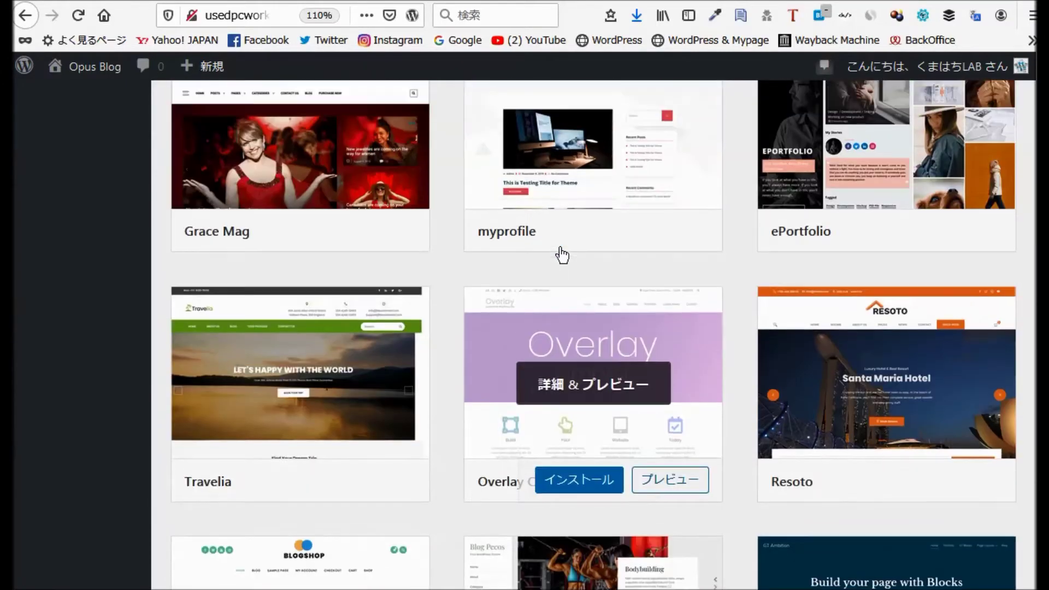
scroll(561, 255, "up", 5)
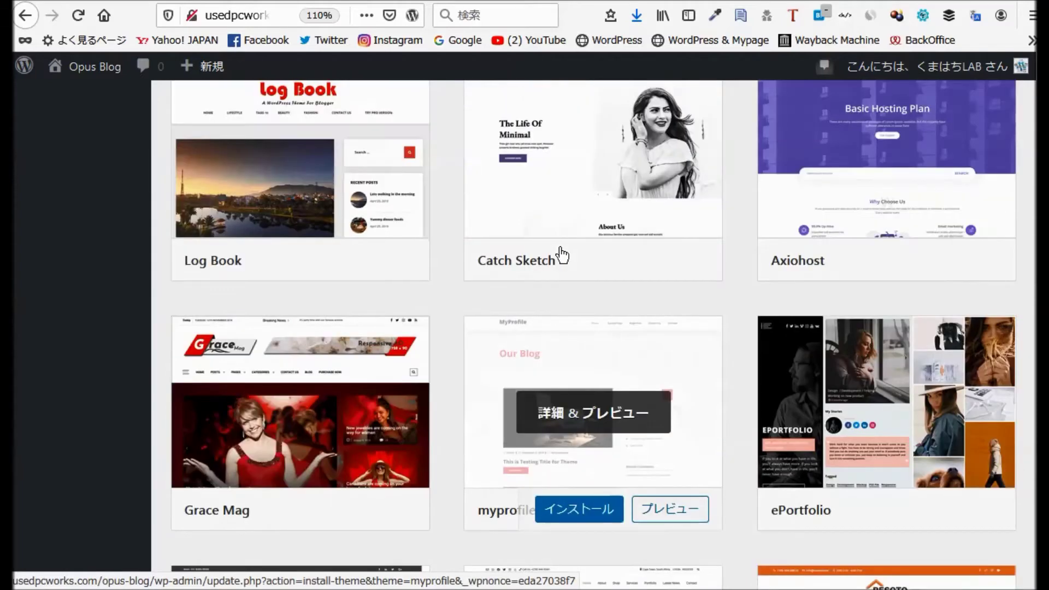
scroll(561, 254, "up", 3)
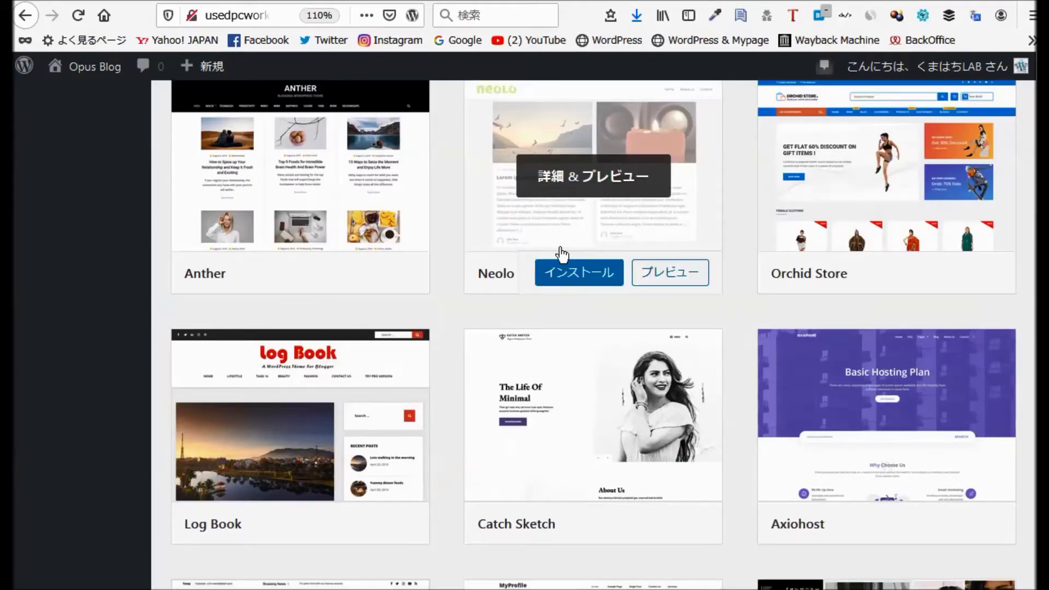
scroll(562, 254, "up", 4)
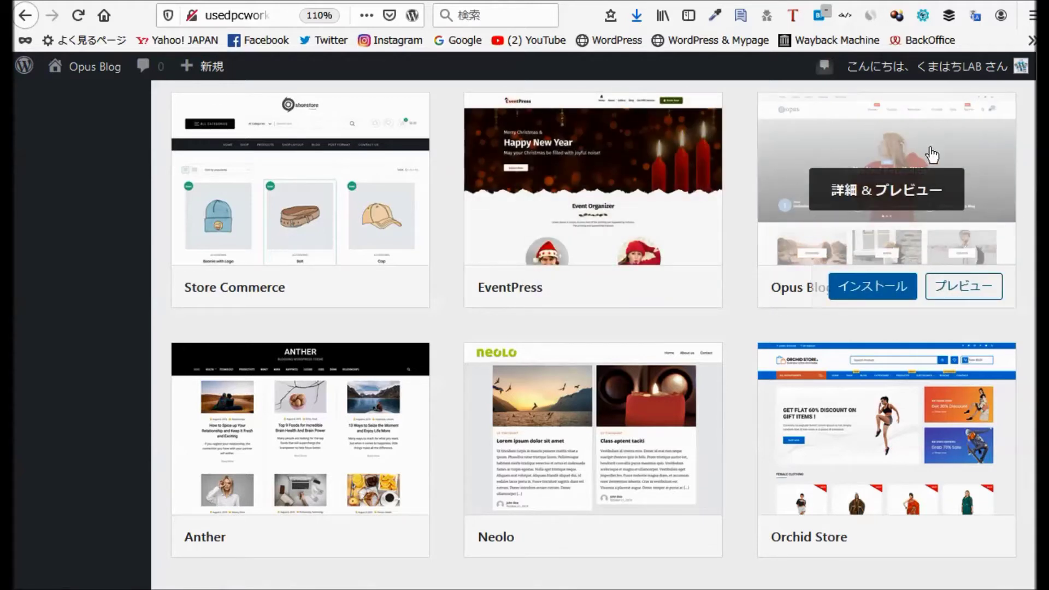
Install the Opus Blog theme from the latest themes and activate it on the site.
left_click(853, 296)
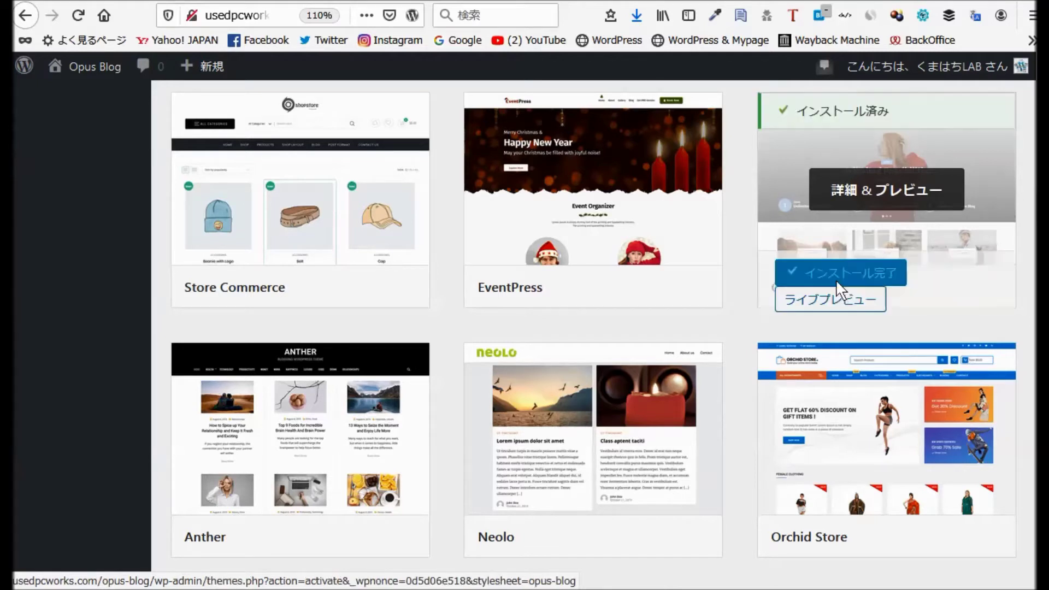
left_click(857, 288)
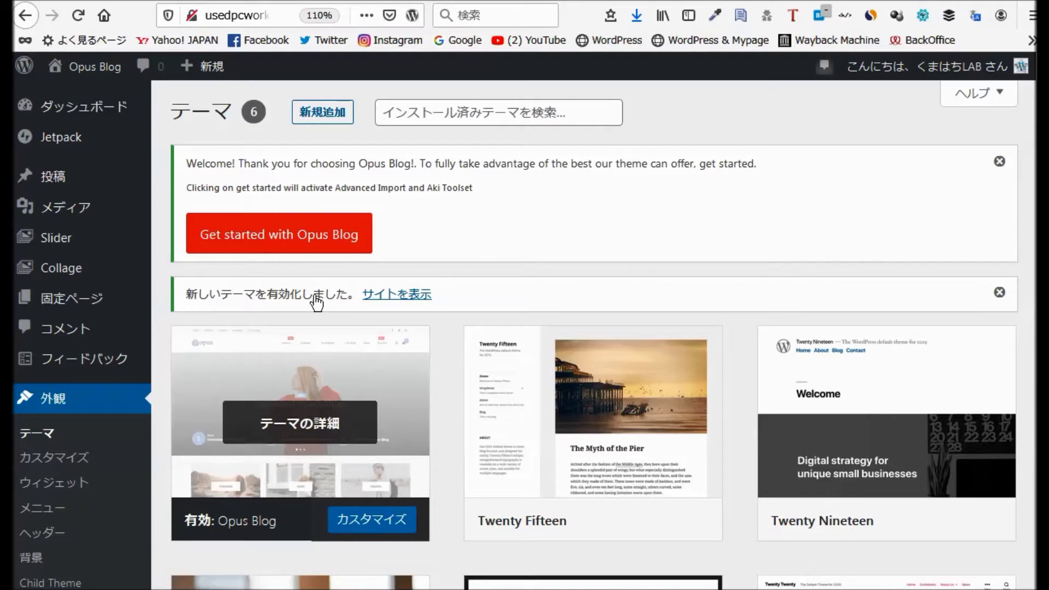
Return to the installed themes page and start the Opus Blog setup that activates Advanced Import and Aki Toolset.
left_click(498, 1)
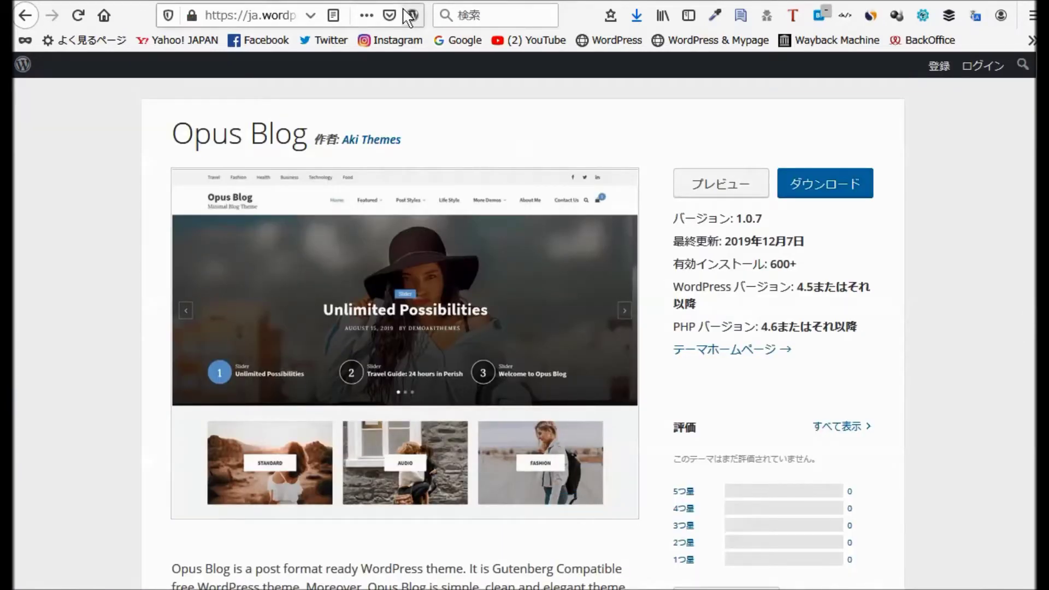
left_click(372, 2)
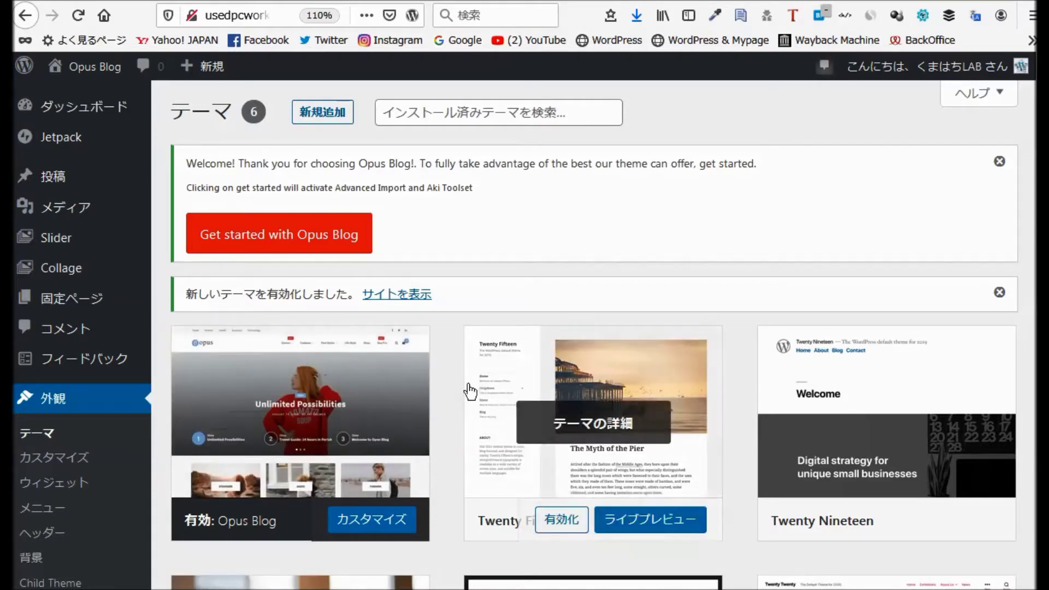
left_click(300, 249)
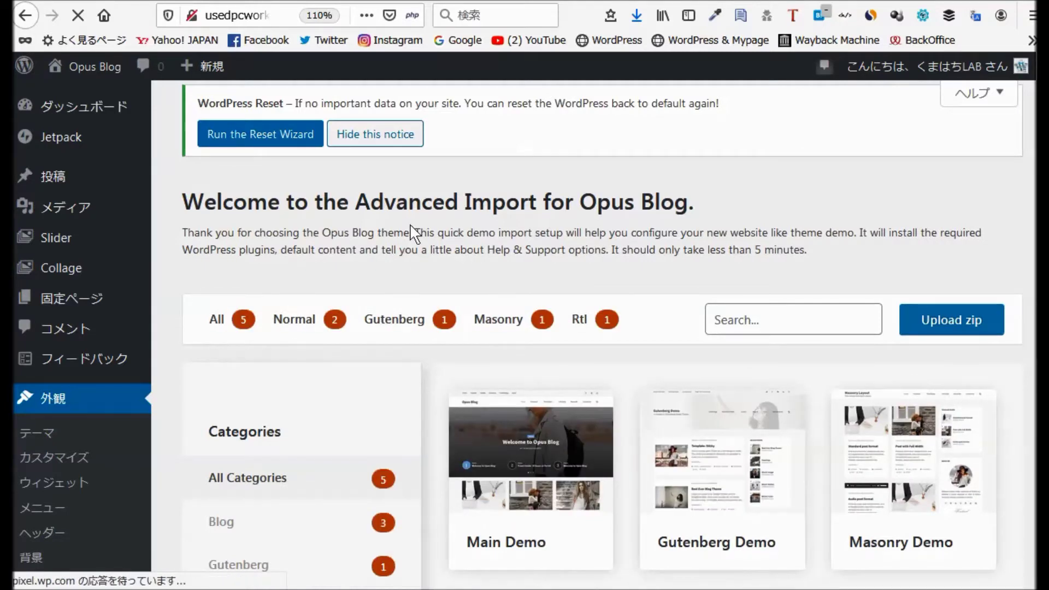
Examine the importable Opus Blog demos, filtering them by Normal, Gutenberg and Masonry.
scroll(414, 234, "down", 2)
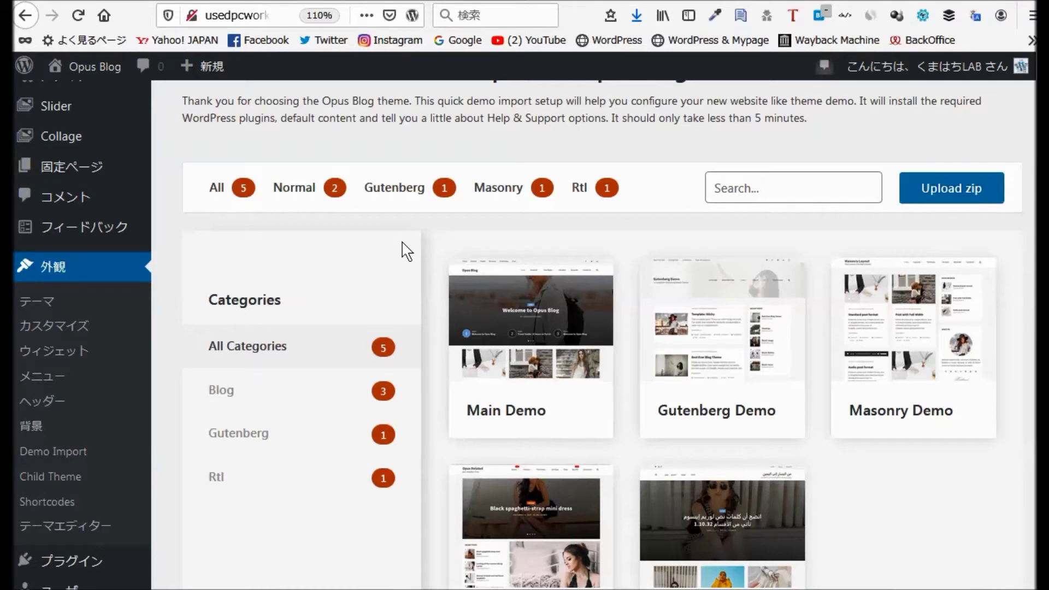
scroll(404, 251, "down", 4)
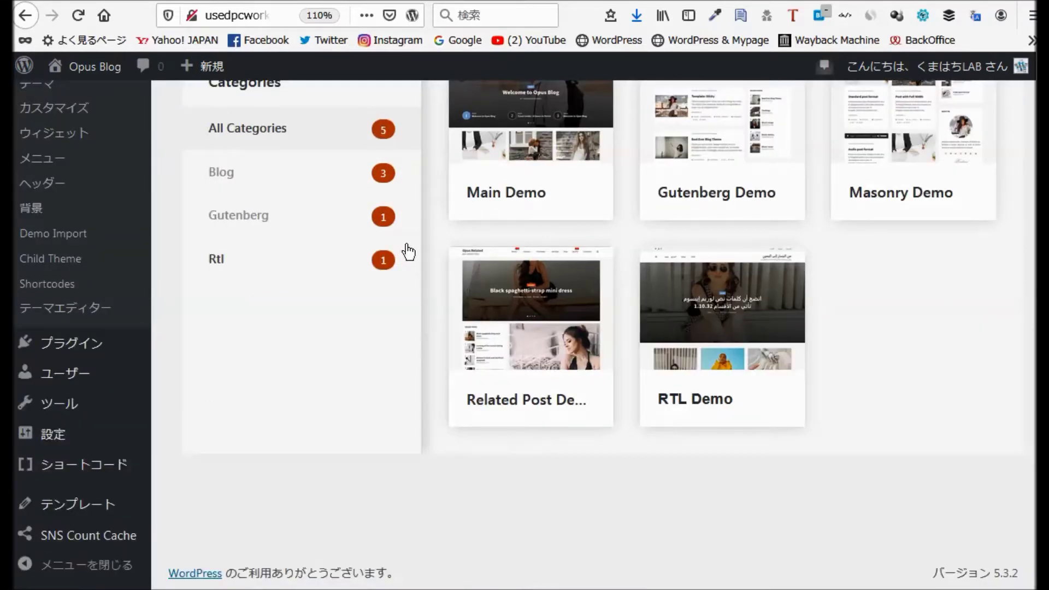
scroll(421, 254, "up", 2)
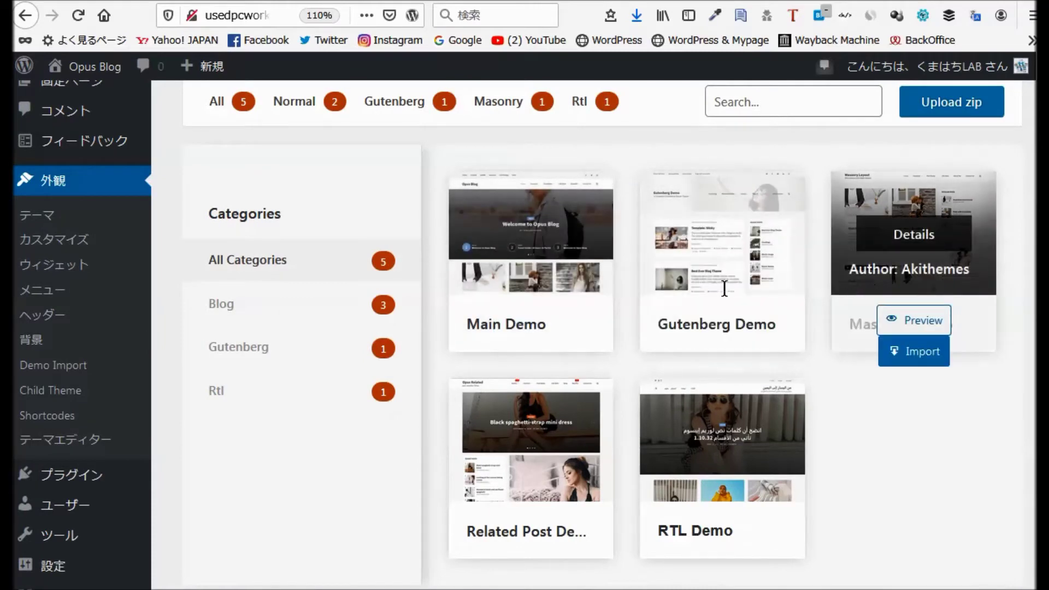
scroll(411, 309, "up", 2)
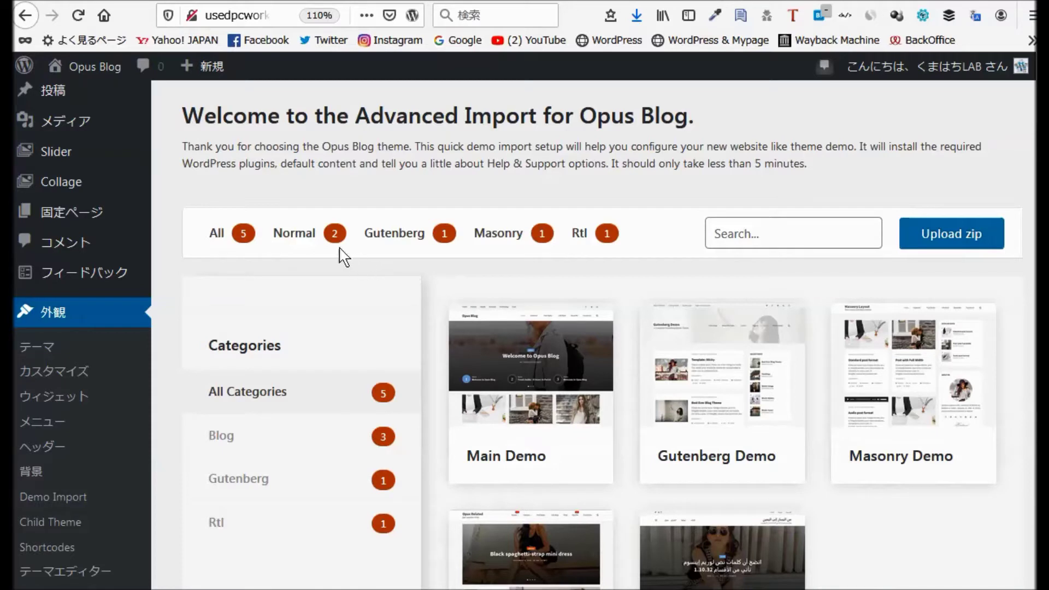
left_click(300, 236)
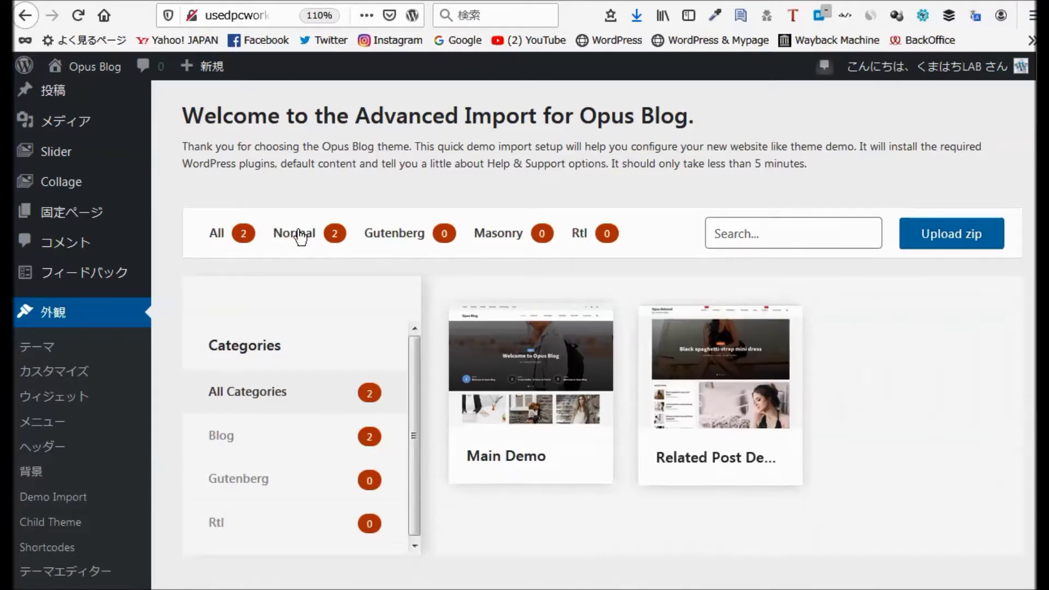
left_click(388, 233)
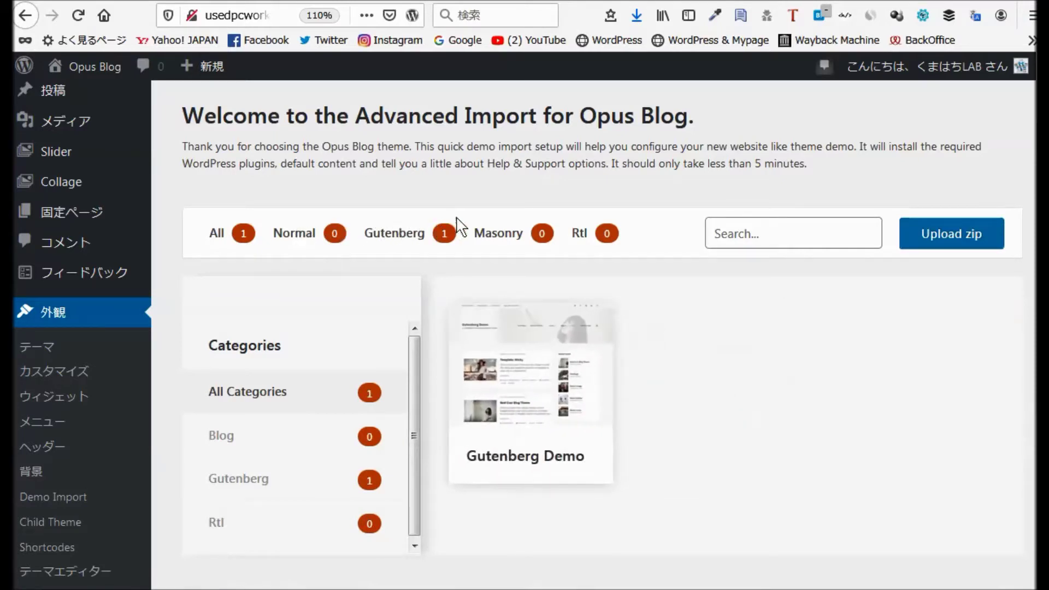
left_click(504, 241)
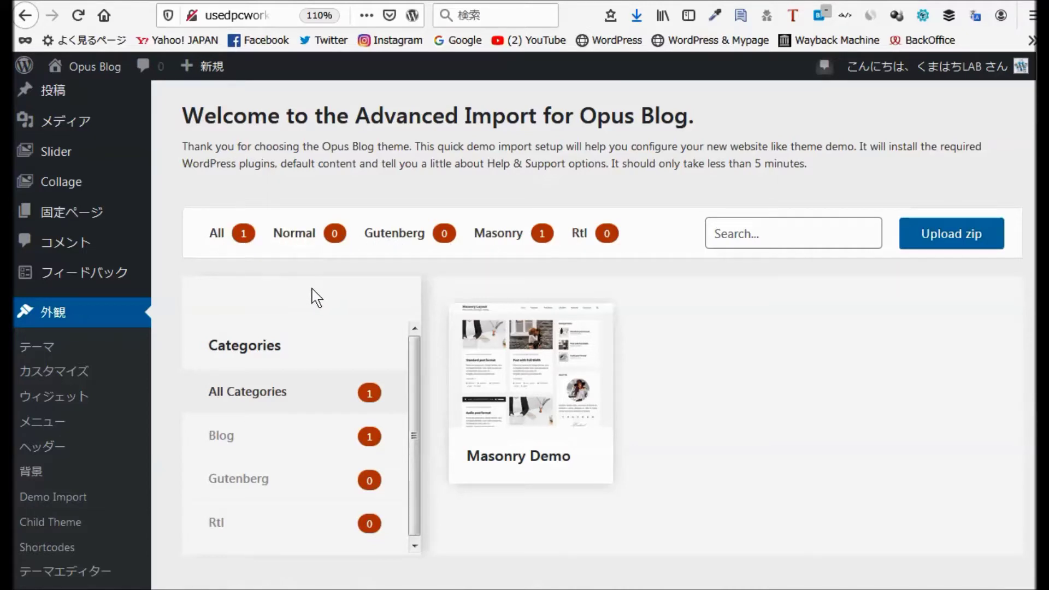
scroll(314, 297, "down", 3)
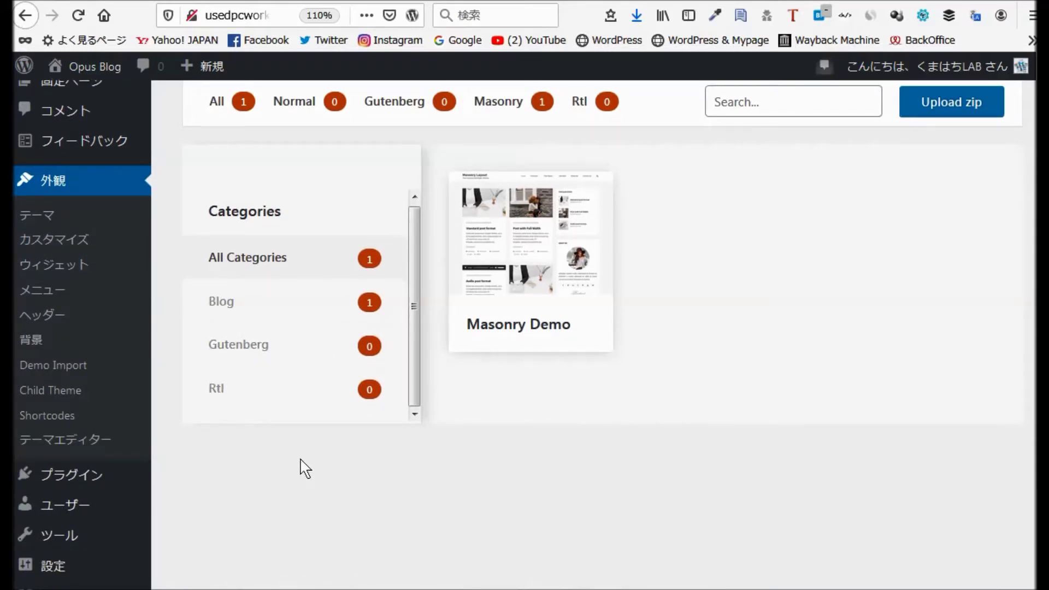
scroll(313, 445, "up", 3)
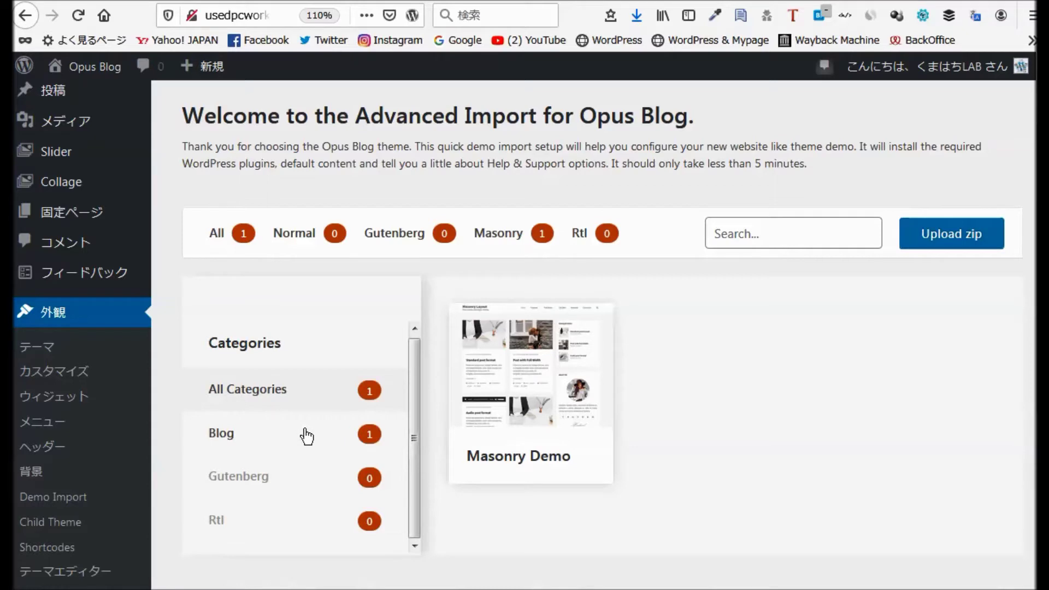
scroll(305, 441, "down", 3)
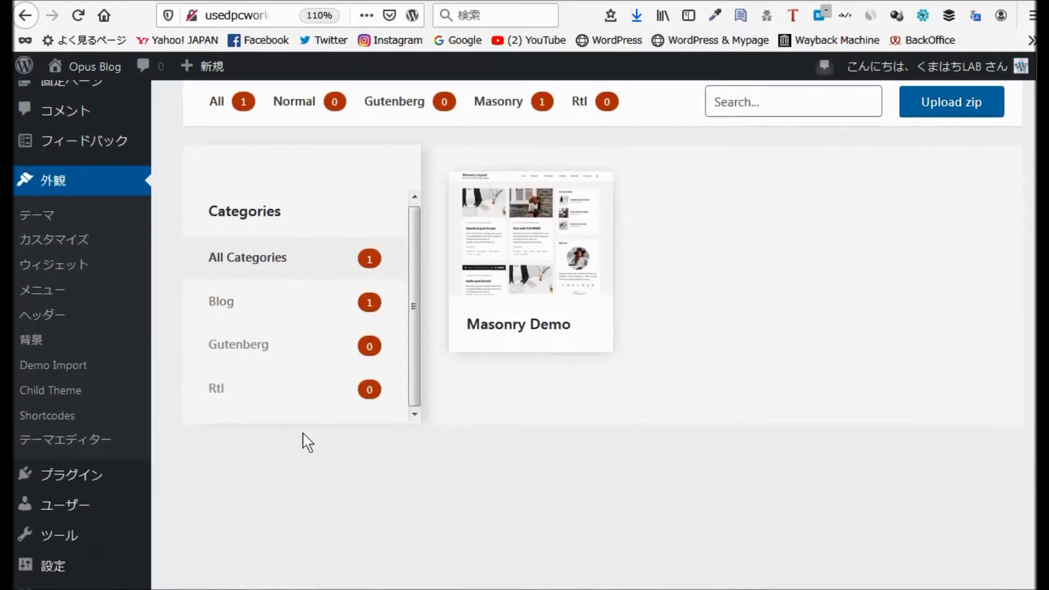
Open the installed plugins page and dismiss the Shortcodes Ultimate review notice.
mouse_move(87, 484)
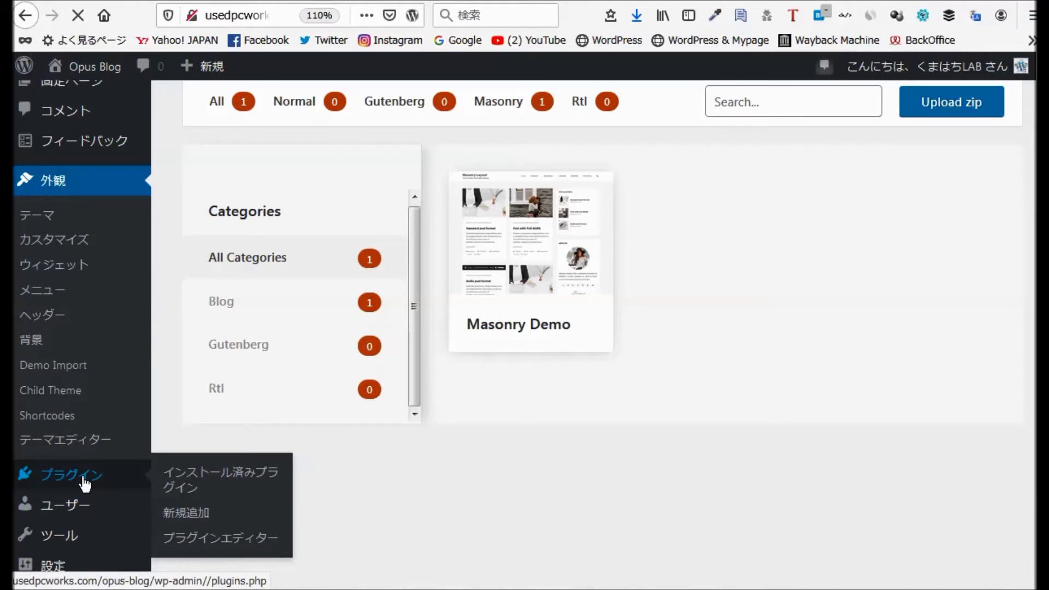
left_click(84, 484)
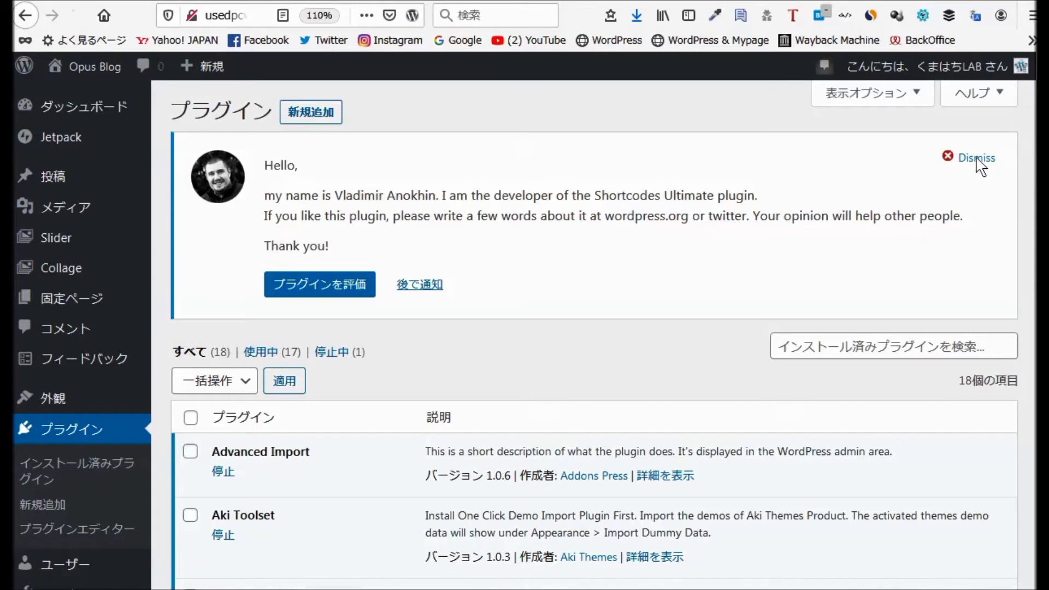
left_click(955, 160)
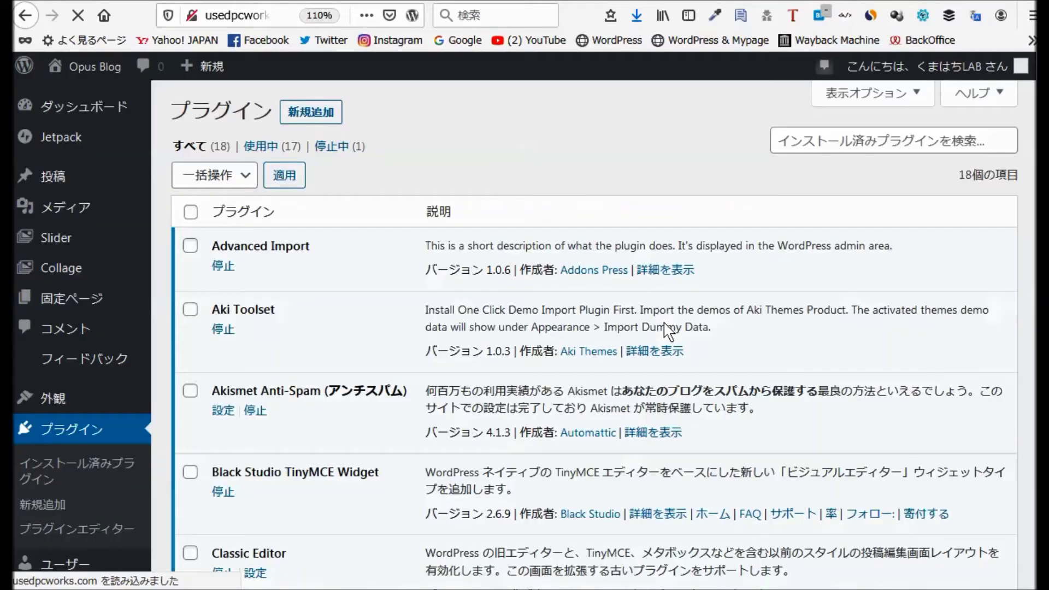
Review the list of installed plugins, including Advanced Import, Aki Toolset and One-Click Child Theme.
scroll(664, 317, "down", 3)
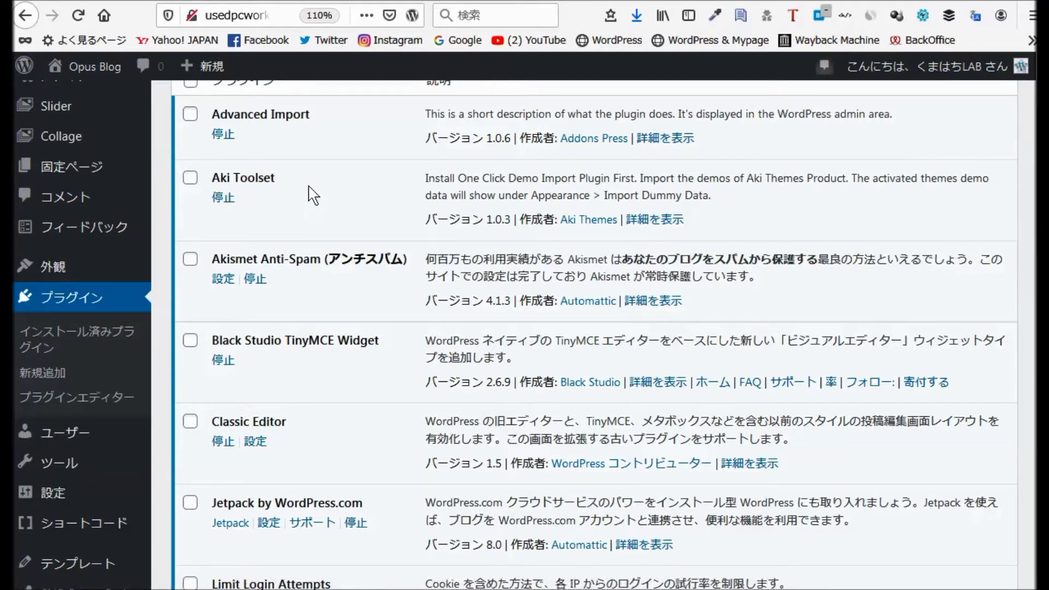
scroll(317, 199, "down", 3)
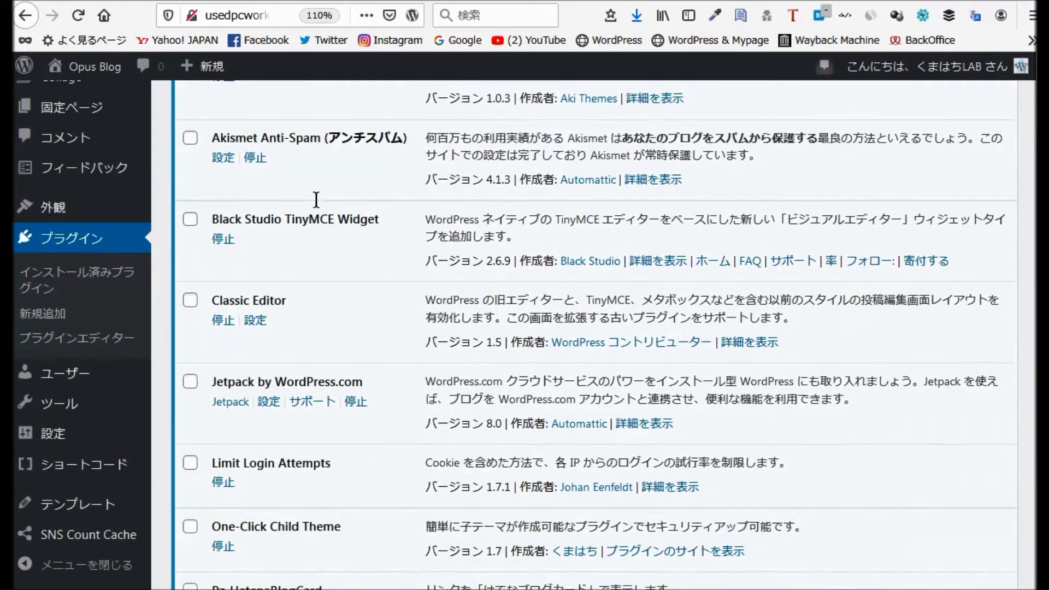
scroll(317, 211, "down", 8)
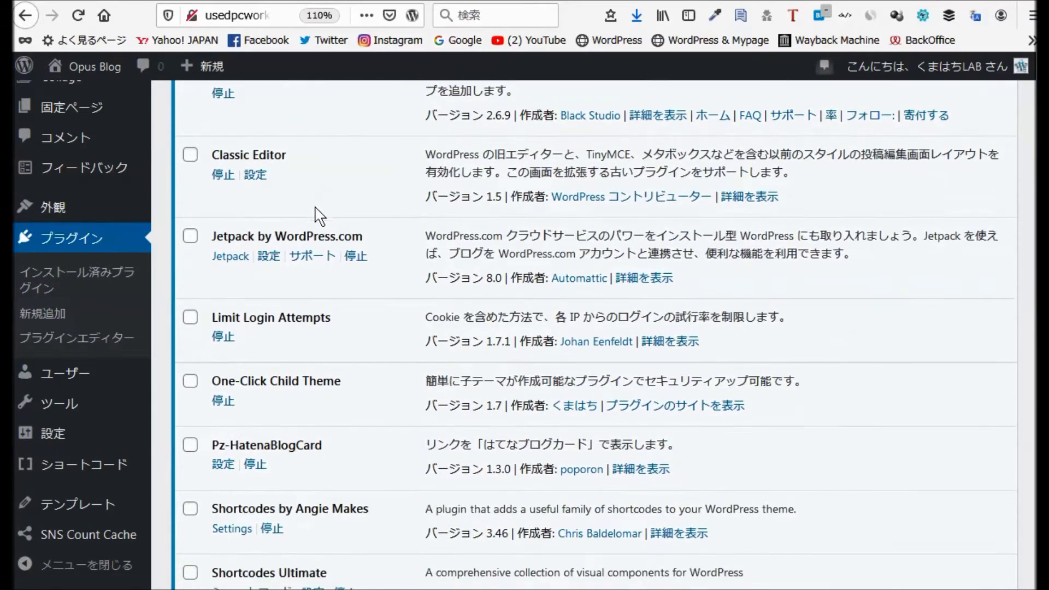
scroll(319, 216, "down", 5)
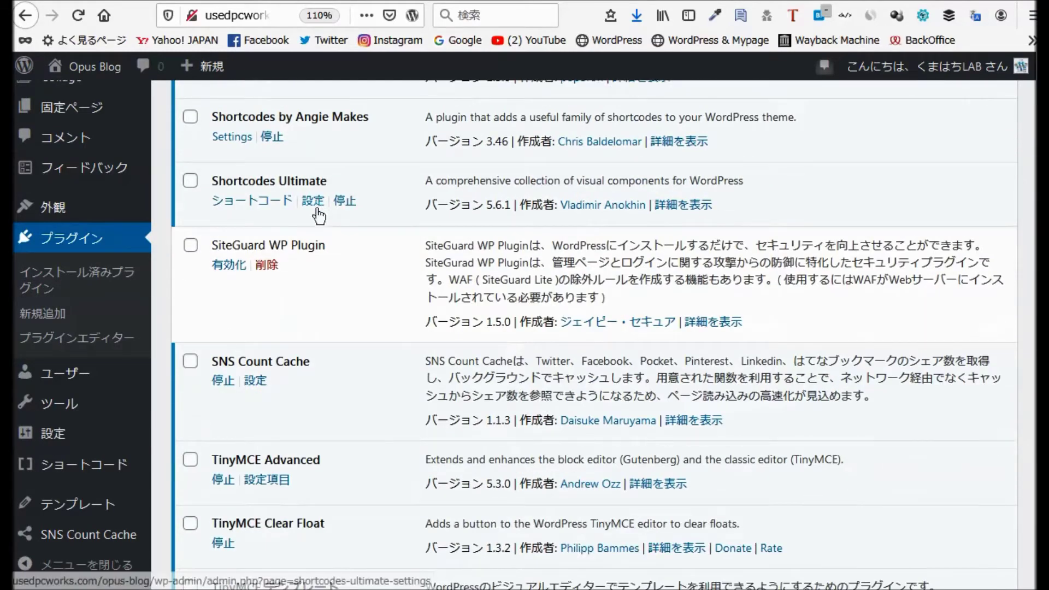
scroll(321, 221, "down", 2)
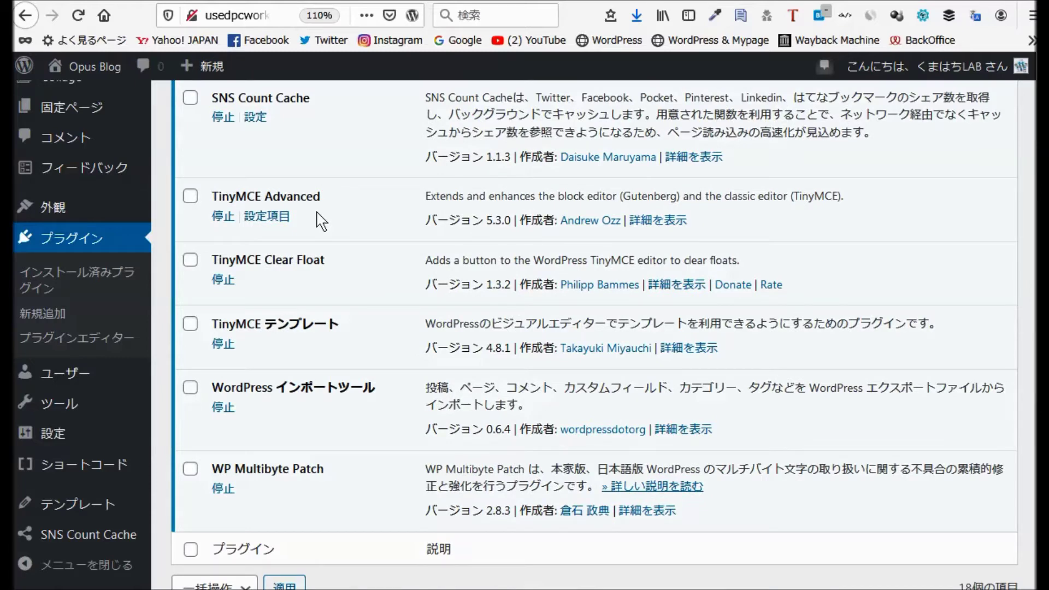
scroll(323, 219, "up", 9)
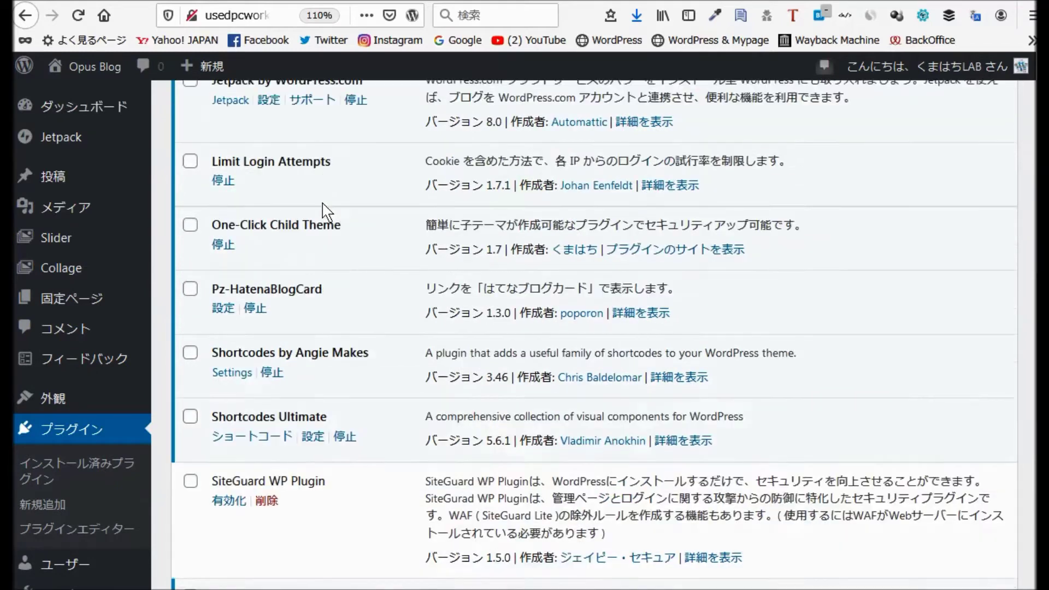
scroll(326, 215, "up", 10)
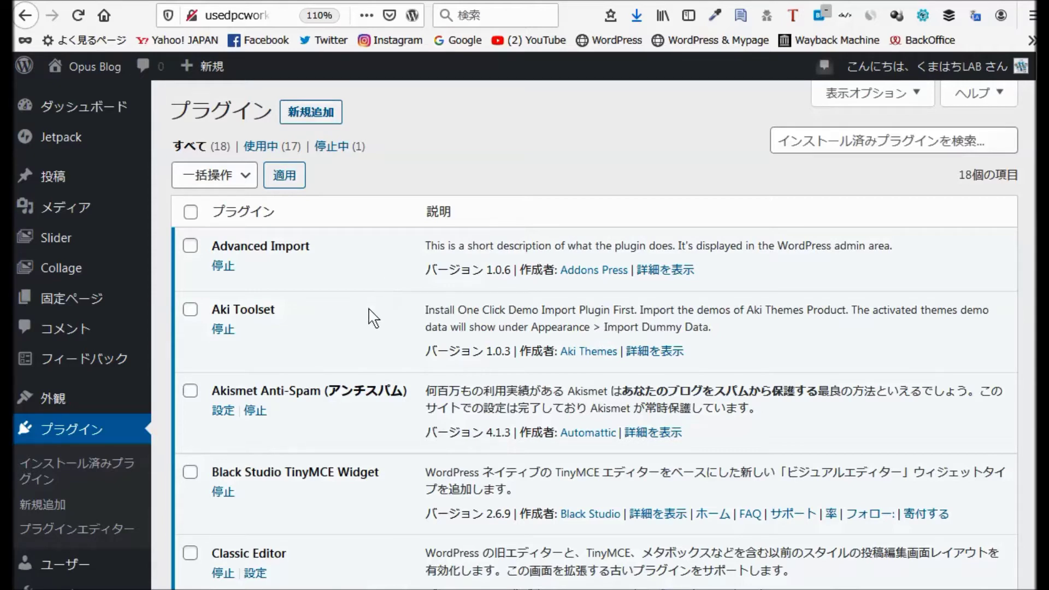
scroll(363, 383, "down", 10)
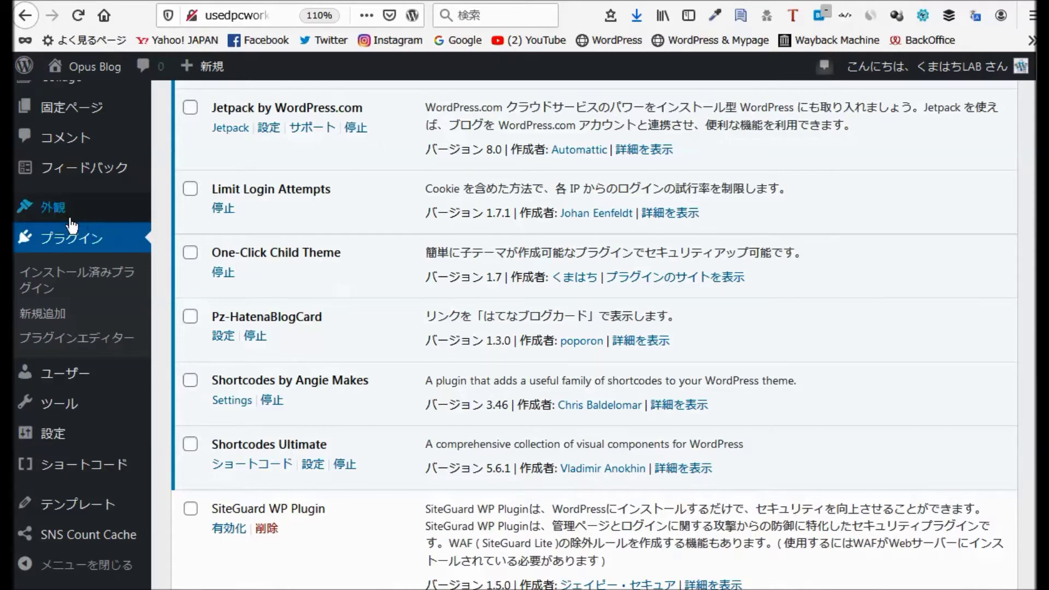
Go back to the installed themes, open the child theme creation form and close the Windows colour scheme dialog.
mouse_move(54, 218)
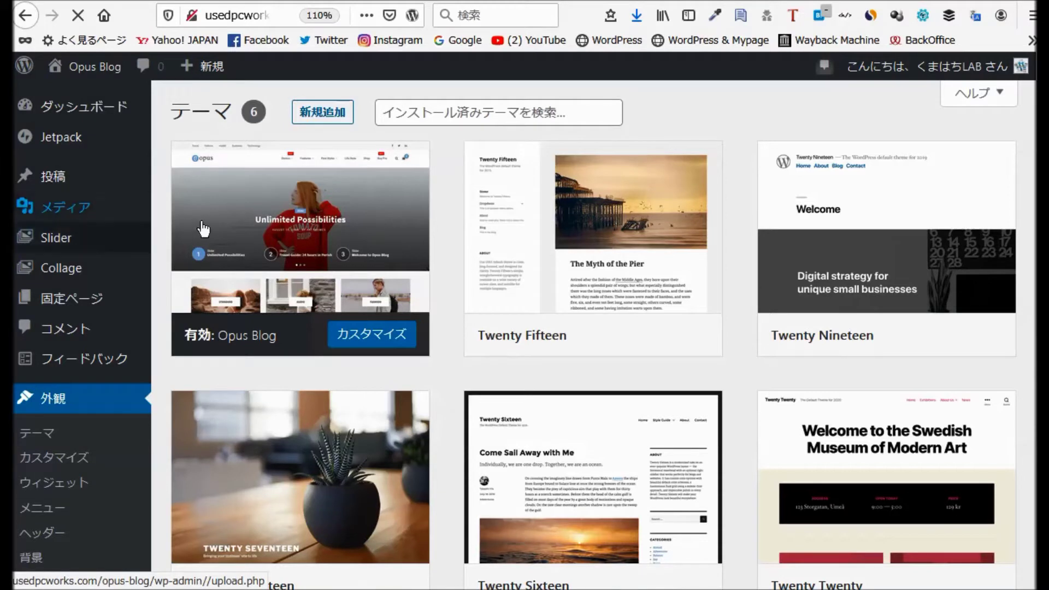
mouse_move(267, 304)
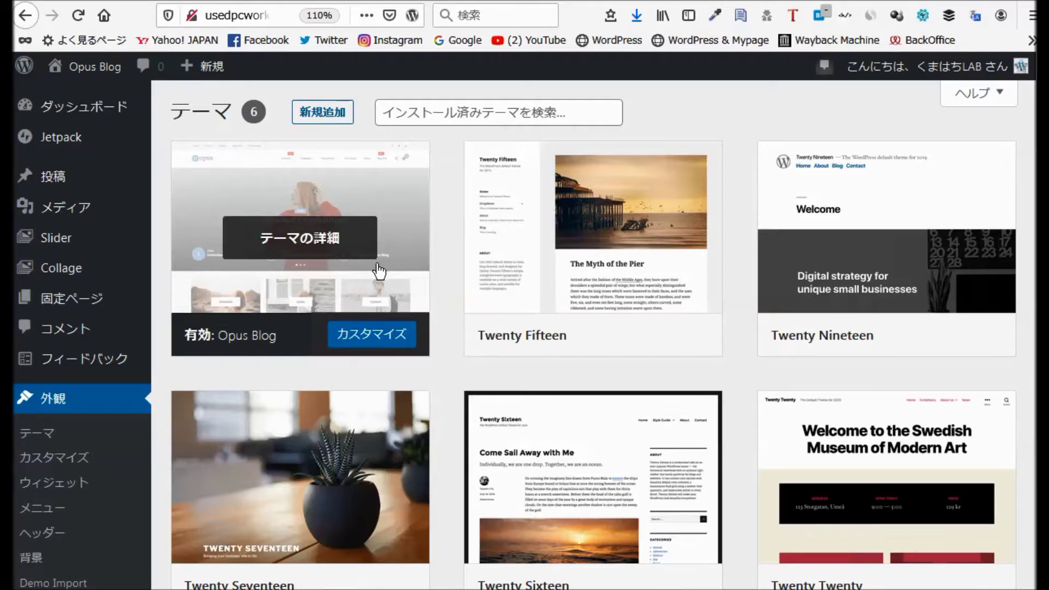
scroll(378, 271, "down", 3)
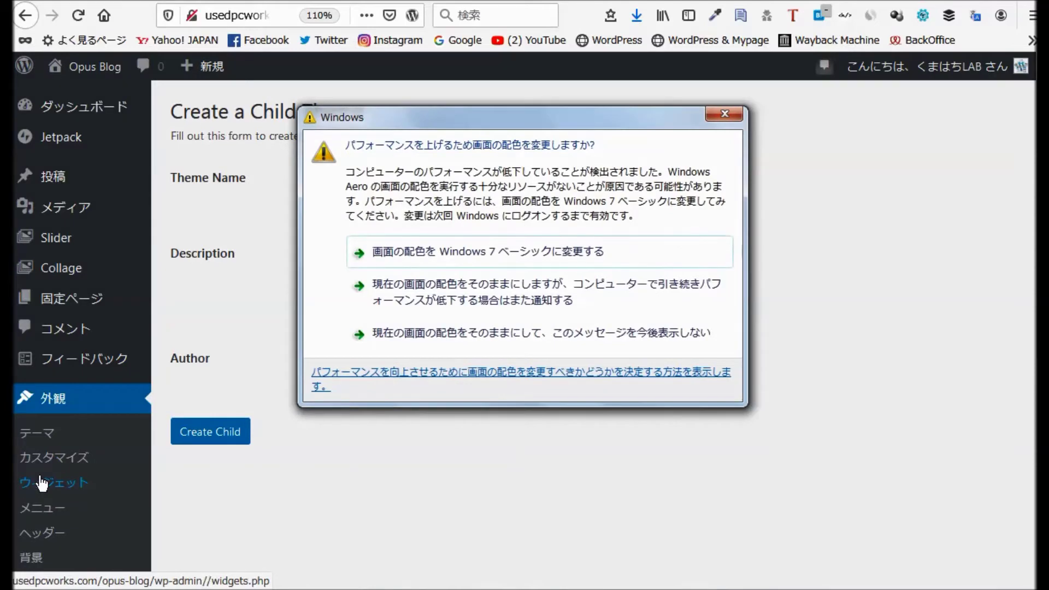
left_click(723, 115)
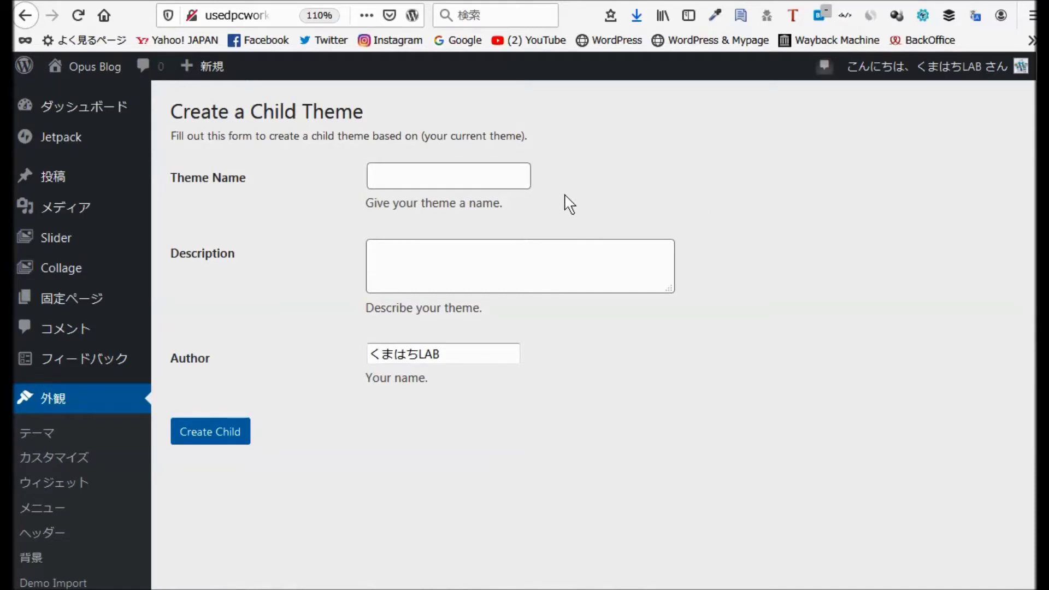
Create a child theme named Opus Blog Child with the description OpusBlogの子テーマ.
left_click(381, 173)
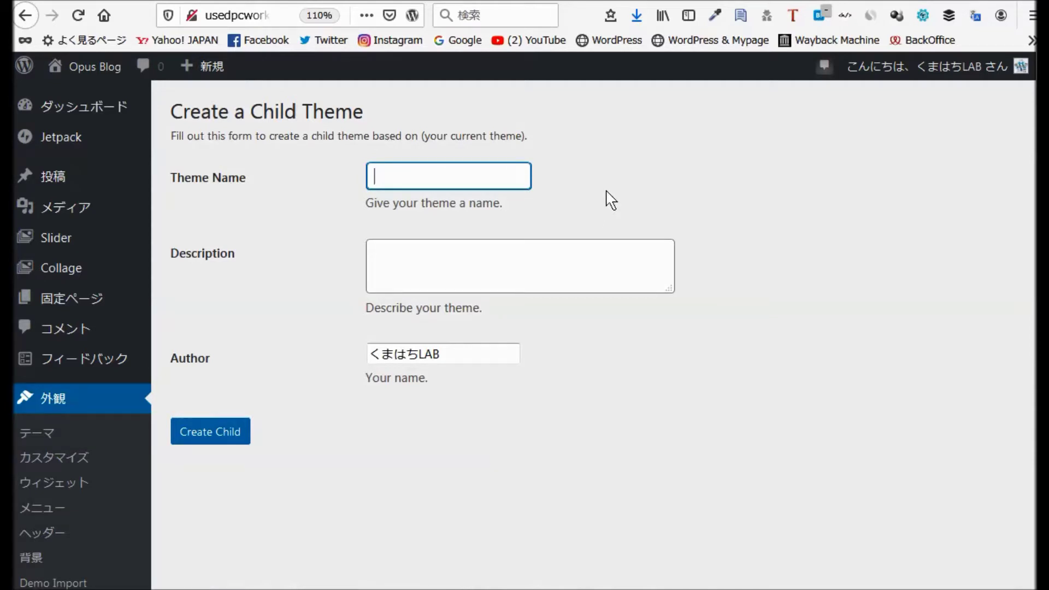
type("Opus Blog Child")
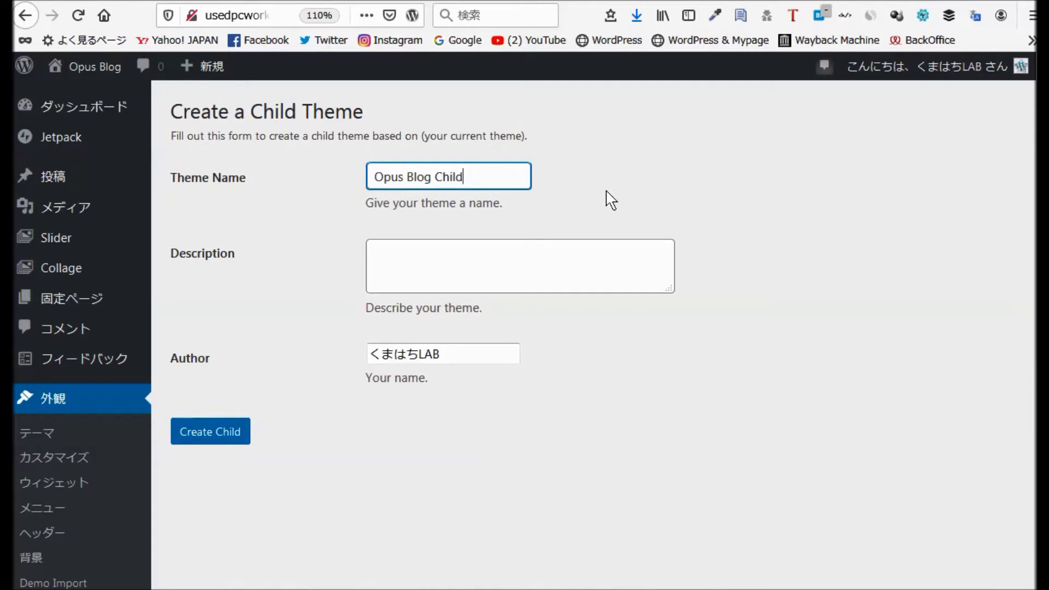
left_click(386, 252)
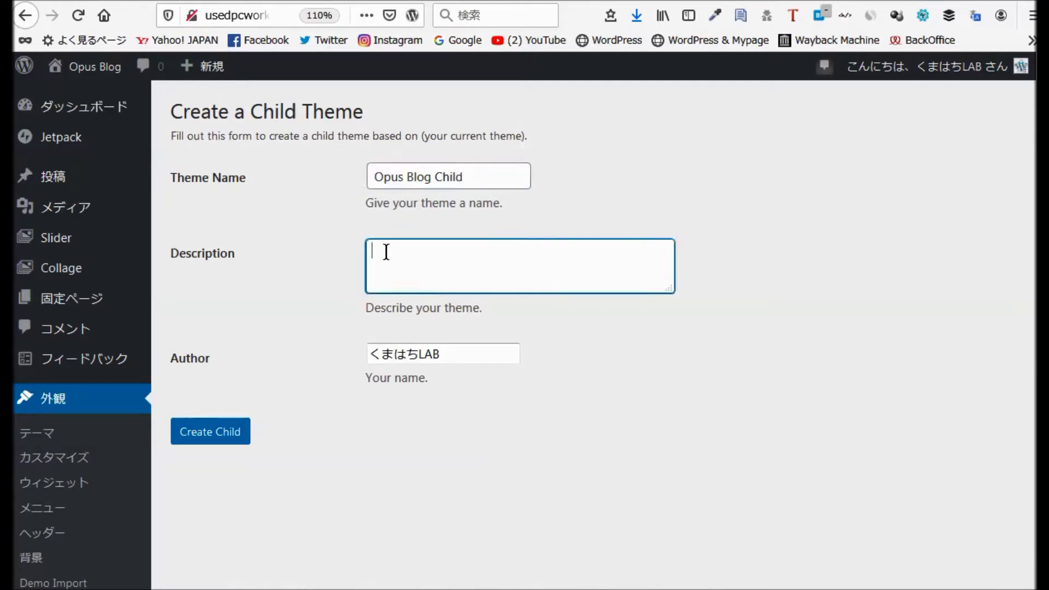
type("OpusBlogの")
key("Return")
type("こて")
type("ーま")
key("space")
key("Return")
left_click(219, 438)
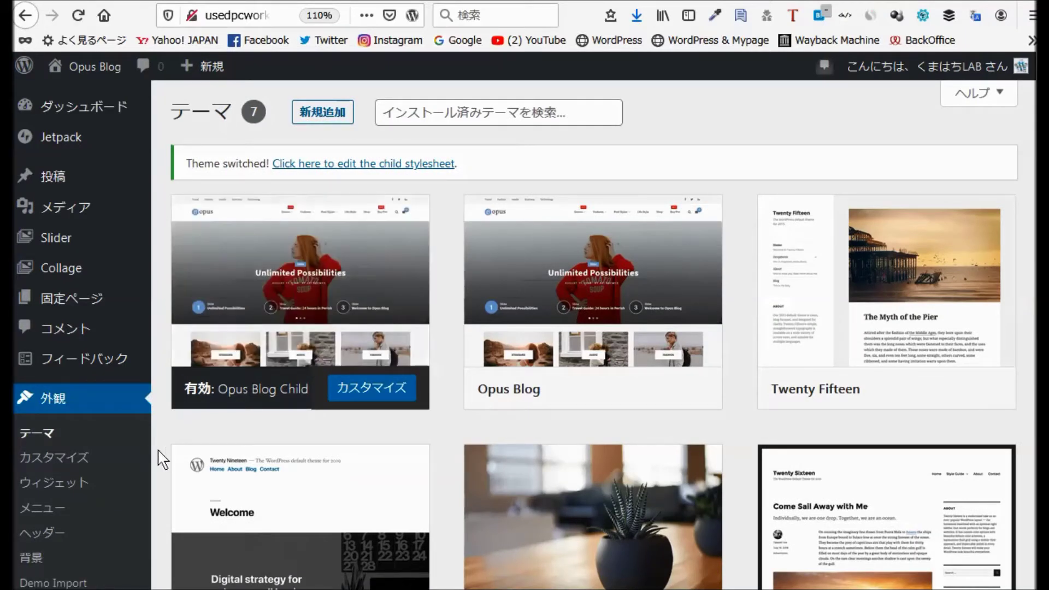
Open the theme customizer for Opus Blog Child and look through the site's front page preview.
left_click(53, 460)
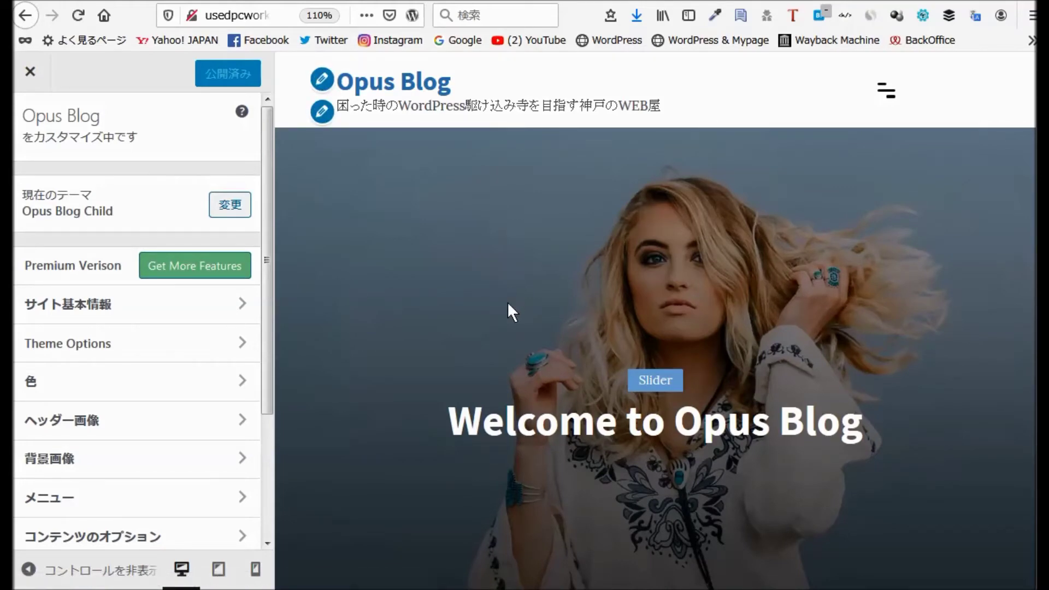
scroll(508, 306, "down", 5)
scroll(510, 316, "down", 5)
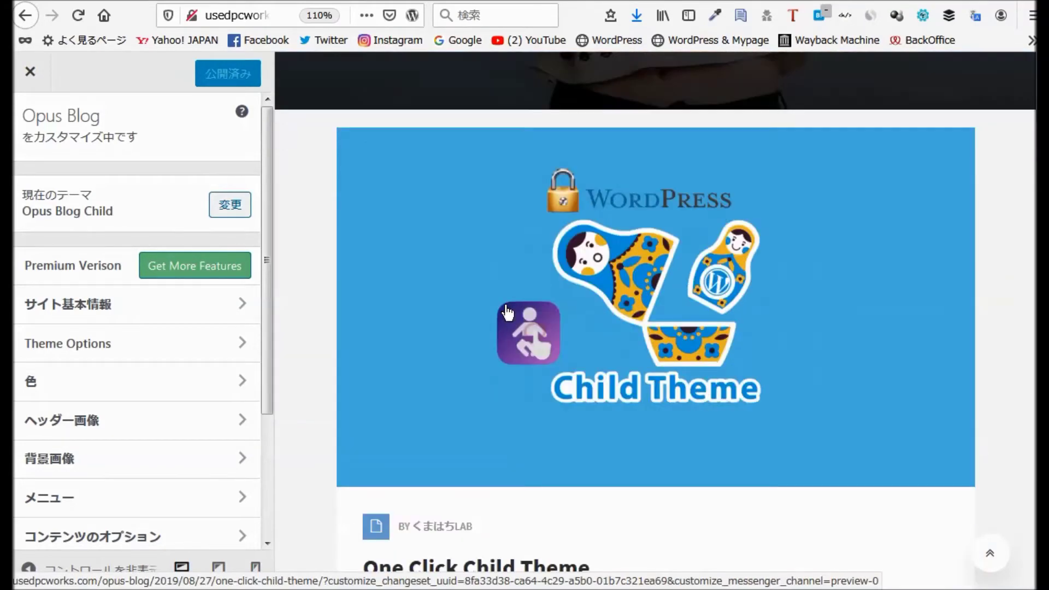
scroll(509, 314, "down", 10)
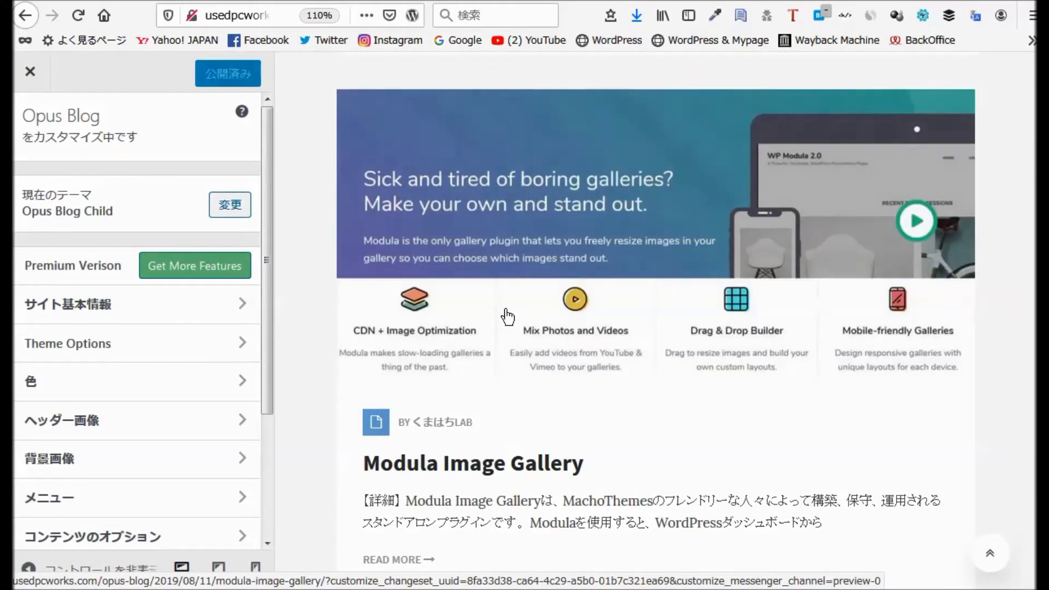
Open the logo selection in the site identity settings and browse to the 908 folder inside the WP pictures folder.
scroll(508, 316, "up", 20)
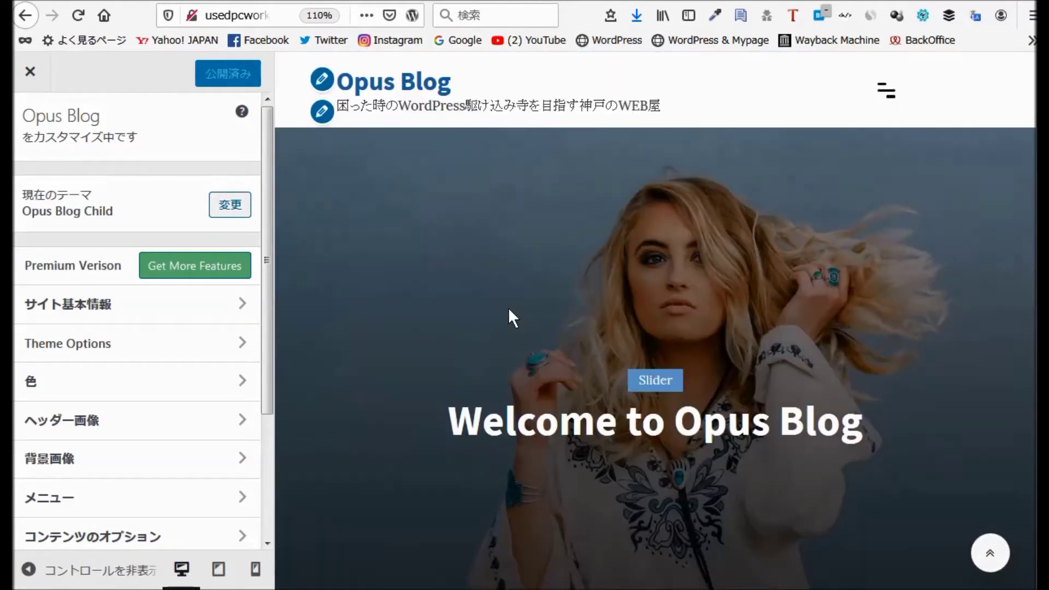
left_click(90, 305)
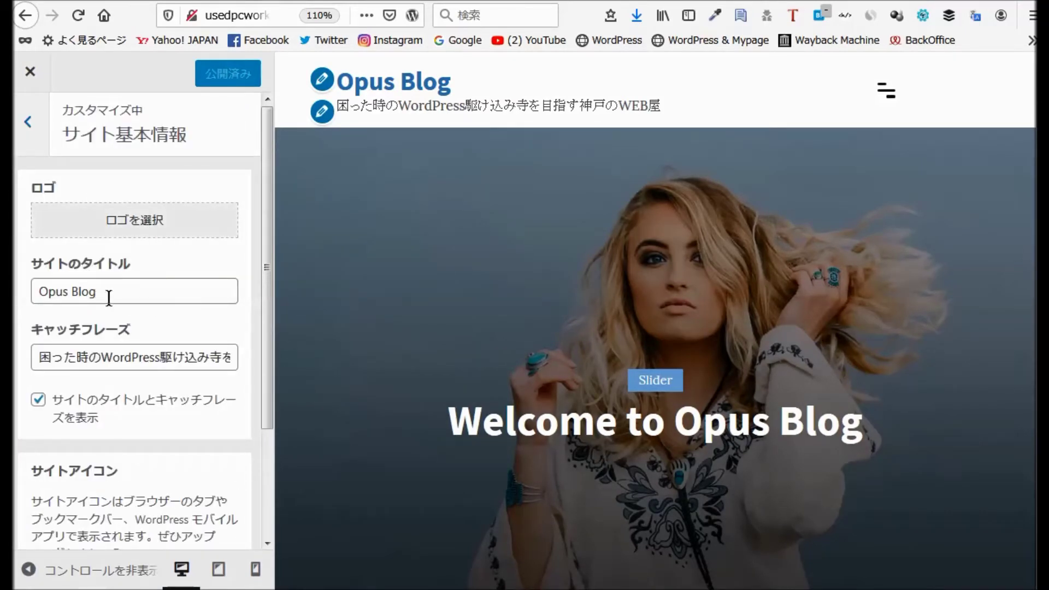
left_click(130, 229)
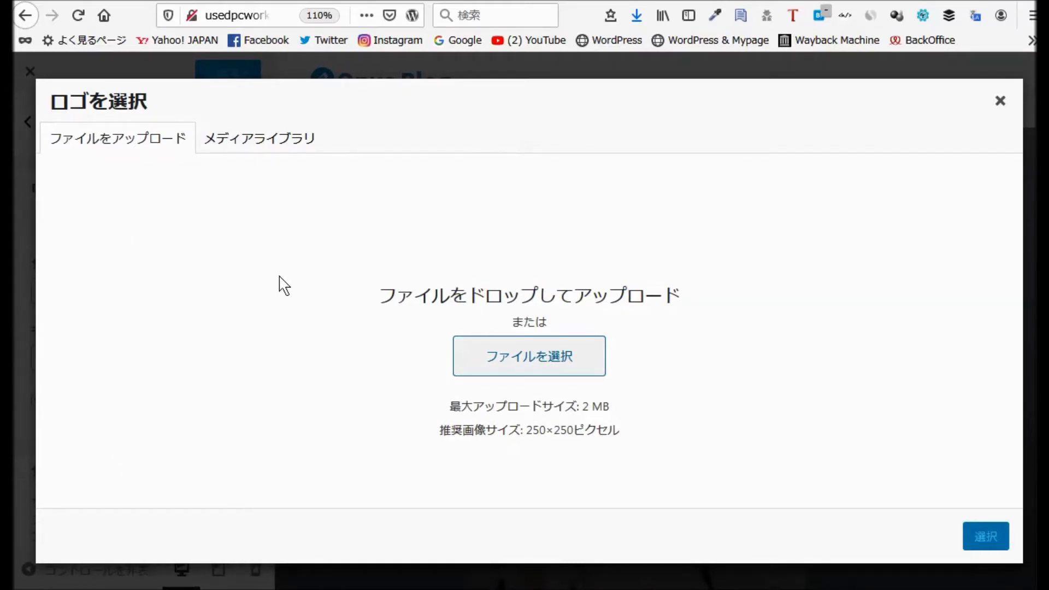
right_click(131, 589)
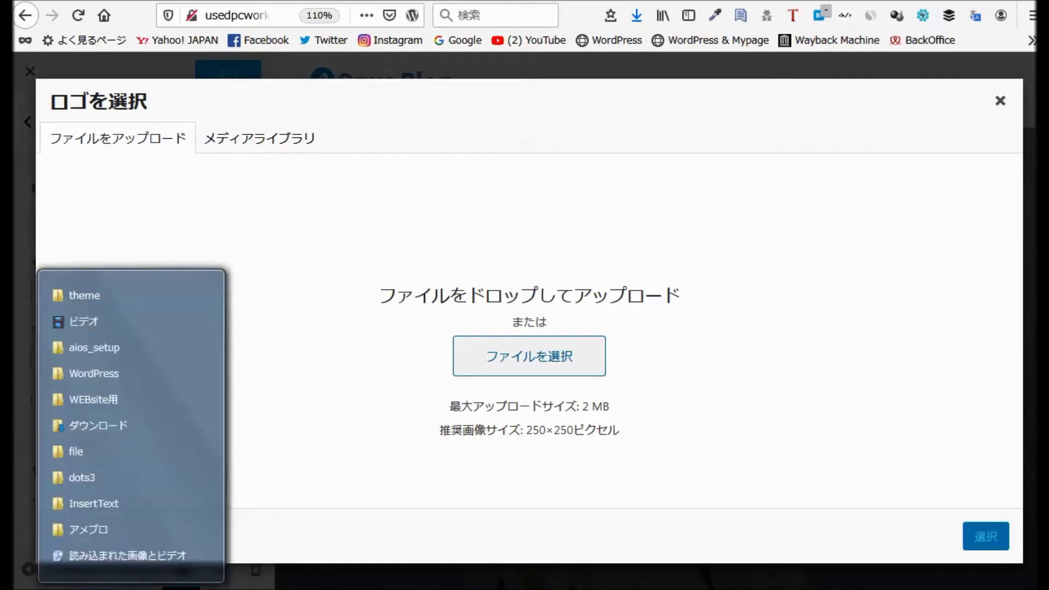
left_click(90, 298)
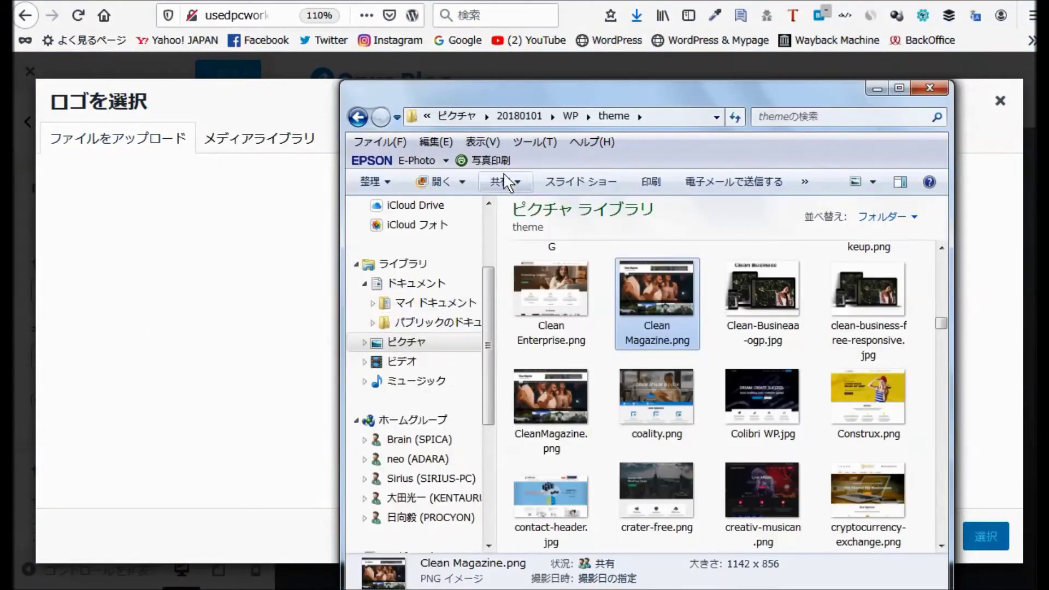
left_click(571, 115)
scroll(690, 301, "up", 8)
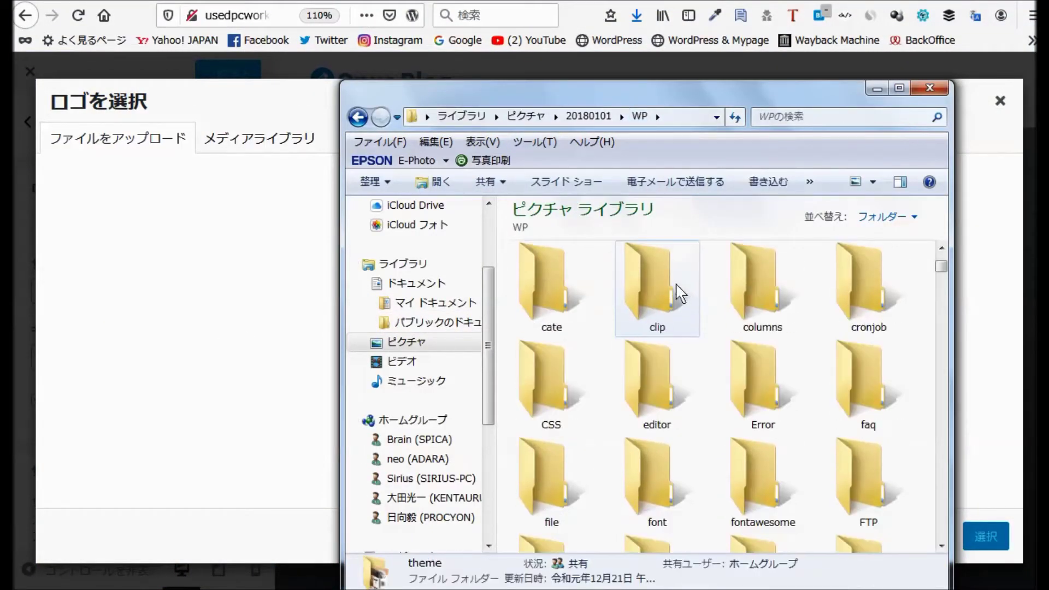
double_click(642, 281)
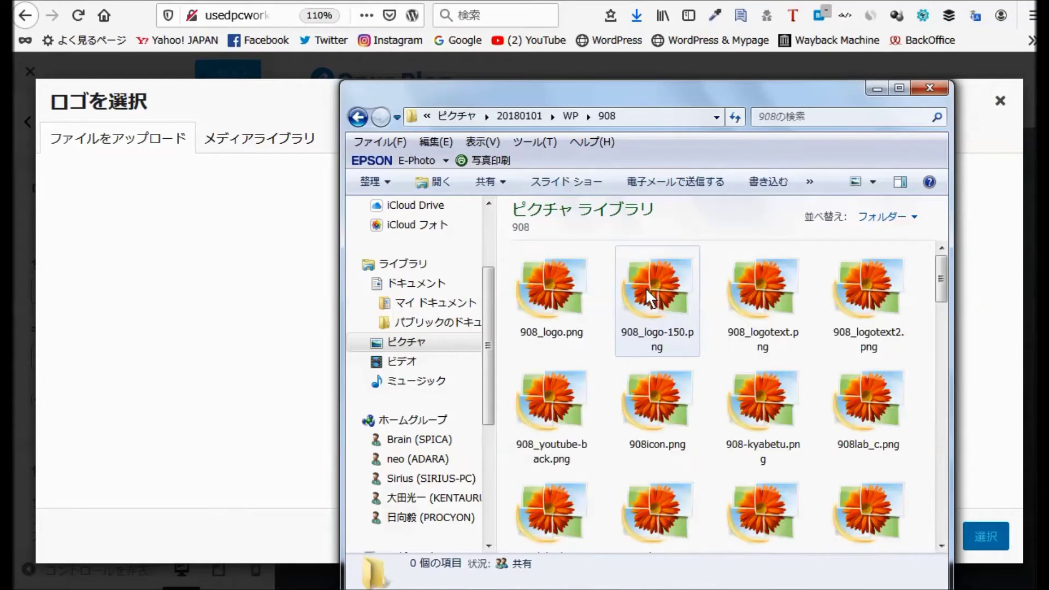
Upload aios250.png from the 908 folder and use it uncropped as the site logo.
scroll(645, 287, "down", 5)
scroll(656, 345, "down", 2)
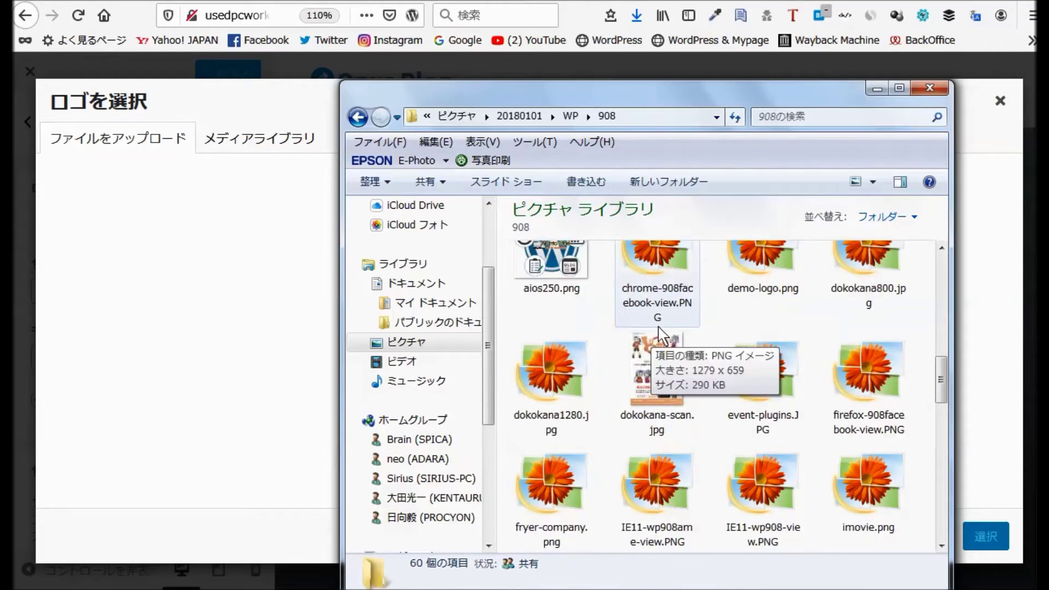
scroll(721, 360, "up", 3)
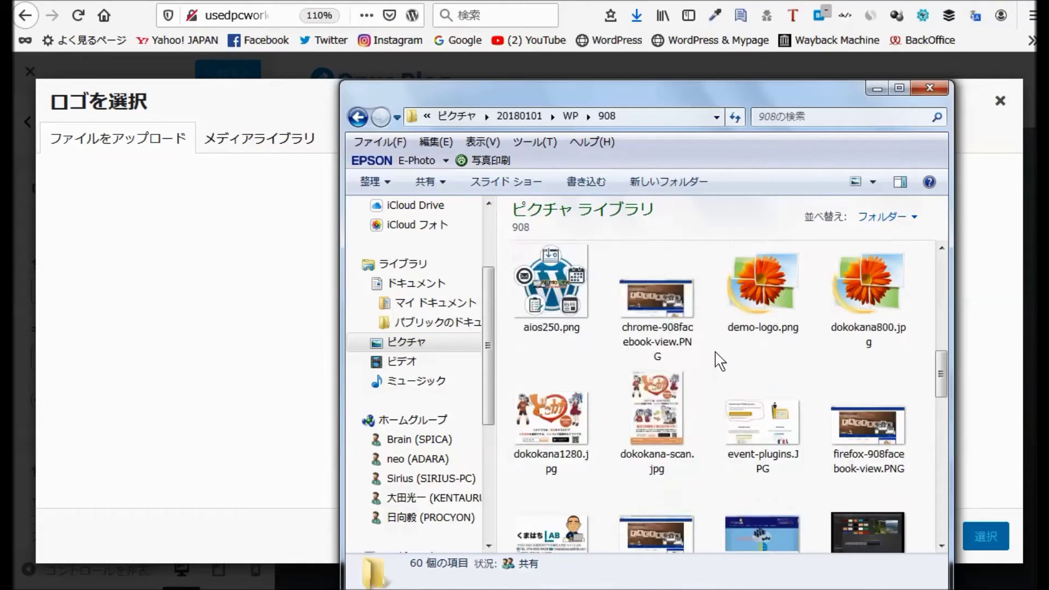
left_click_drag(530, 300, 761, 165)
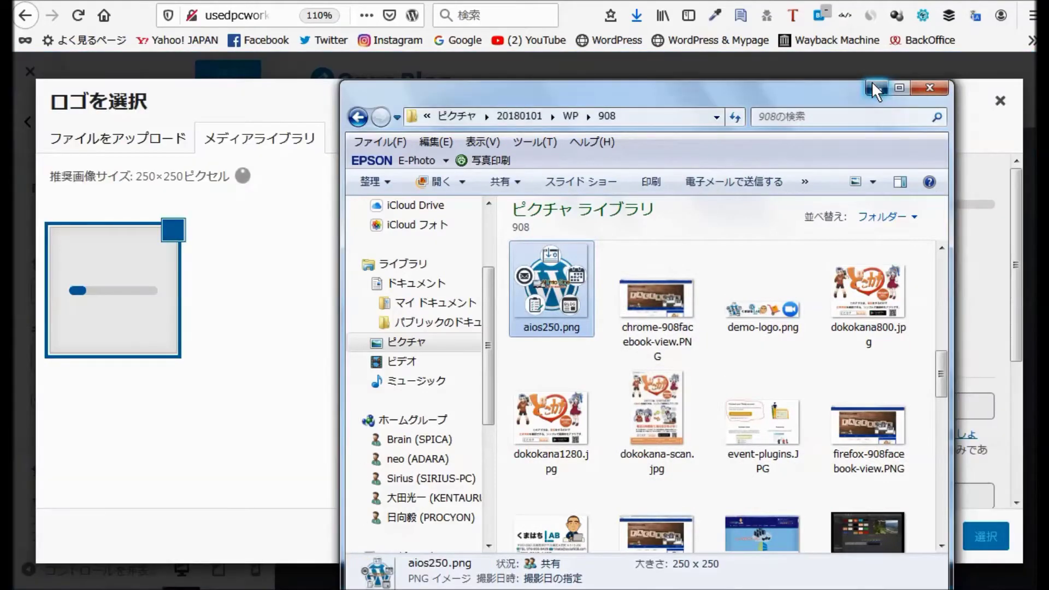
left_click(876, 87)
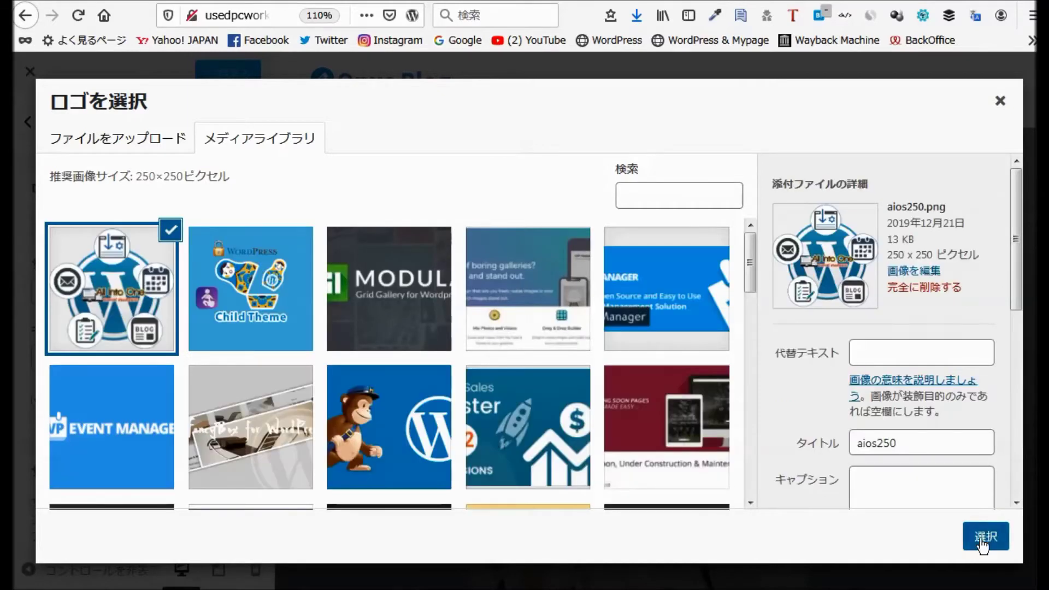
left_click(981, 541)
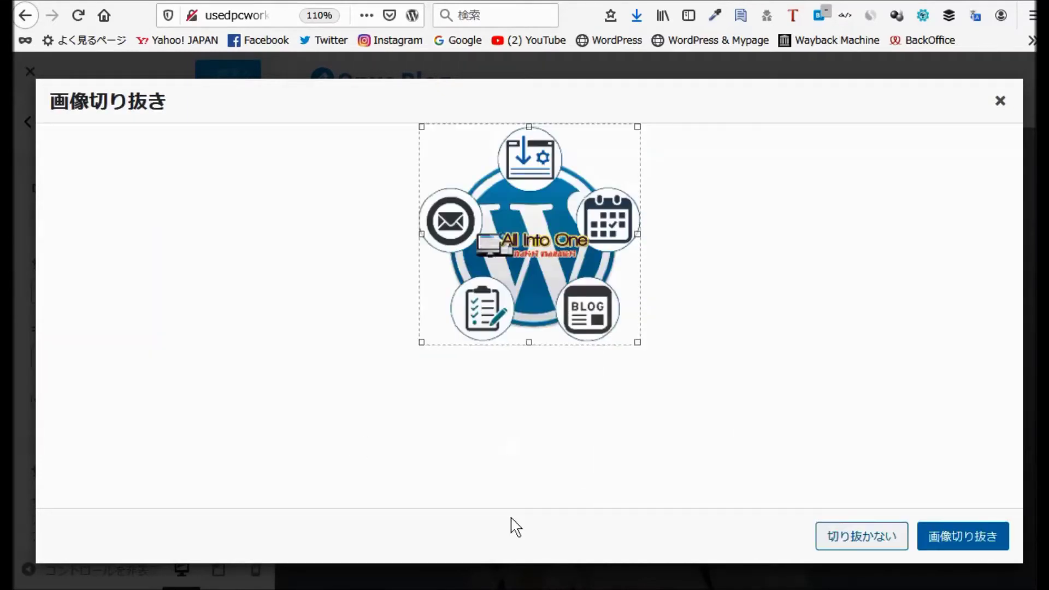
left_click(832, 536)
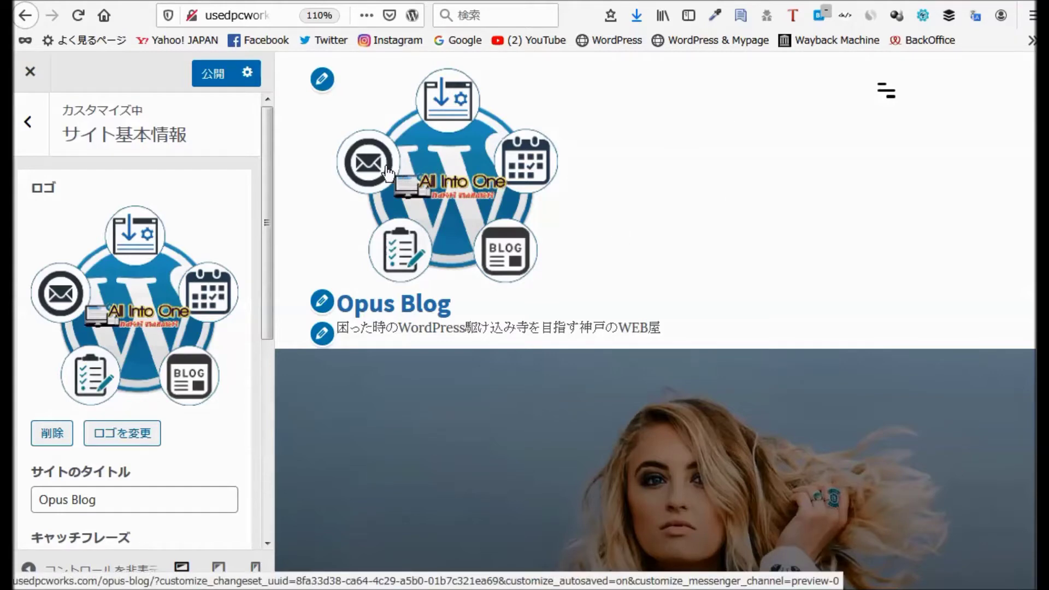
Replace the site logo with the wide くまはちLAB logo from the media library, without cropping it.
left_click(126, 435)
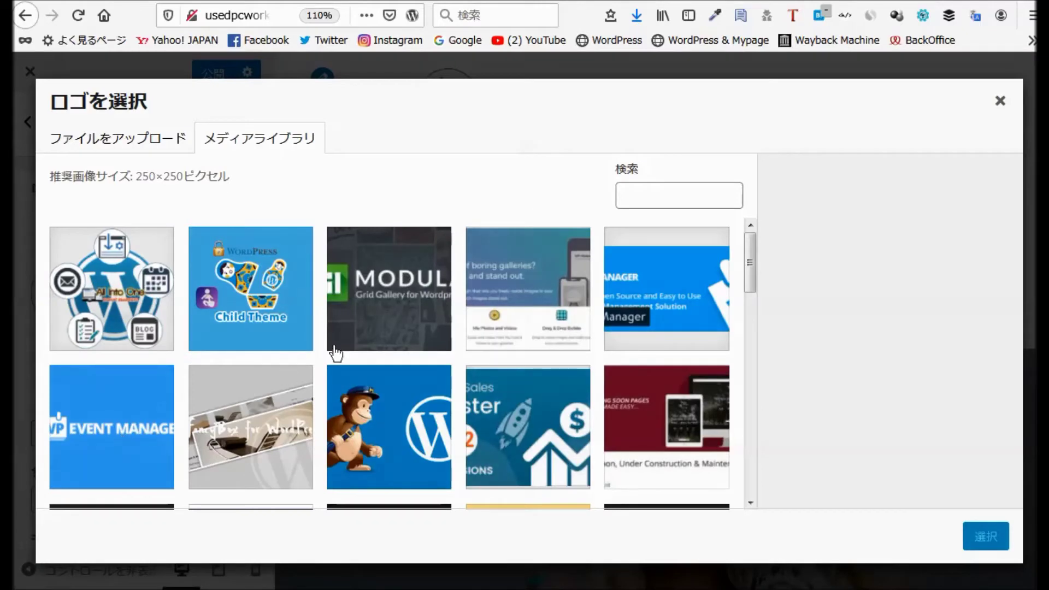
scroll(352, 342, "down", 3)
scroll(357, 343, "down", 10)
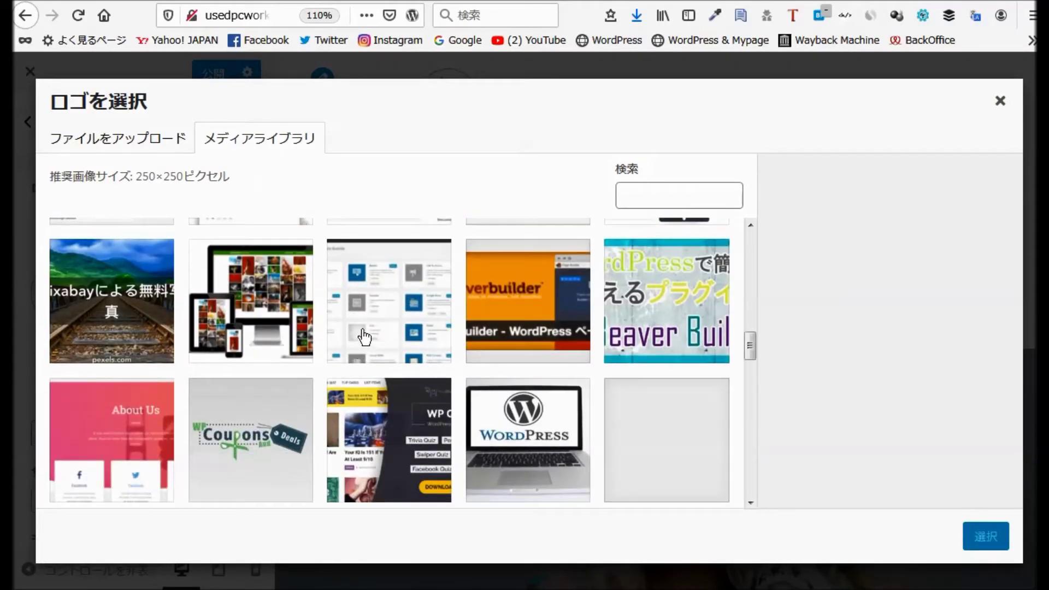
scroll(369, 326, "down", 2)
scroll(368, 326, "down", 6)
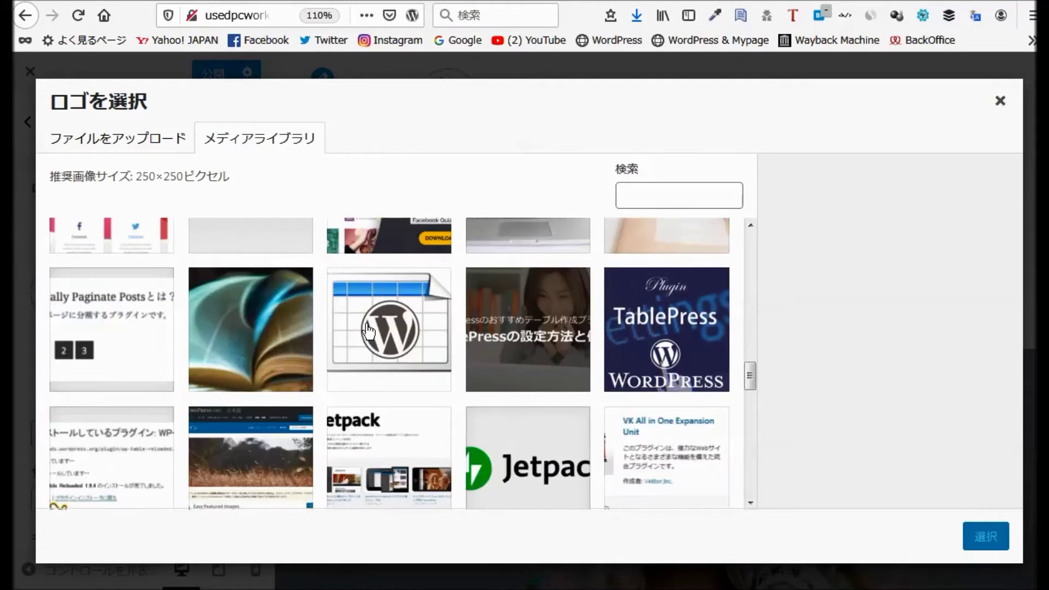
scroll(369, 331, "down", 8)
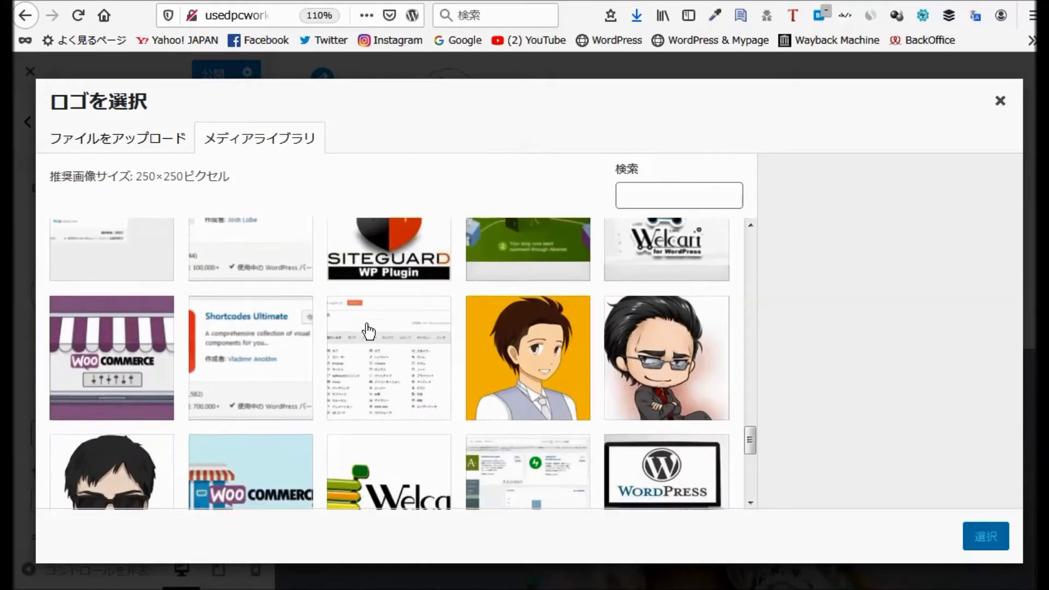
left_click(142, 349)
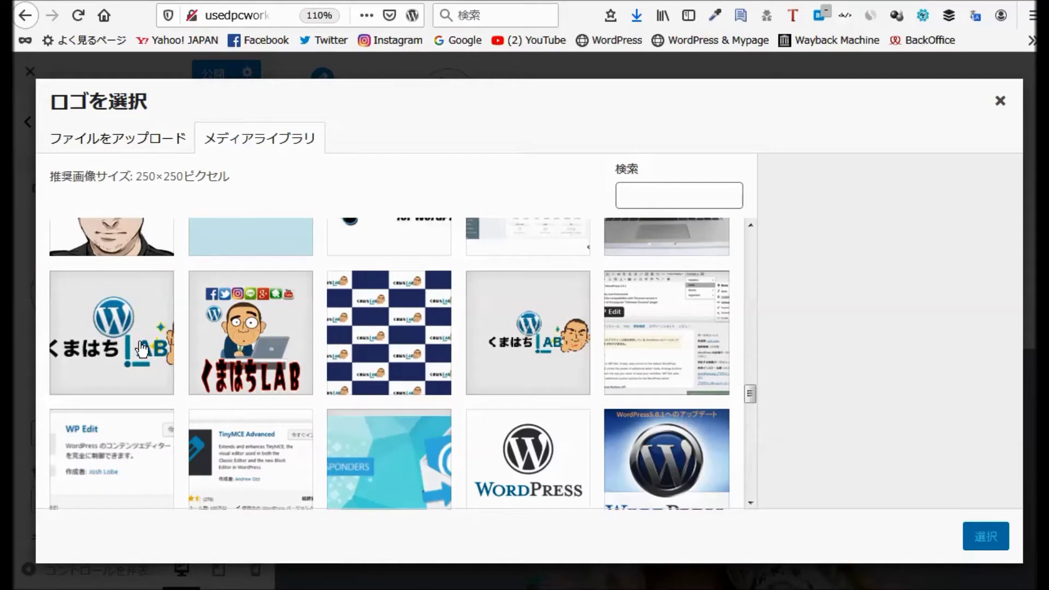
left_click(1003, 539)
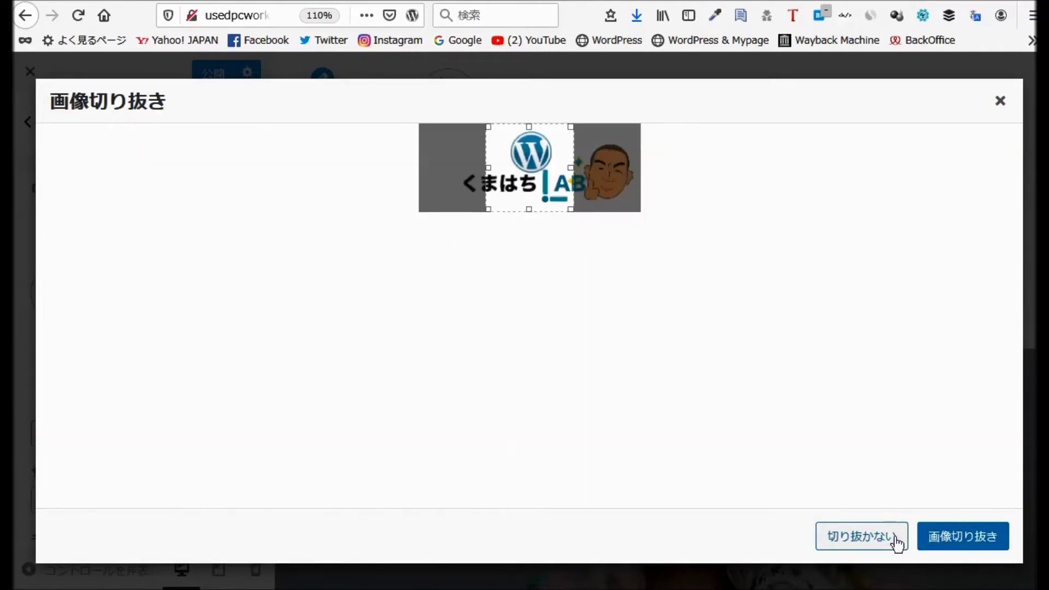
left_click(872, 537)
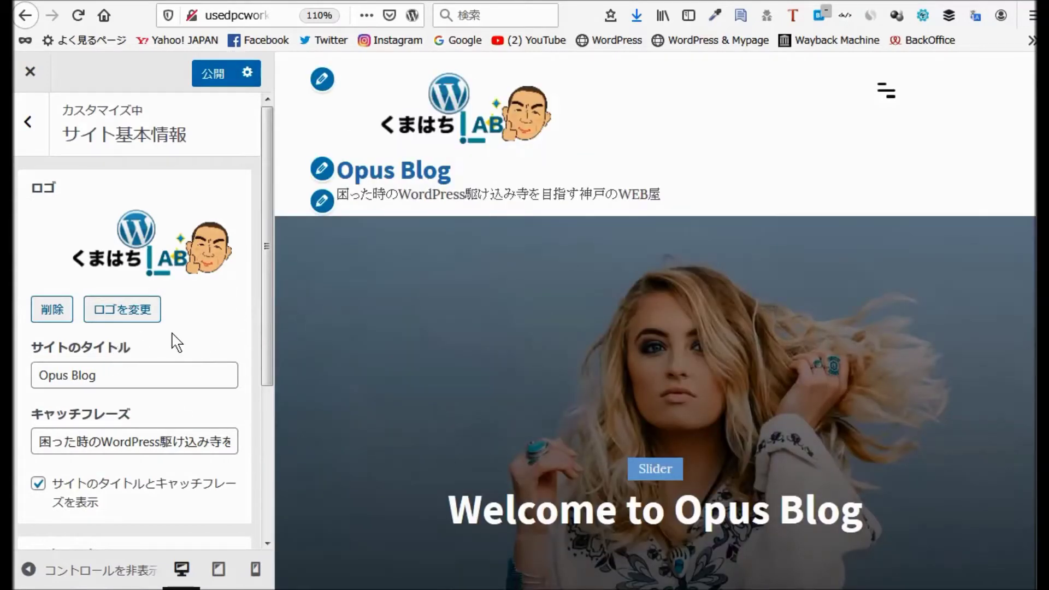
Turn off the display of the site title and tagline in the site identity settings.
scroll(176, 343, "down", 2)
scroll(176, 342, "down", 1)
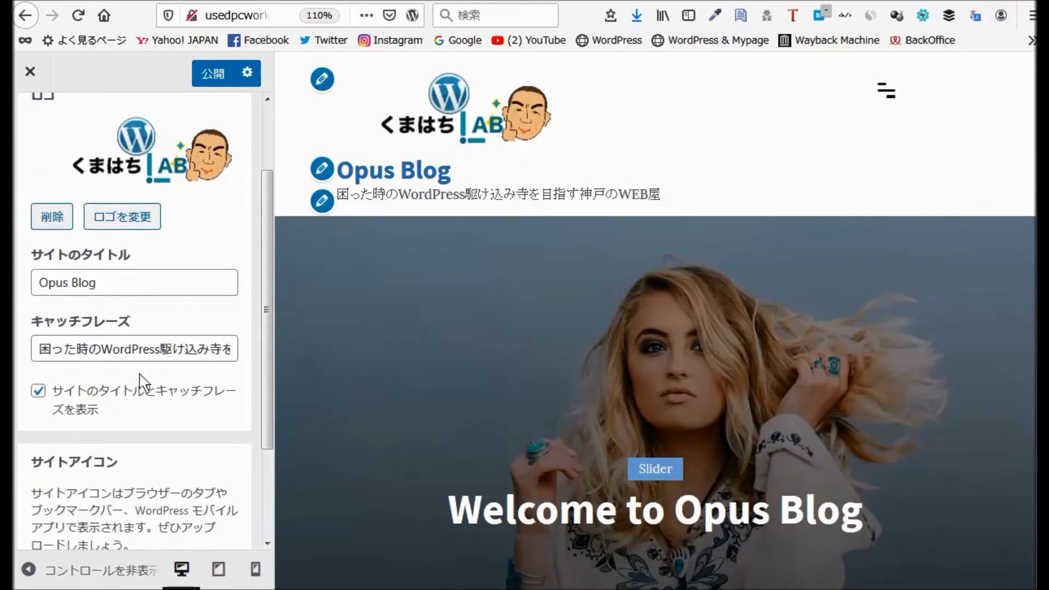
left_click(40, 391)
Set 908icon.png from the media library as the site icon.
scroll(133, 400, "down", 4)
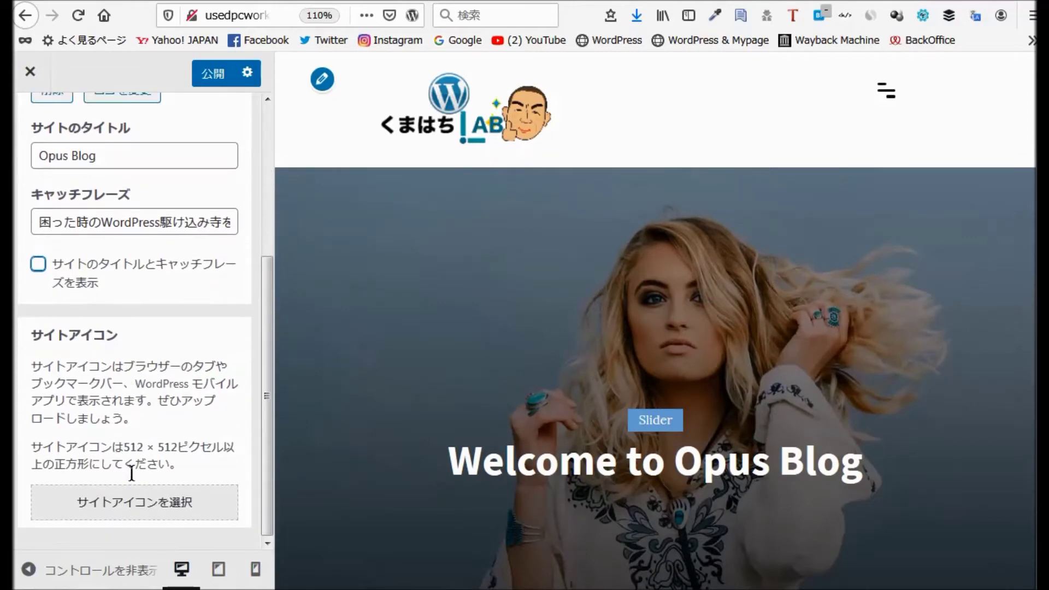
left_click(140, 499)
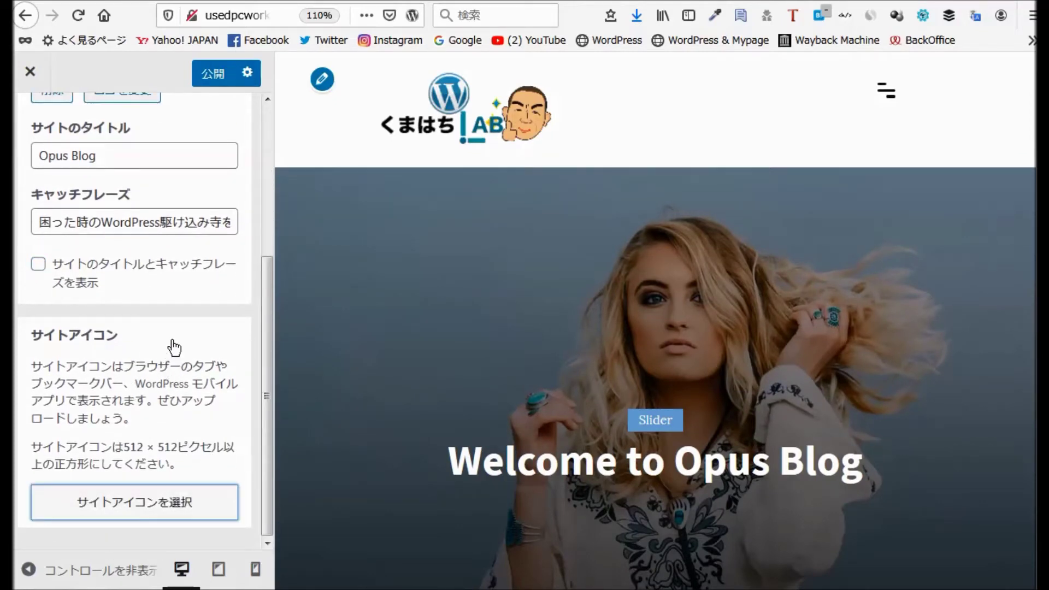
scroll(553, 327, "down", 5)
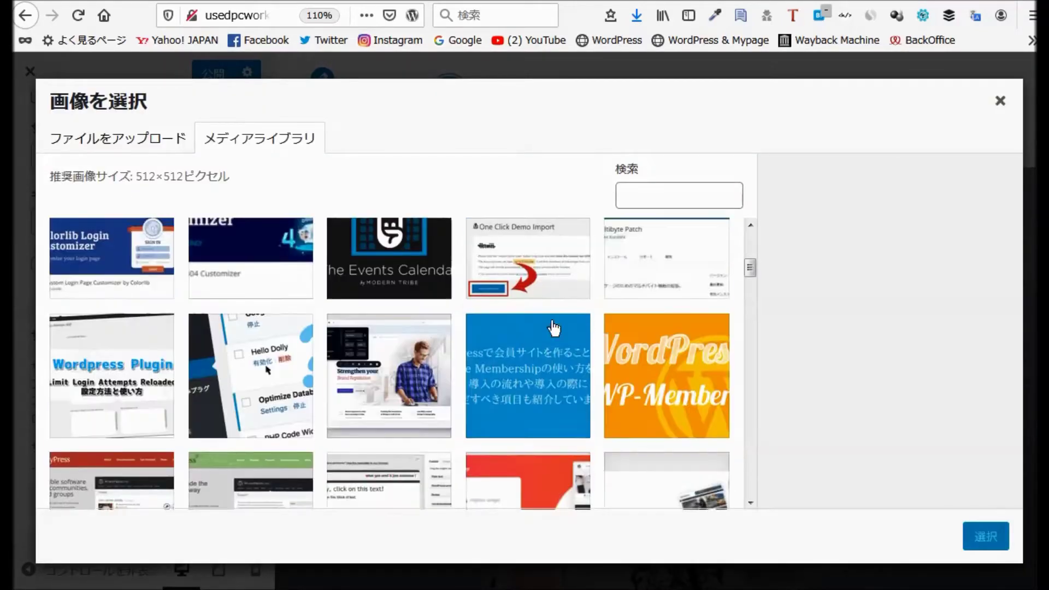
scroll(541, 356, "down", 5)
scroll(485, 376, "down", 10)
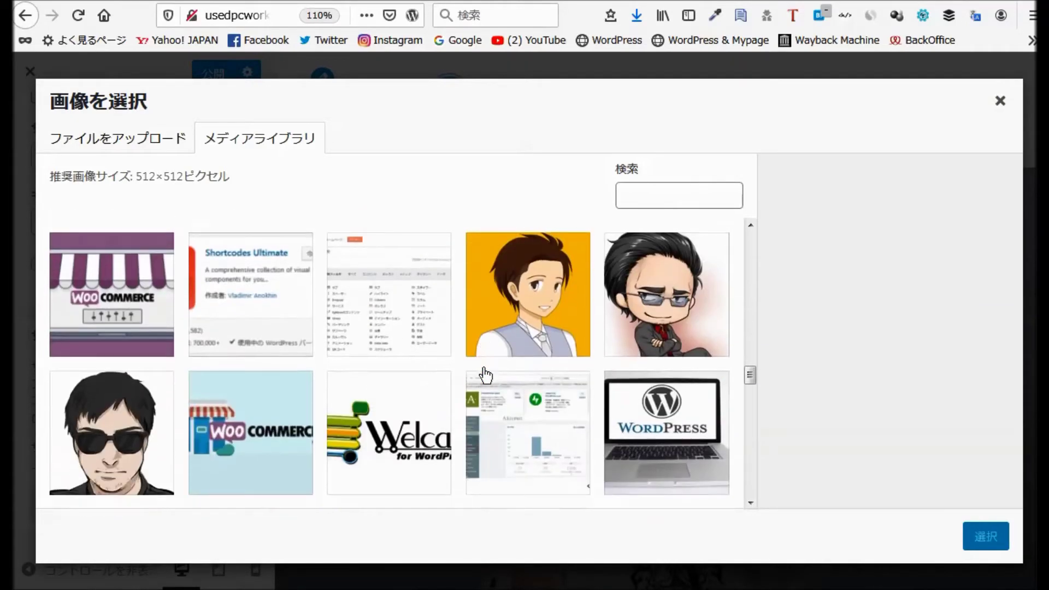
scroll(485, 376, "down", 4)
left_click(251, 426)
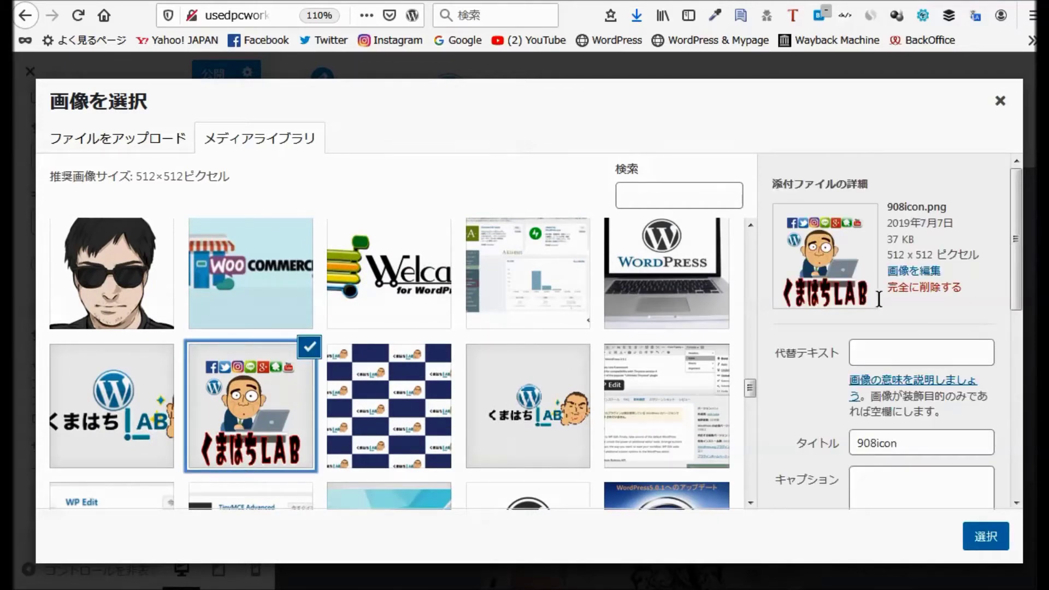
left_click(984, 542)
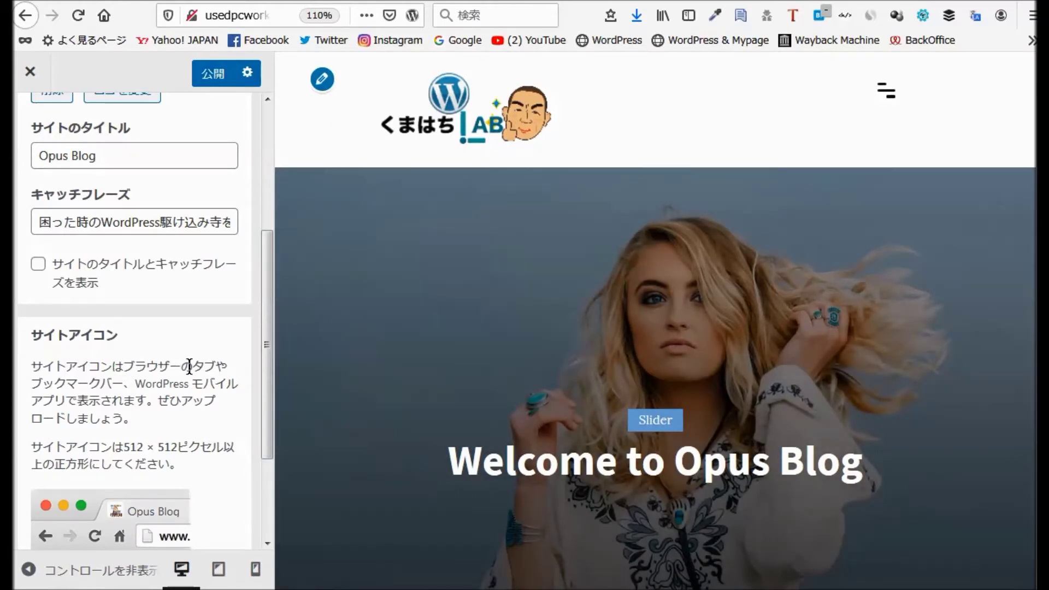
Check the site identity settings and publish the changes.
scroll(189, 366, "down", 3)
scroll(229, 371, "up", 8)
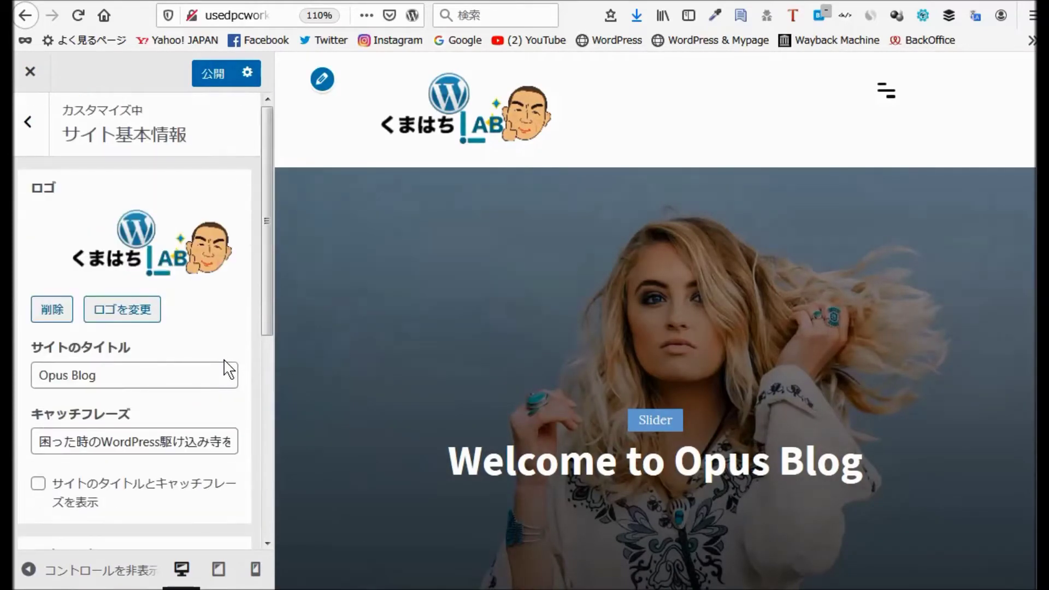
left_click(208, 81)
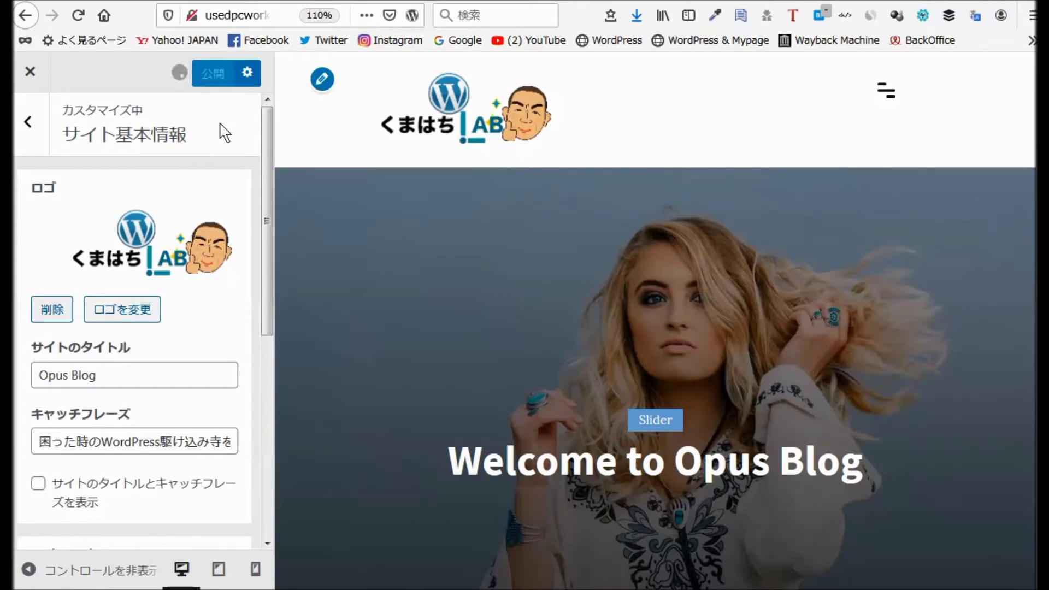
In the theme's Header options, enable the top header, the social icons and the menu in the header.
left_click(26, 121)
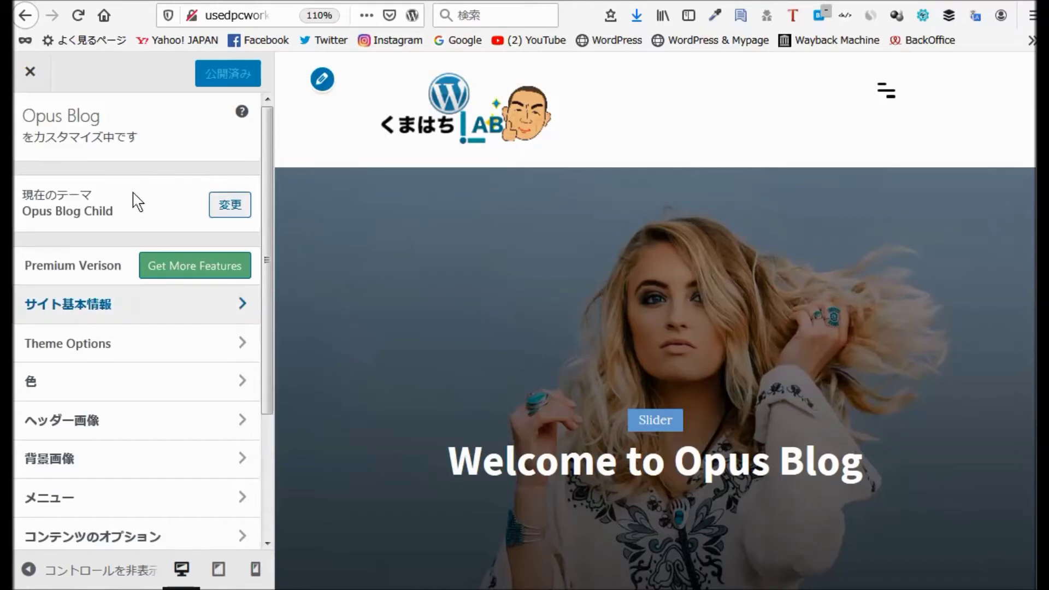
scroll(133, 179, "down", 2)
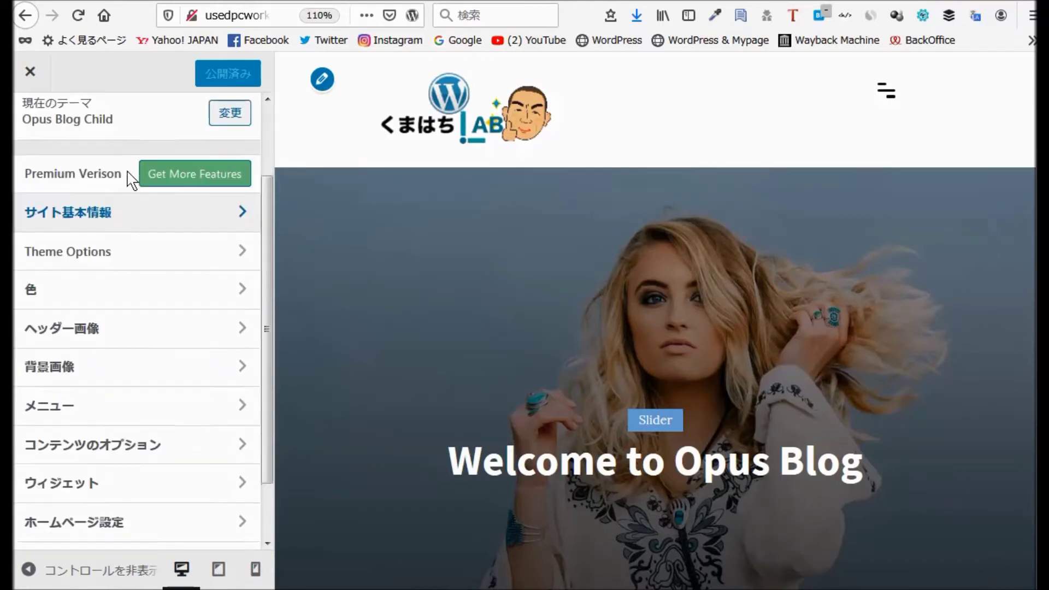
left_click(96, 255)
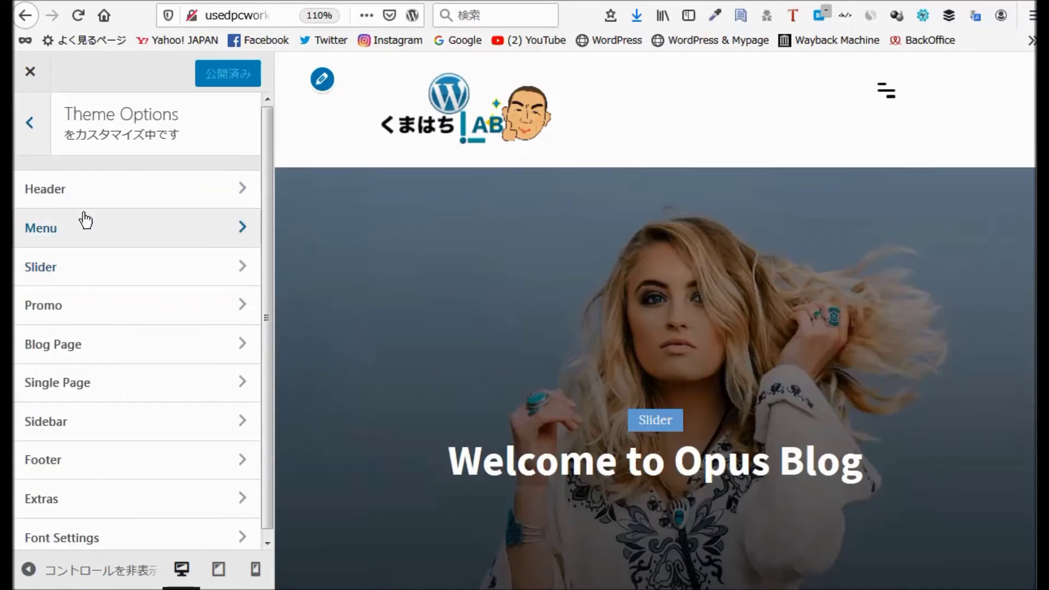
left_click(70, 195)
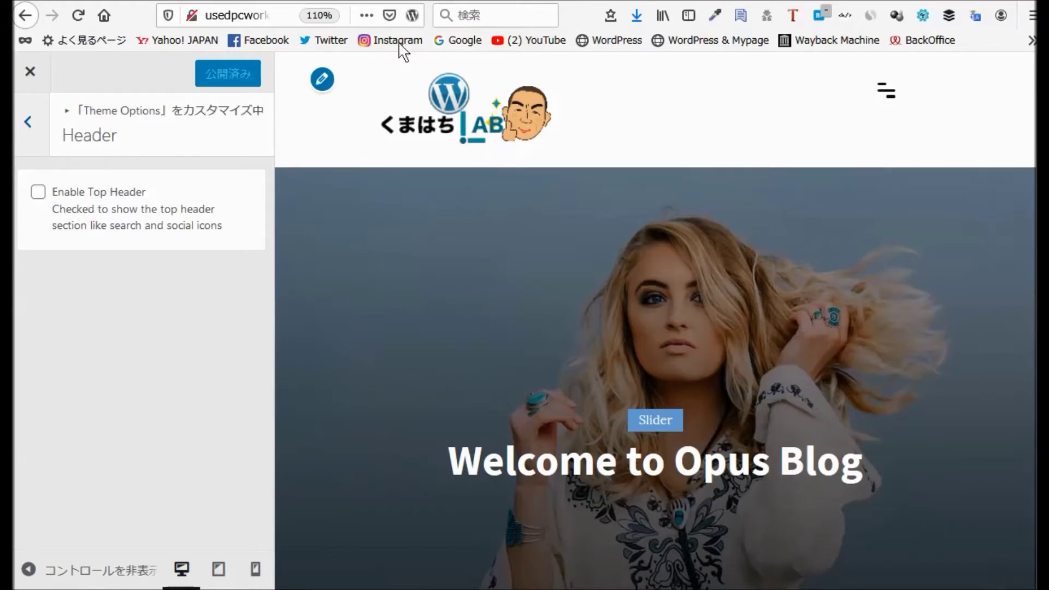
left_click(37, 192)
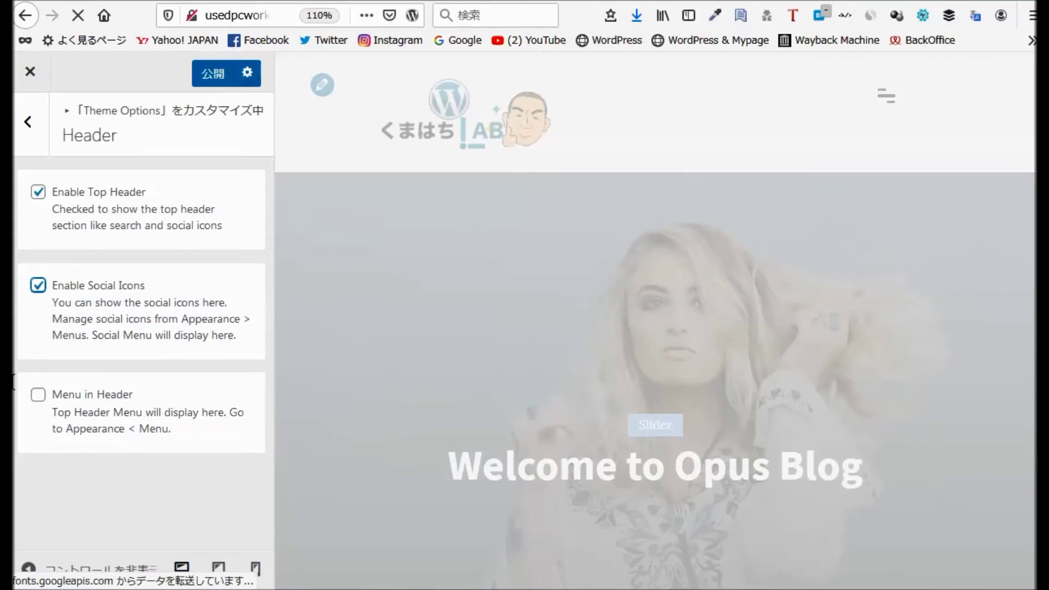
left_click(38, 398)
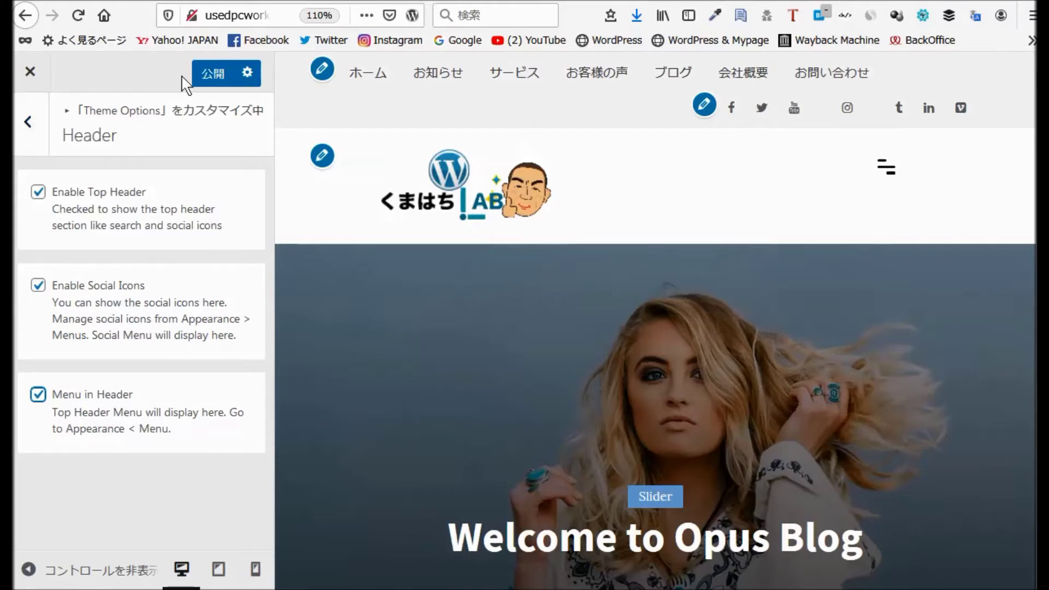
Publish the header changes, and enable and publish the search icon in the theme's Menu options.
left_click(218, 81)
left_click(30, 124)
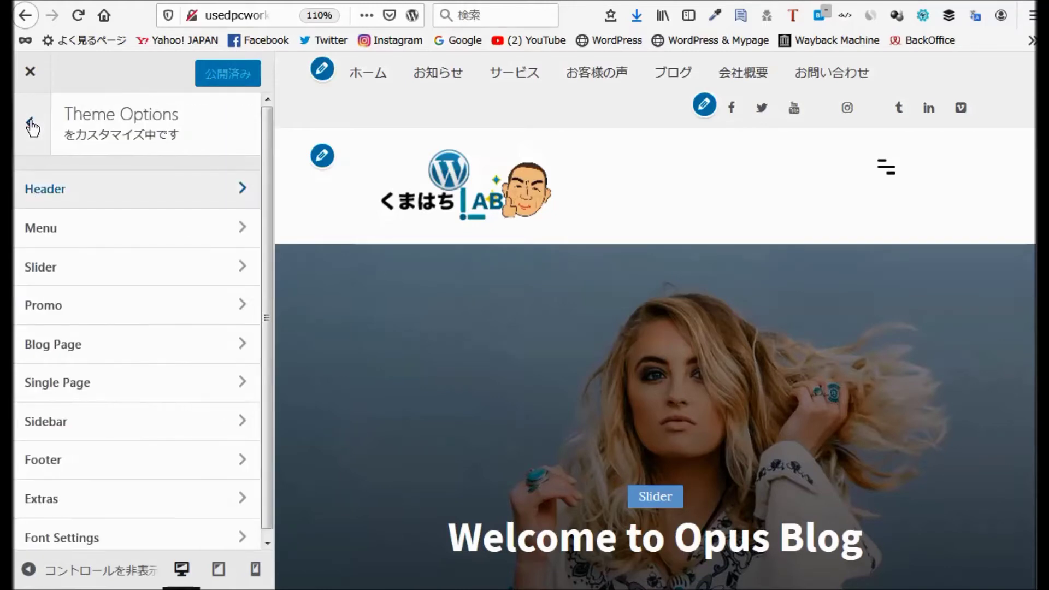
left_click(53, 236)
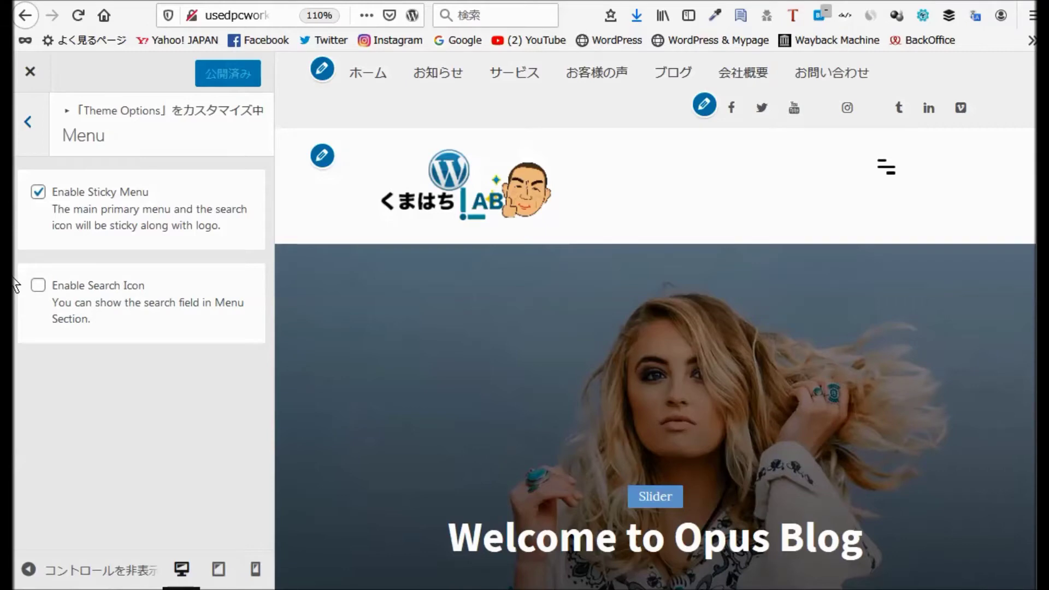
left_click(38, 286)
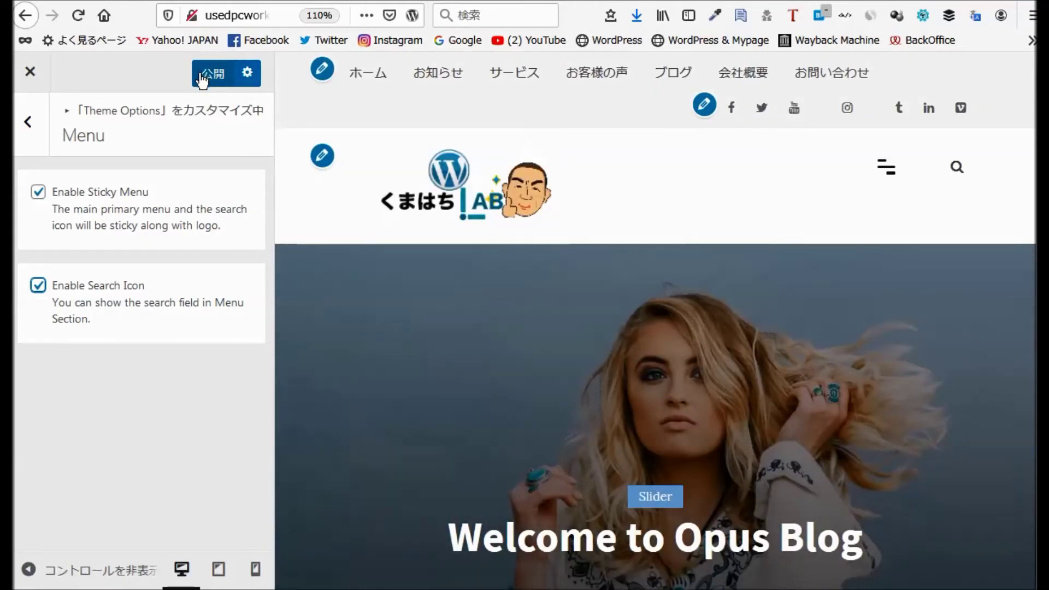
left_click(202, 79)
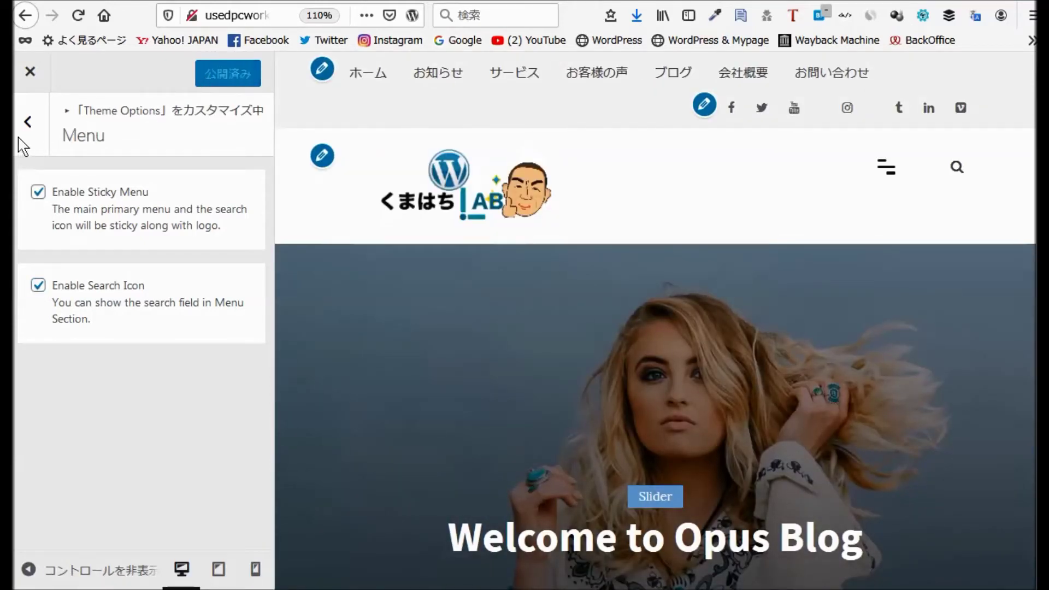
In the theme's Slider options, set the slider category to 無料テーマ and publish the change.
left_click(27, 123)
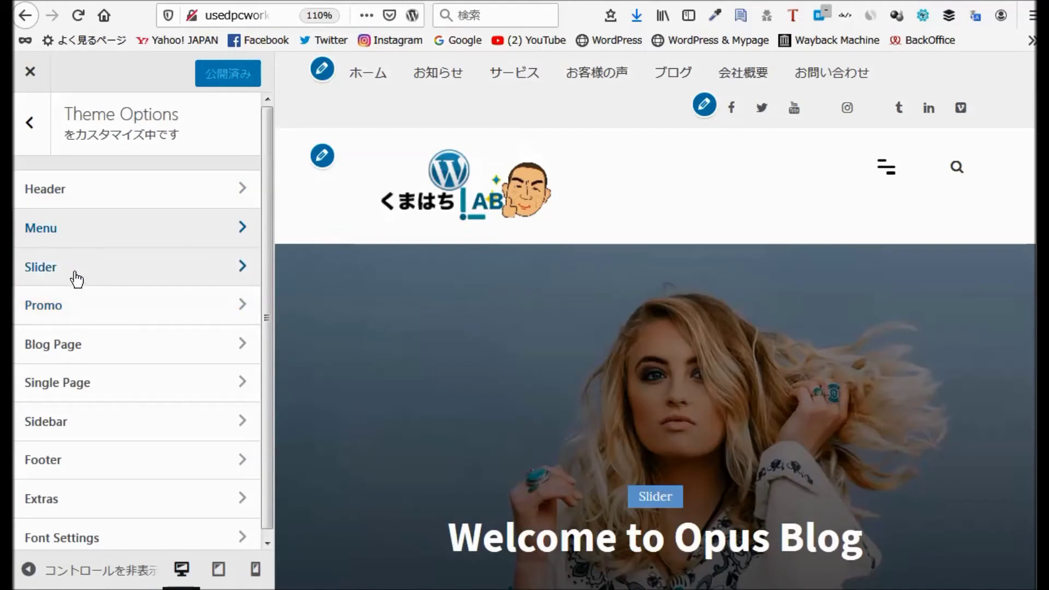
left_click(53, 275)
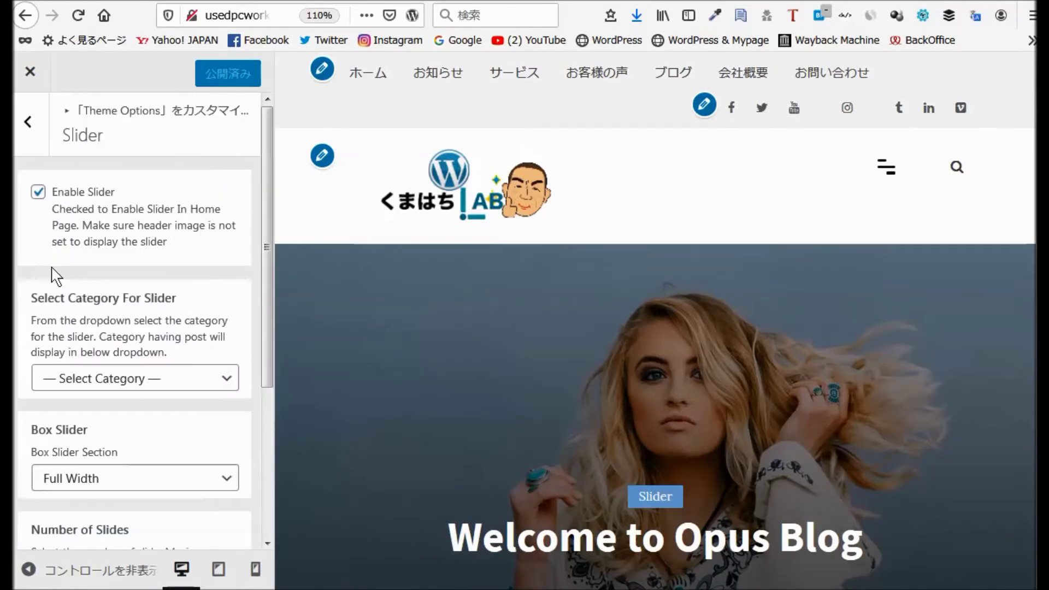
scroll(94, 276, "down", 3)
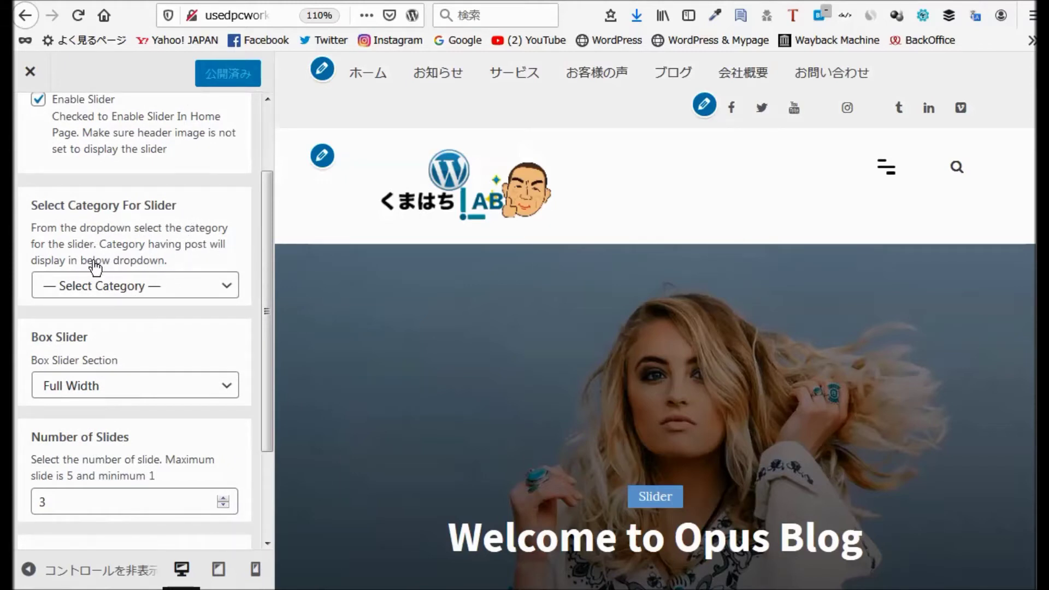
left_click(226, 287)
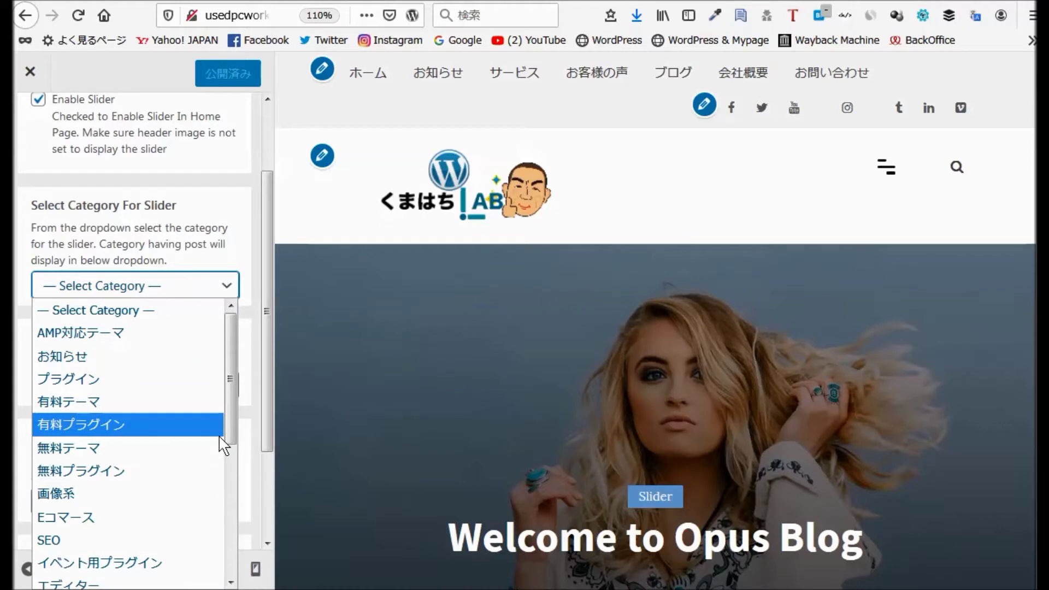
left_click(163, 452)
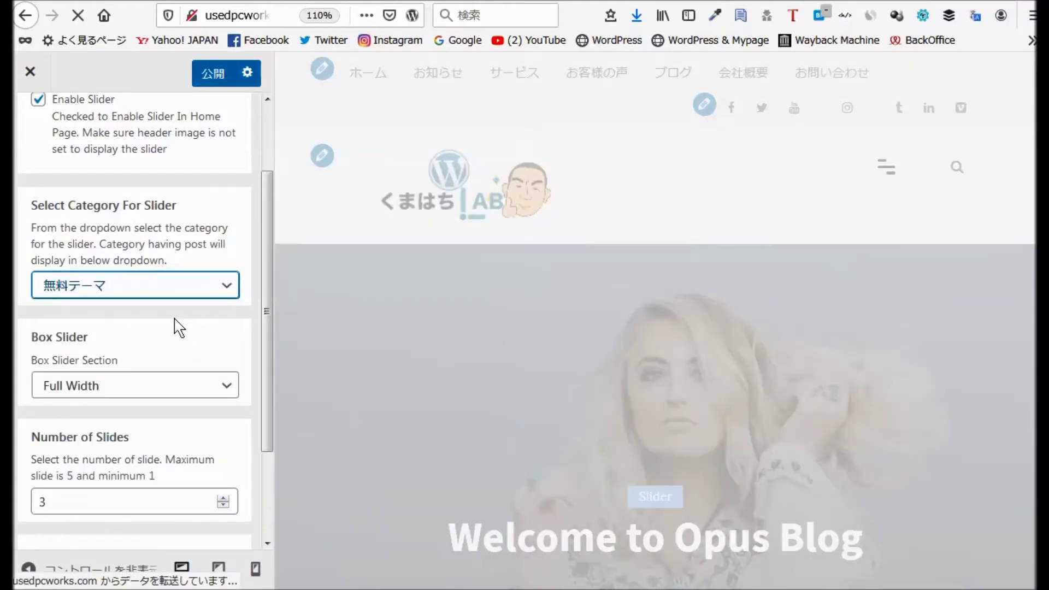
scroll(180, 328, "down", 4)
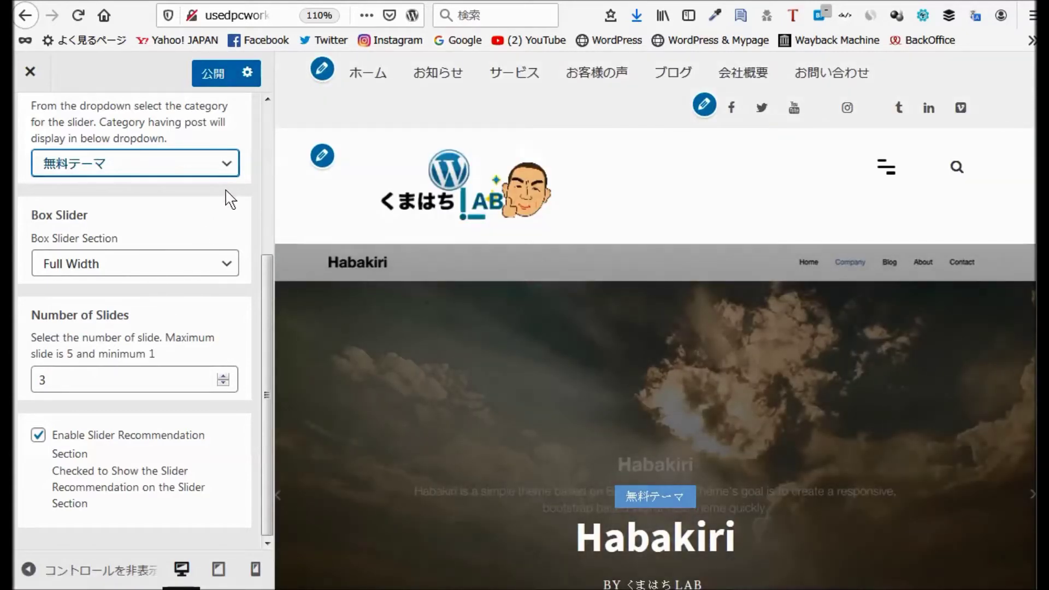
left_click(213, 75)
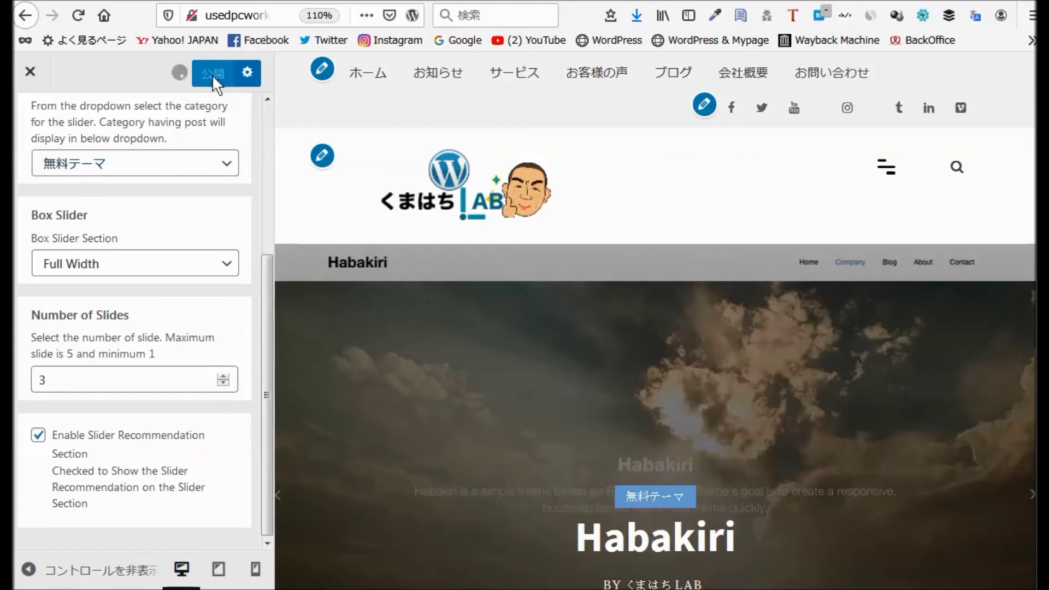
scroll(242, 240, "up", 4)
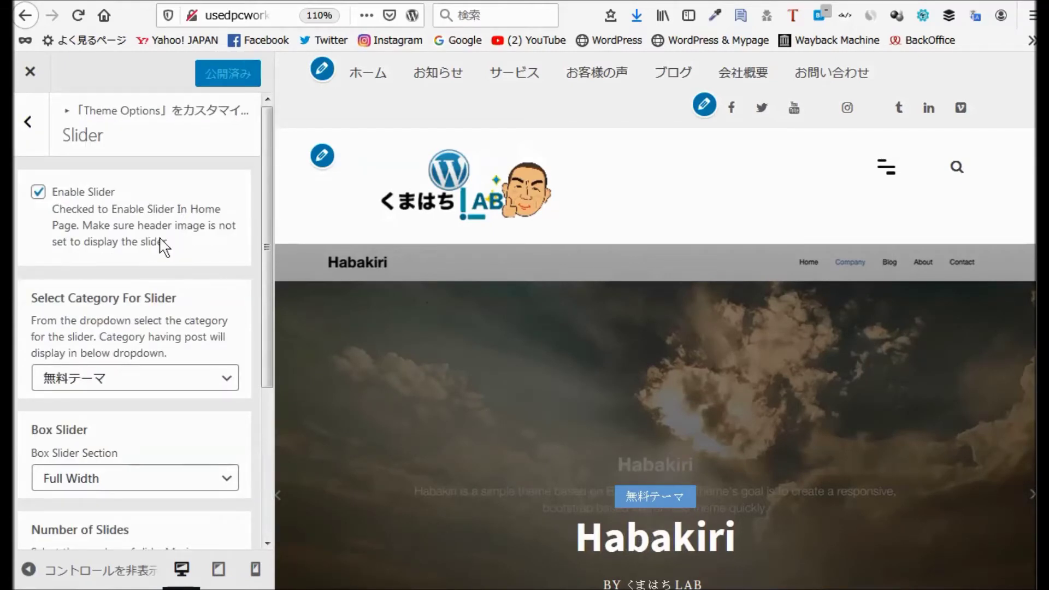
In the theme's Promo options, try the second ページビルダー entry as the promo category and check it in the preview.
left_click(20, 134)
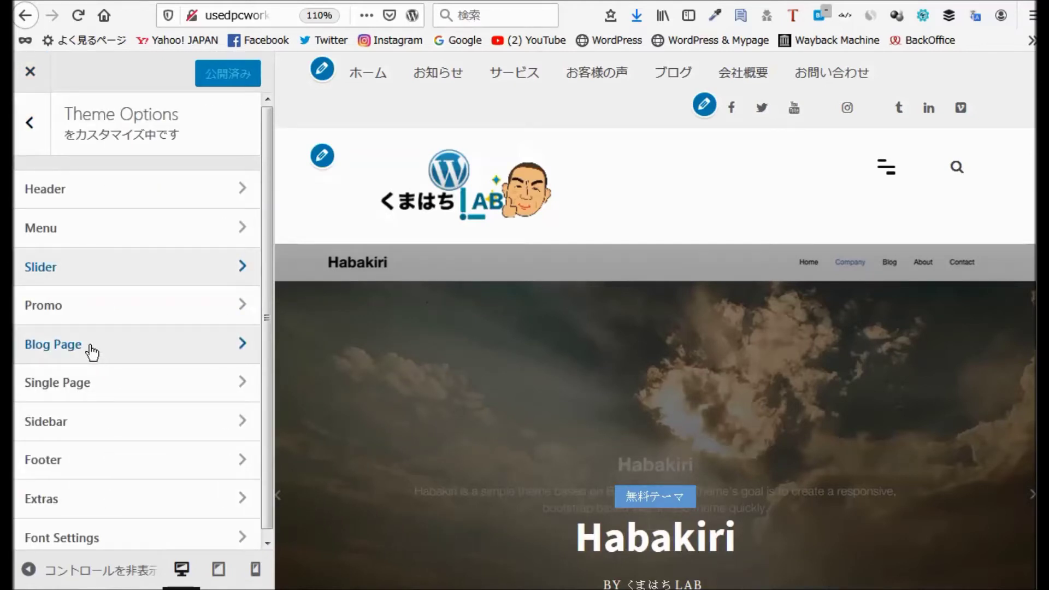
left_click(62, 310)
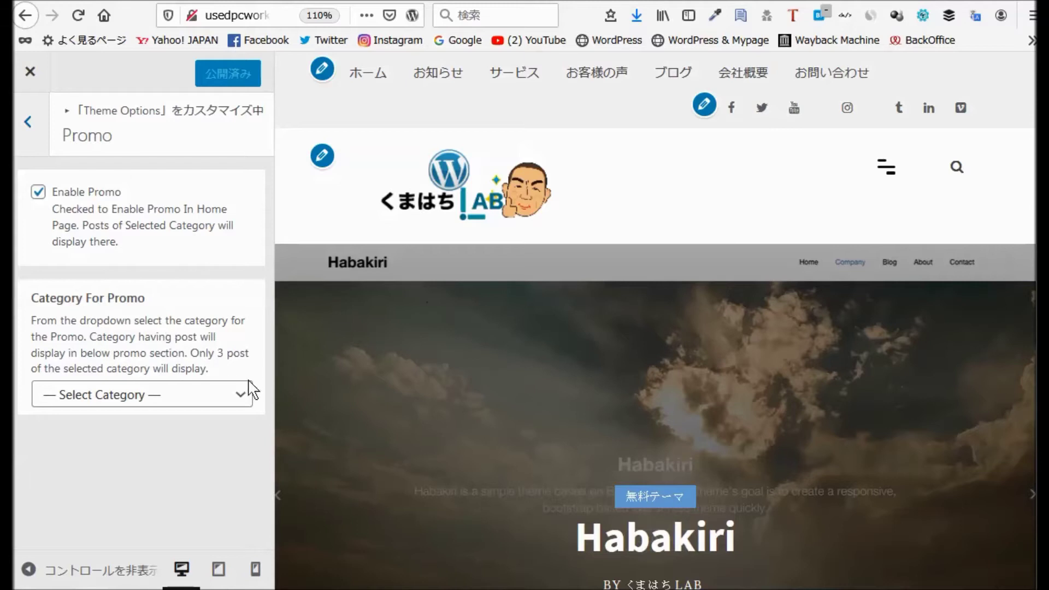
left_click(243, 396)
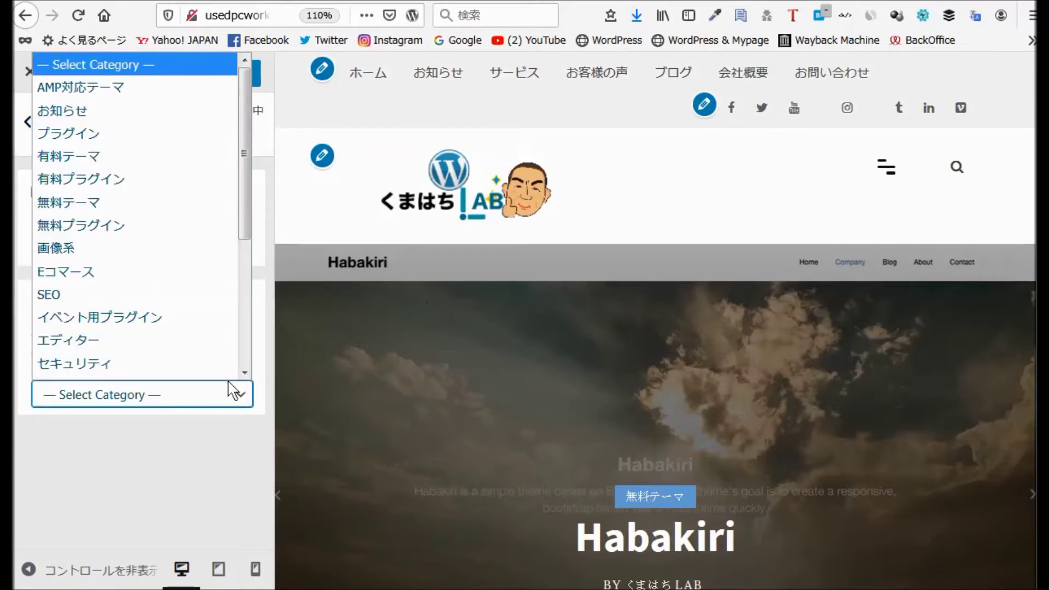
scroll(217, 373, "down", 1)
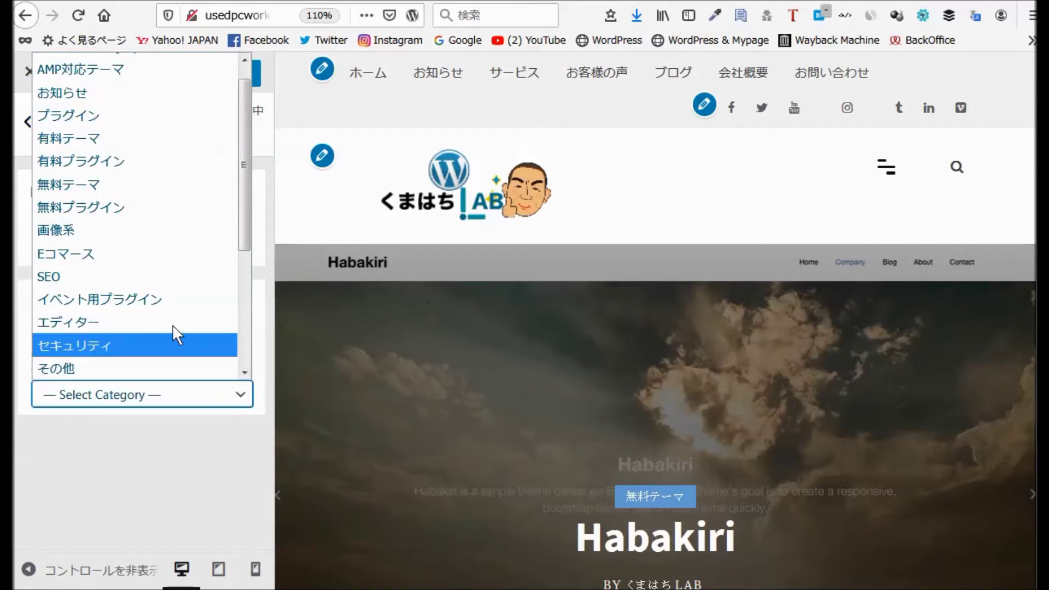
scroll(162, 249, "down", 2)
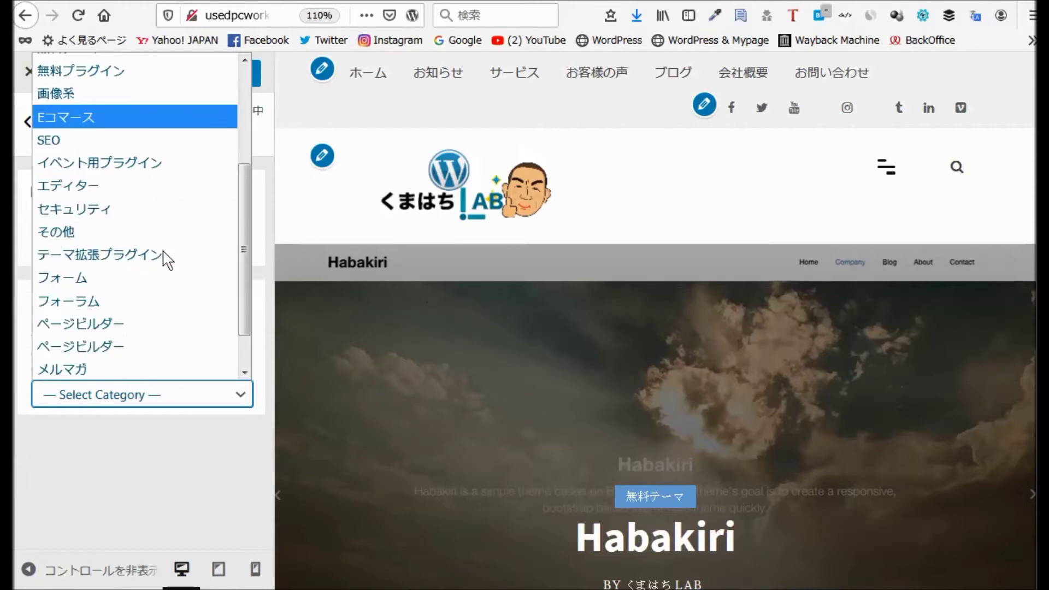
left_click(112, 346)
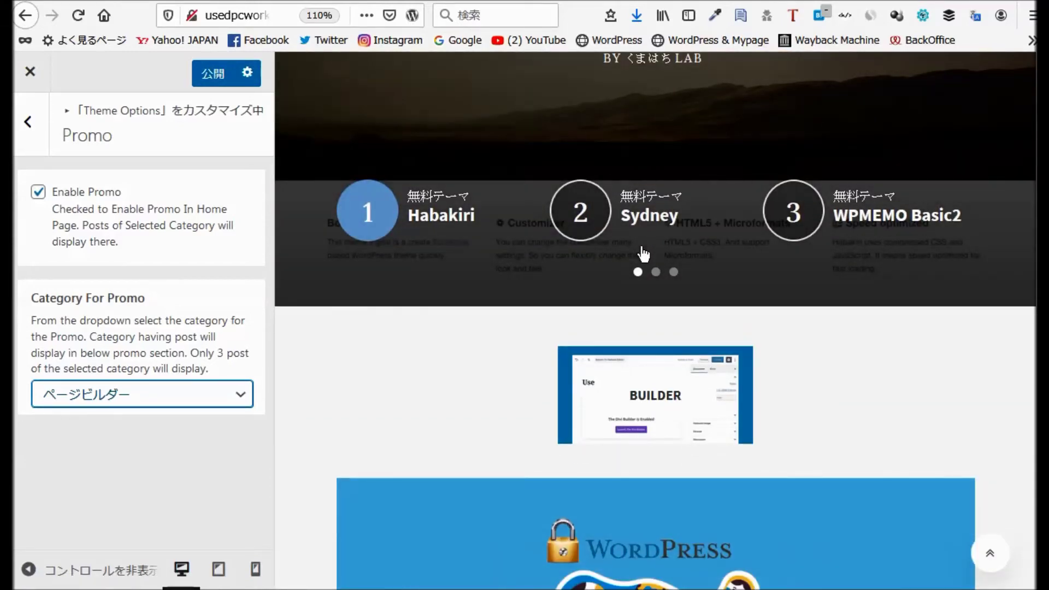
scroll(643, 254, "down", 3)
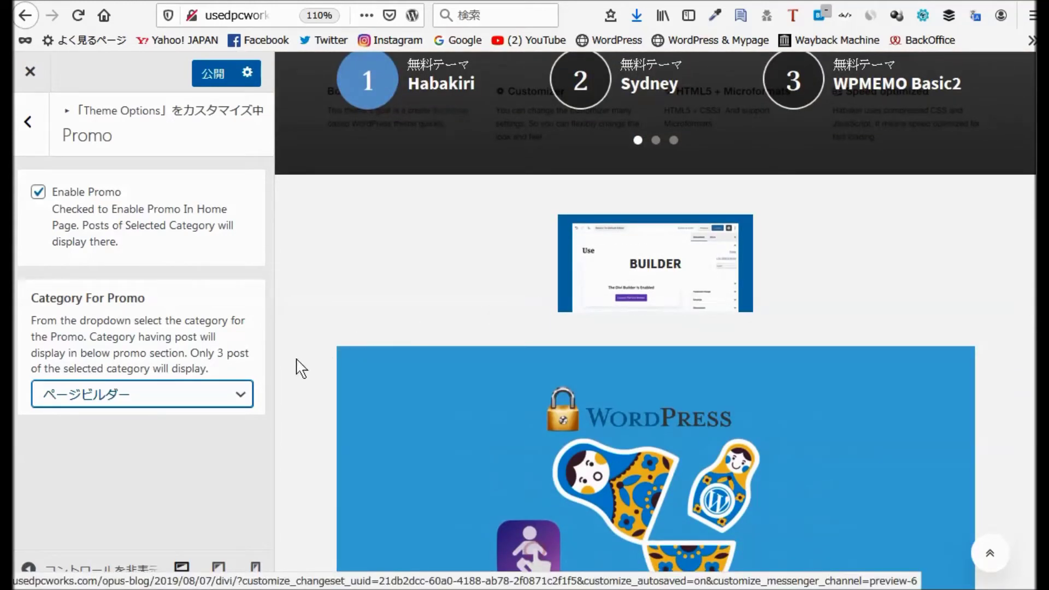
Set the promo category to the first ページビルダー entry and publish the change.
left_click(246, 403)
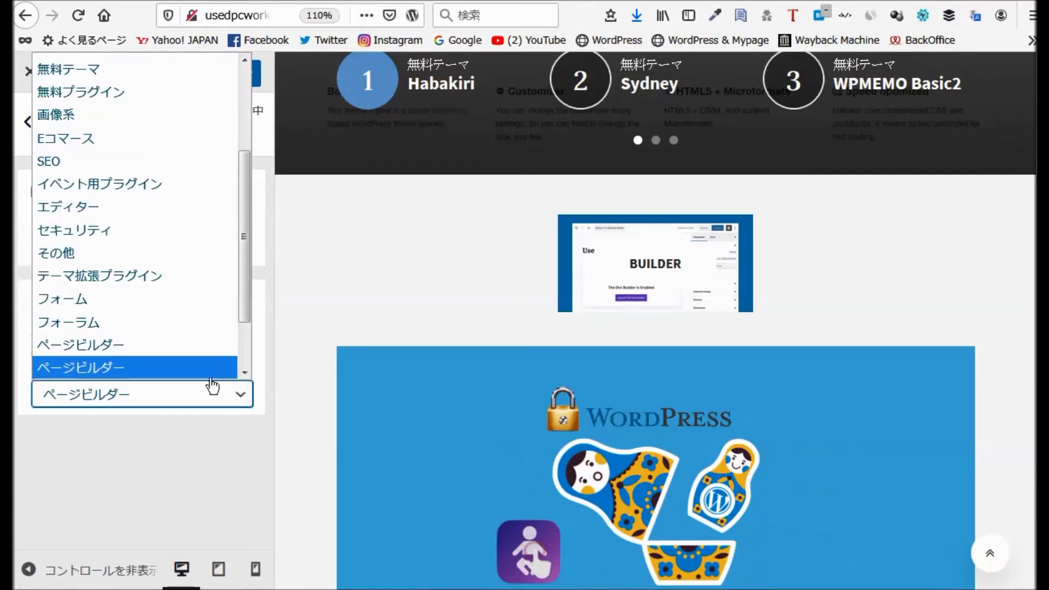
left_click(153, 346)
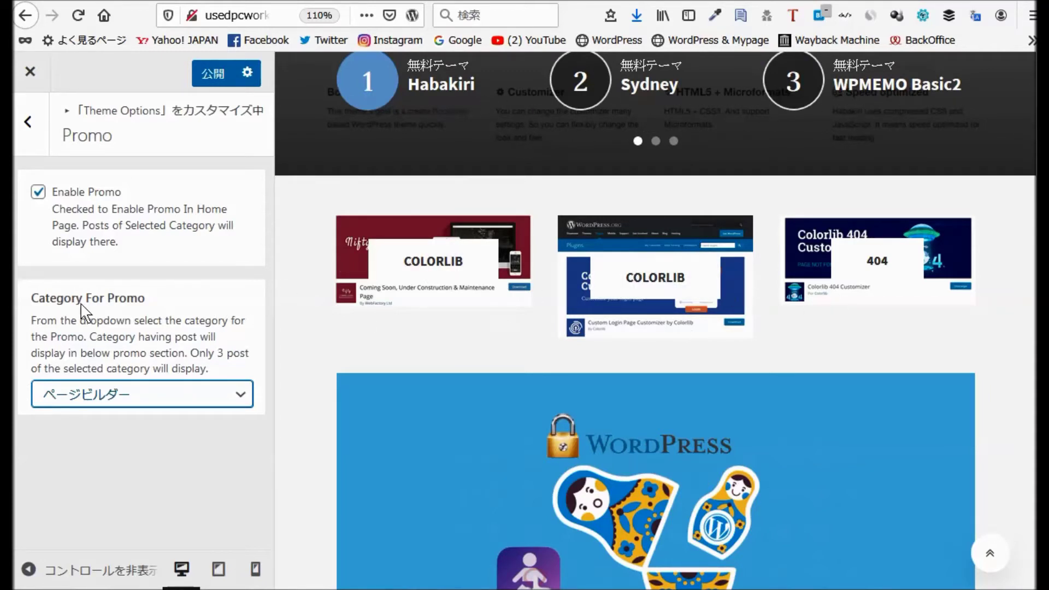
left_click(208, 74)
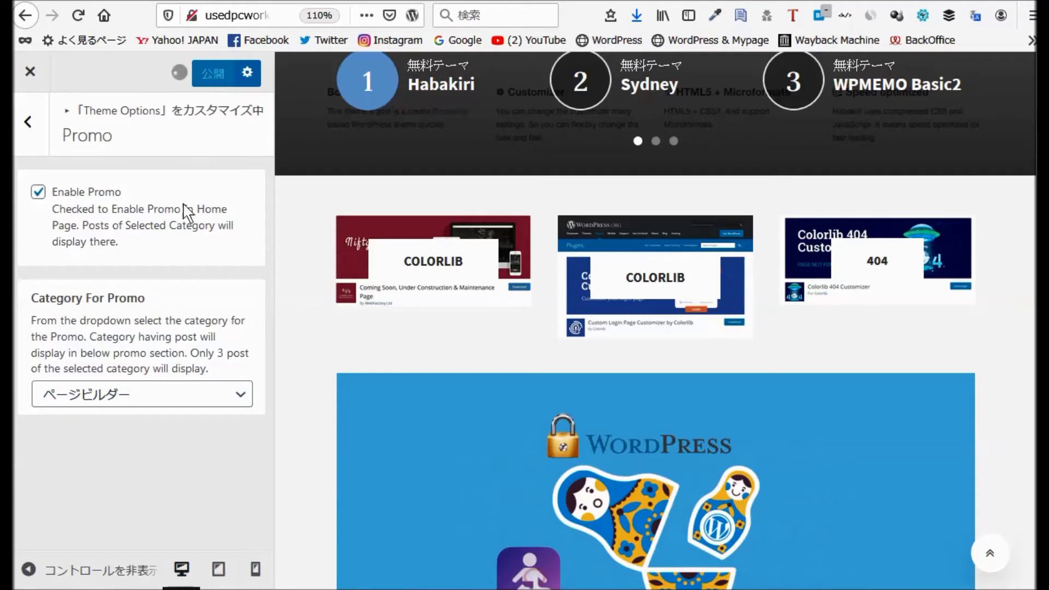
In the theme's Blog Page options, set the blog layout column to Masonry.
left_click(28, 122)
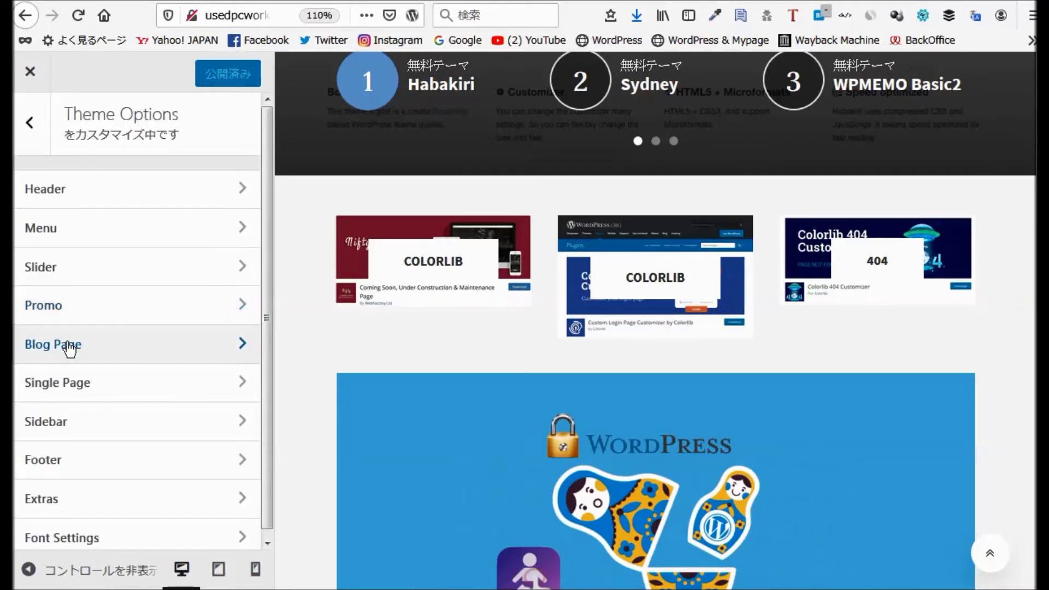
left_click(68, 348)
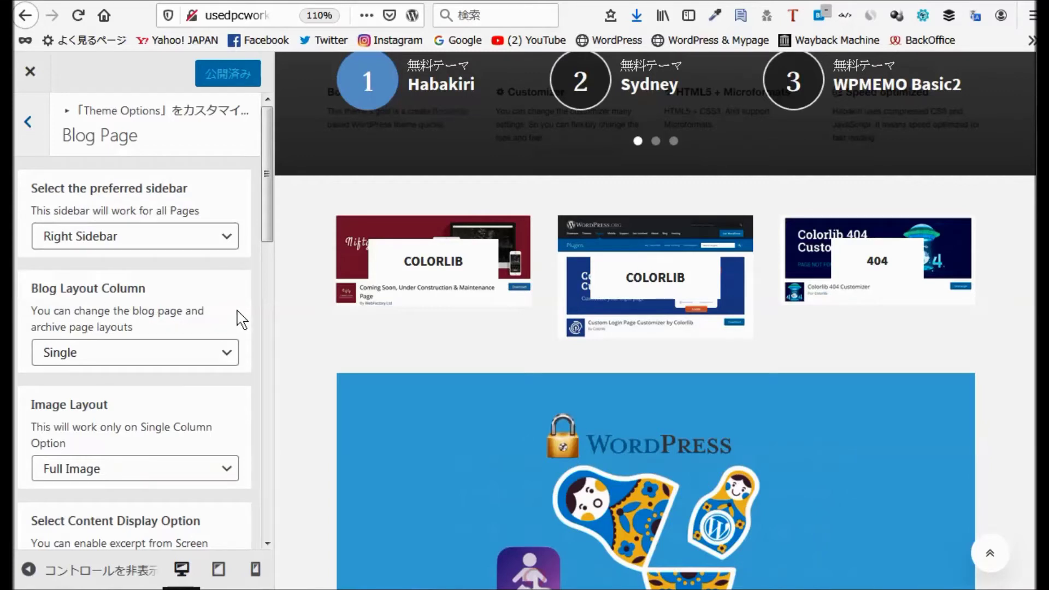
scroll(246, 320, "down", 1)
scroll(246, 320, "down", 3)
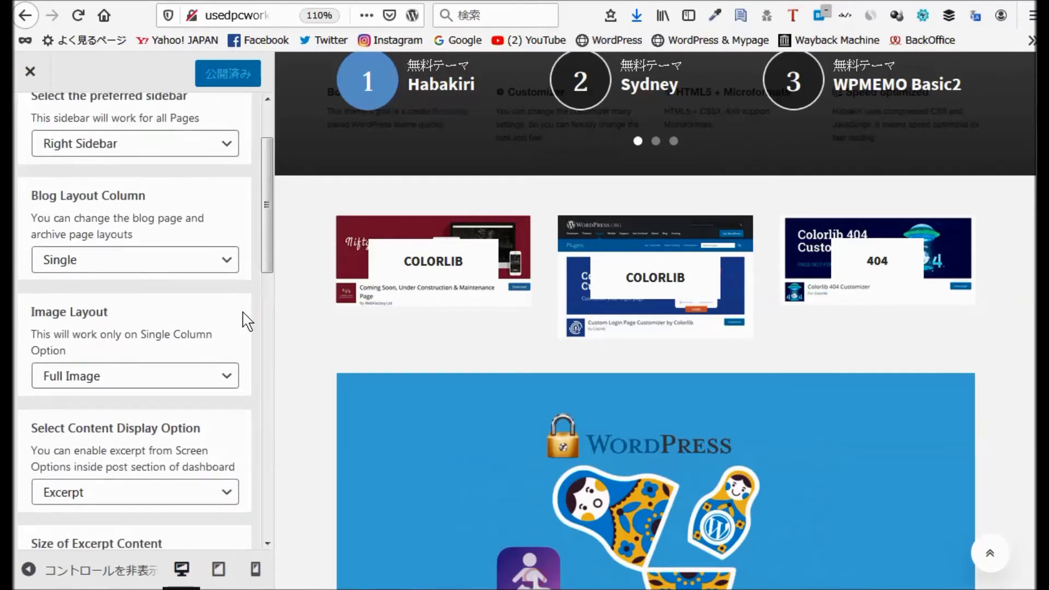
left_click(228, 264)
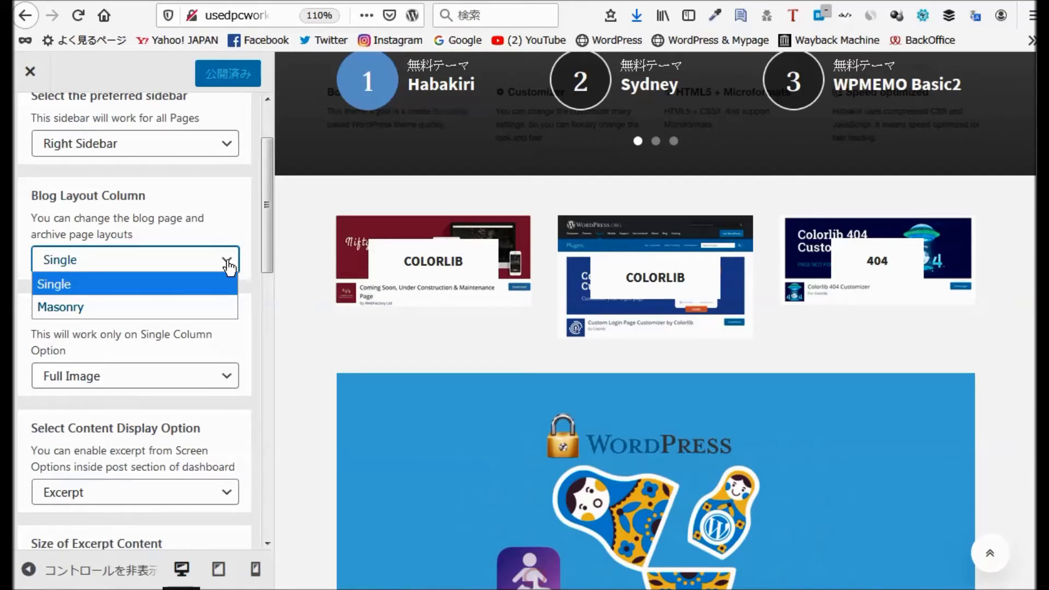
left_click(169, 304)
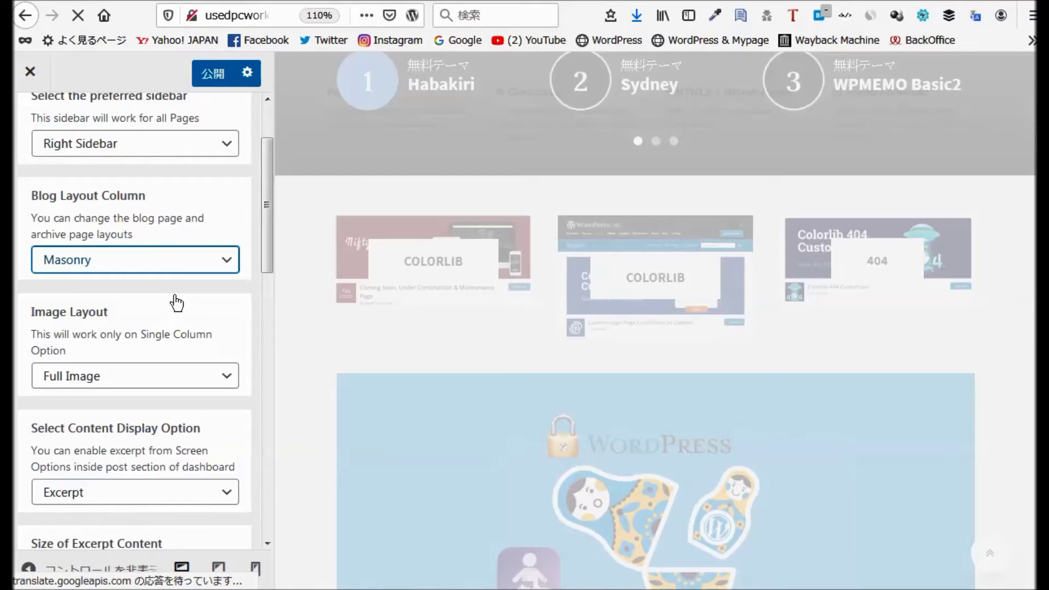
Check the available image layout choices for the blog page.
scroll(176, 303, "down", 2)
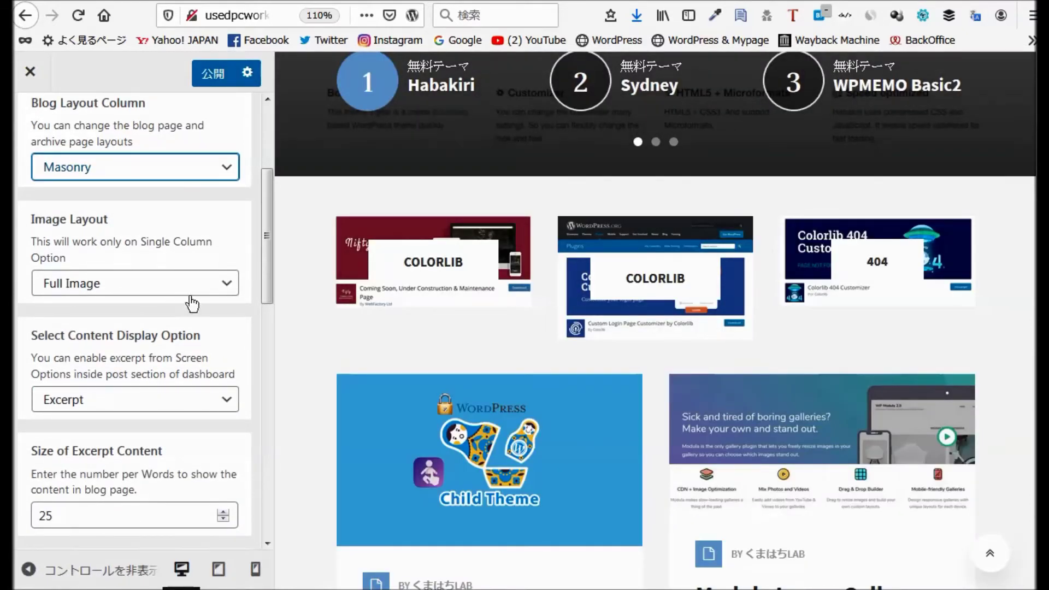
left_click(228, 285)
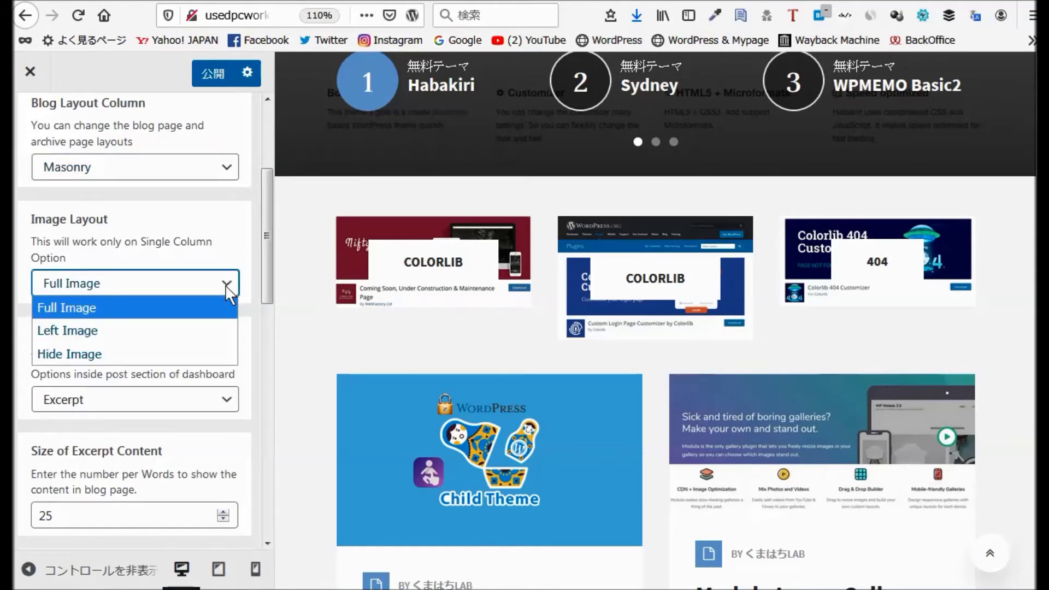
left_click(226, 284)
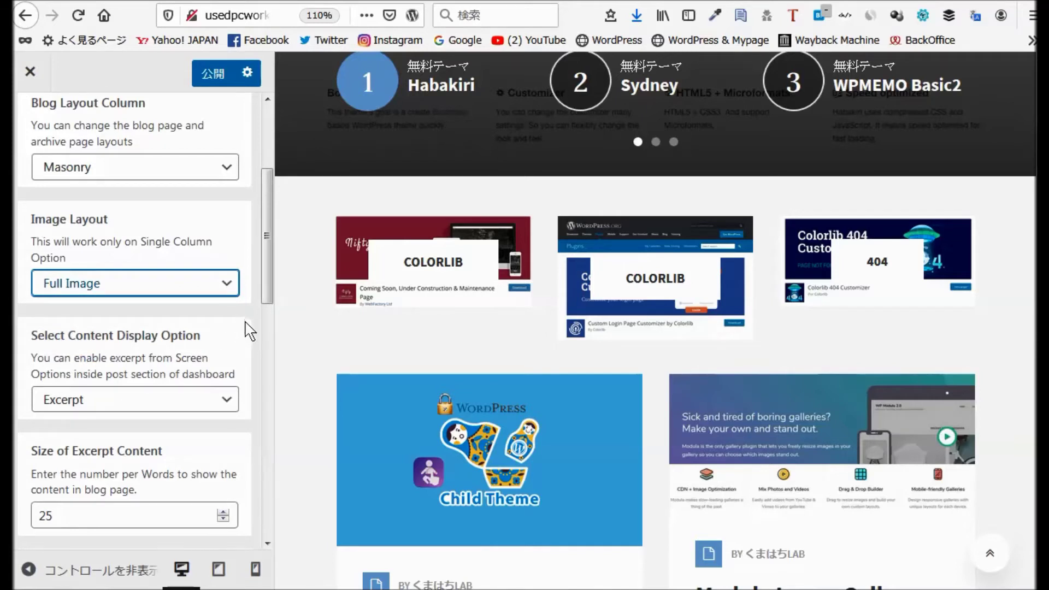
In the Blog Page options, replace the Read More text with 続きを読む.
scroll(240, 330, "down", 3)
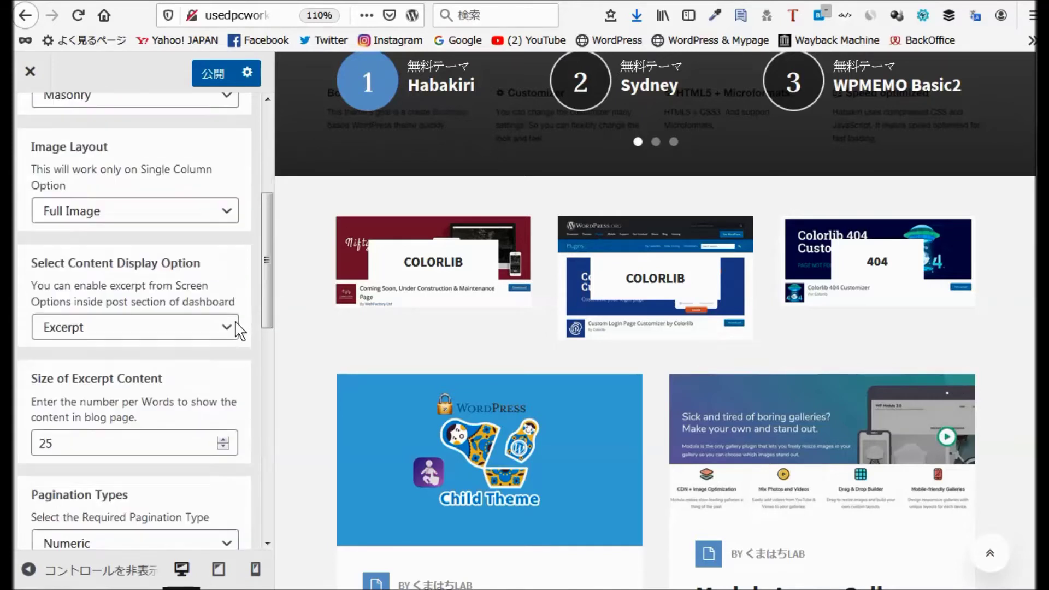
scroll(237, 334, "down", 8)
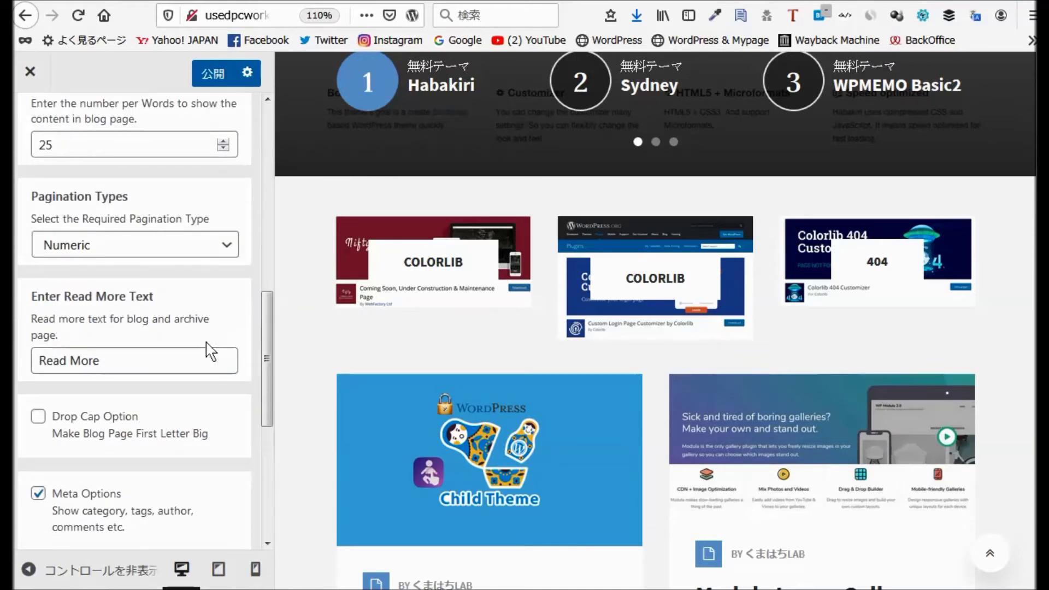
left_click(114, 361)
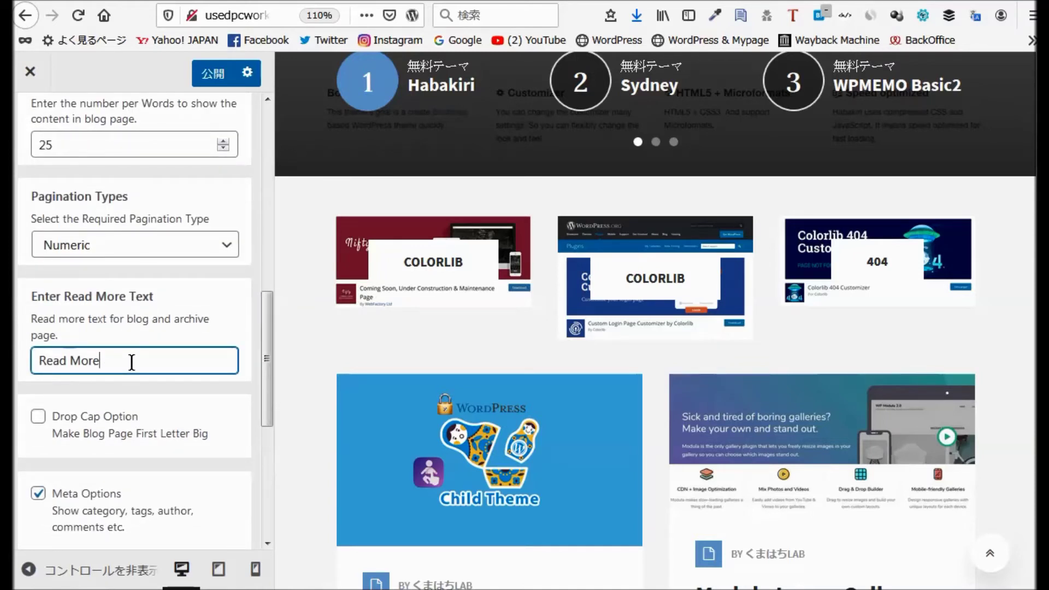
key("BackSpace")
key("BackSpace")
key("BackSpace")
key("BackSpace")
key("BackSpace")
key("BackSpace")
key("BackSpace")
key("BackSpace")
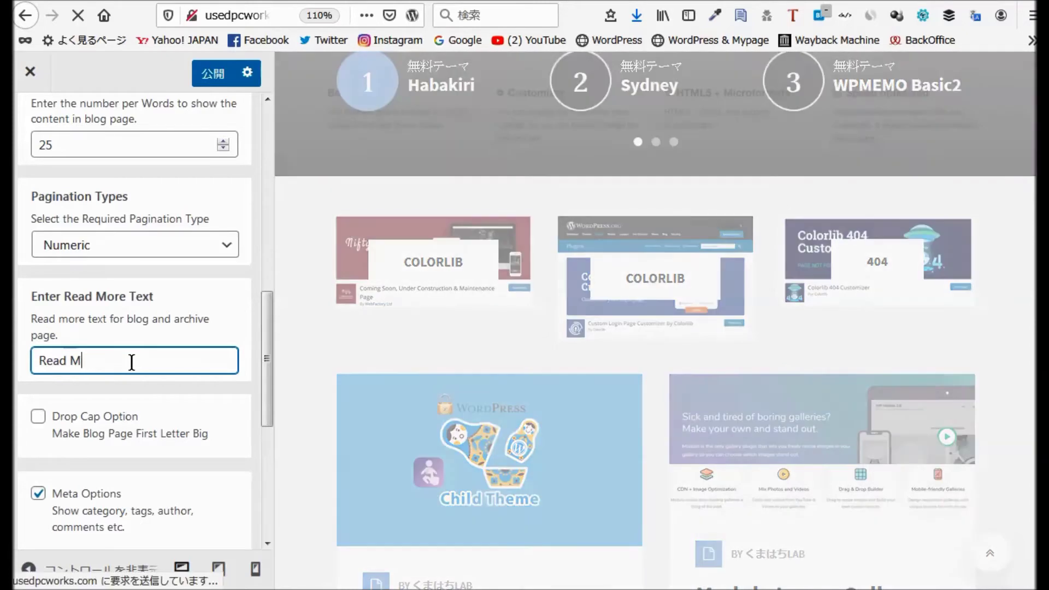
type("え")
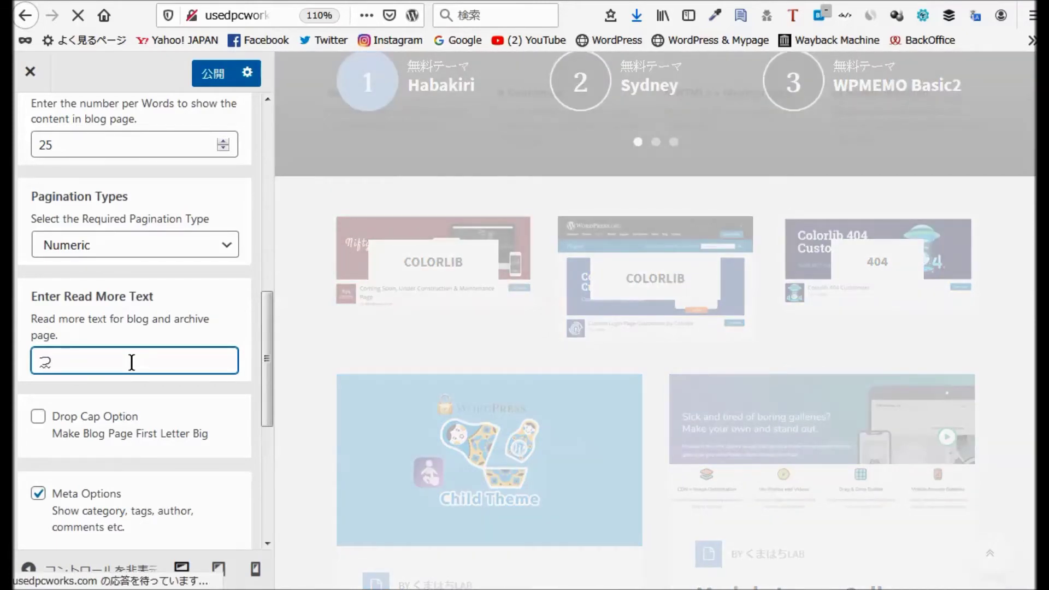
type("づきをよむ")
key("space")
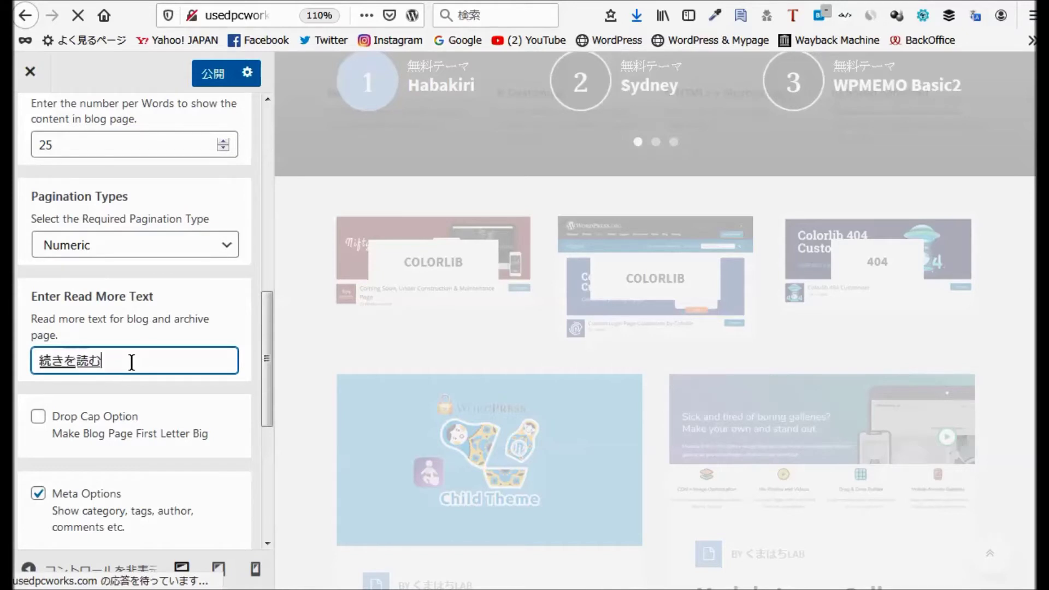
key("Return")
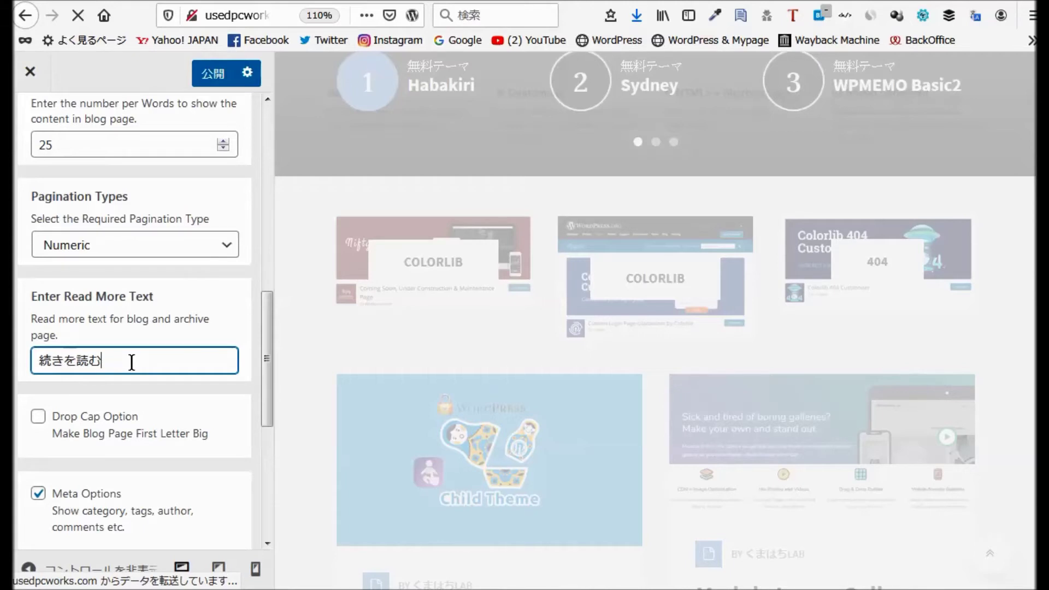
Enable Show Related Posts for the blog page and publish the Blog Page changes.
scroll(198, 359, "down", 2)
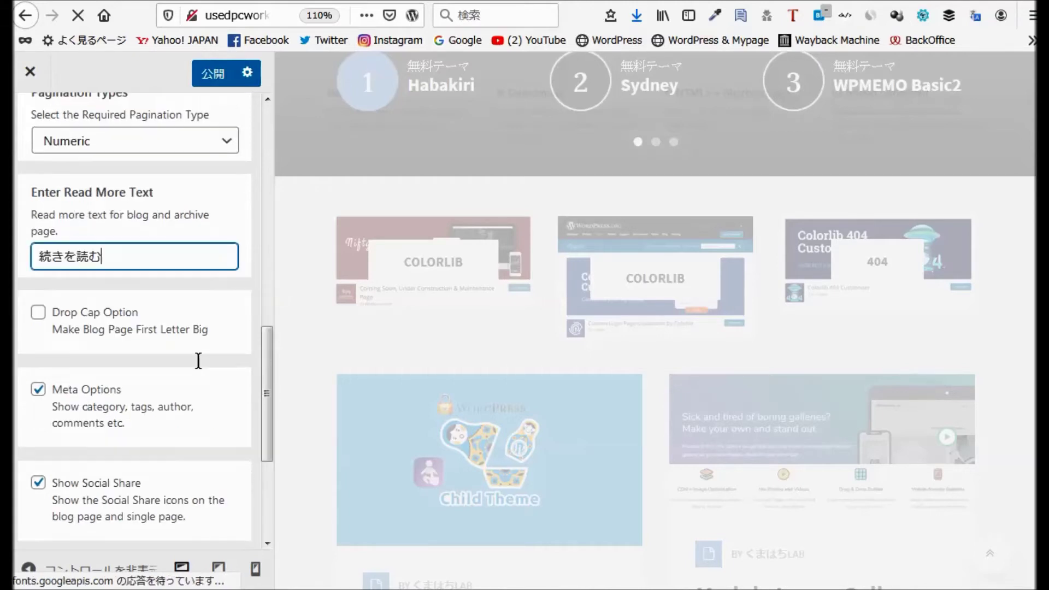
scroll(199, 363, "down", 2)
scroll(200, 369, "down", 1)
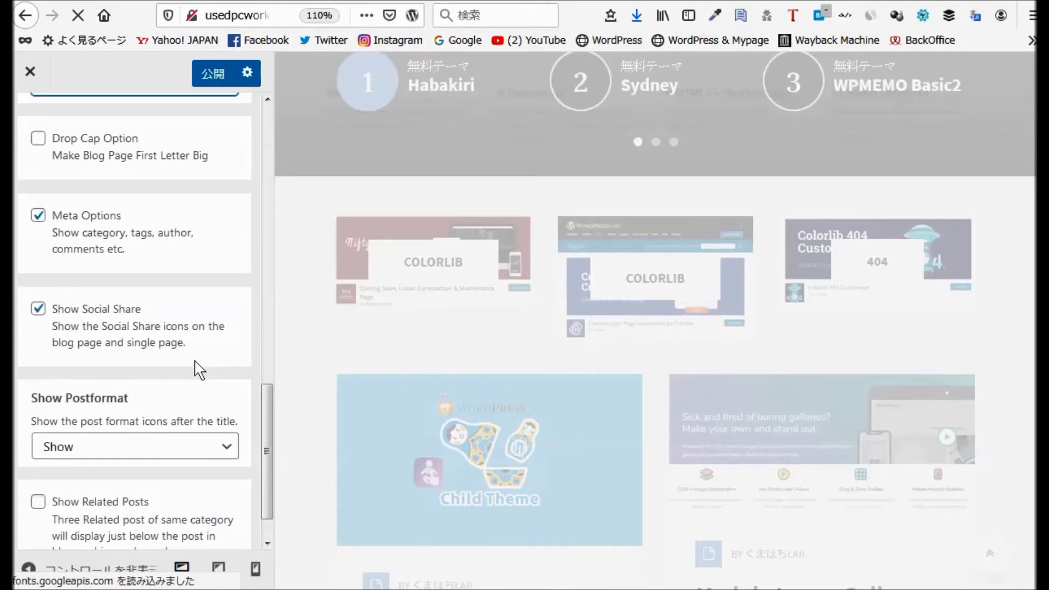
scroll(195, 370, "down", 1)
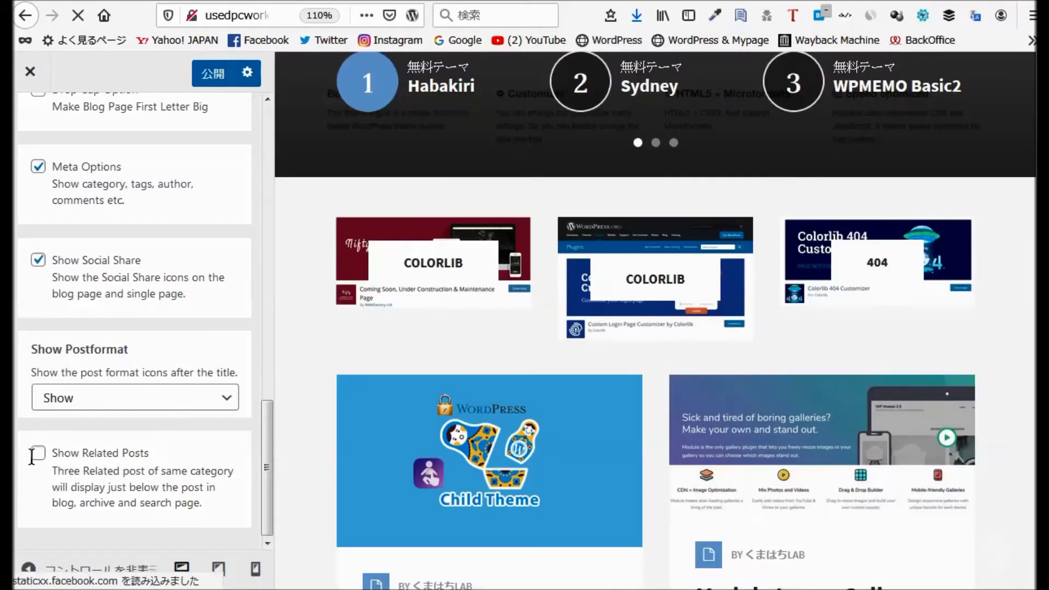
left_click(37, 454)
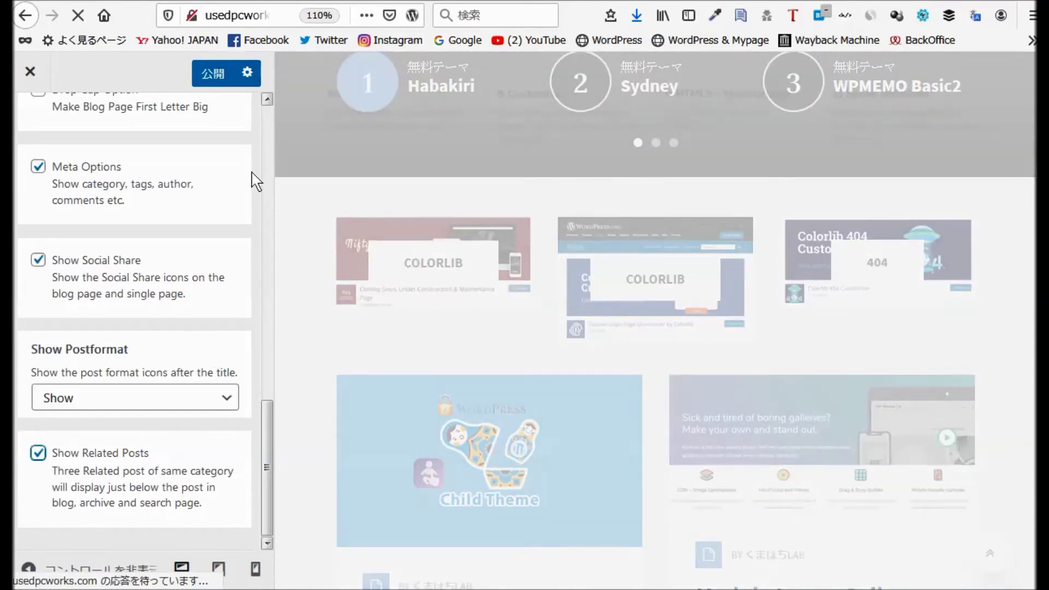
scroll(206, 262, "up", 8)
scroll(206, 262, "up", 5)
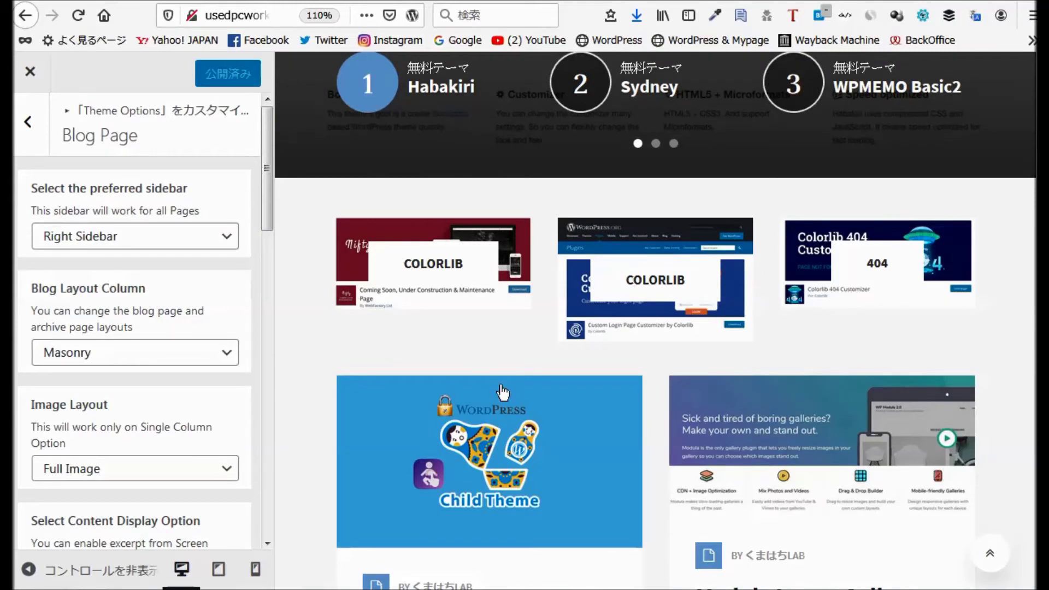
Examine the blog preview from the post cards to the footer, checking the masonry layout, read-more links and related posts.
scroll(503, 387, "down", 4)
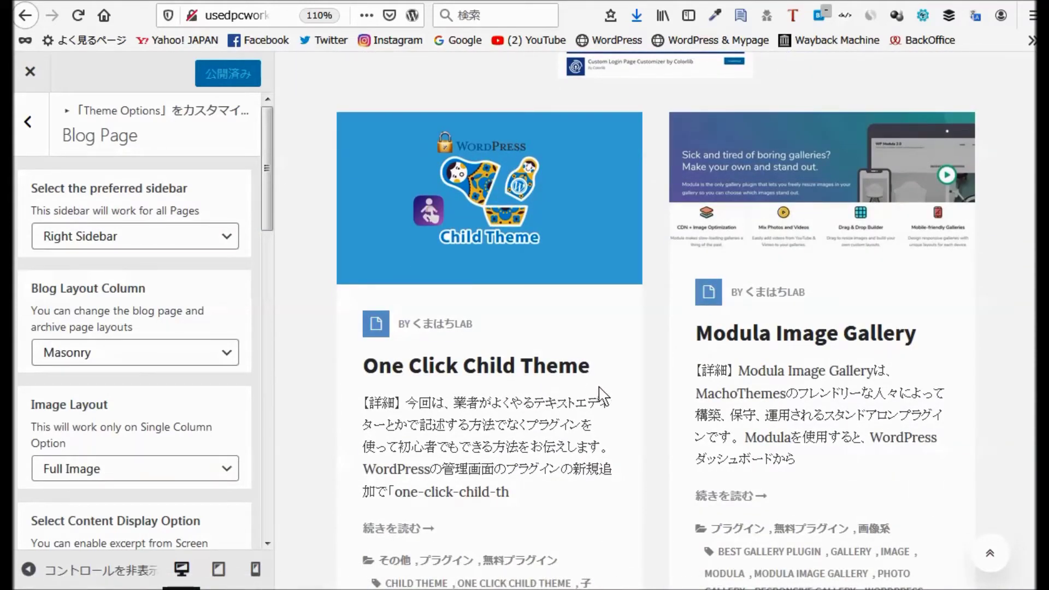
scroll(601, 402, "down", 1)
scroll(595, 403, "down", 2)
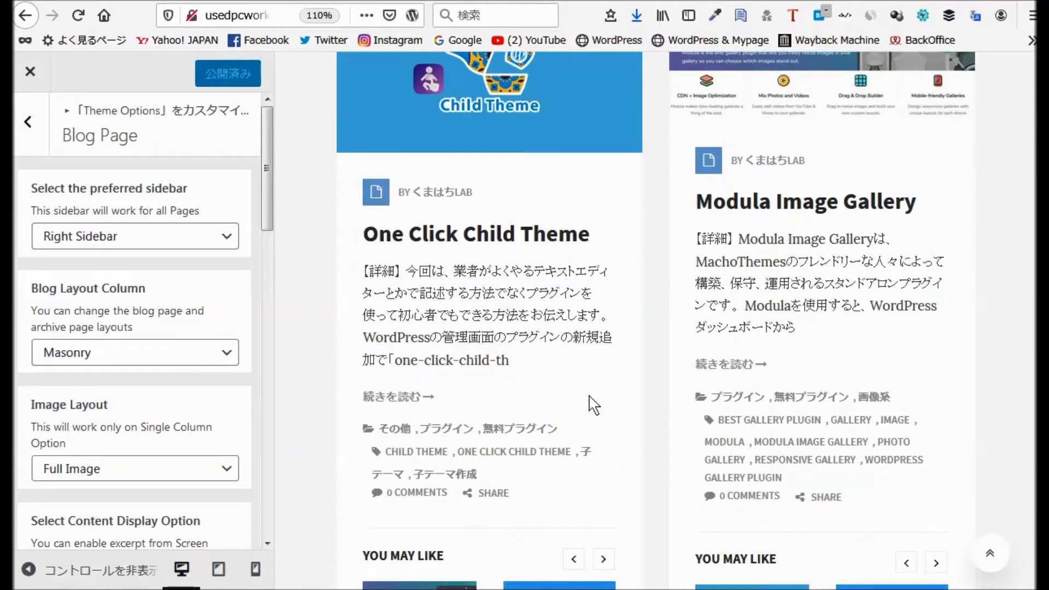
scroll(601, 405, "down", 6)
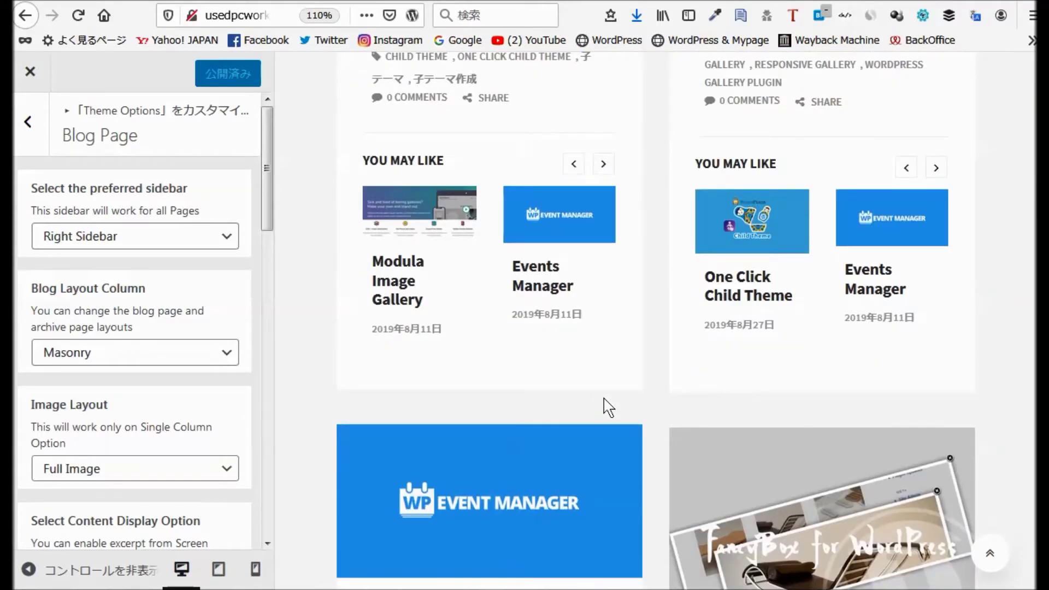
scroll(606, 407, "down", 12)
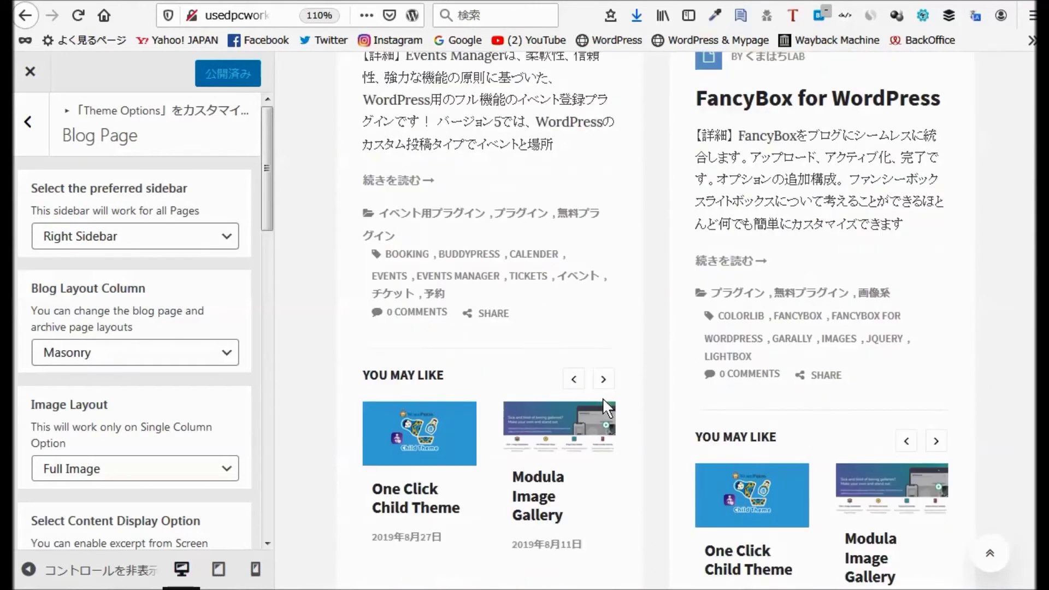
scroll(604, 403, "down", 12)
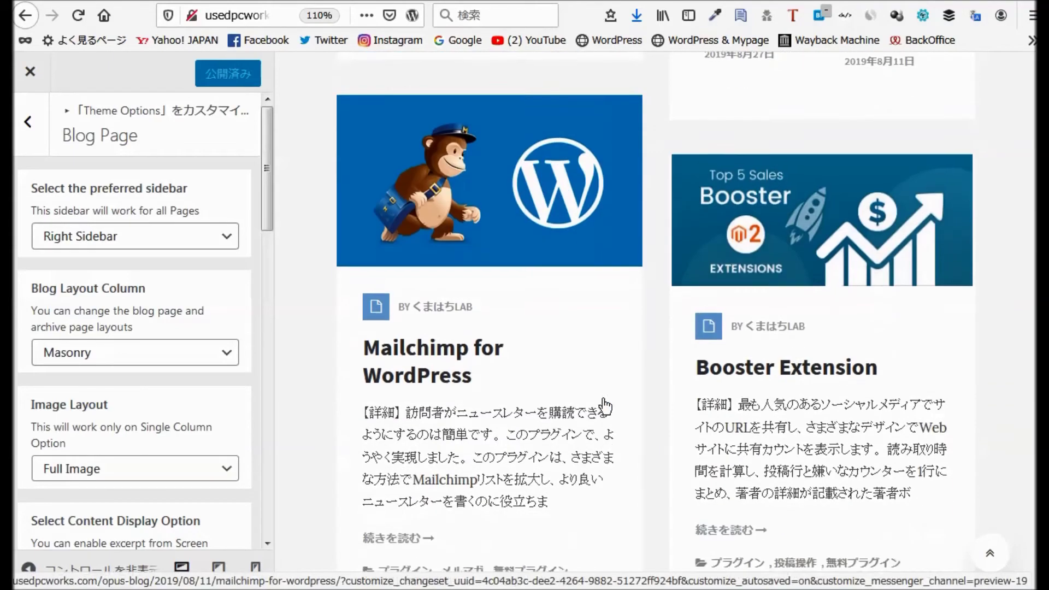
scroll(607, 409, "down", 12)
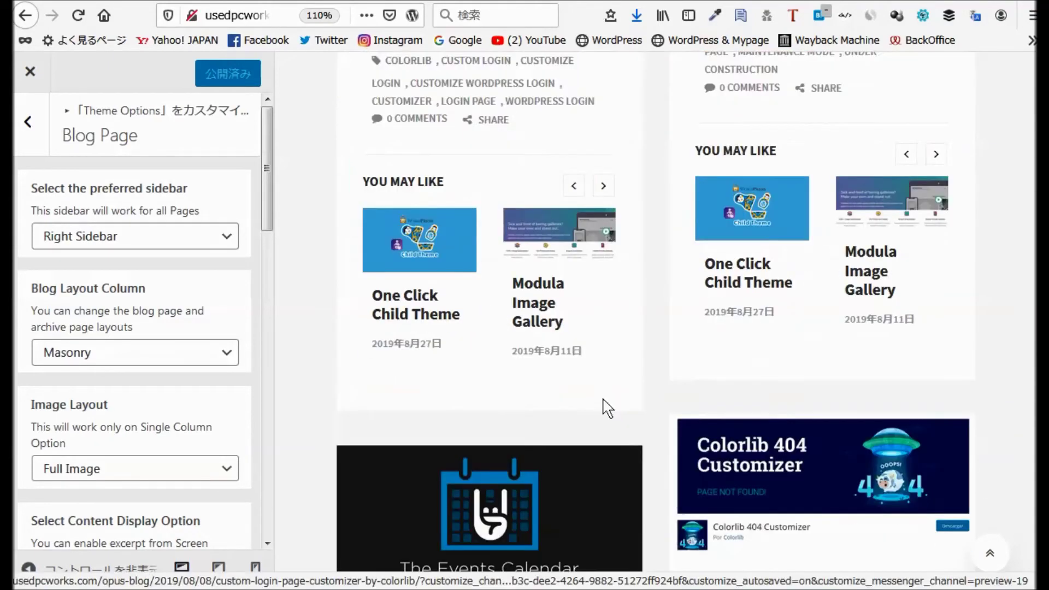
scroll(607, 408, "down", 12)
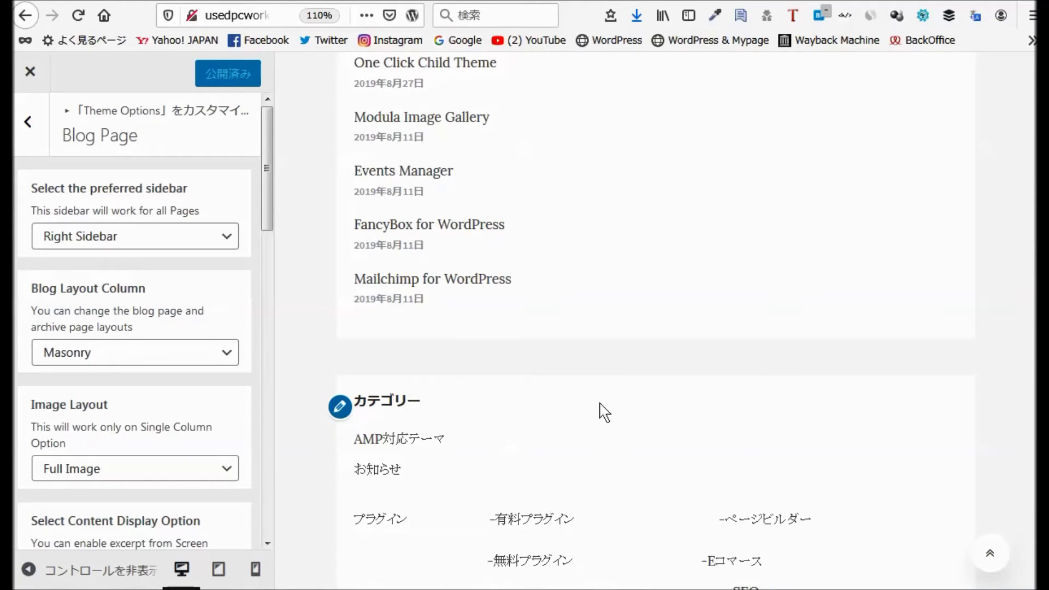
scroll(600, 404, "down", 10)
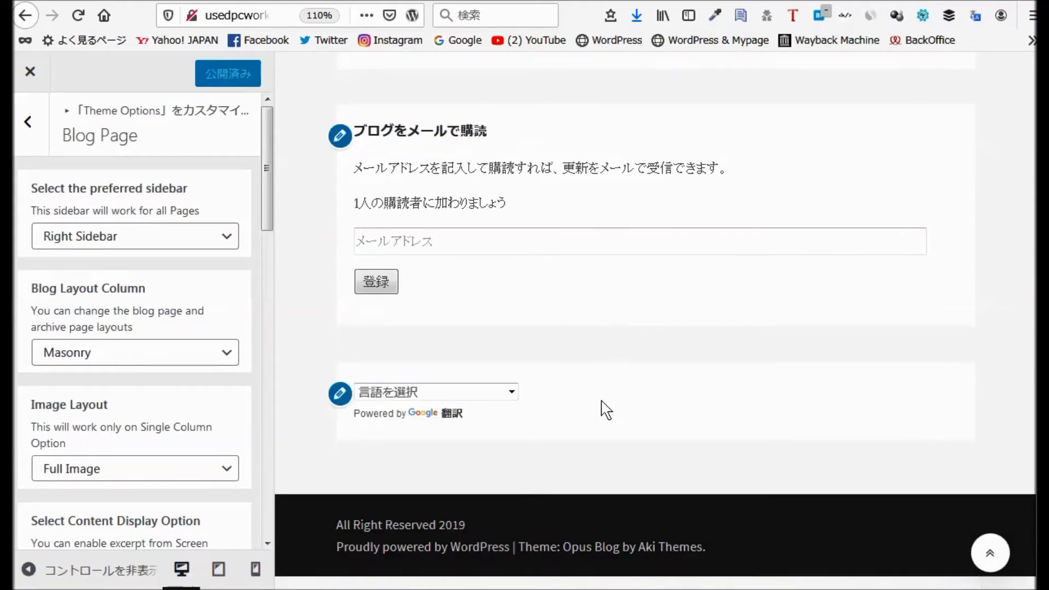
scroll(589, 388, "up", 15)
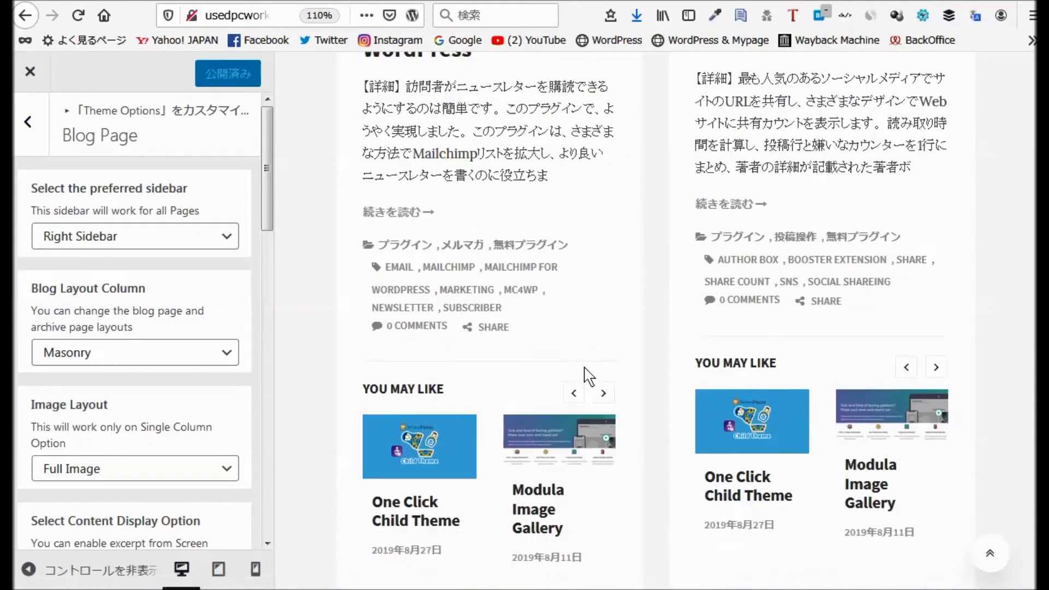
scroll(580, 375, "up", 20)
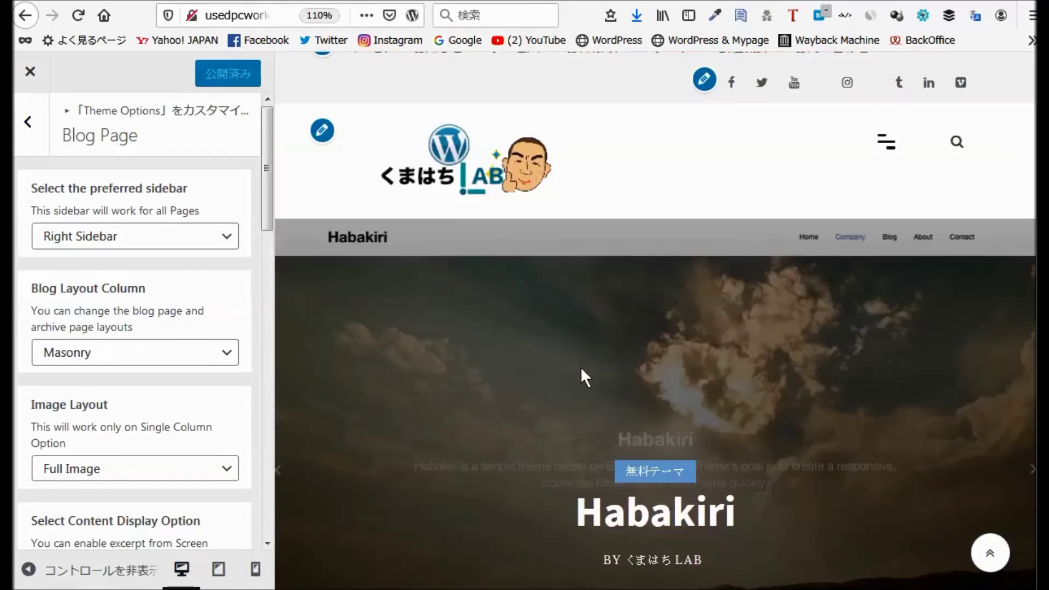
In the theme's Single Page options, enable Author Bio and Related Posts and publish the changes.
left_click(27, 125)
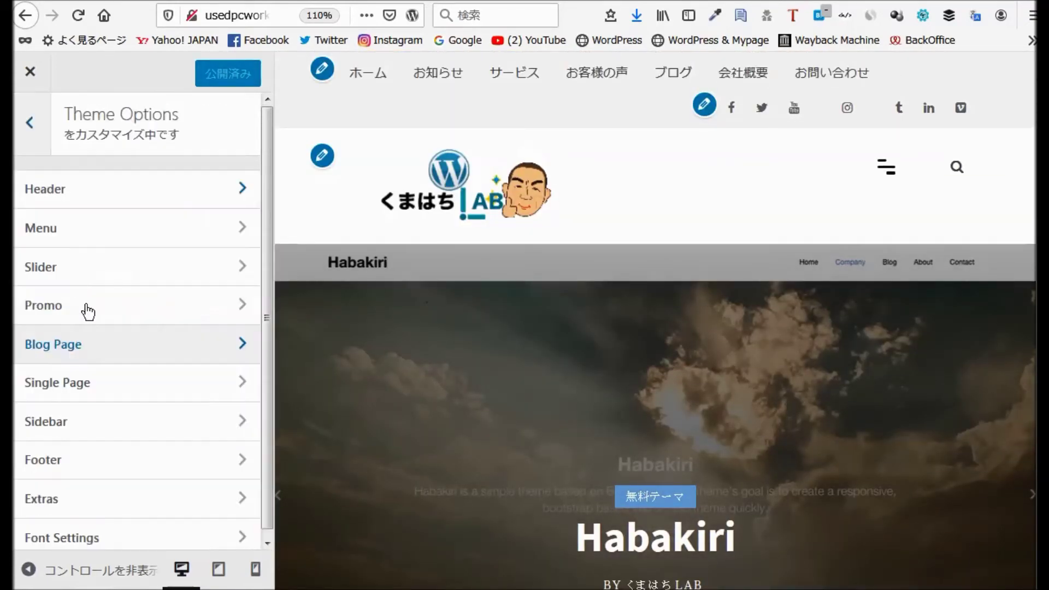
left_click(74, 384)
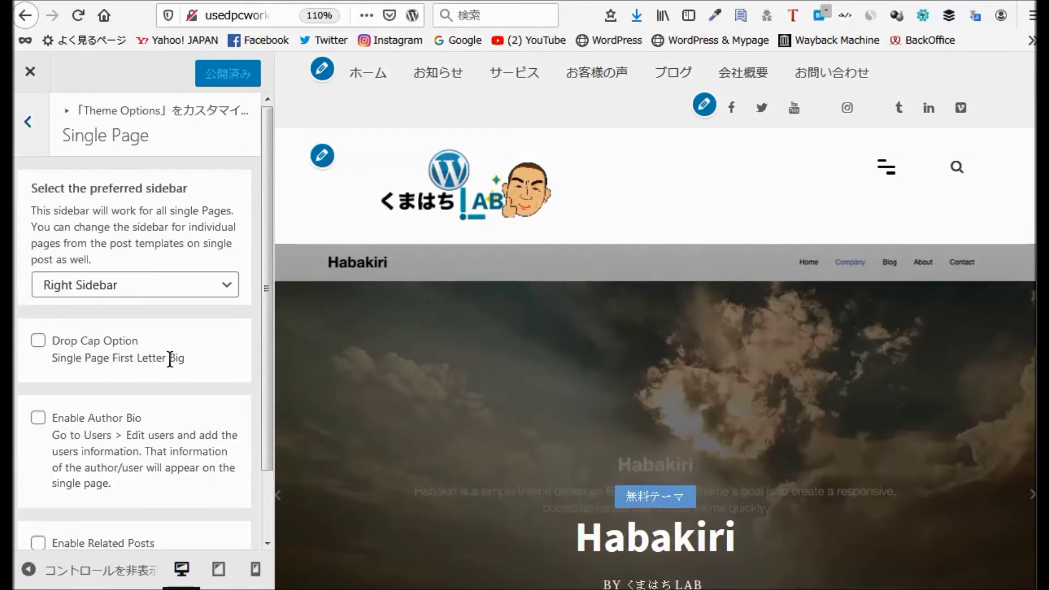
scroll(194, 342, "down", 2)
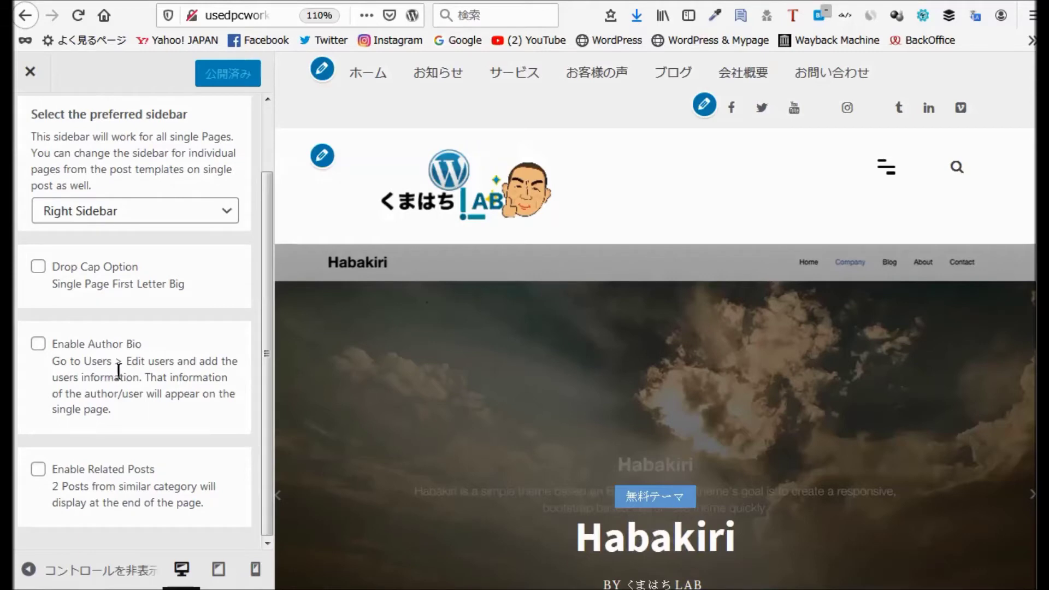
left_click(38, 344)
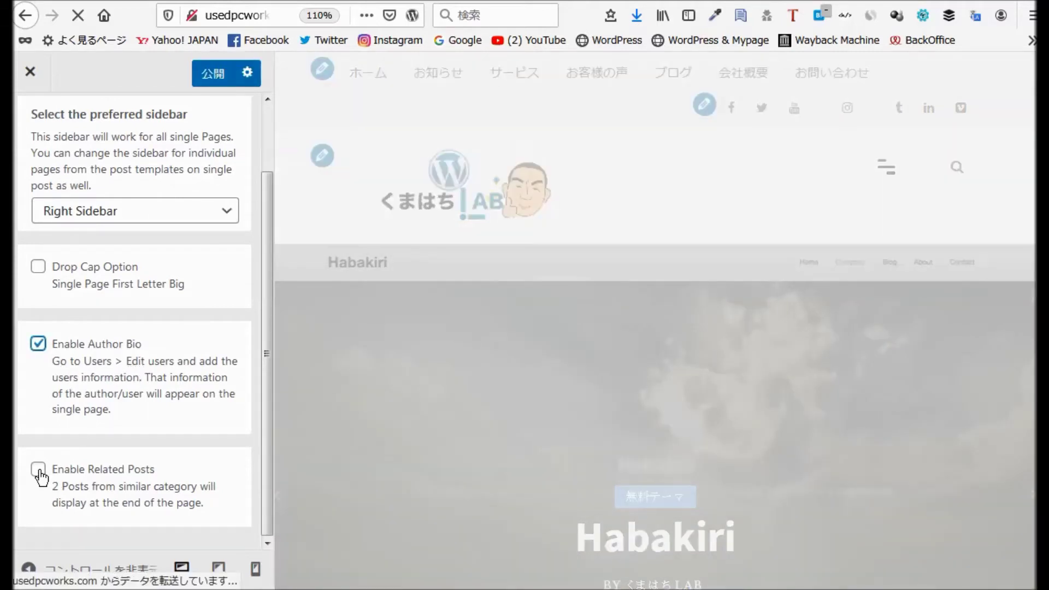
left_click(38, 470)
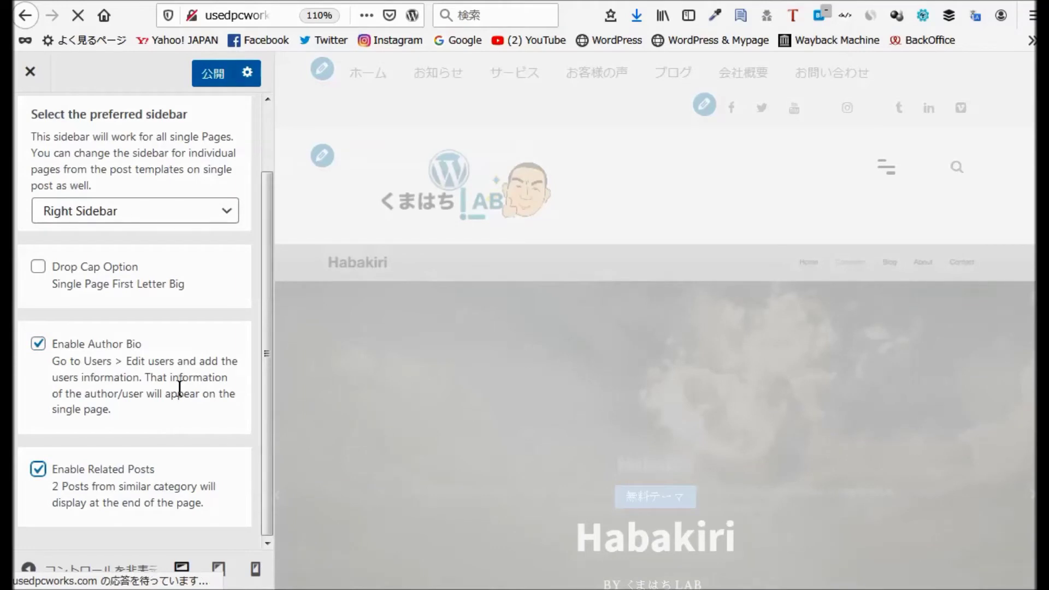
scroll(154, 347, "up", 3)
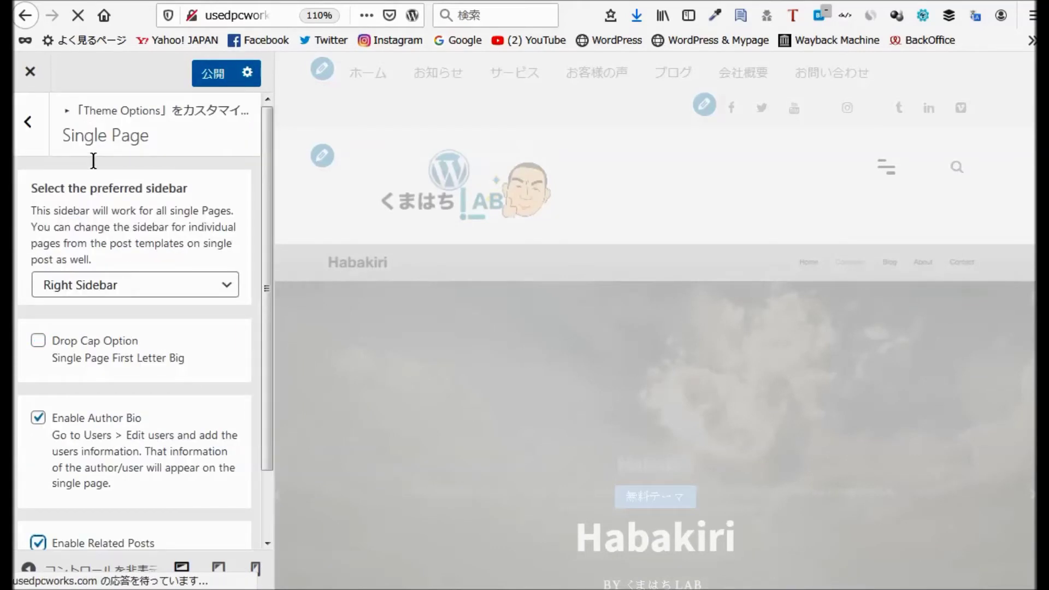
left_click(215, 67)
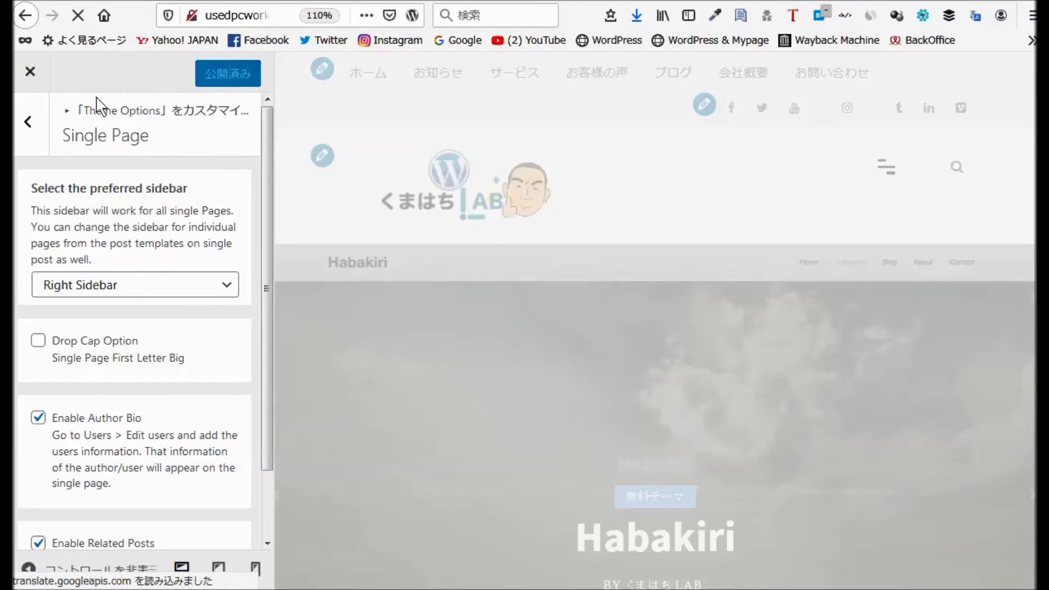
Review the theme's Sidebar and Footer options, and open the Extras options with the breadcrumb settings.
left_click(29, 125)
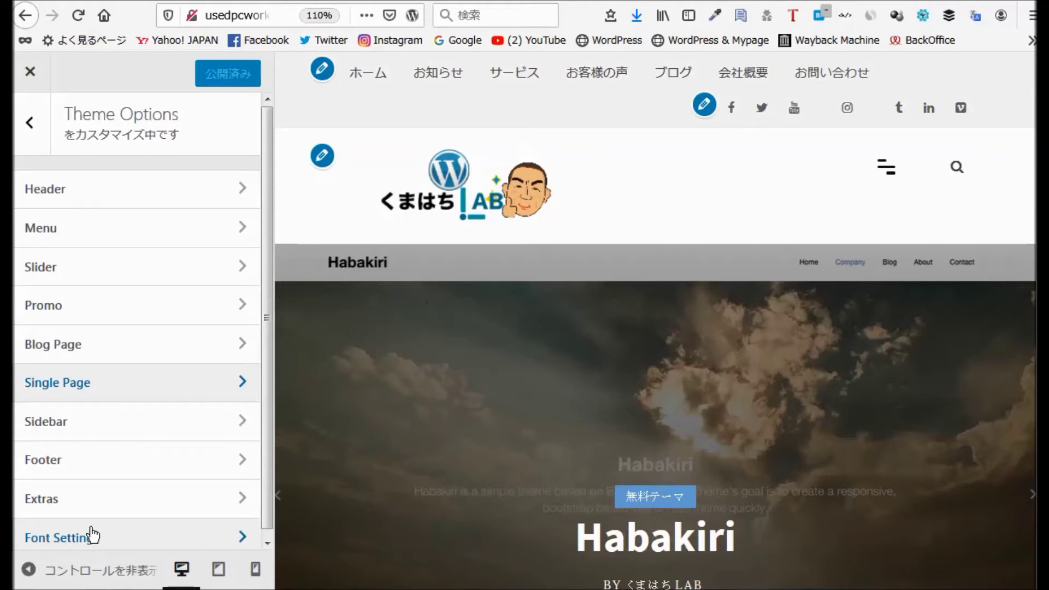
left_click(49, 423)
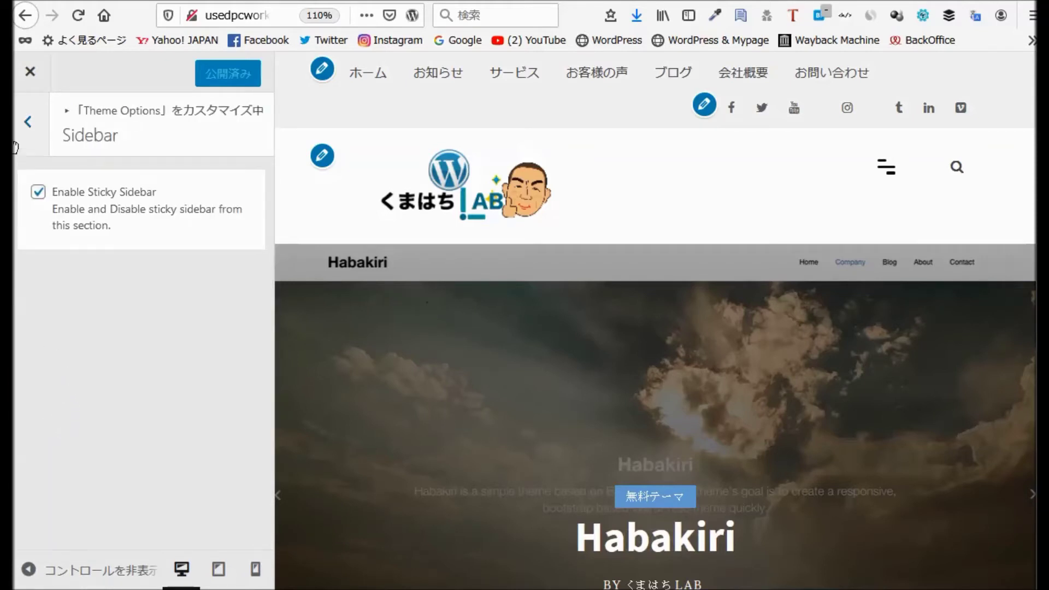
left_click(25, 123)
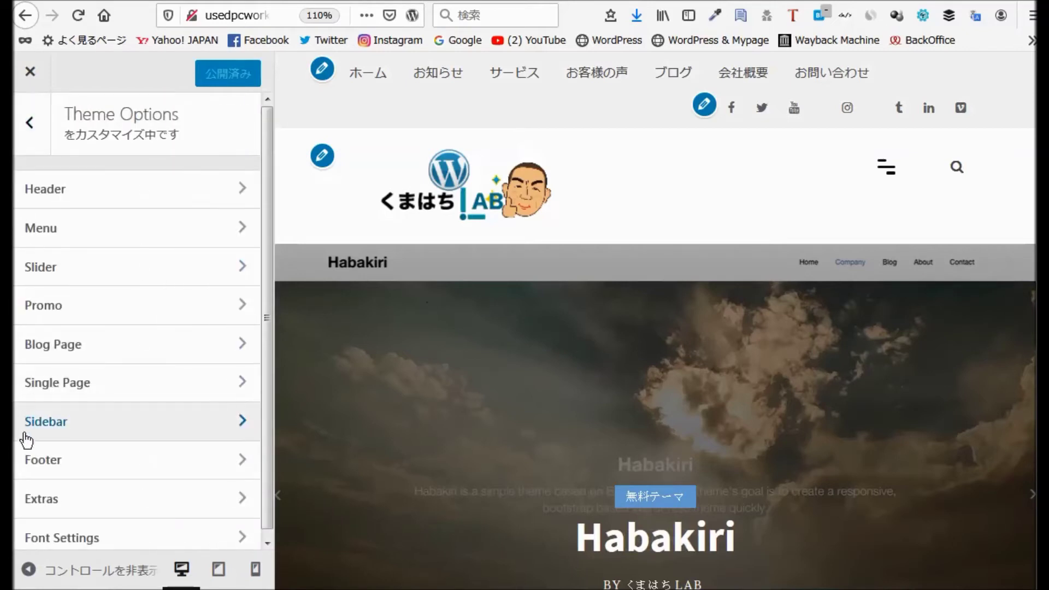
left_click(49, 461)
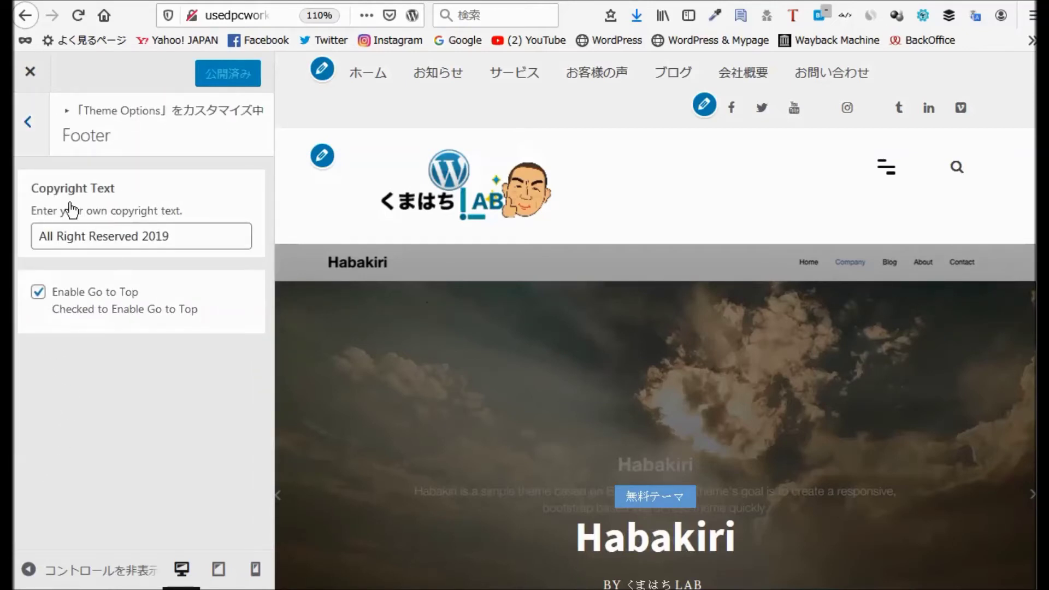
left_click(29, 125)
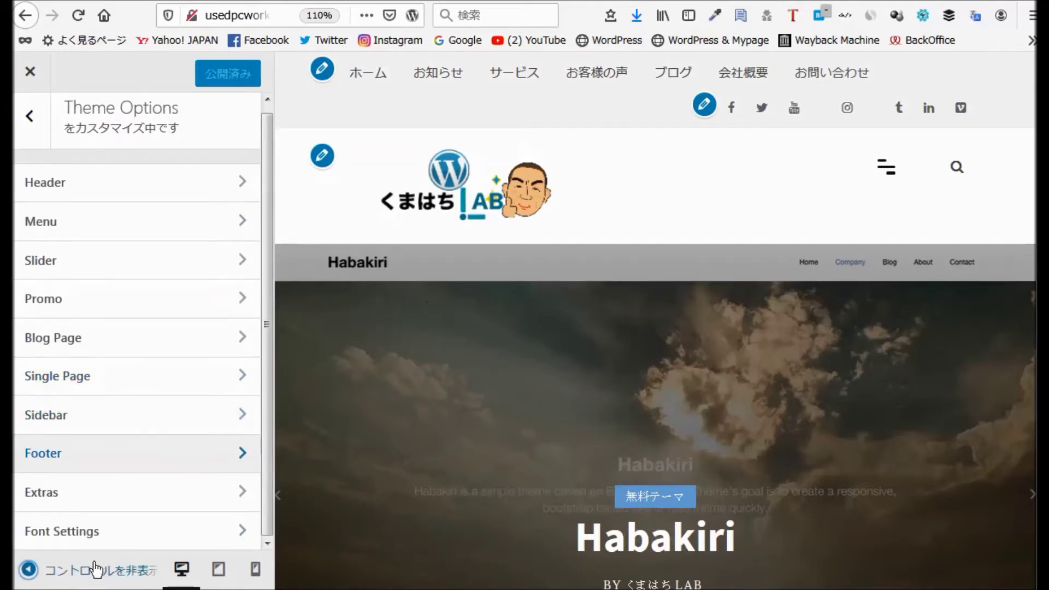
left_click(55, 502)
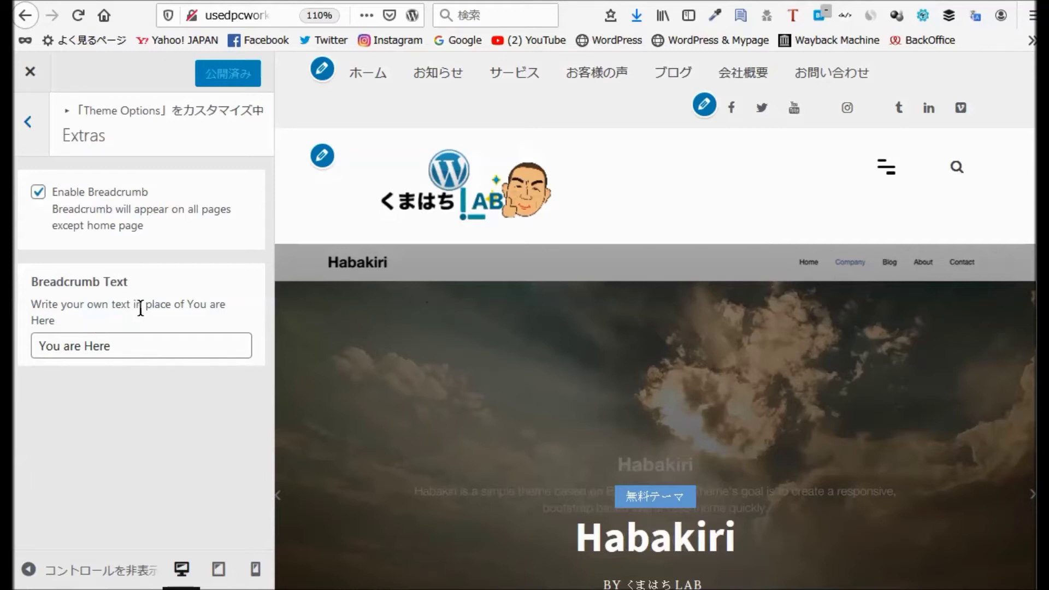
Review the theme's Font Settings, including font family and paragraph sizing, and the site's background and primary color settings.
left_click(27, 121)
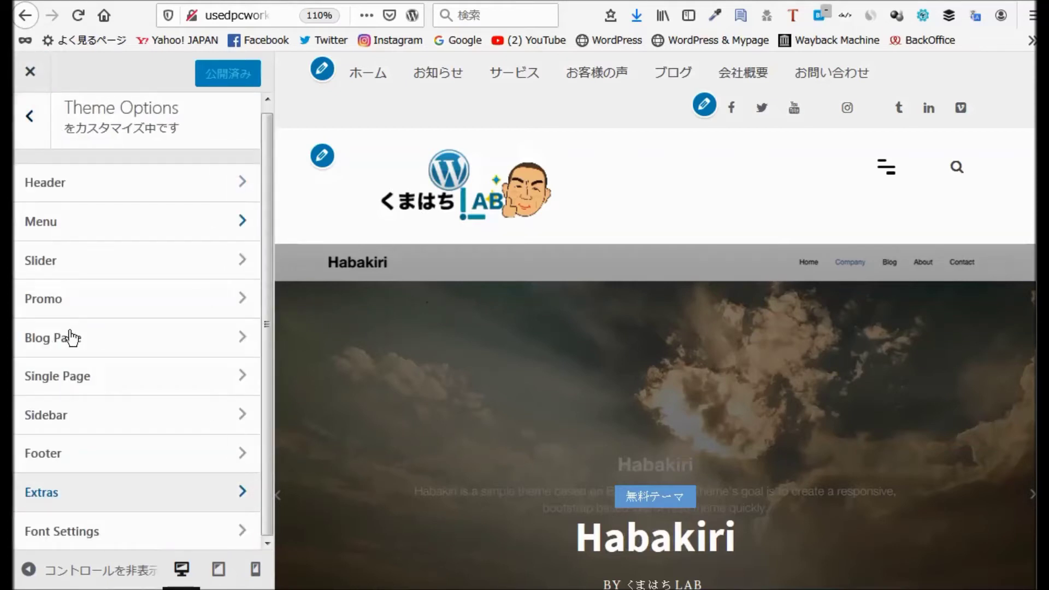
left_click(74, 534)
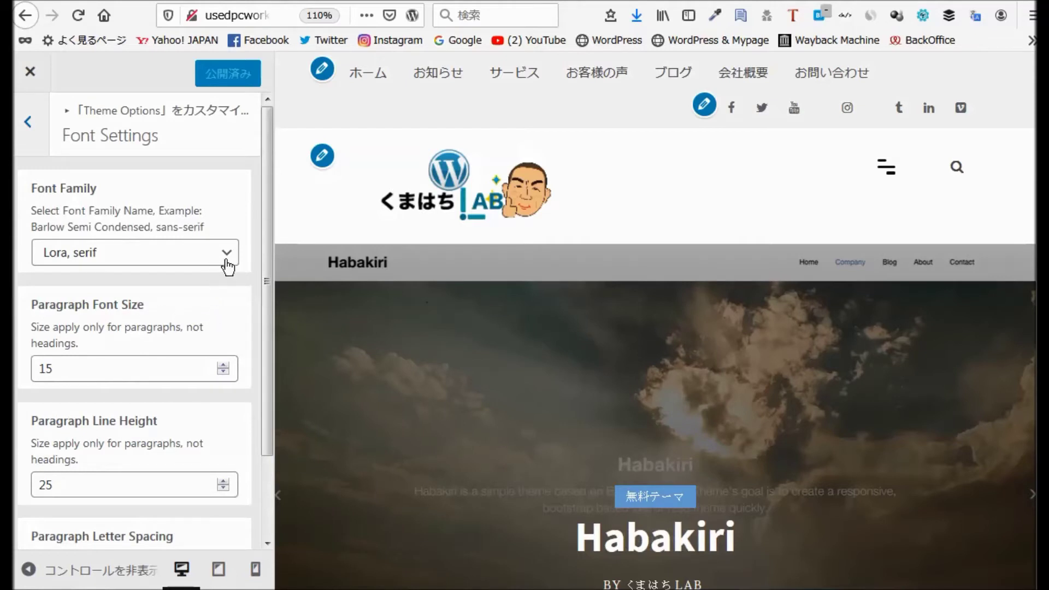
scroll(223, 310, "down", 3)
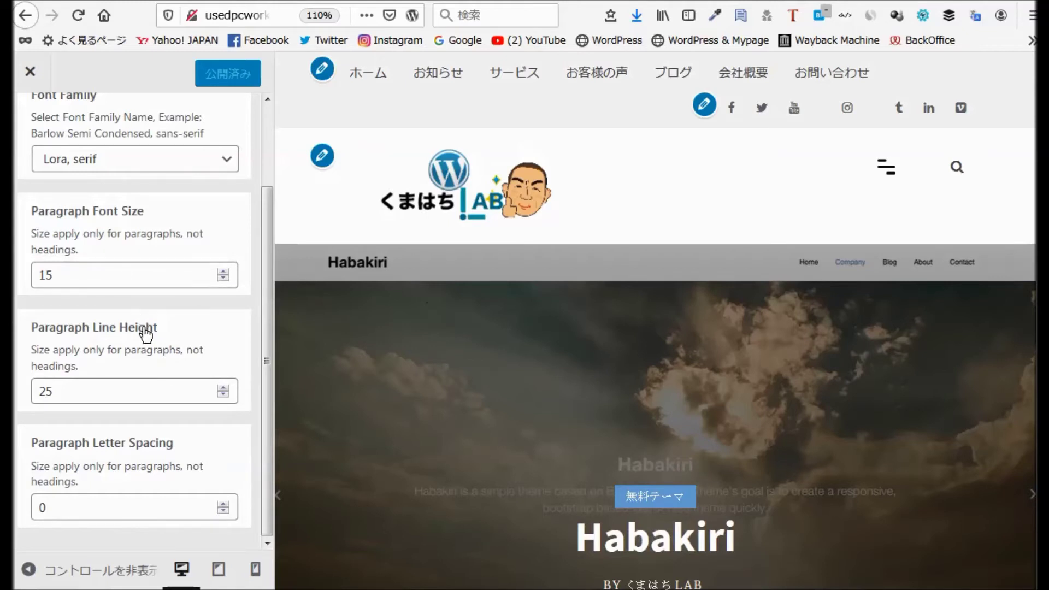
scroll(166, 365, "up", 3)
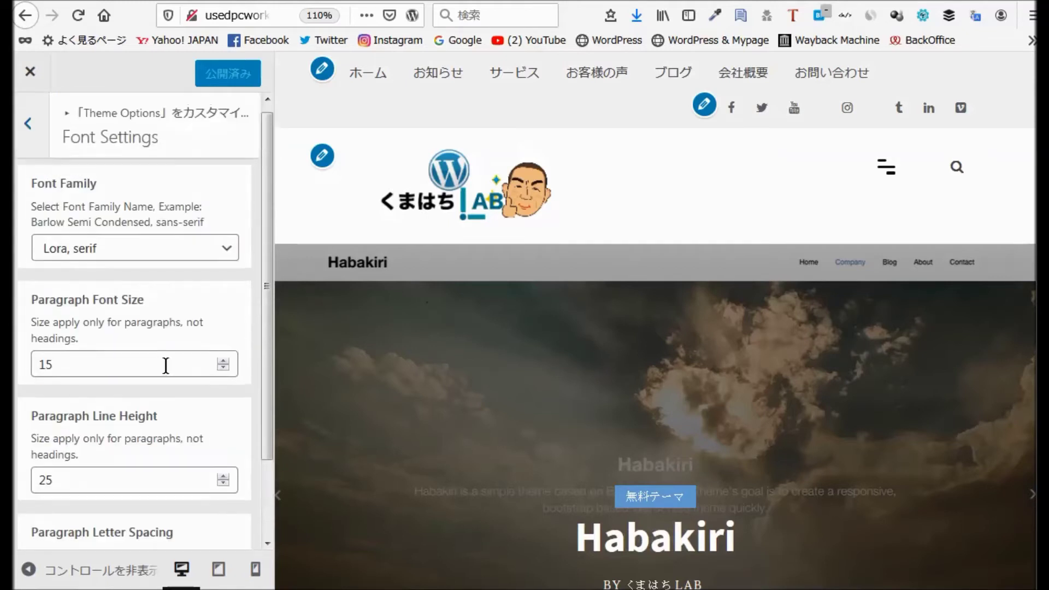
left_click(28, 122)
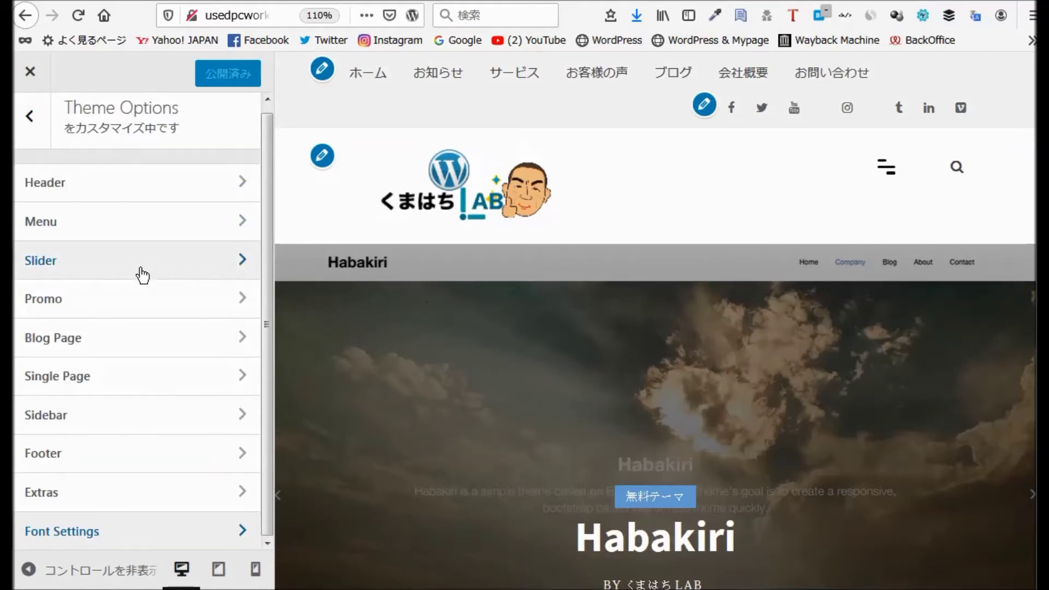
left_click(32, 123)
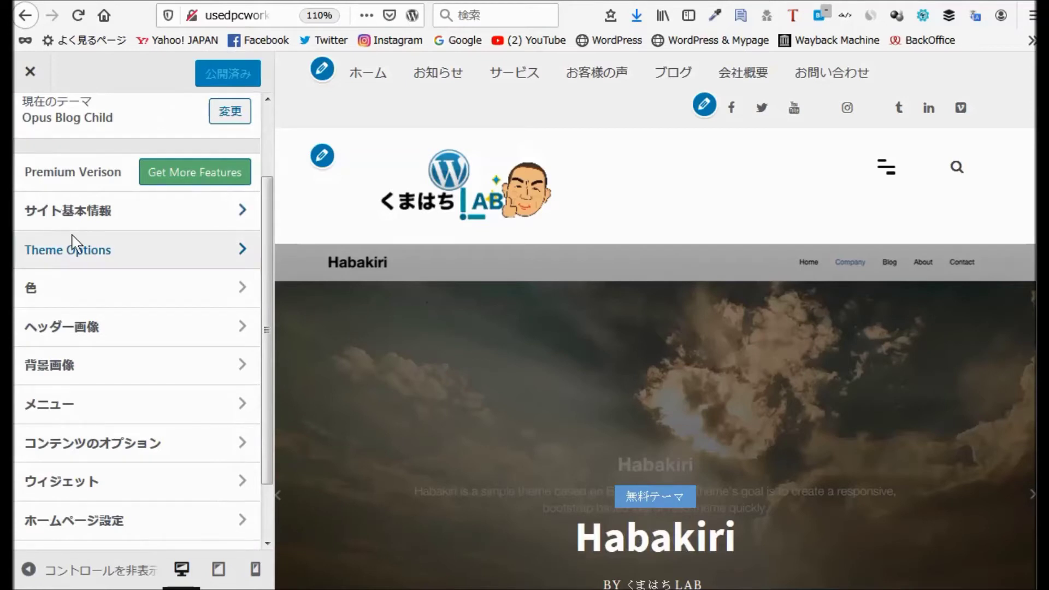
left_click(35, 288)
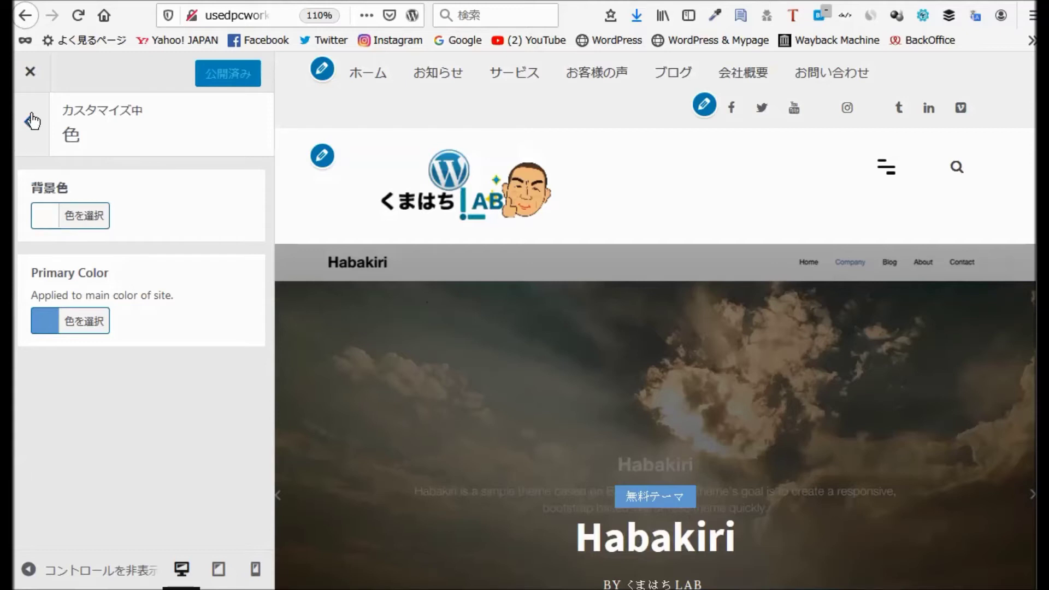
scroll(34, 121, "down", 1)
key("Escape")
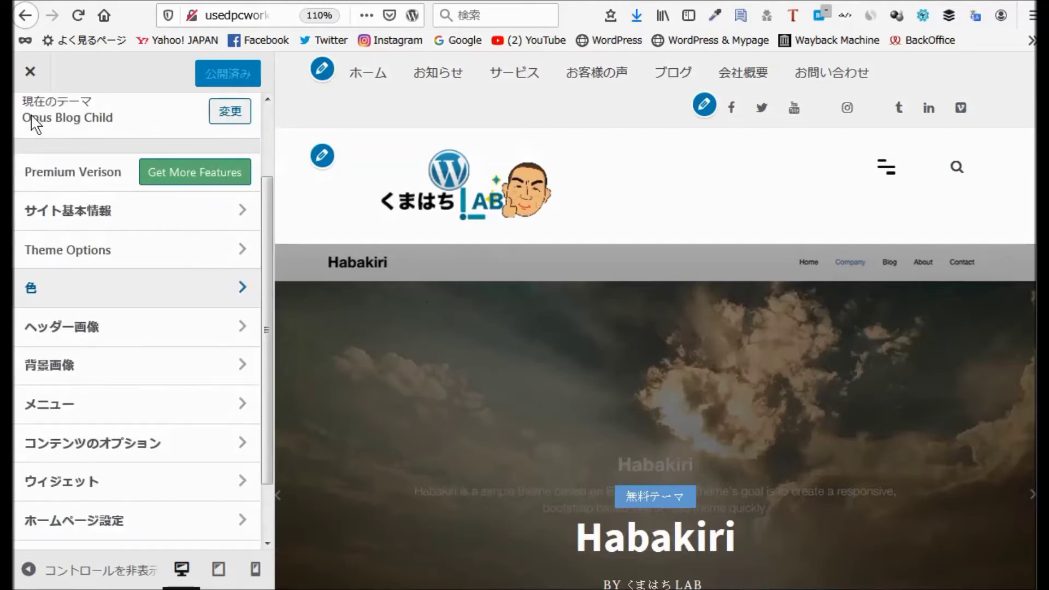
Upload work-731198_1920.jpg from the WP pictures folder to the media library as a new header image.
left_click(73, 327)
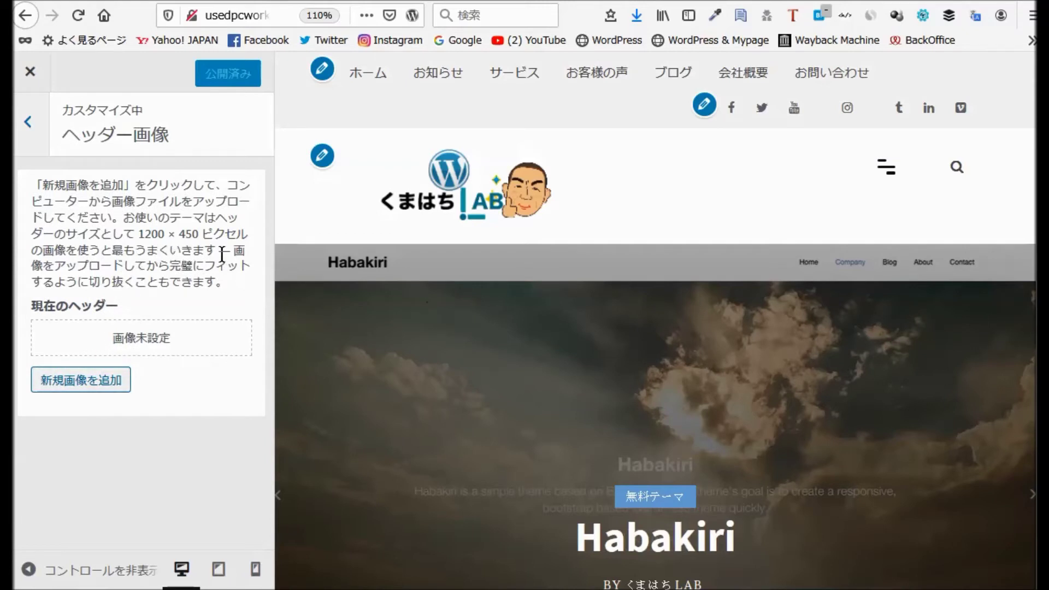
left_click(82, 385)
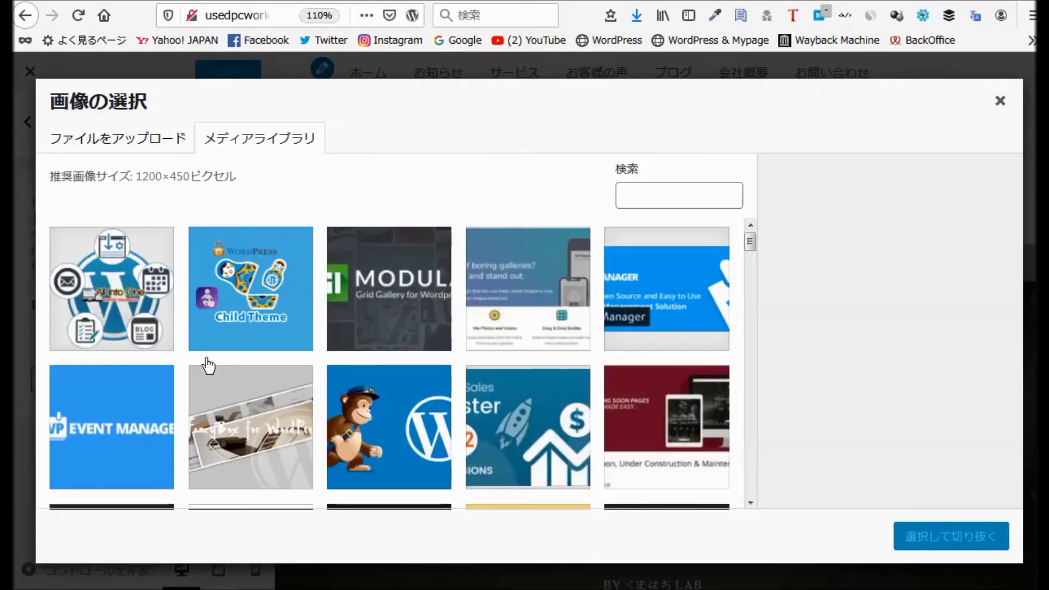
left_click(142, 141)
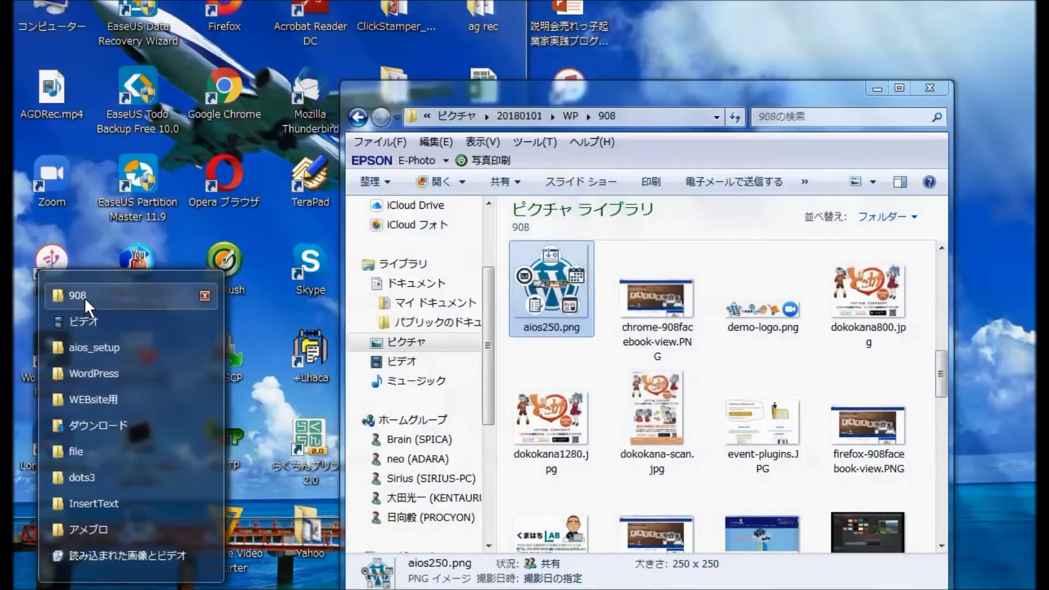
left_click(84, 298)
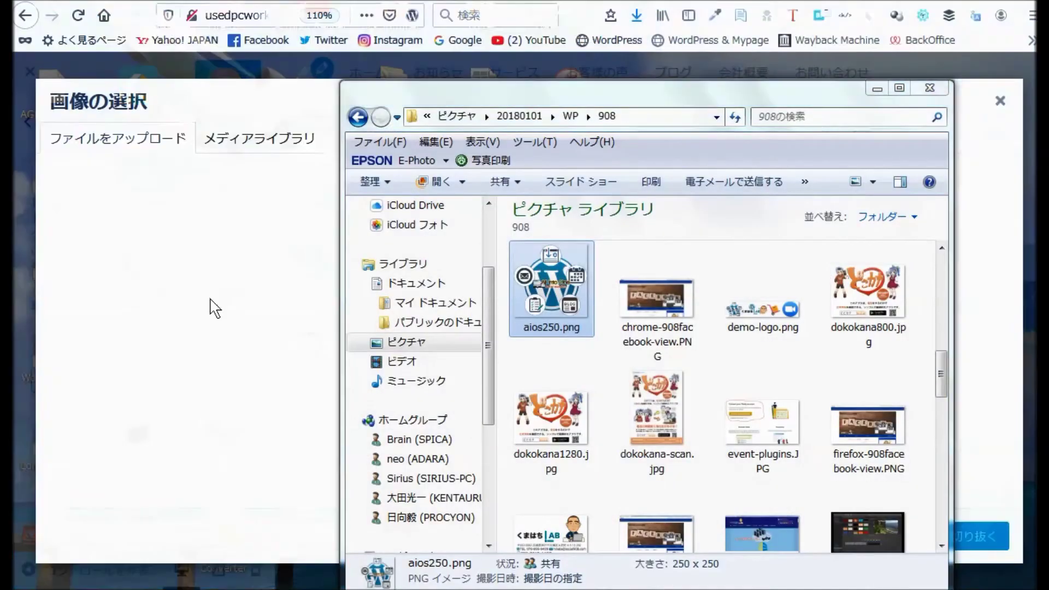
left_click(571, 116)
scroll(803, 352, "down", 10)
left_click_drag(940, 266, 945, 502)
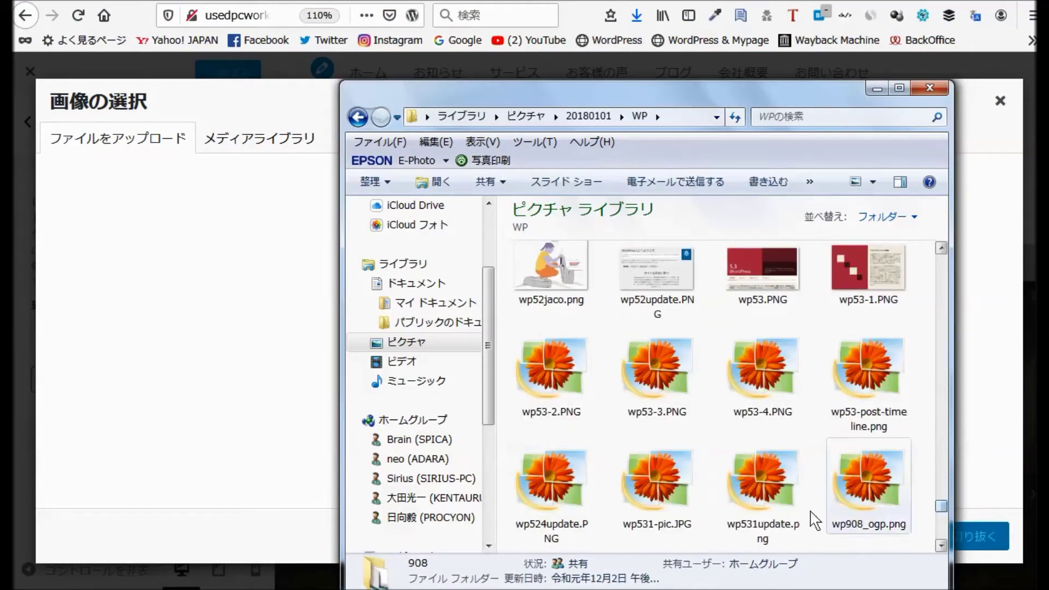
scroll(701, 469, "up", 2)
scroll(705, 471, "up", 6)
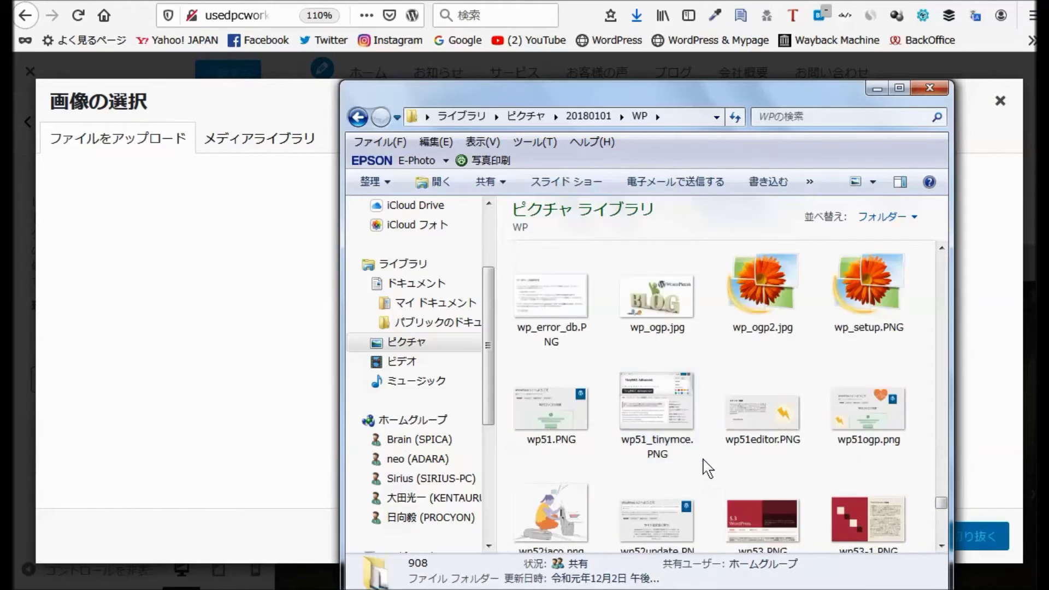
left_click_drag(684, 493, 823, 165)
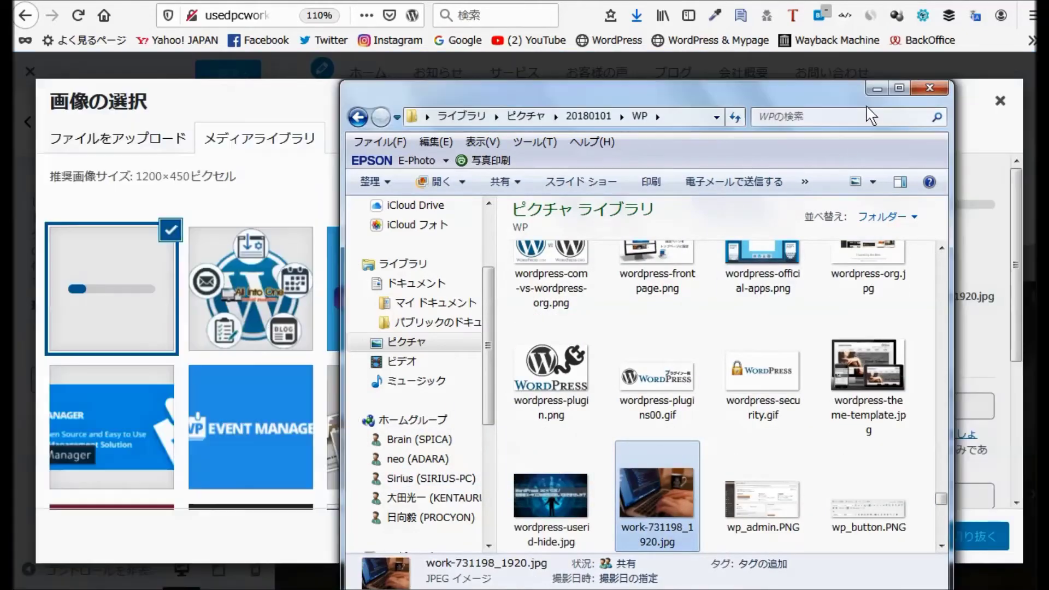
left_click(876, 87)
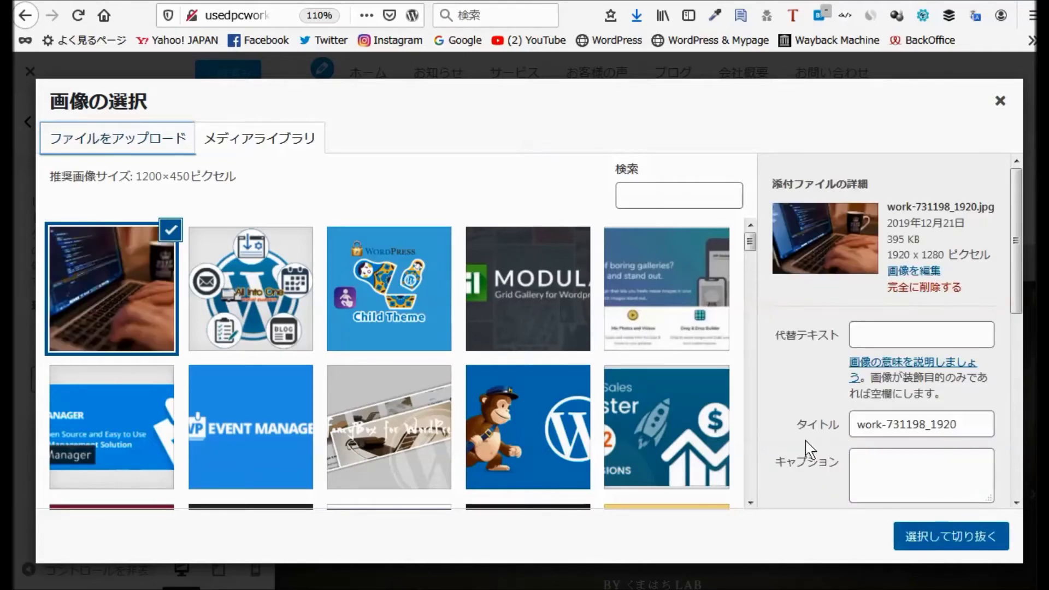
Crop the uploaded image with the crop area moved slightly down, apply it as the header image and publish.
left_click(928, 541)
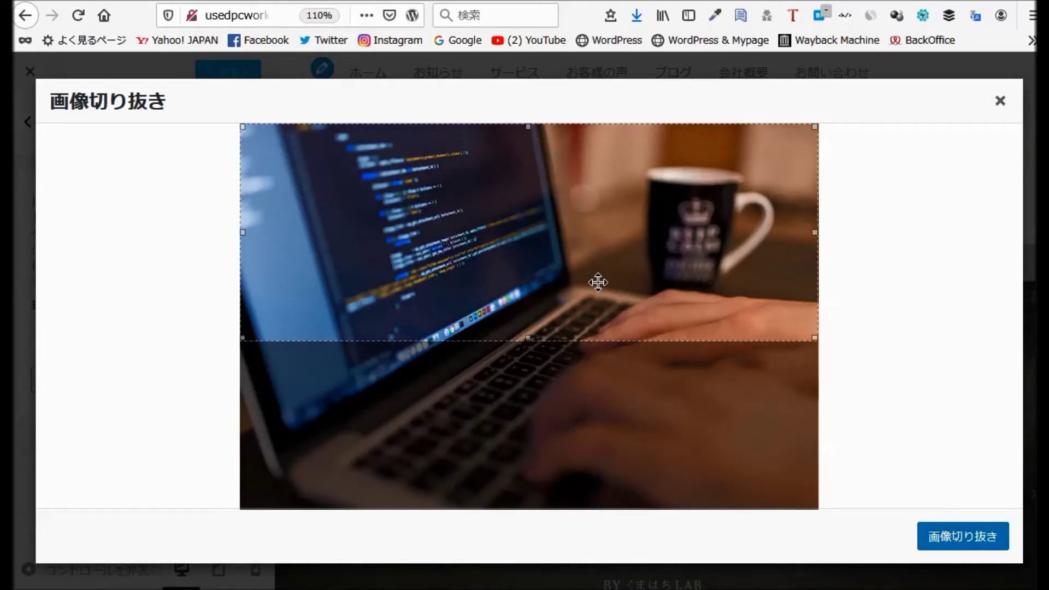
left_click_drag(597, 280, 604, 317)
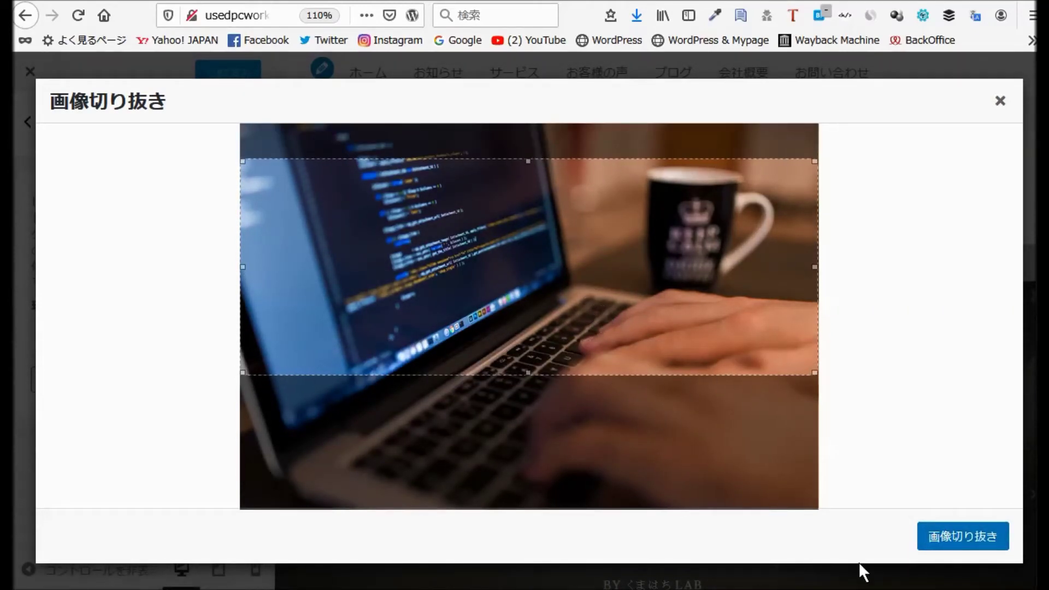
left_click(948, 542)
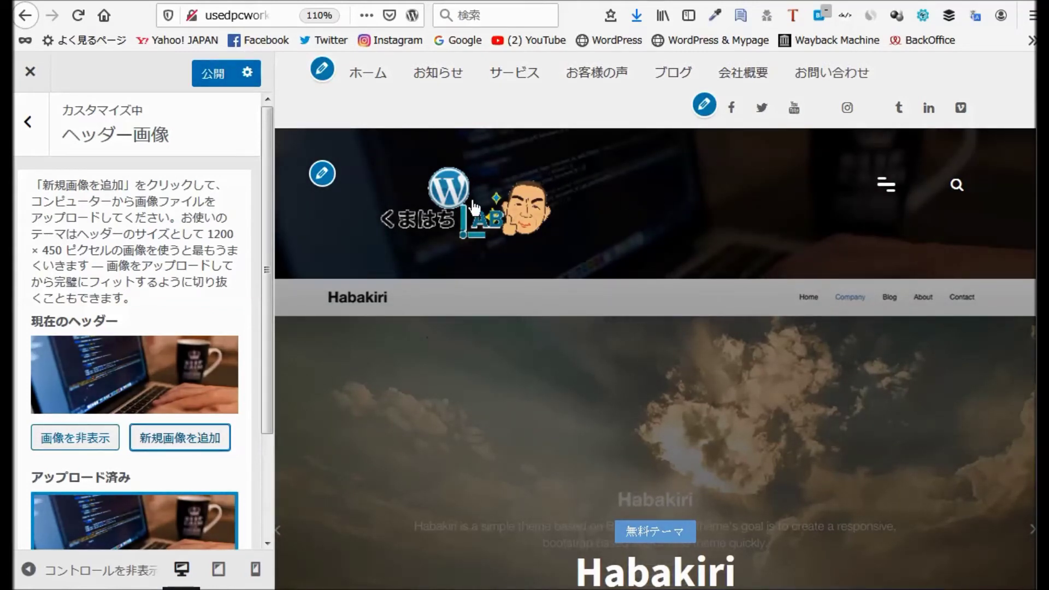
left_click(213, 72)
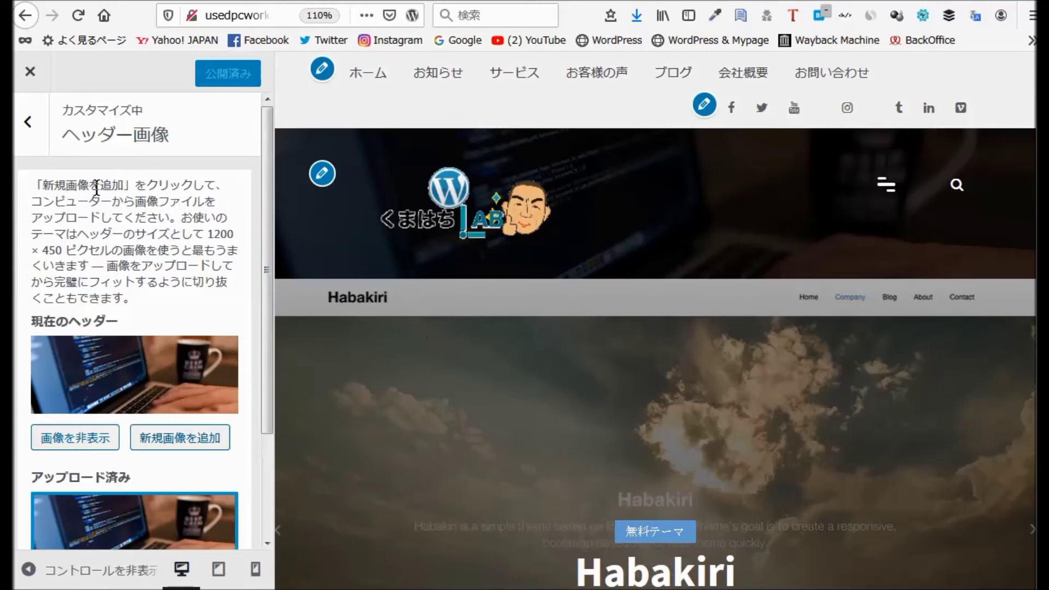
In the content options, turn off display of the post author and comment link, and check the post cards in the preview.
left_click(28, 121)
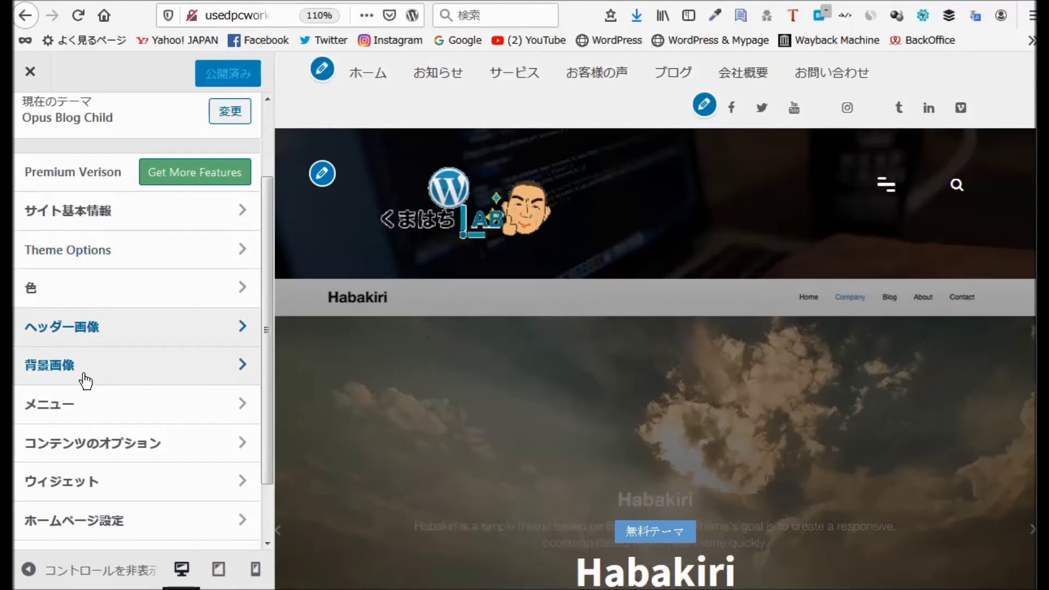
left_click(86, 446)
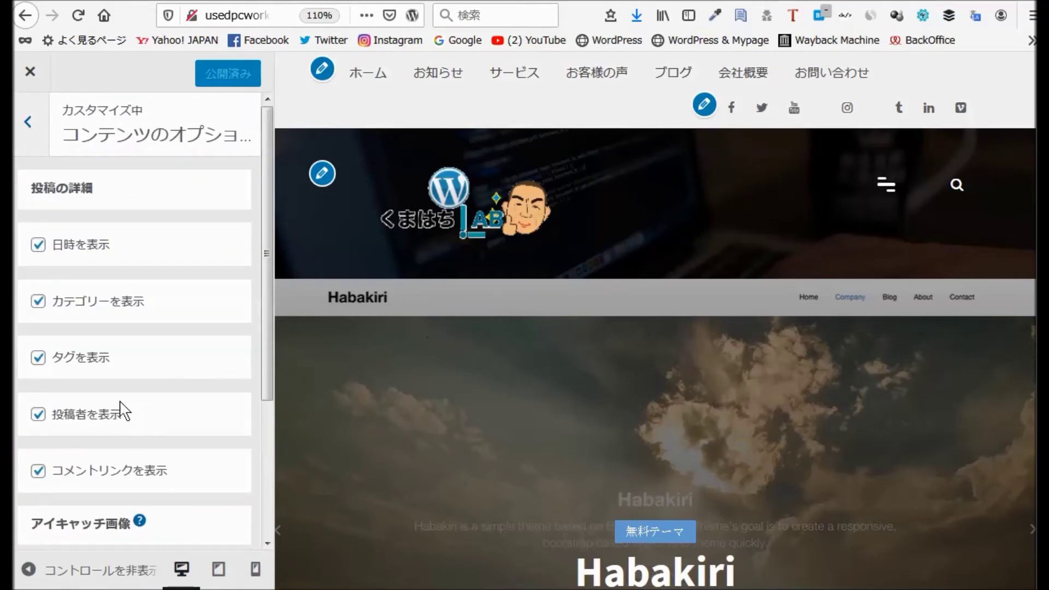
scroll(170, 361, "down", 3)
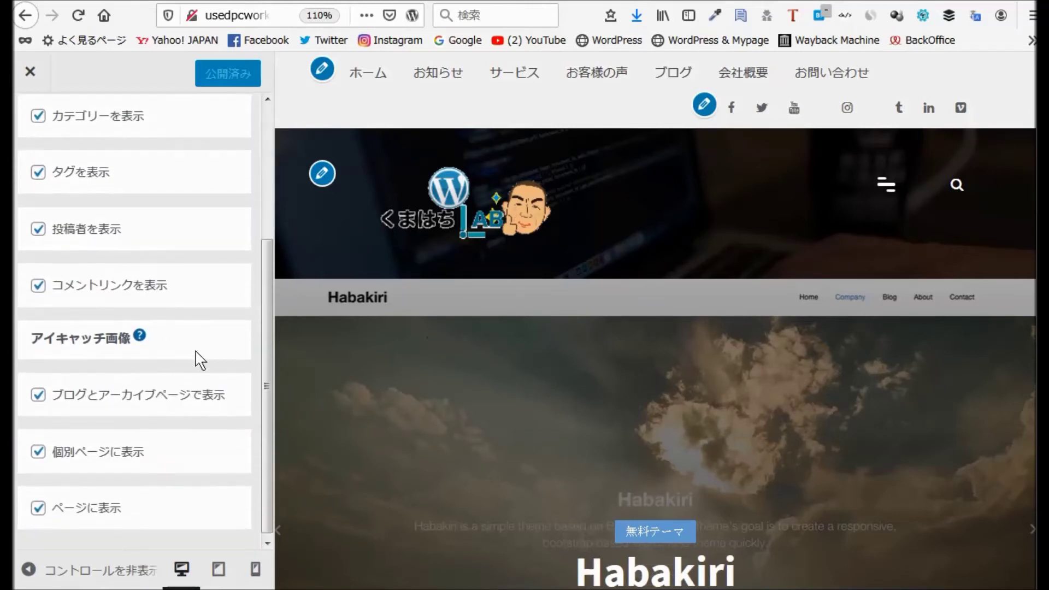
scroll(235, 259, "up", 3)
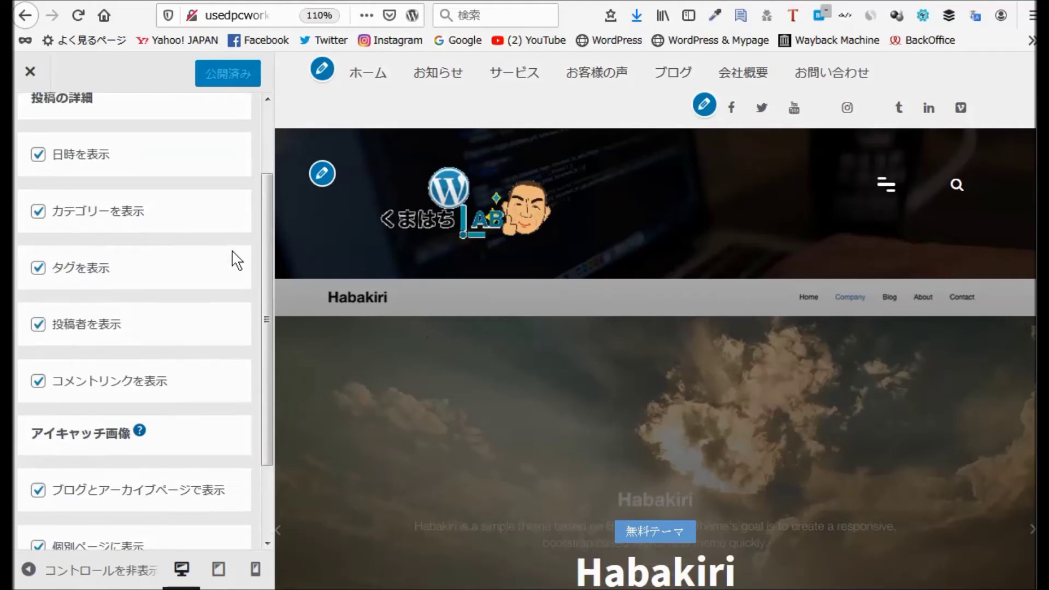
scroll(235, 258, "down", 2)
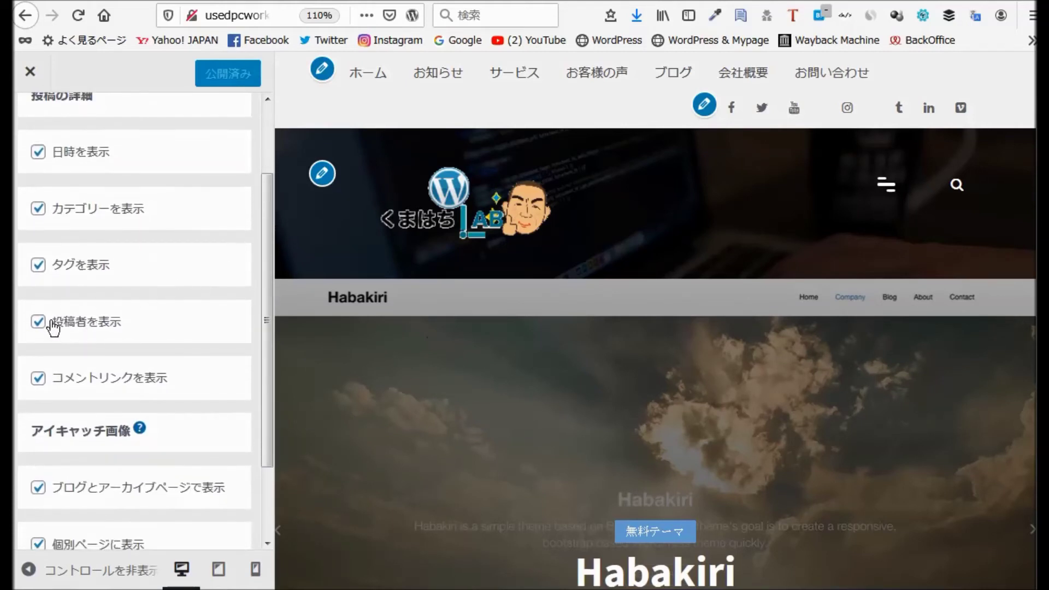
left_click(39, 322)
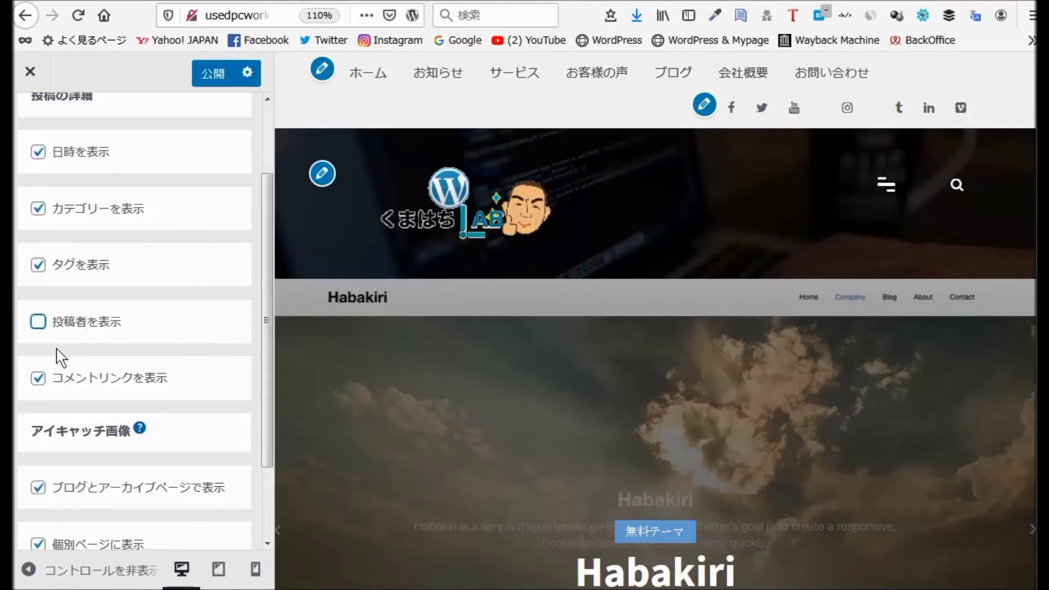
left_click(38, 379)
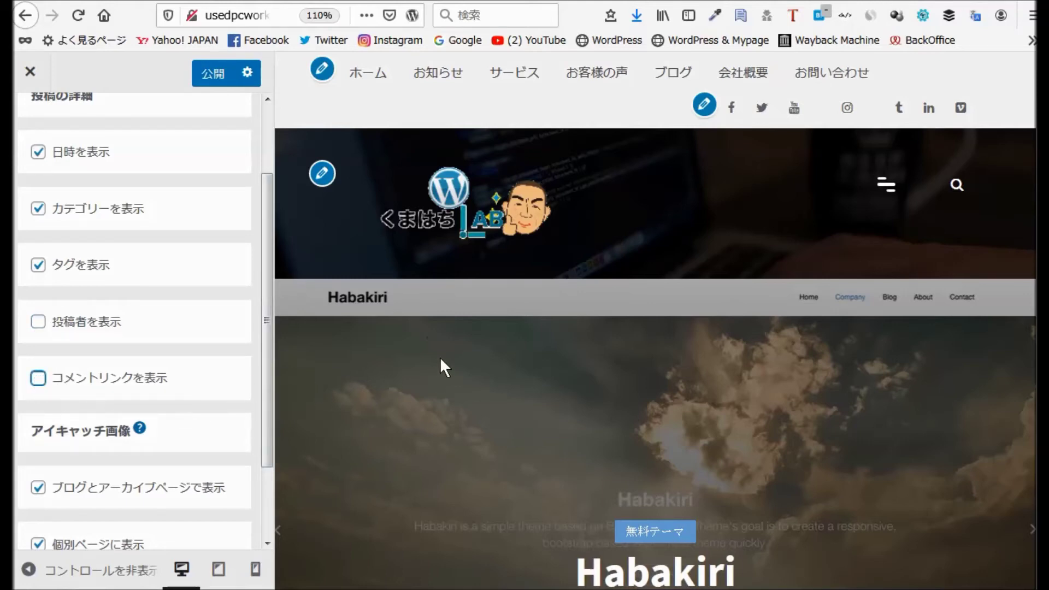
scroll(439, 350, "down", 15)
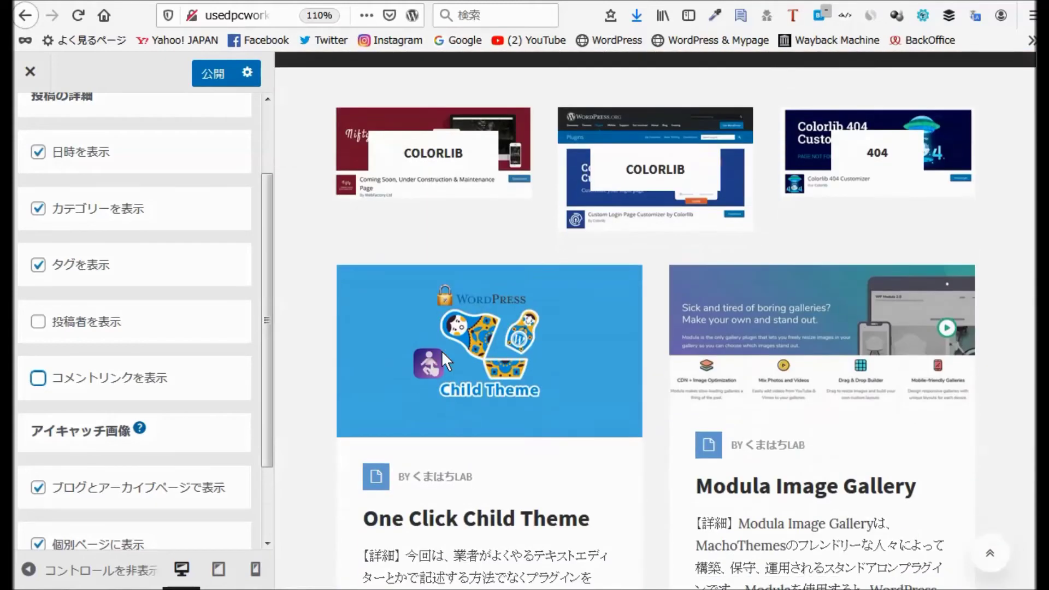
scroll(442, 350, "down", 5)
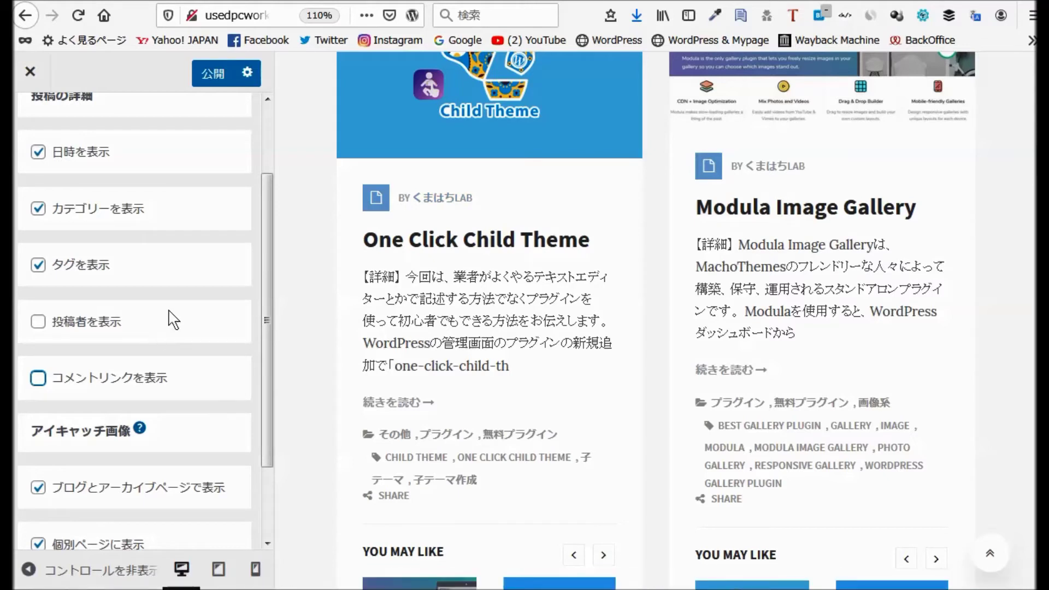
scroll(172, 322, "down", 2)
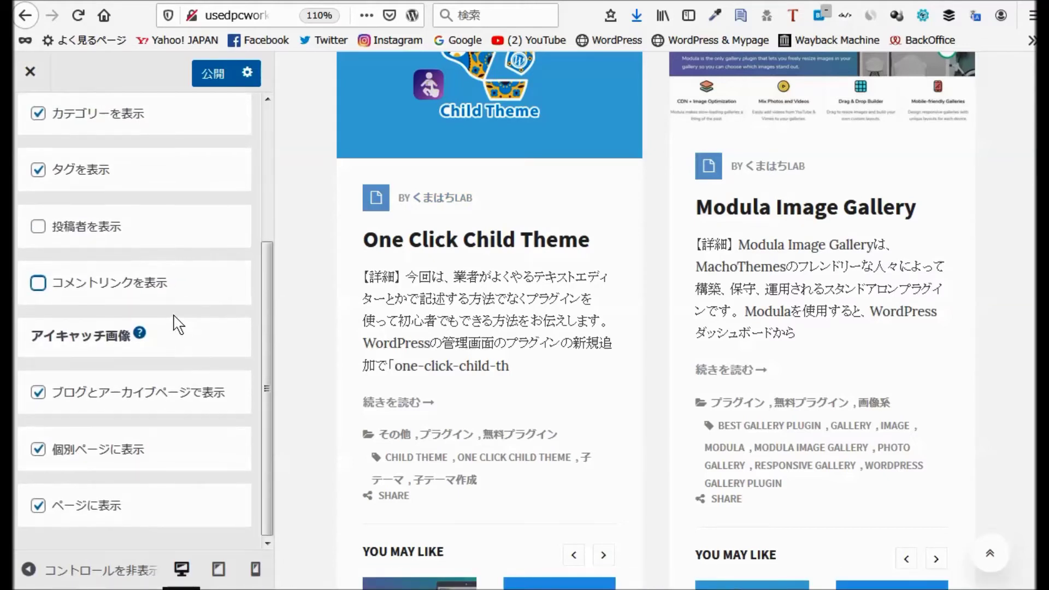
scroll(176, 325, "up", 4)
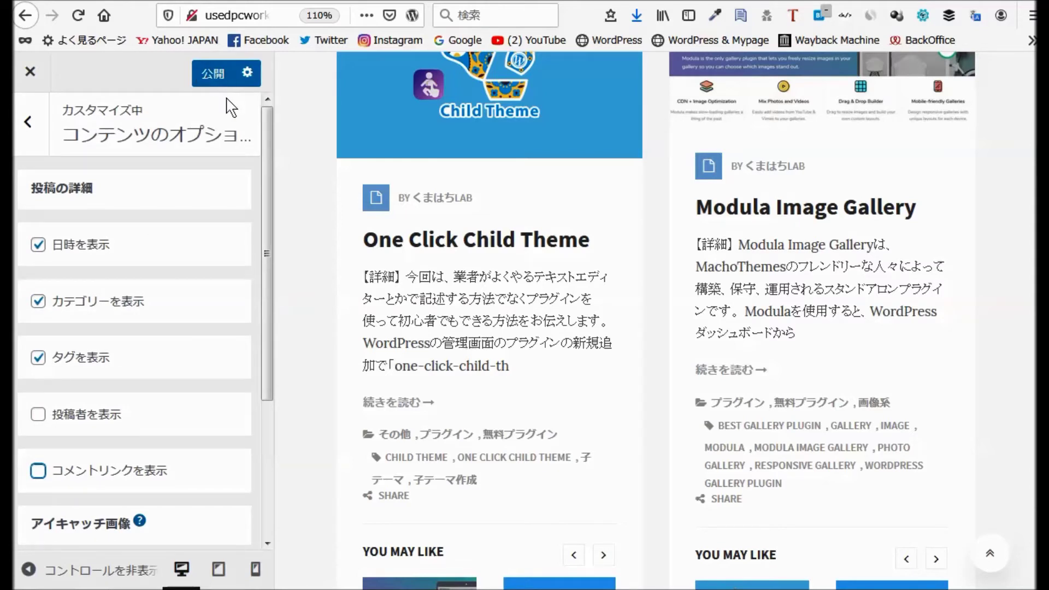
Publish the content option changes and reload the live site's front page.
left_click(214, 74)
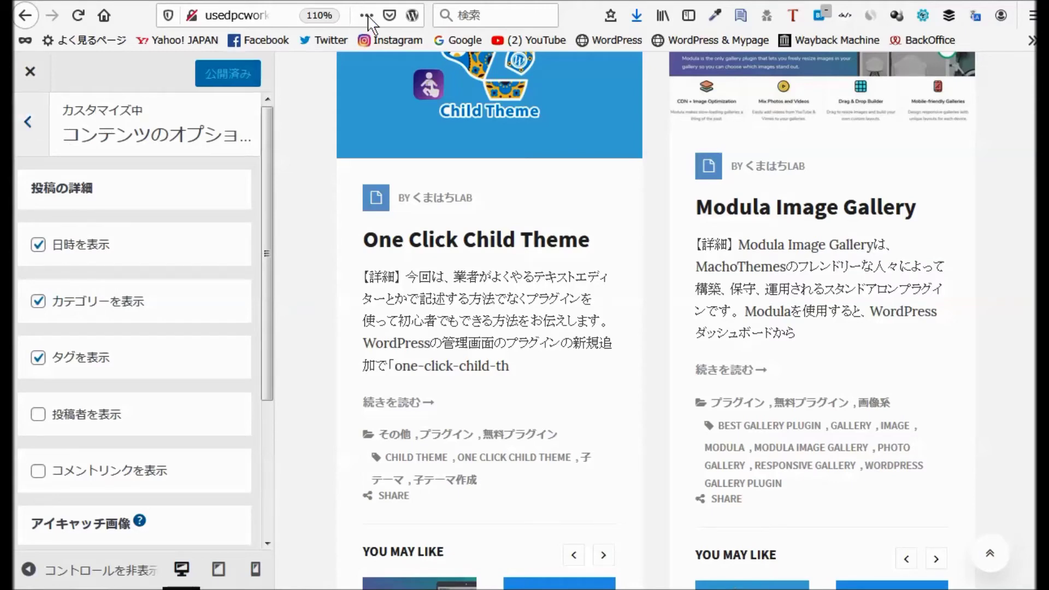
left_click(25, 14)
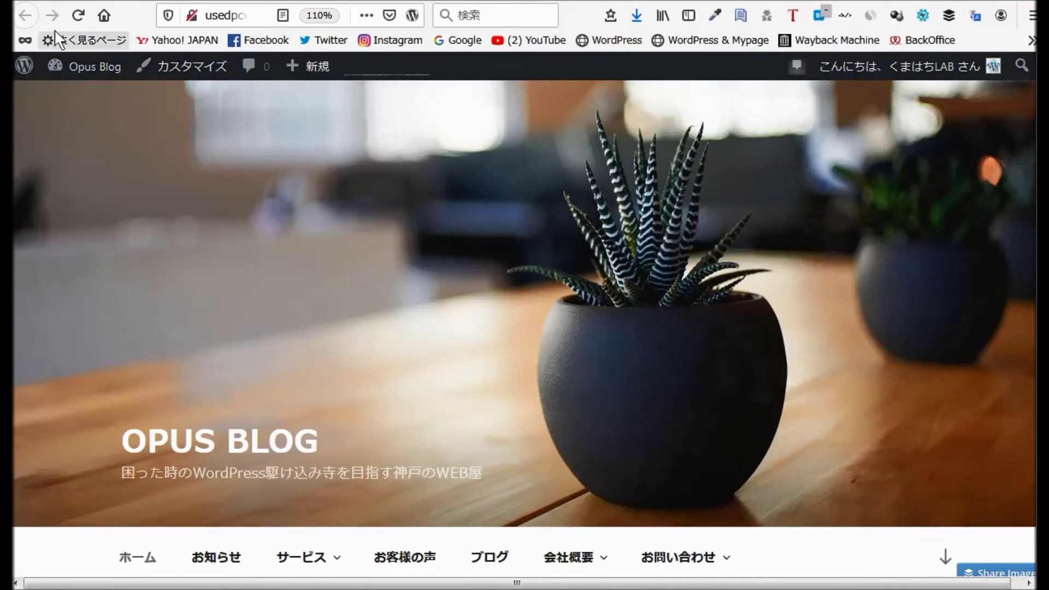
left_click(78, 16)
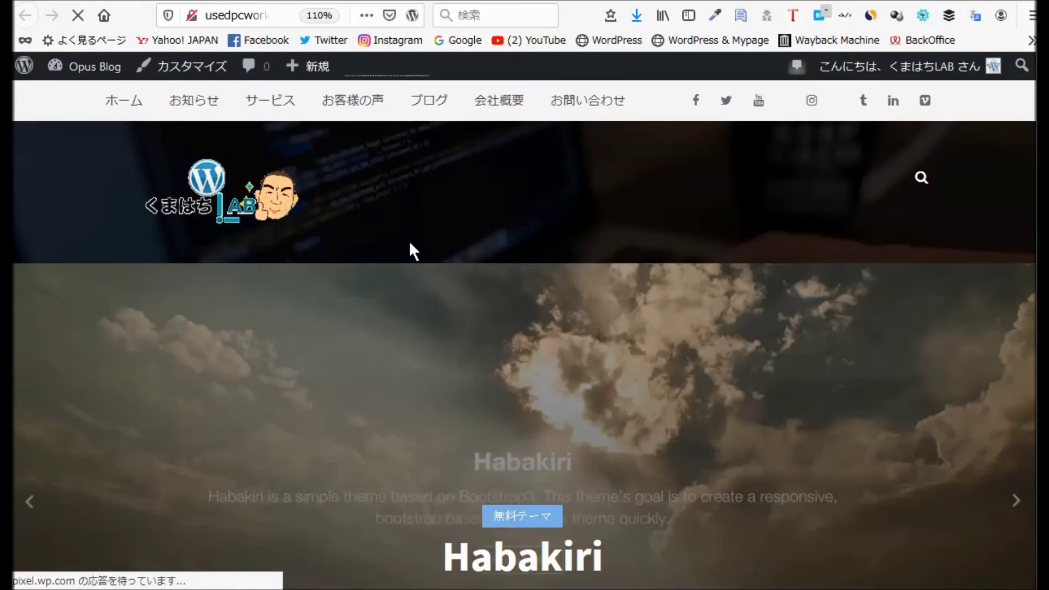
Examine the live front page from the header and slider down to the promo boxes and post cards.
scroll(573, 136, "down", 2)
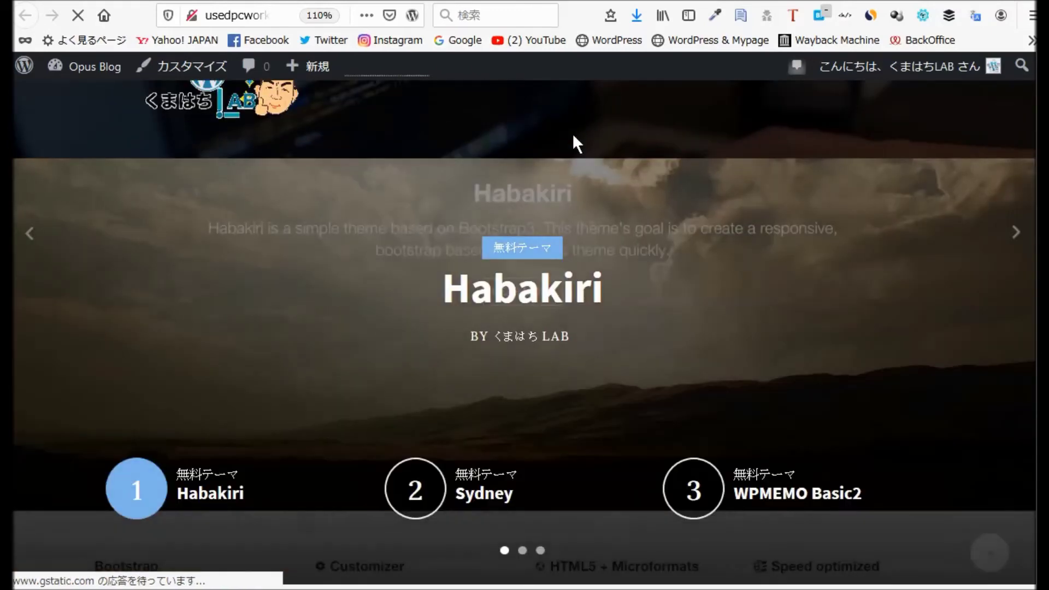
scroll(563, 183, "up", 2)
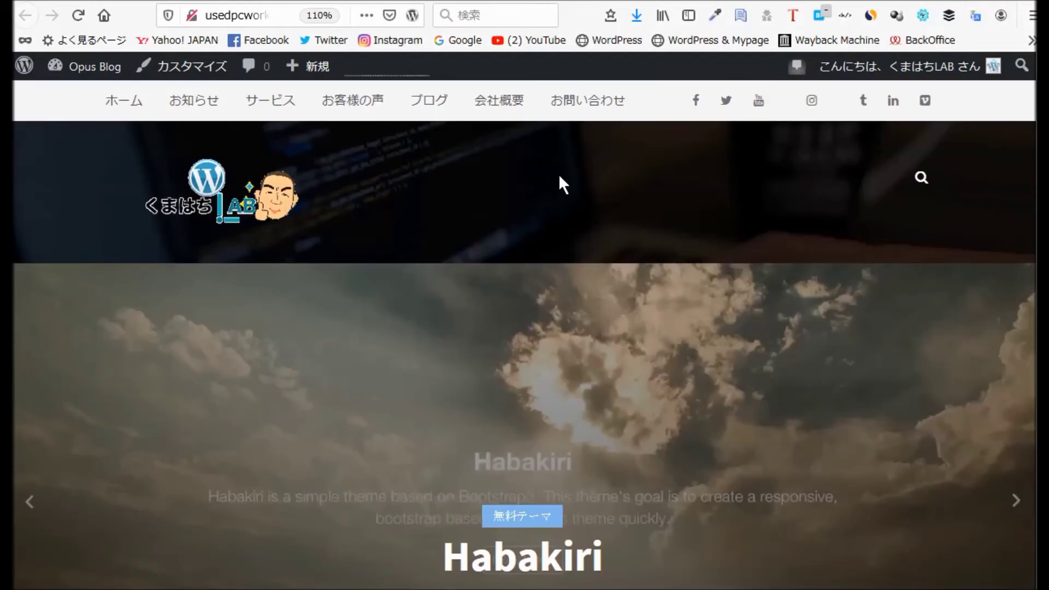
scroll(575, 284, "down", 3)
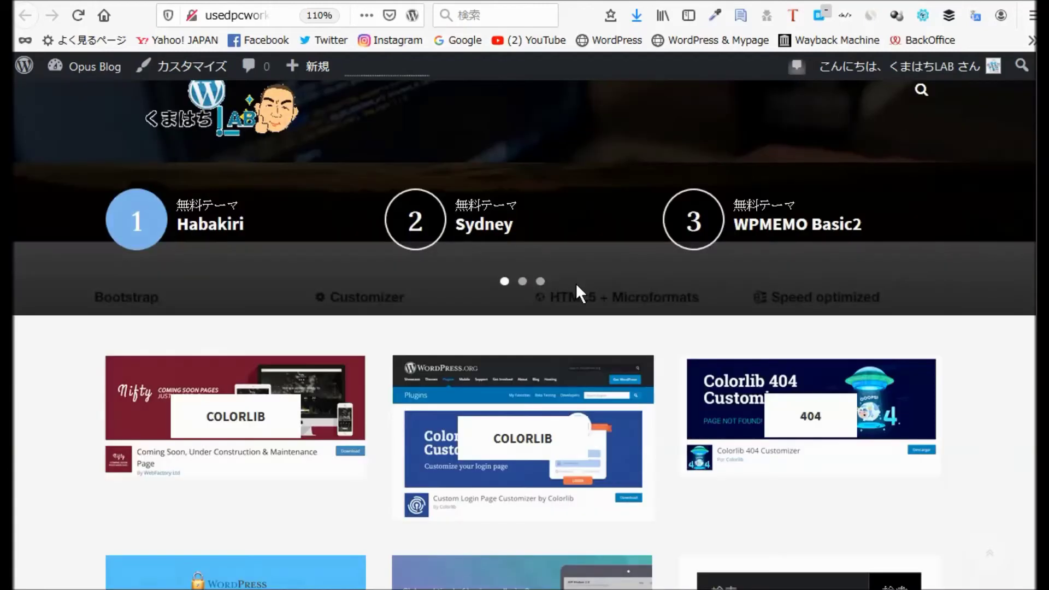
scroll(577, 289, "down", 2)
scroll(576, 284, "down", 3)
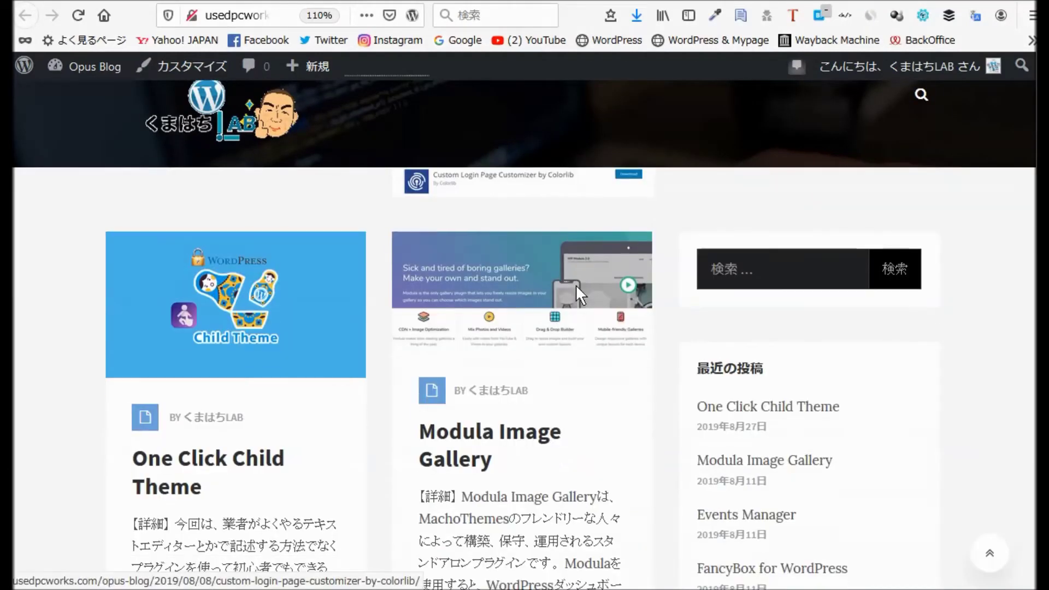
scroll(575, 284, "down", 1)
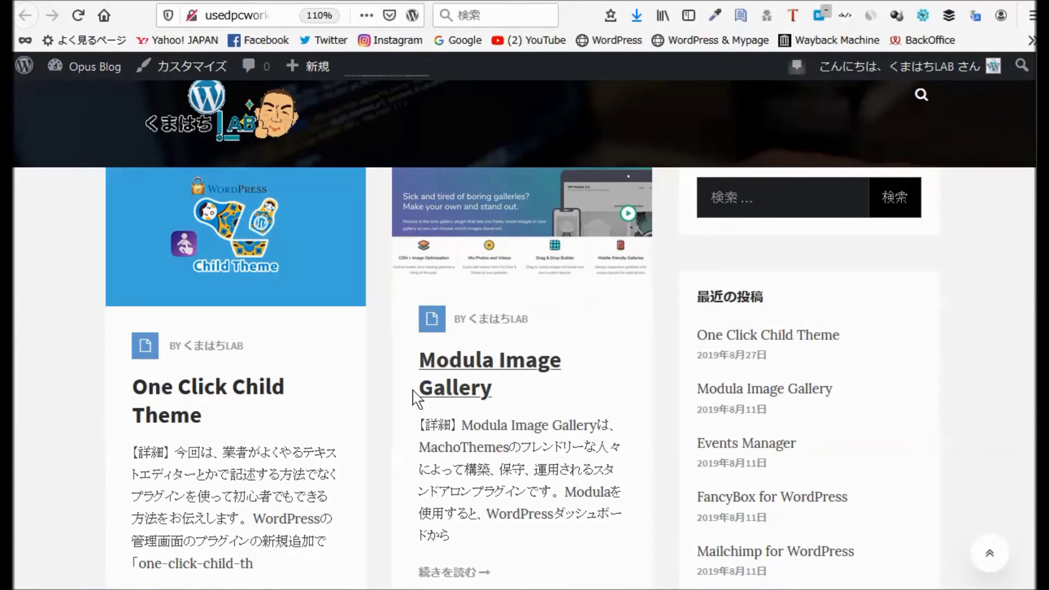
Open the One Click Child Theme post and examine its content, author box, related posts and comment section.
left_click(241, 388)
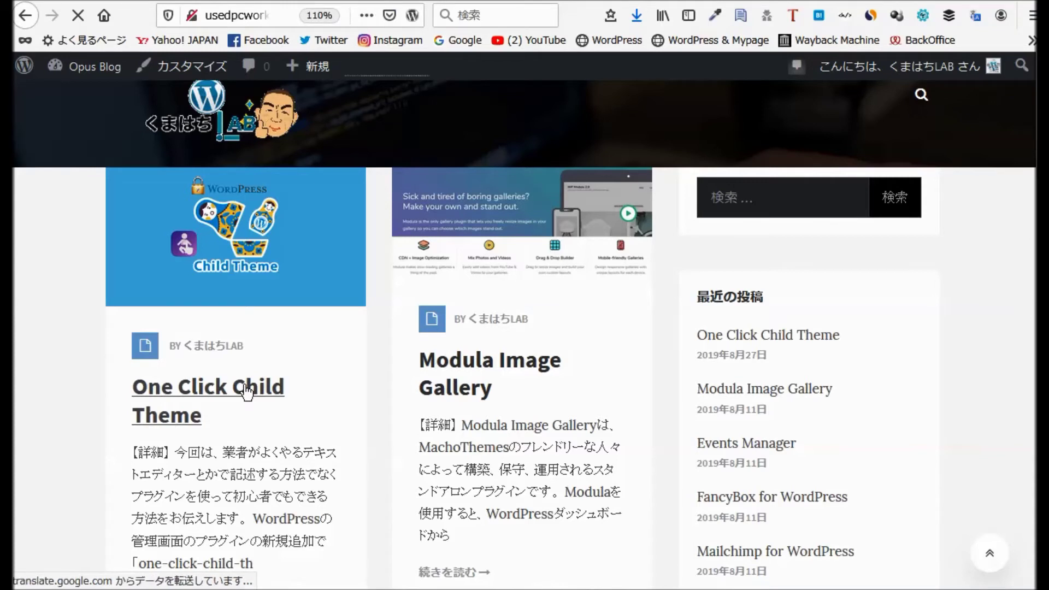
left_click(246, 389)
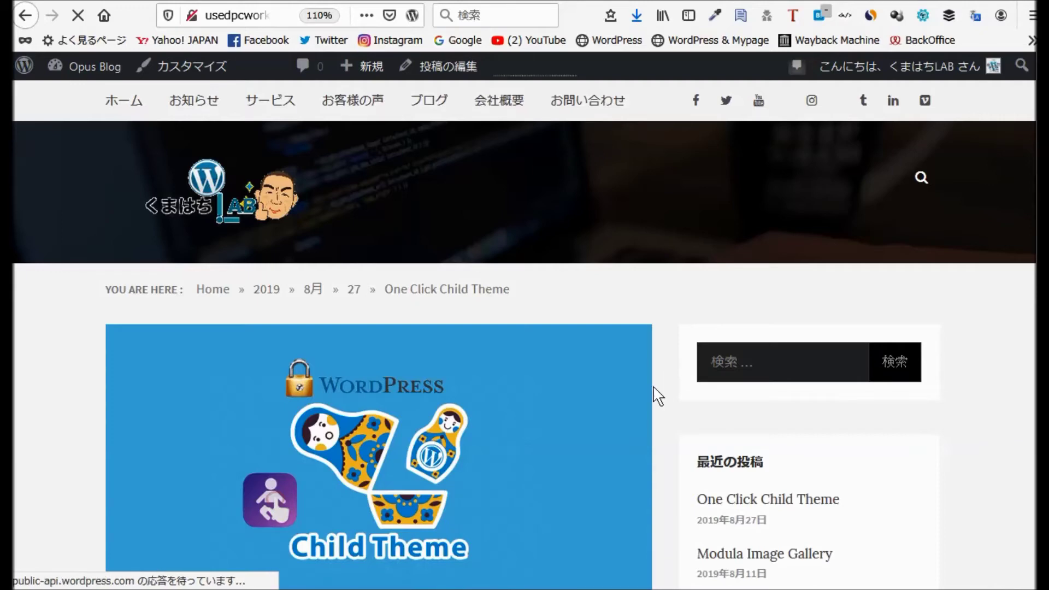
scroll(645, 405, "down", 5)
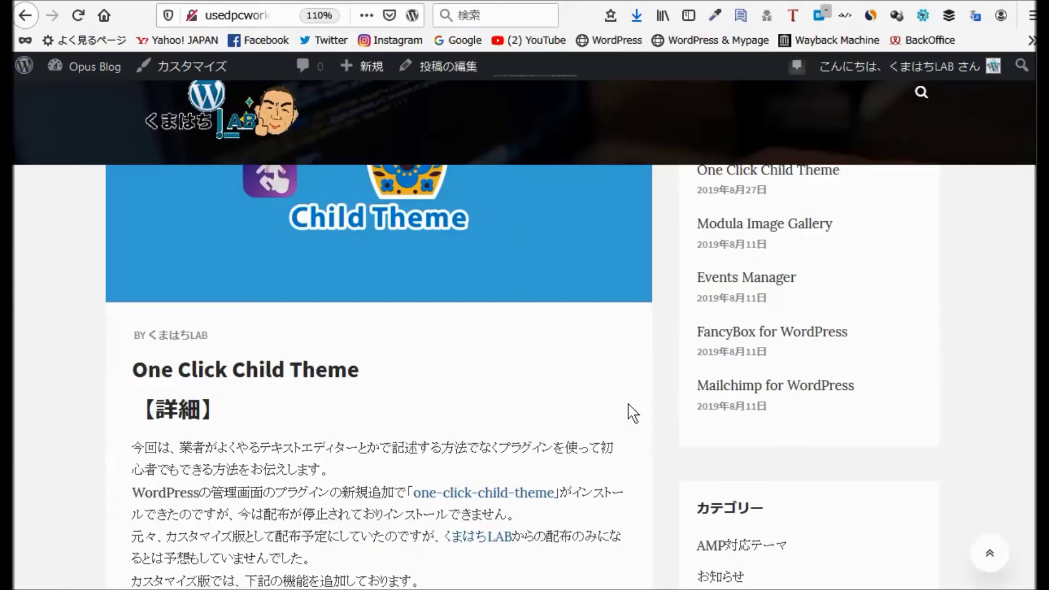
scroll(632, 412, "down", 1)
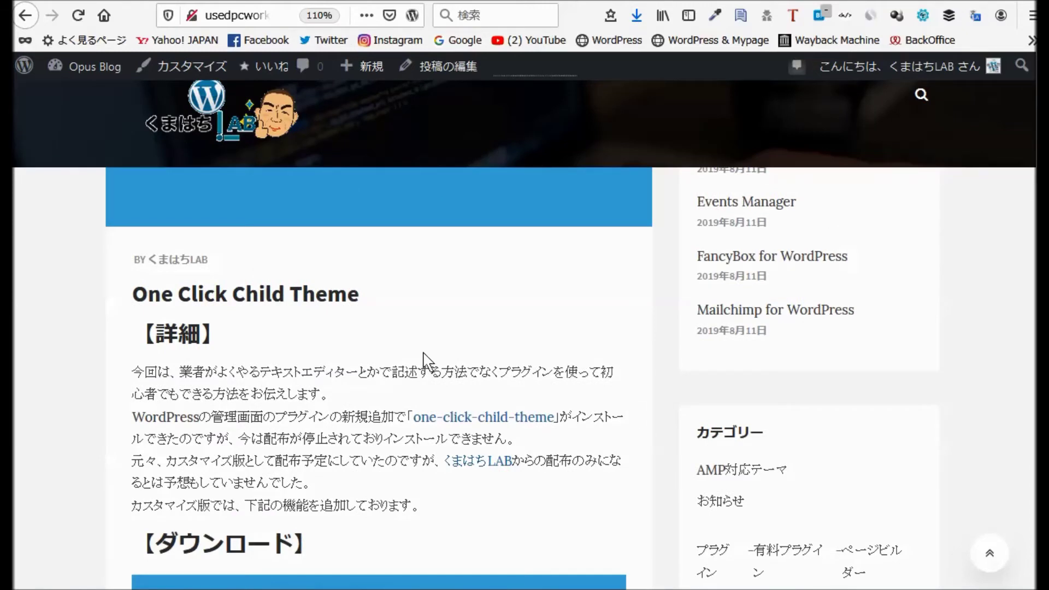
scroll(426, 363, "down", 6)
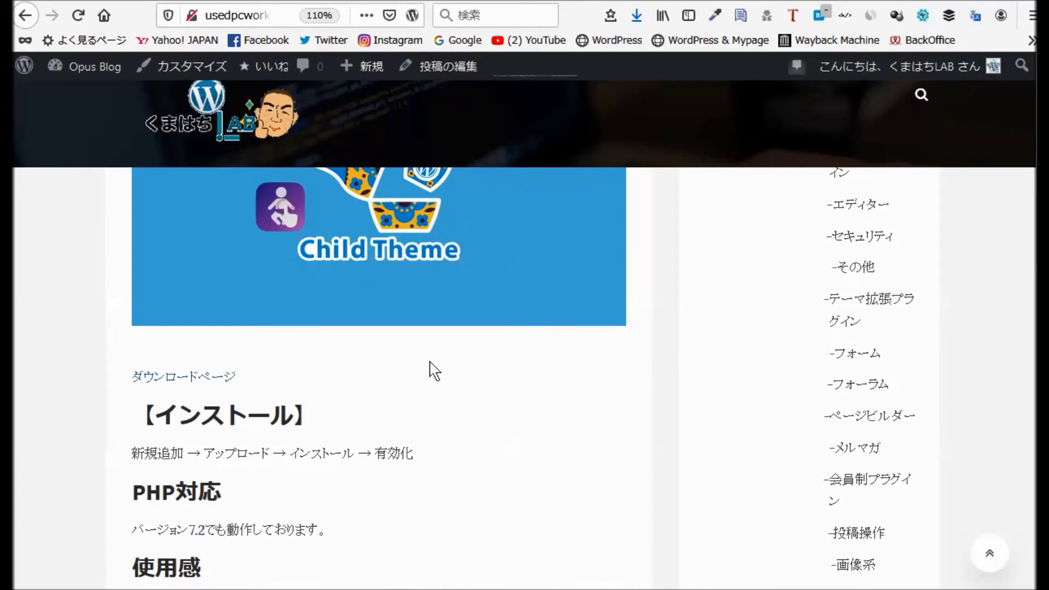
scroll(434, 371, "down", 10)
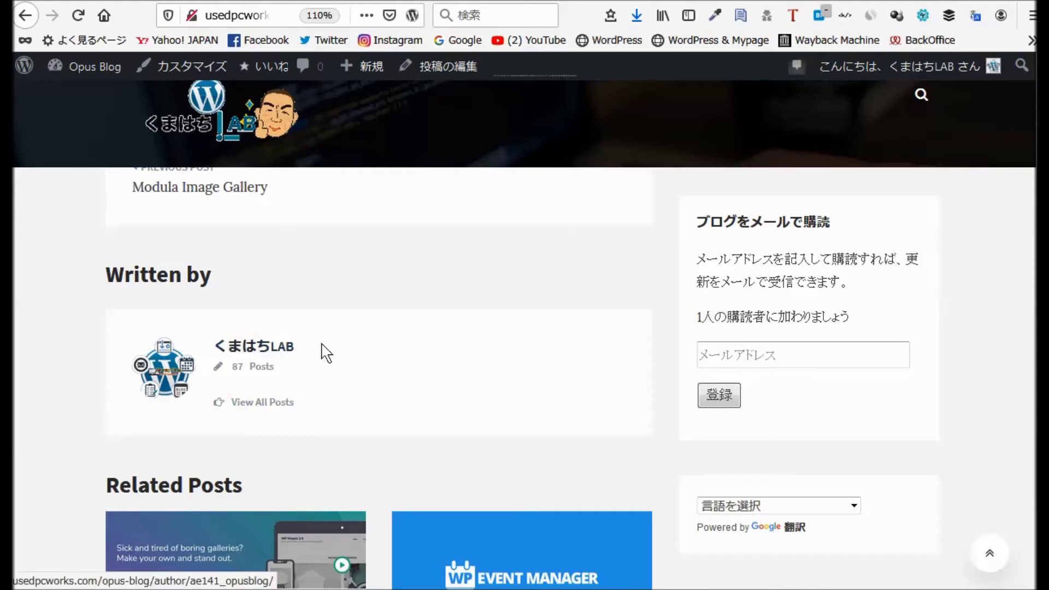
scroll(559, 341, "down", 6)
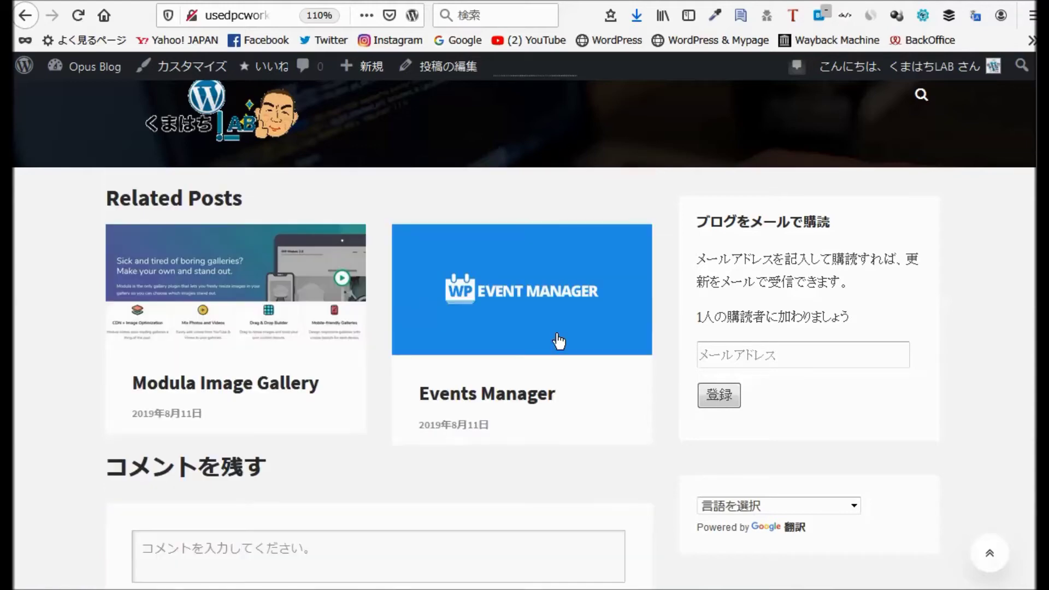
scroll(559, 341, "up", 10)
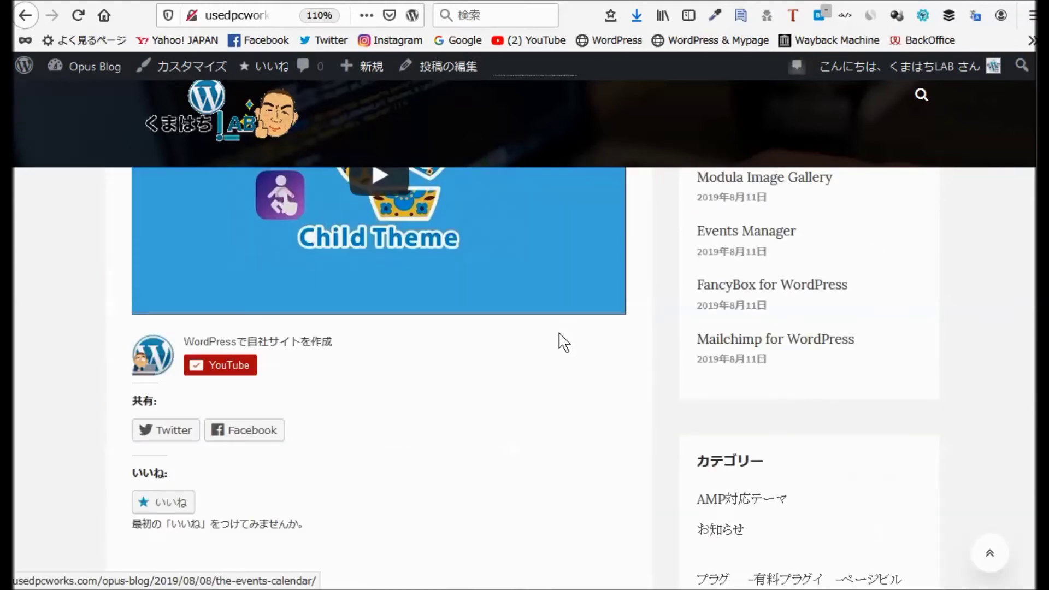
scroll(564, 342, "up", 10)
scroll(555, 344, "up", 5)
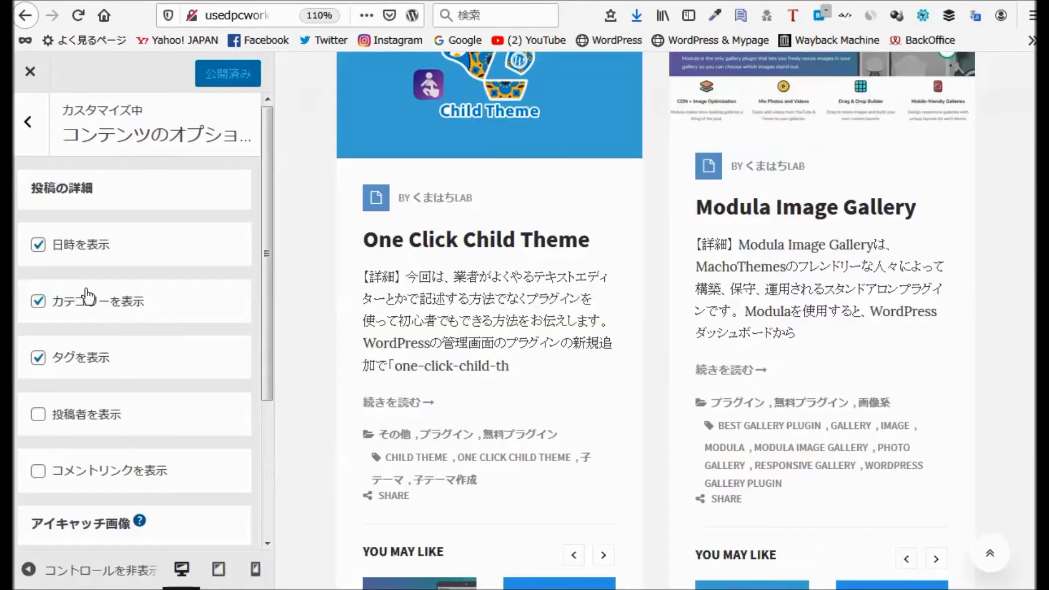
Return to the customizer and review the Blog Page settings under Theme Options for layout, excerpt, meta and related posts.
left_click(24, 131)
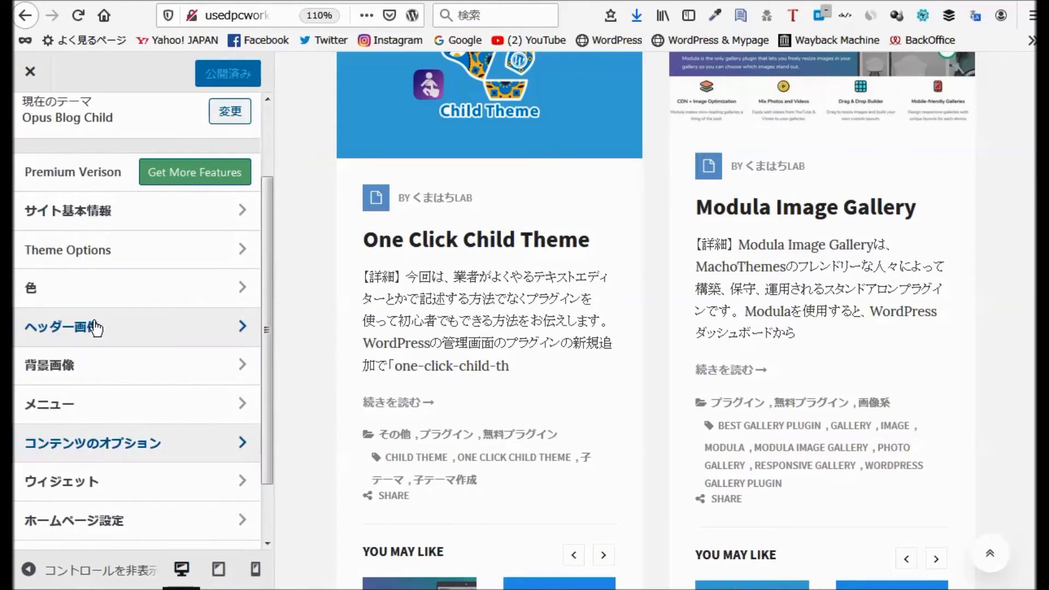
left_click(94, 262)
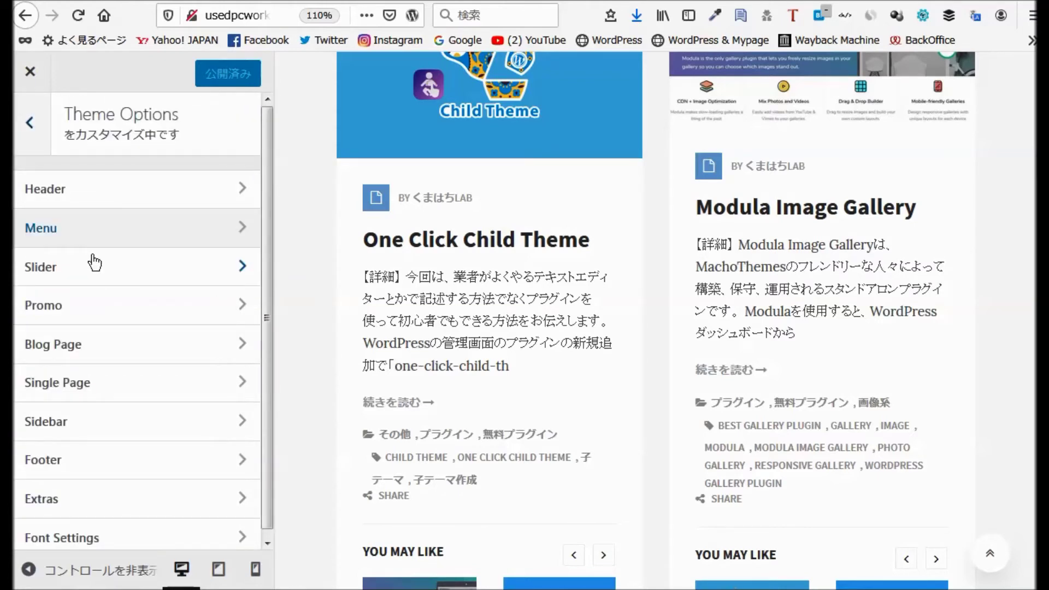
left_click(73, 347)
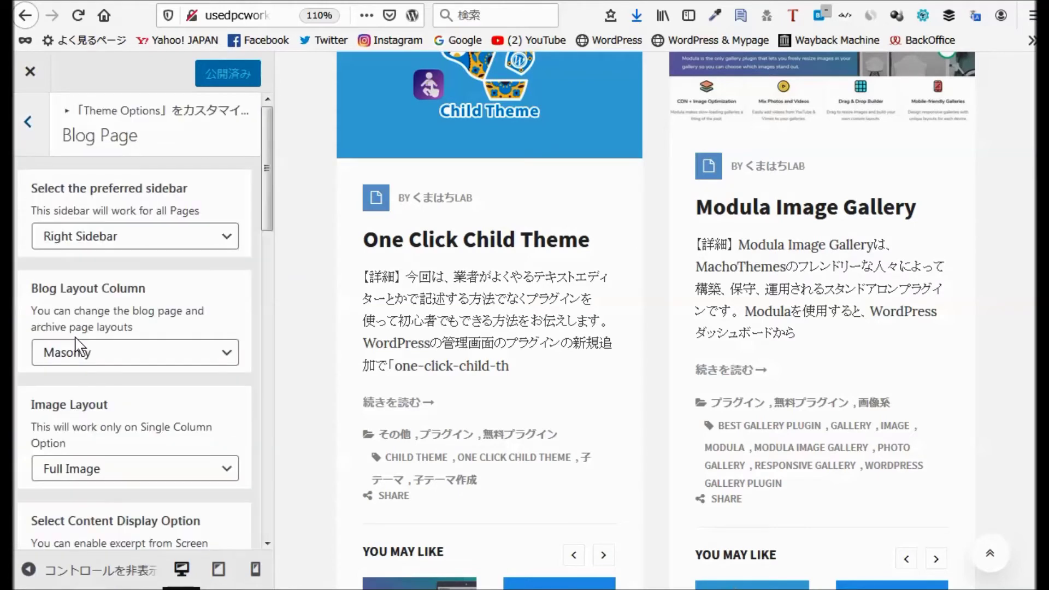
scroll(142, 304, "down", 10)
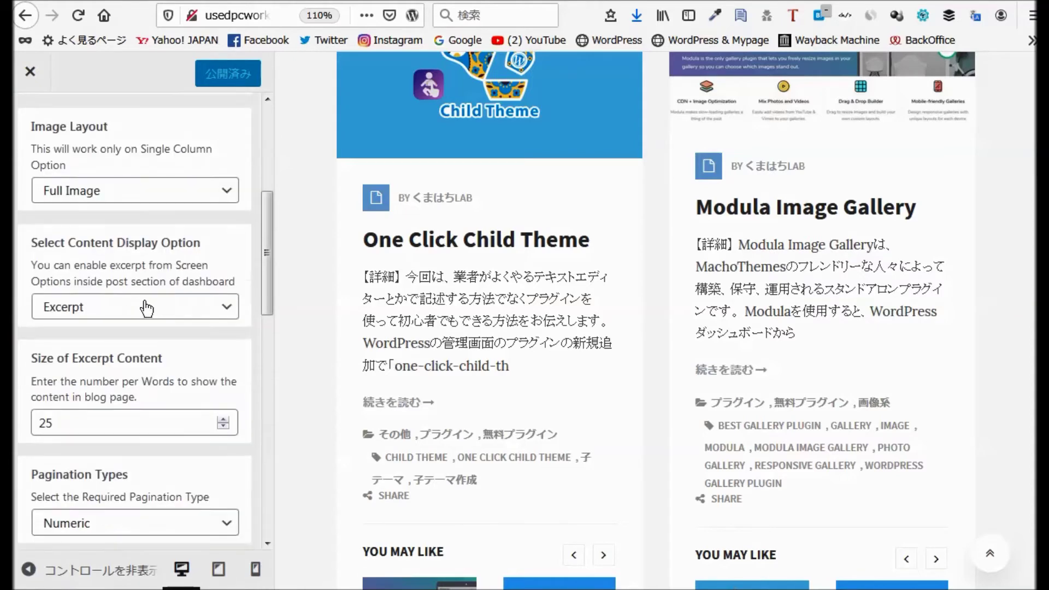
scroll(147, 316, "down", 3)
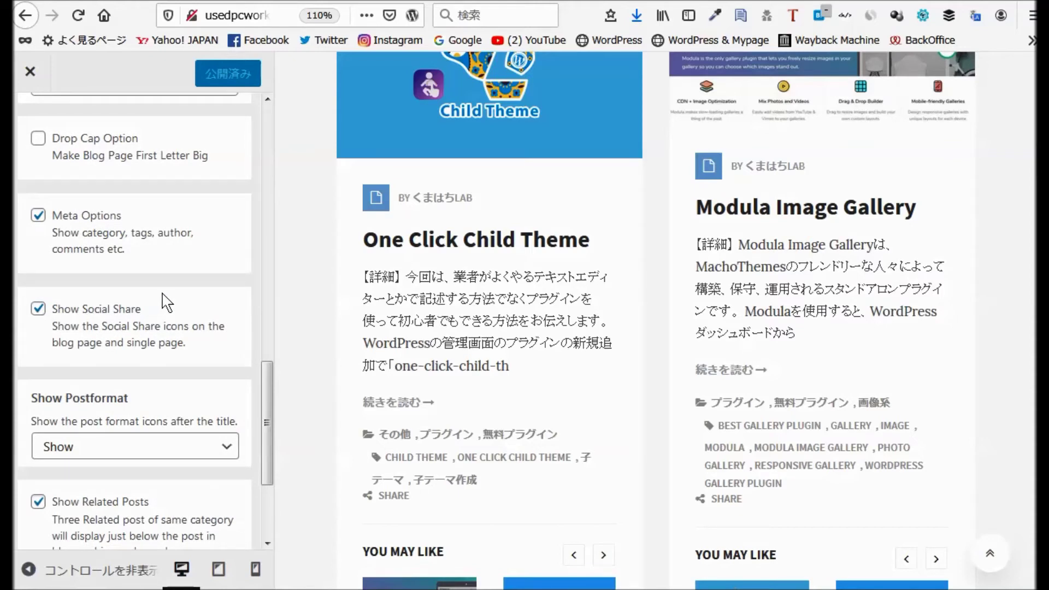
scroll(170, 307, "down", 3)
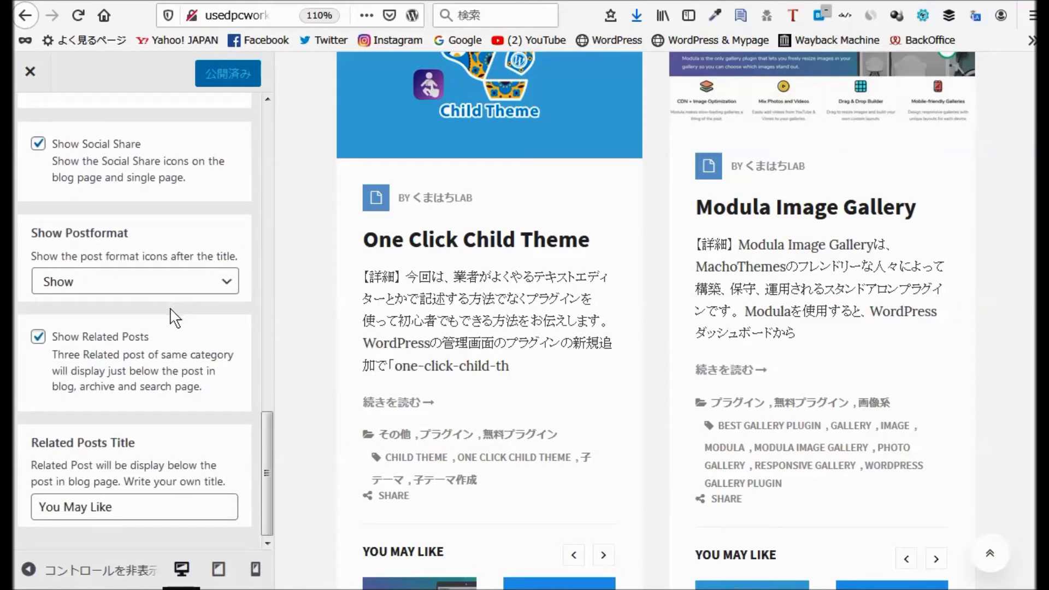
scroll(171, 318, "up", 5)
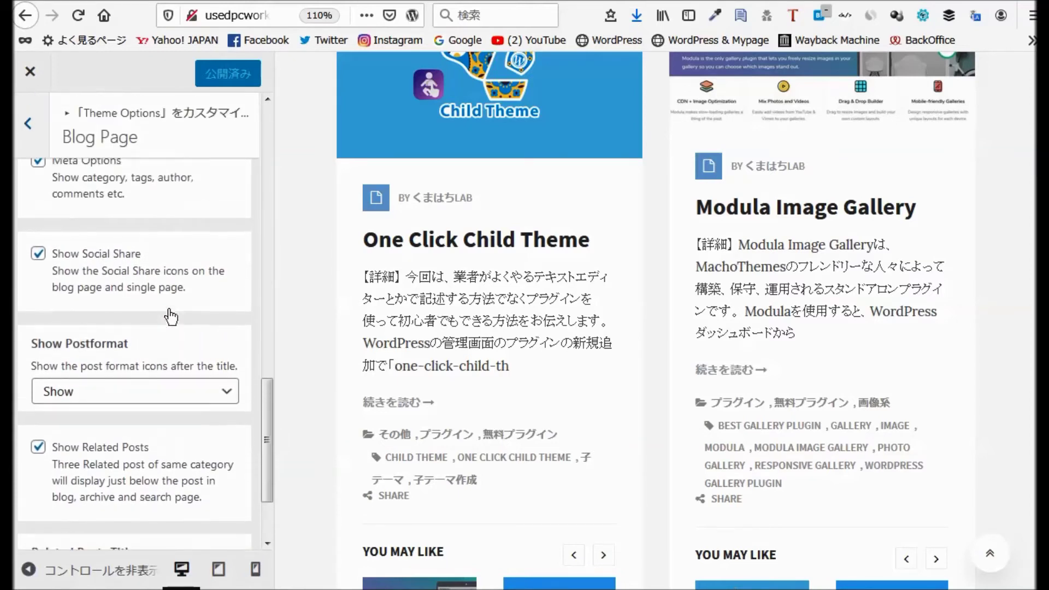
scroll(171, 318, "up", 5)
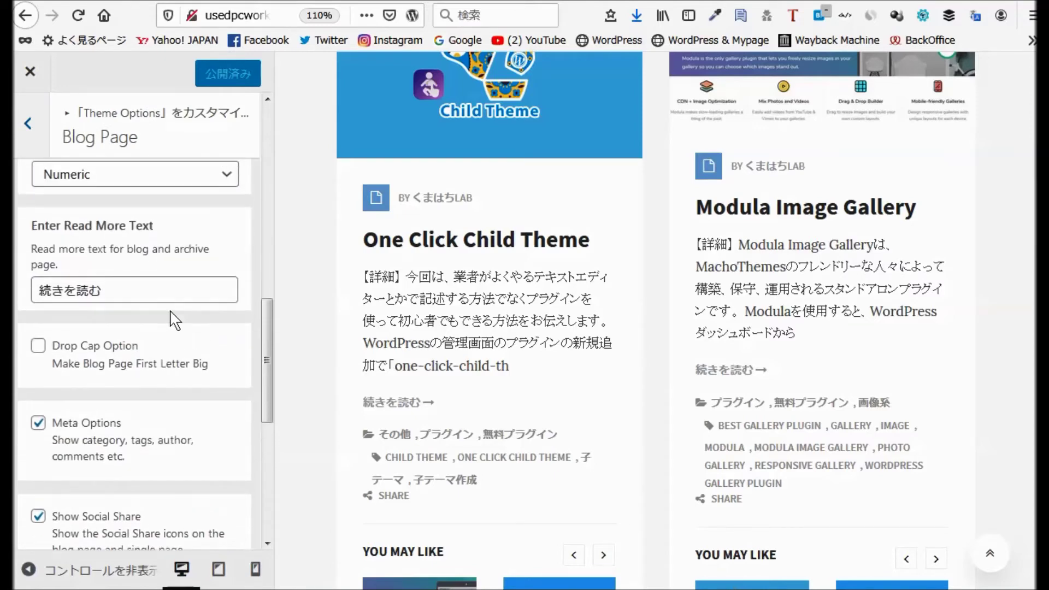
scroll(173, 318, "up", 3)
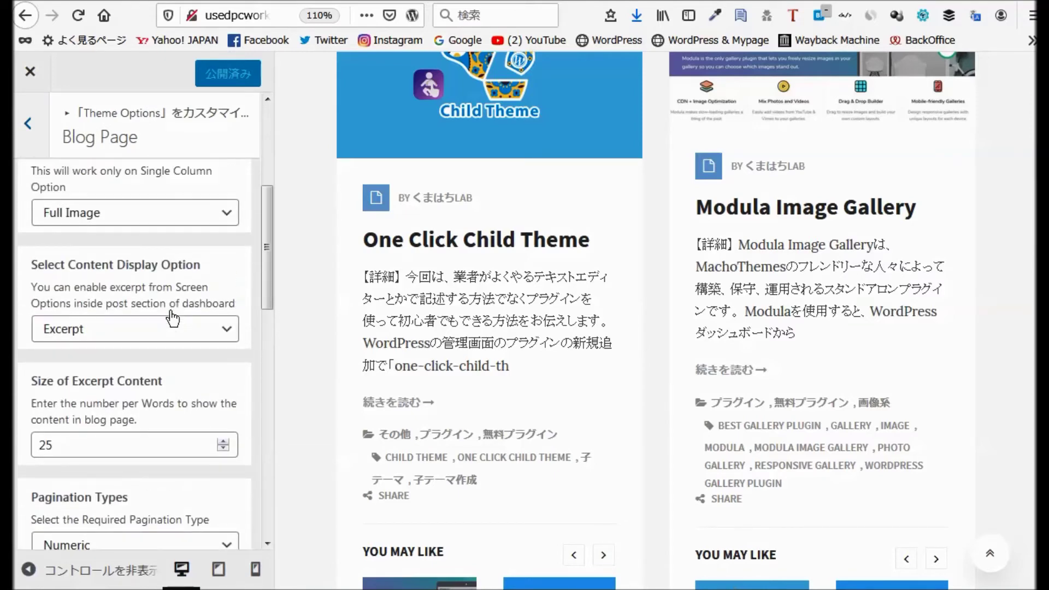
scroll(174, 319, "up", 3)
scroll(174, 320, "up", 2)
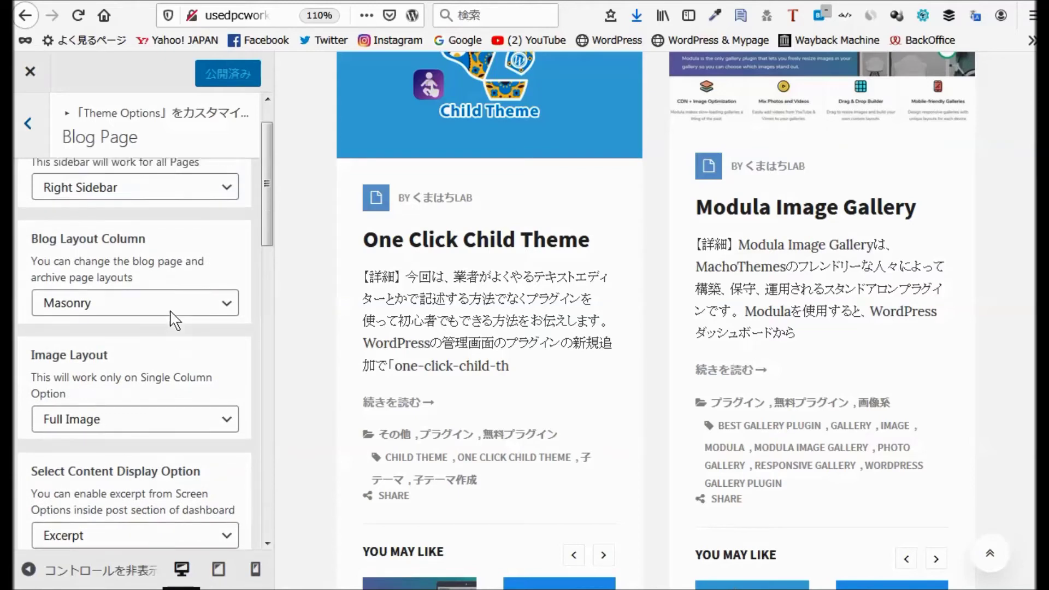
Disable Enable Author Bio in the Single Page theme options and publish the change.
left_click(28, 122)
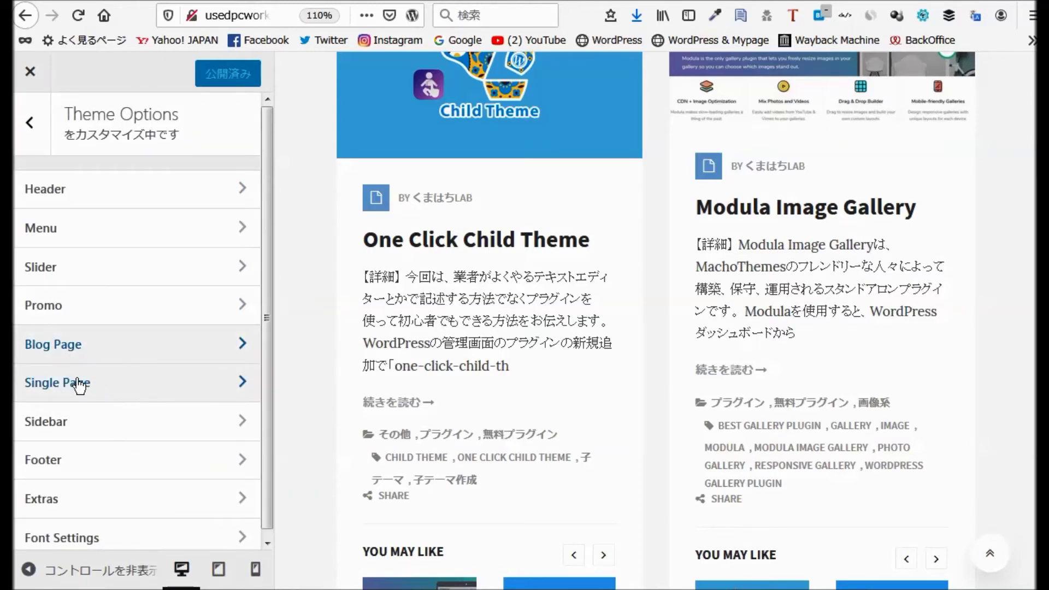
left_click(81, 382)
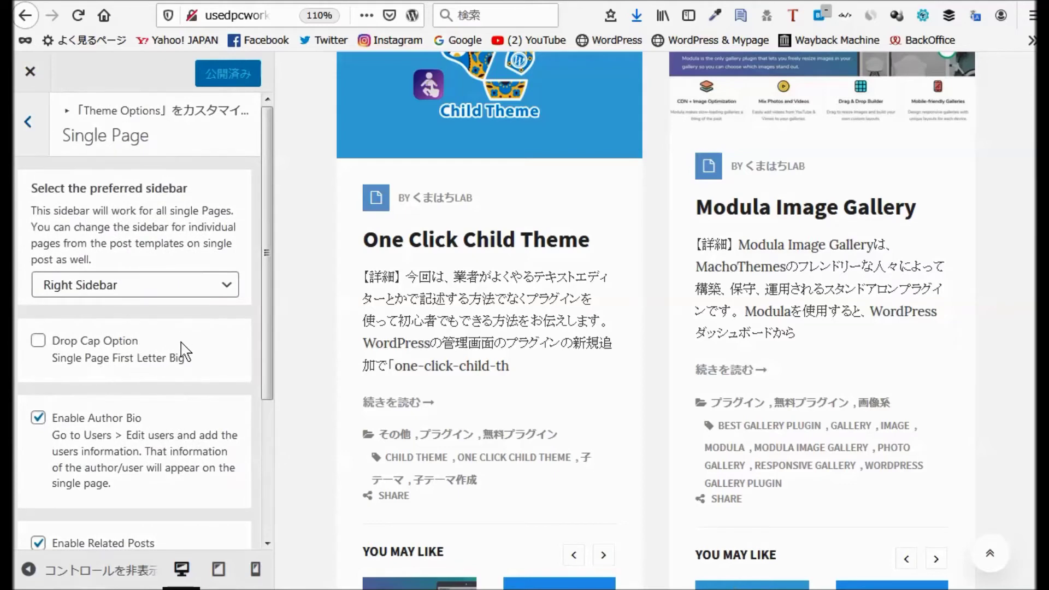
left_click(49, 419)
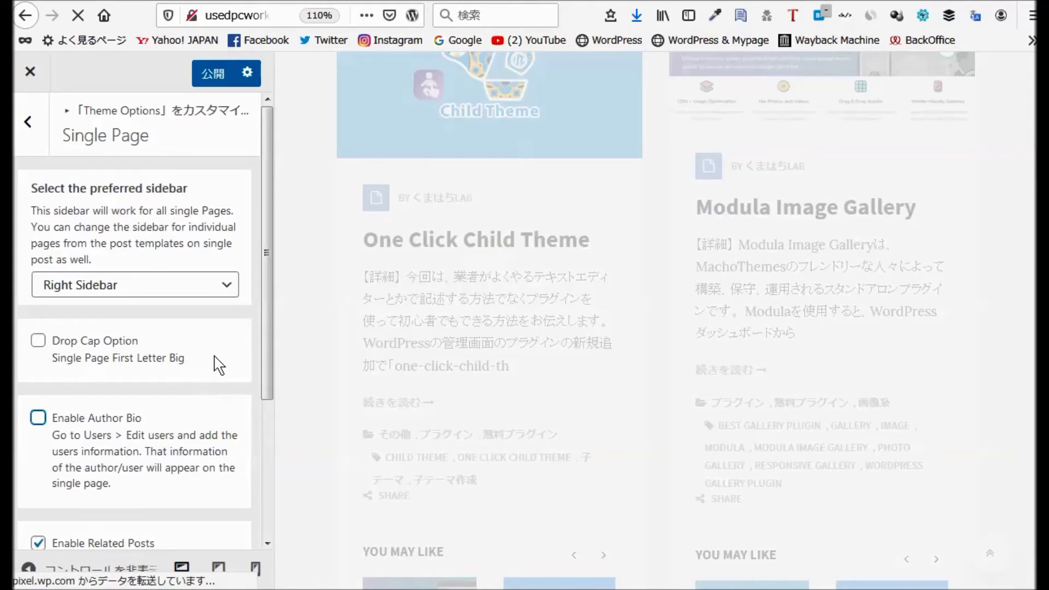
scroll(213, 369, "down", 3)
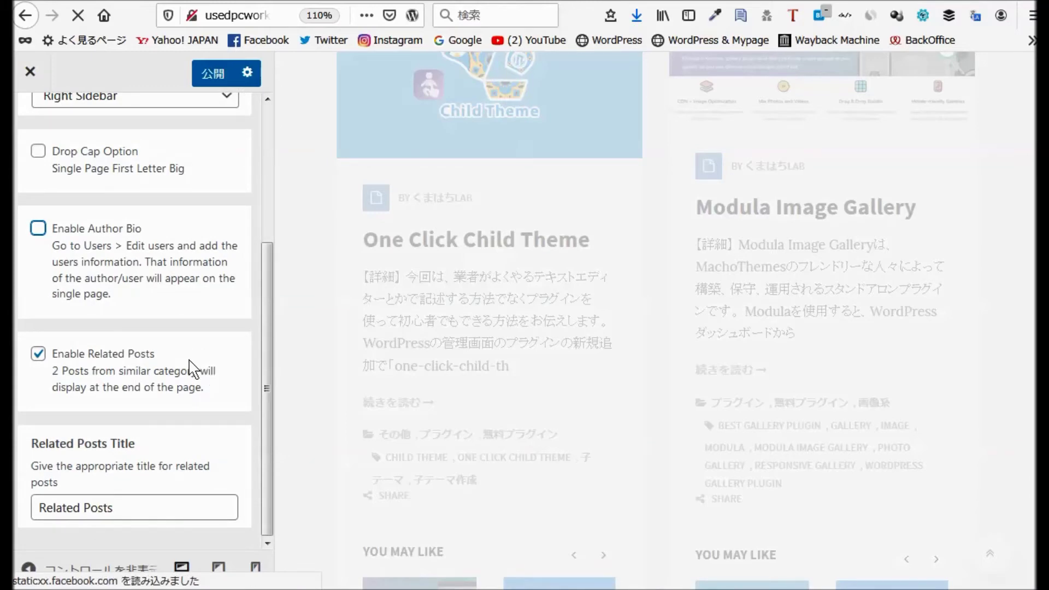
scroll(192, 369, "up", 3)
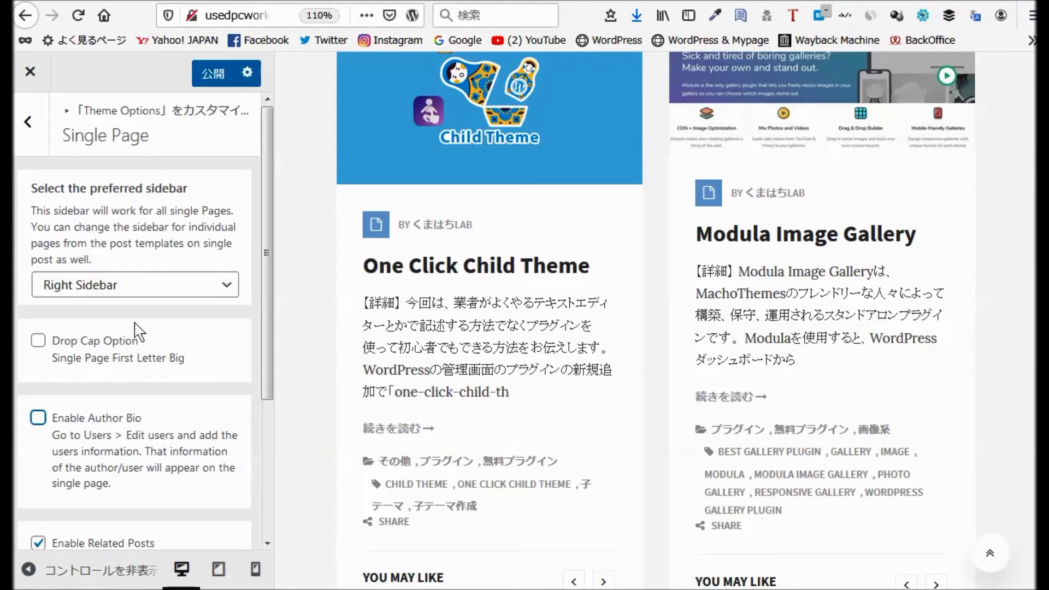
left_click(212, 73)
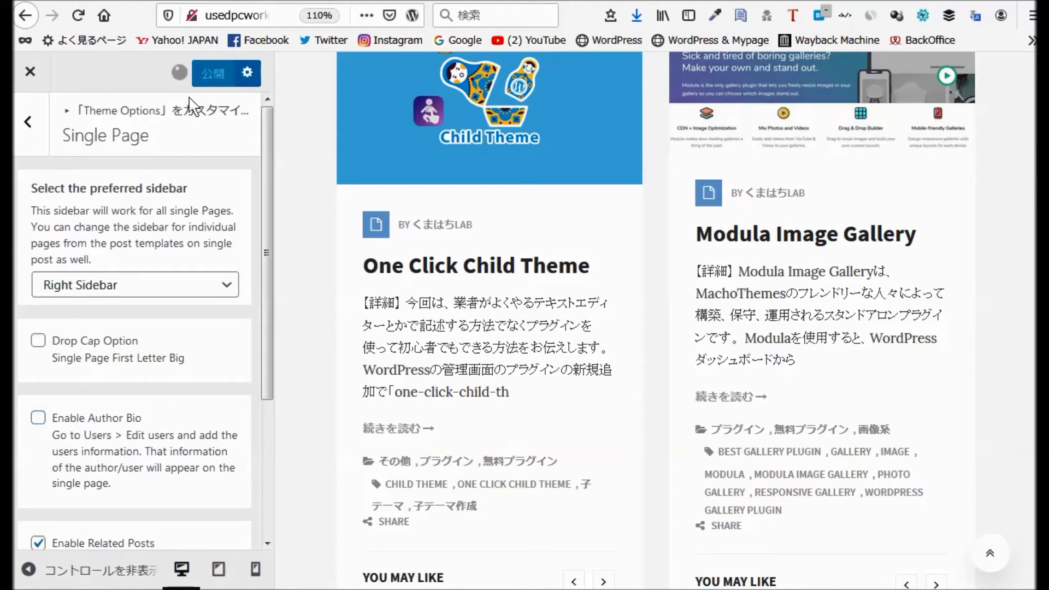
Disable Meta Options in the Blog Page theme options, check the post cards in the preview and publish the change.
left_click(27, 123)
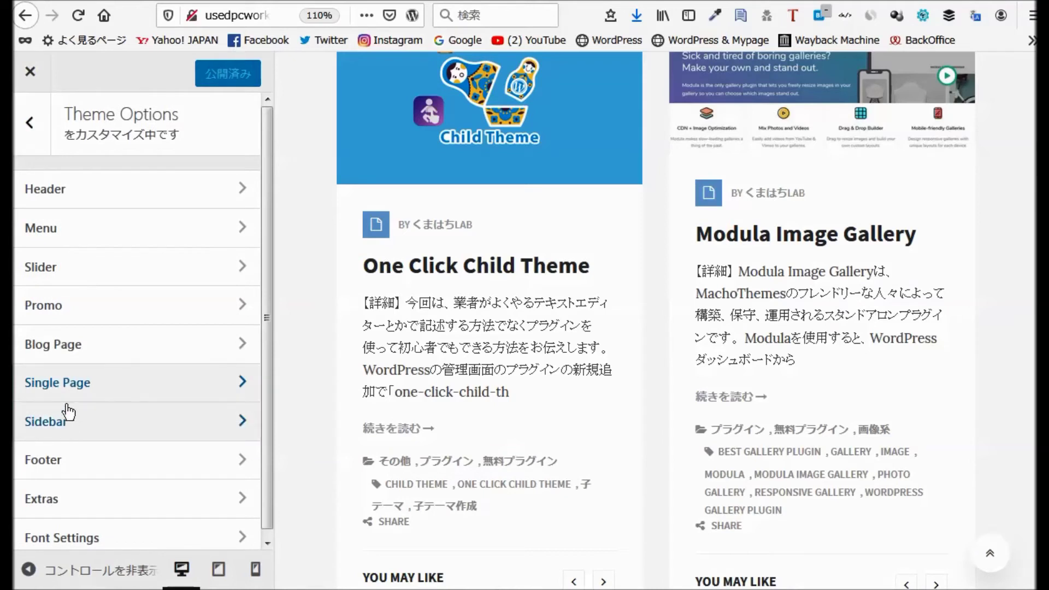
left_click(70, 345)
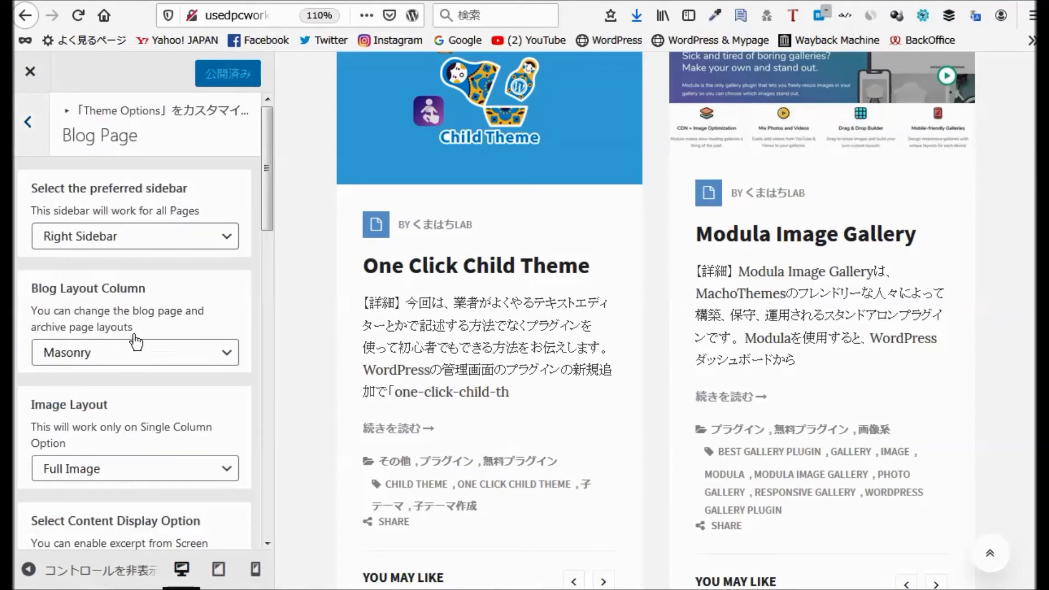
scroll(138, 344, "down", 5)
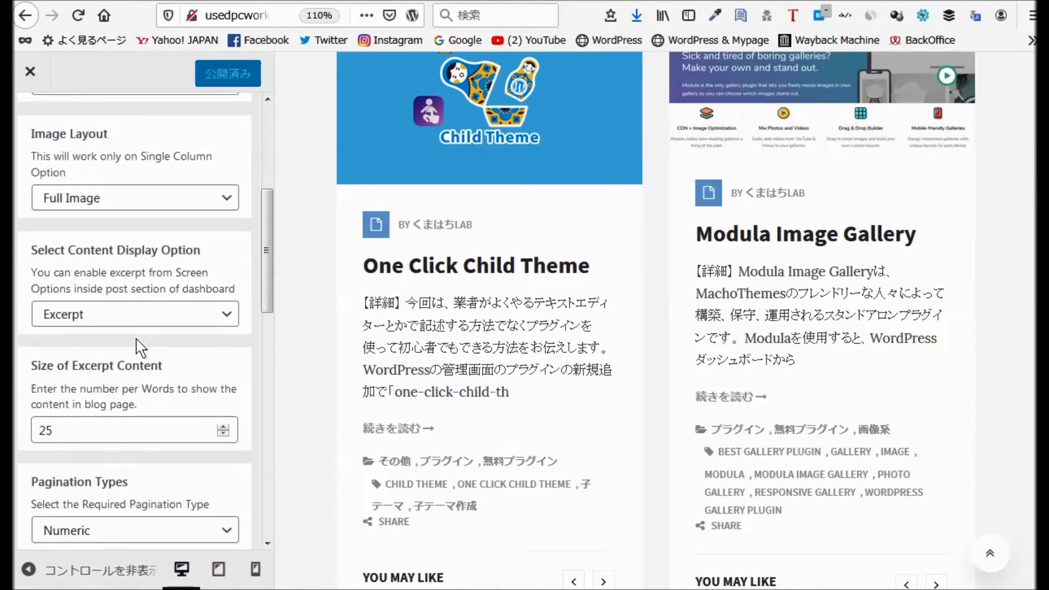
scroll(137, 346, "down", 5)
scroll(142, 328, "down", 5)
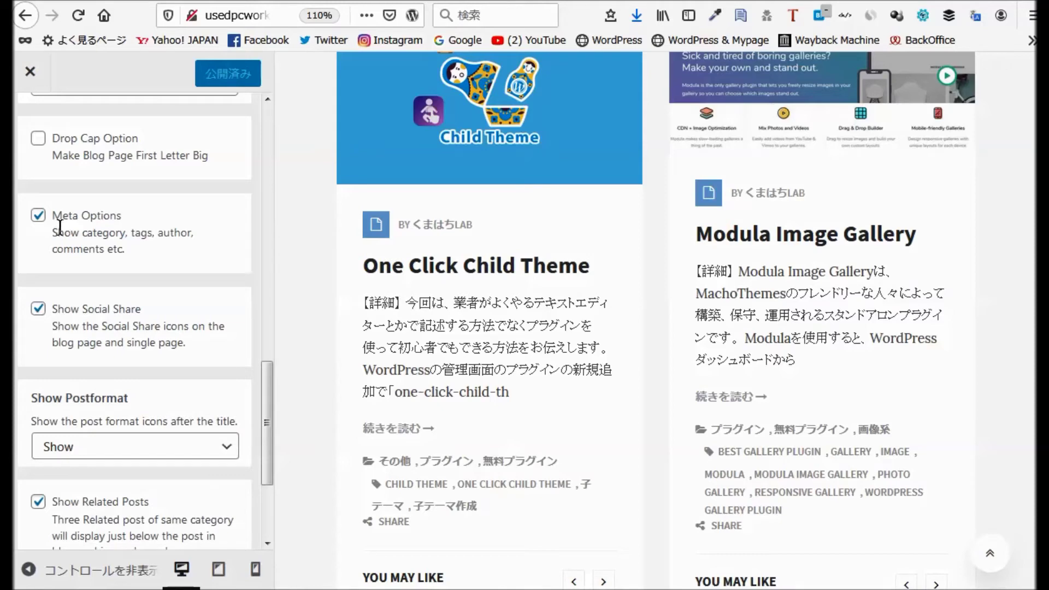
left_click(38, 215)
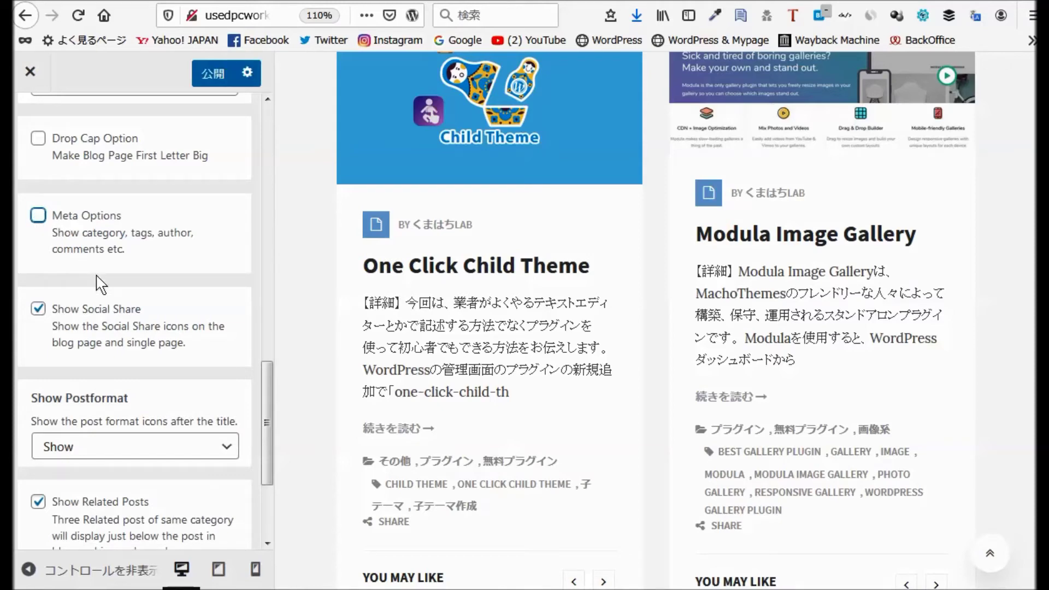
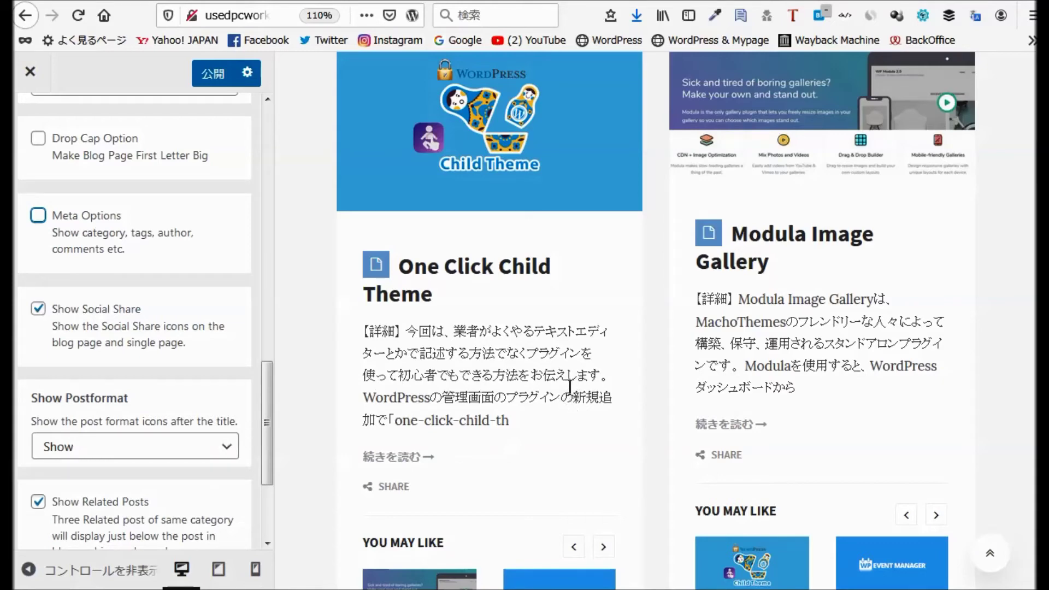
scroll(573, 402, "up", 2)
scroll(574, 398, "up", 12)
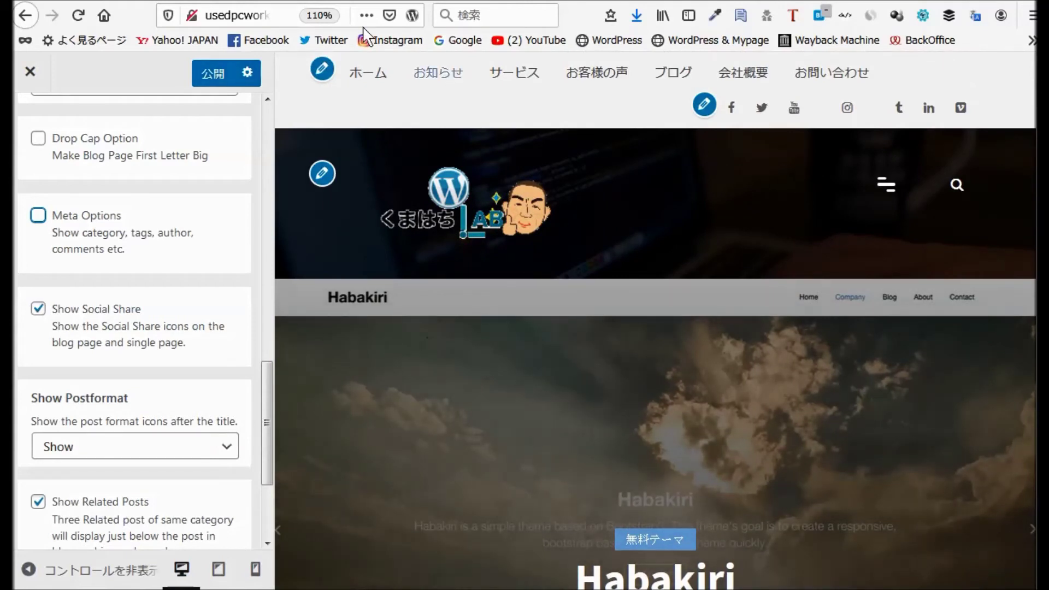
left_click(222, 73)
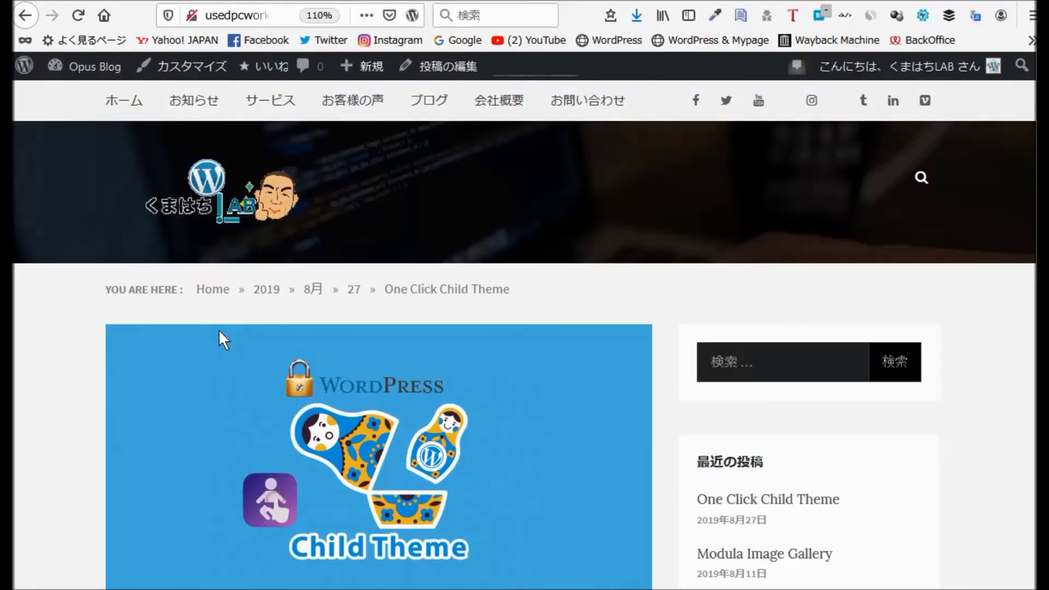
Reload the live One Click Child Theme post, examine it down to the related posts and comment form, and return to the site's home page.
left_click(78, 16)
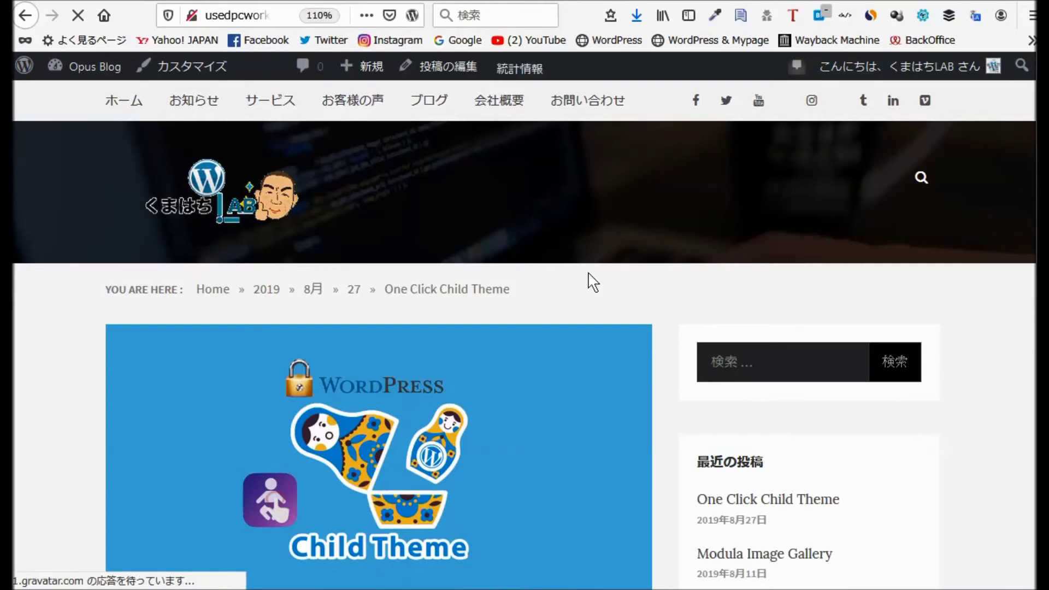
scroll(593, 283, "down", 1)
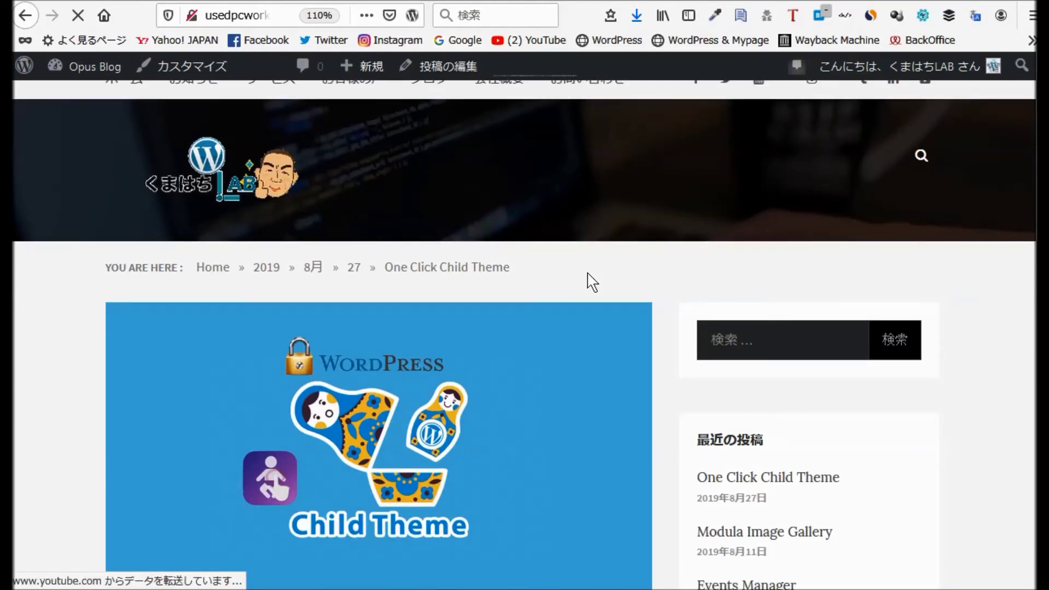
scroll(593, 282, "down", 5)
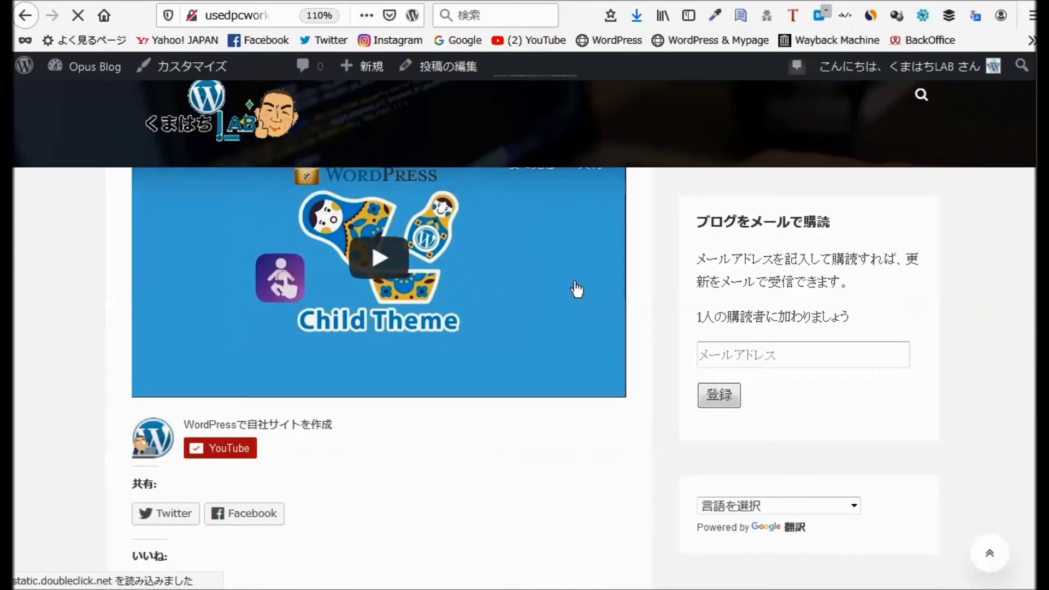
scroll(568, 293, "down", 10)
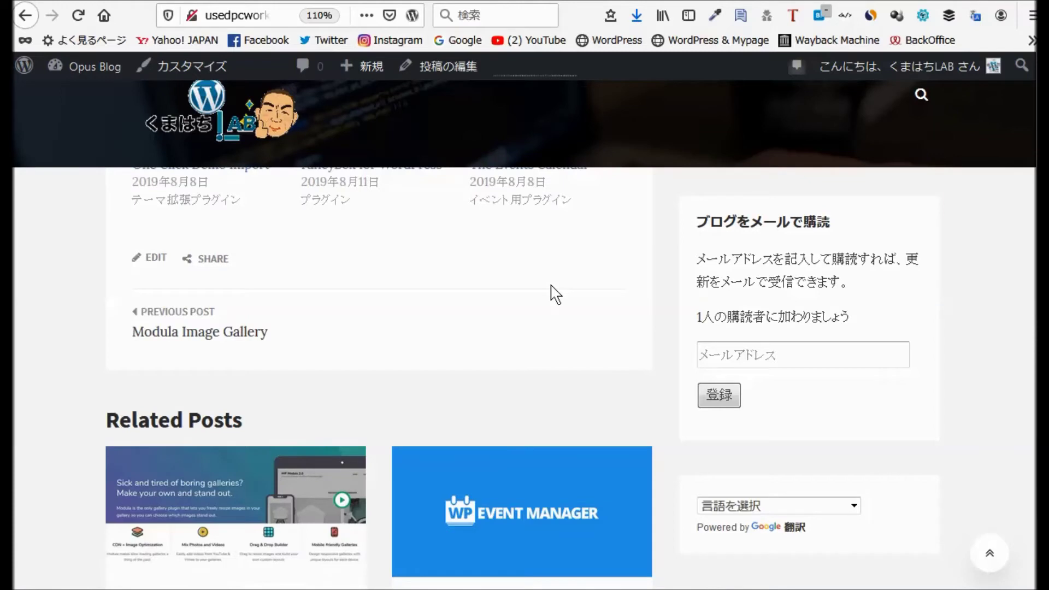
scroll(403, 348, "up", 10)
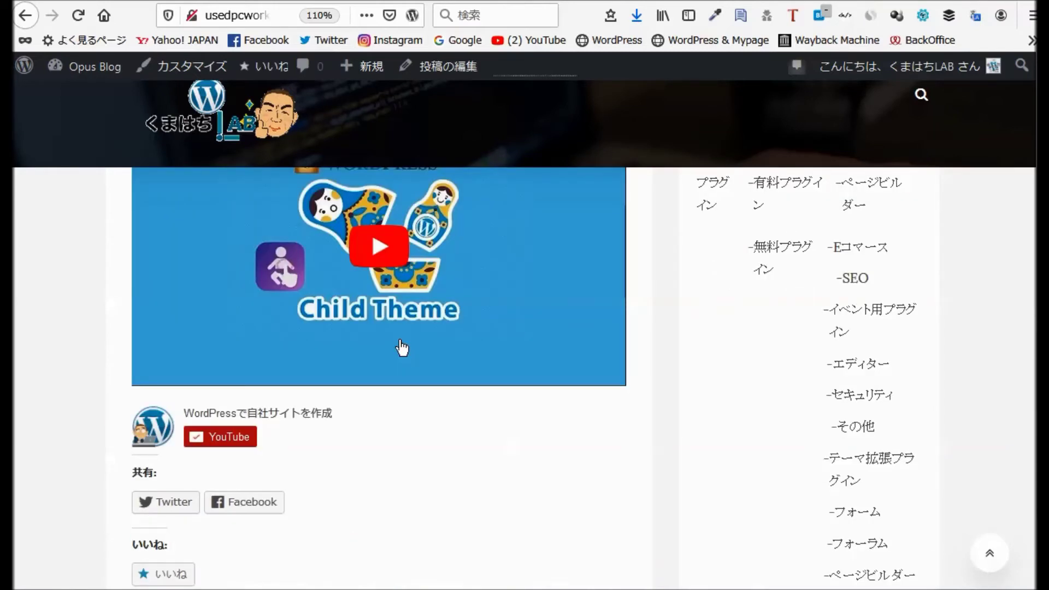
scroll(524, 380, "up", 10)
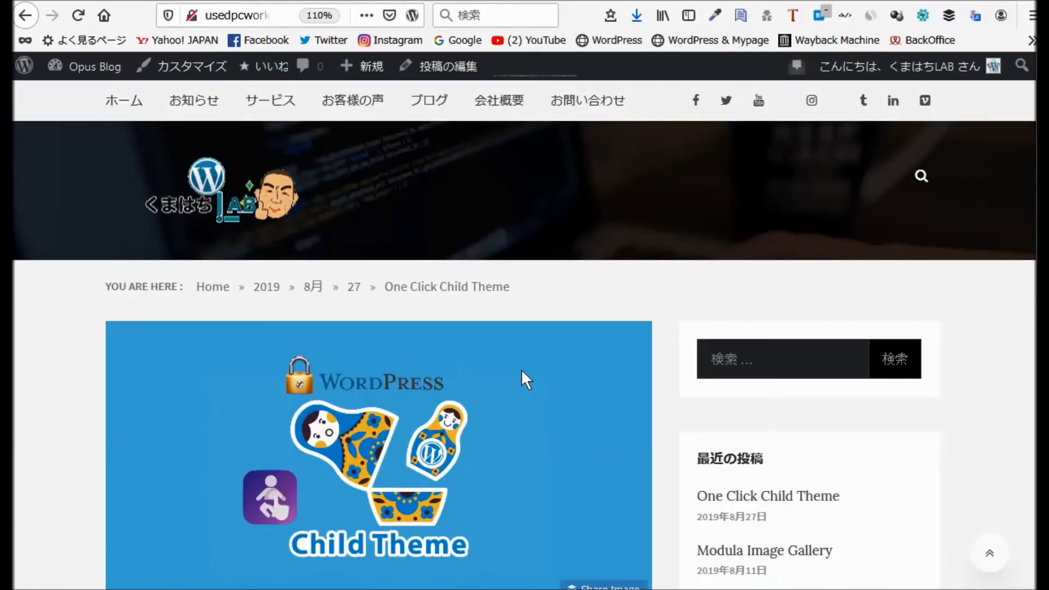
scroll(522, 369, "down", 10)
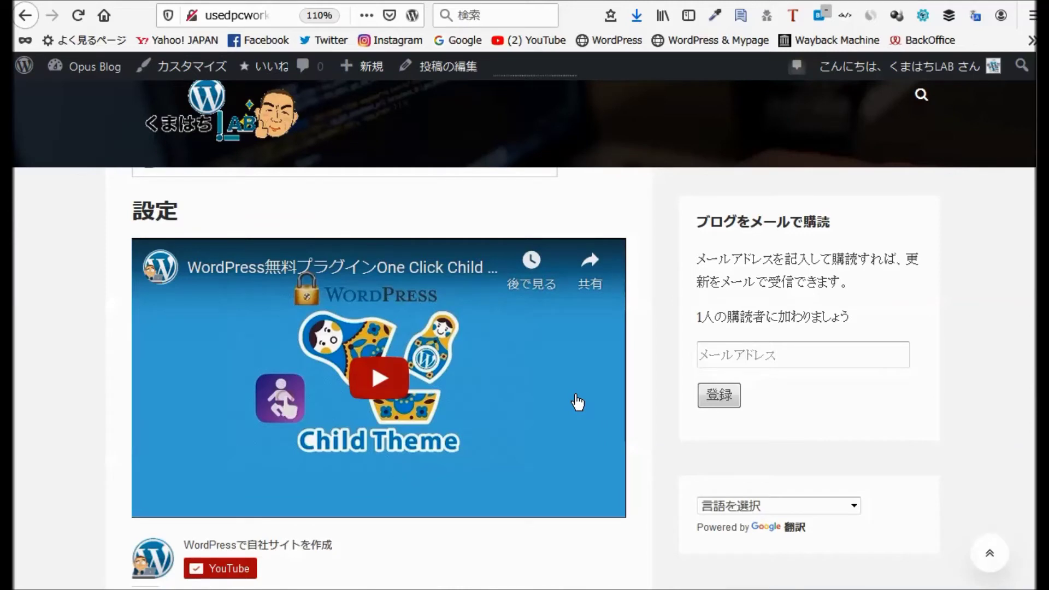
scroll(577, 402, "down", 10)
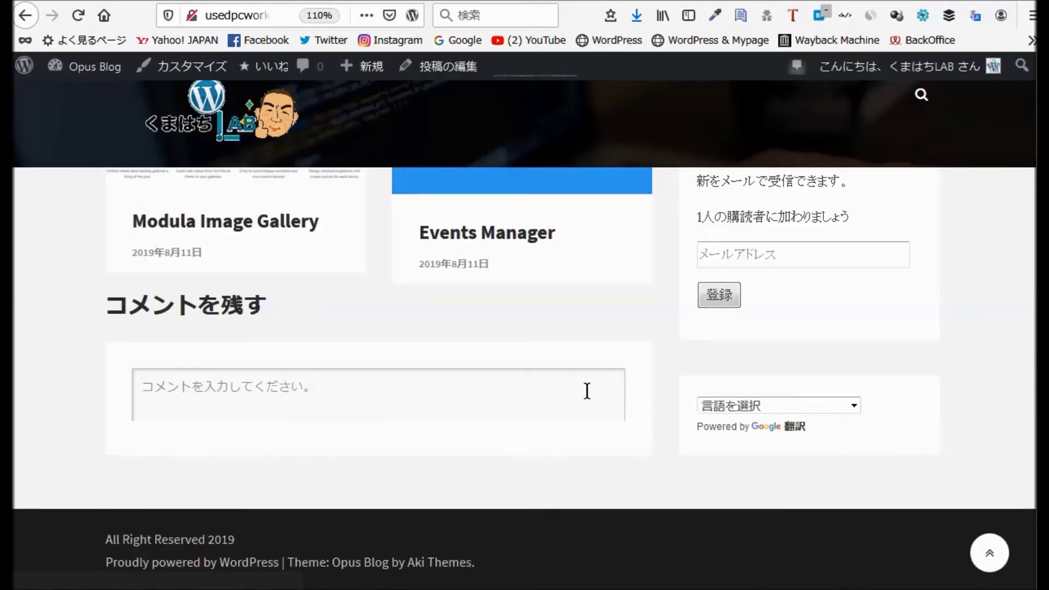
scroll(587, 391, "up", 10)
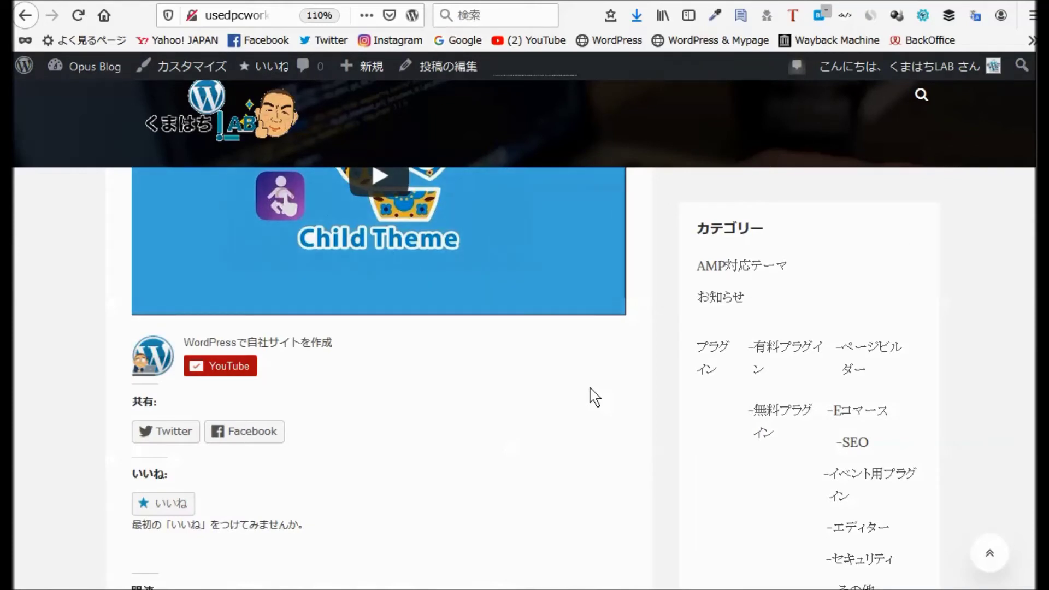
scroll(594, 397, "up", 5)
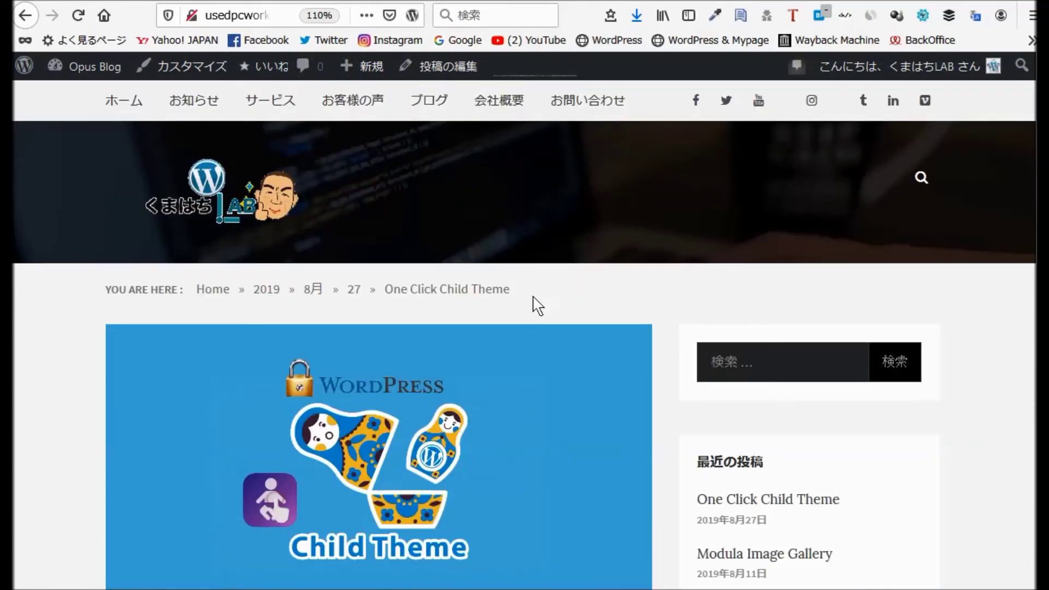
left_click(213, 289)
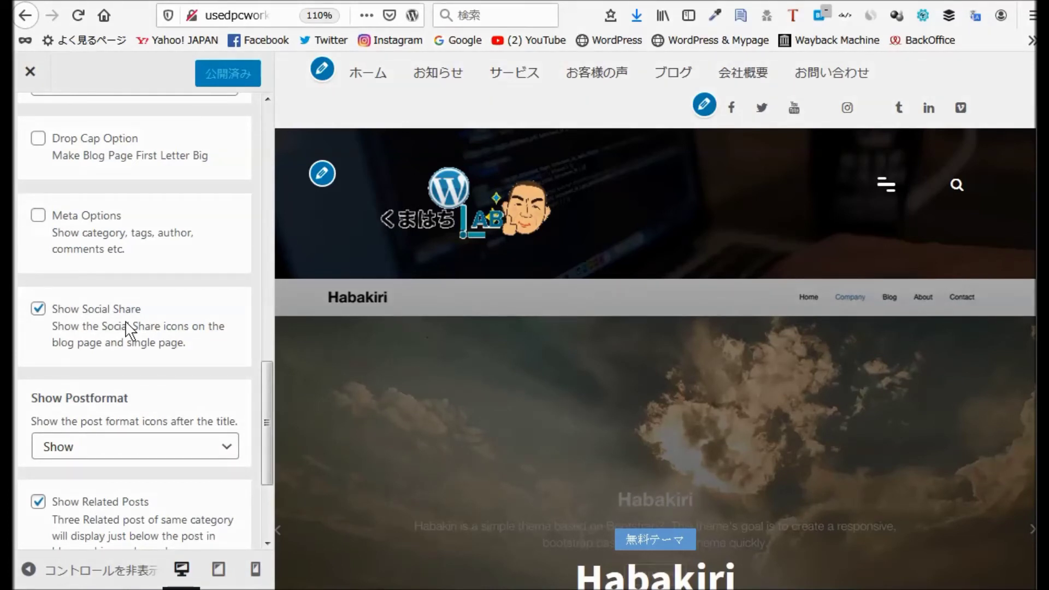
Open the customizer's menu location settings and assign globalmenu to the Primary location.
key("Escape")
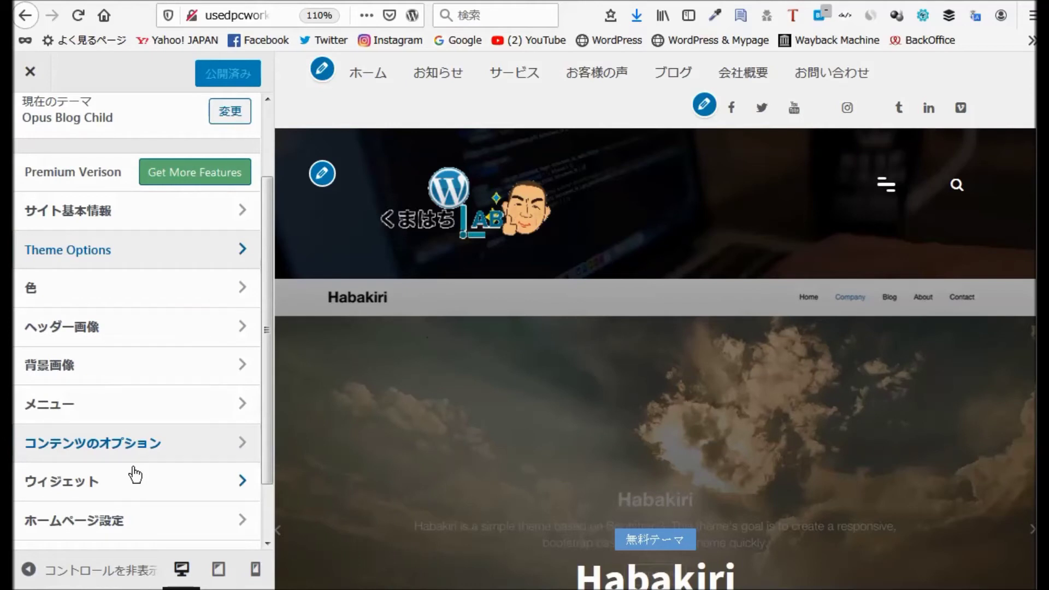
scroll(57, 336, "down", 2)
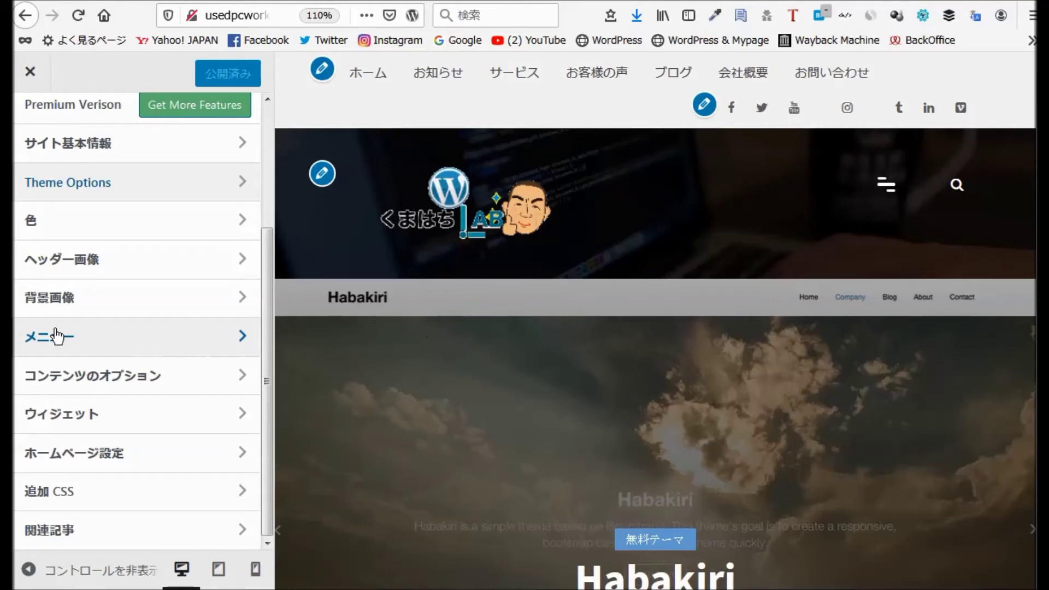
left_click(57, 336)
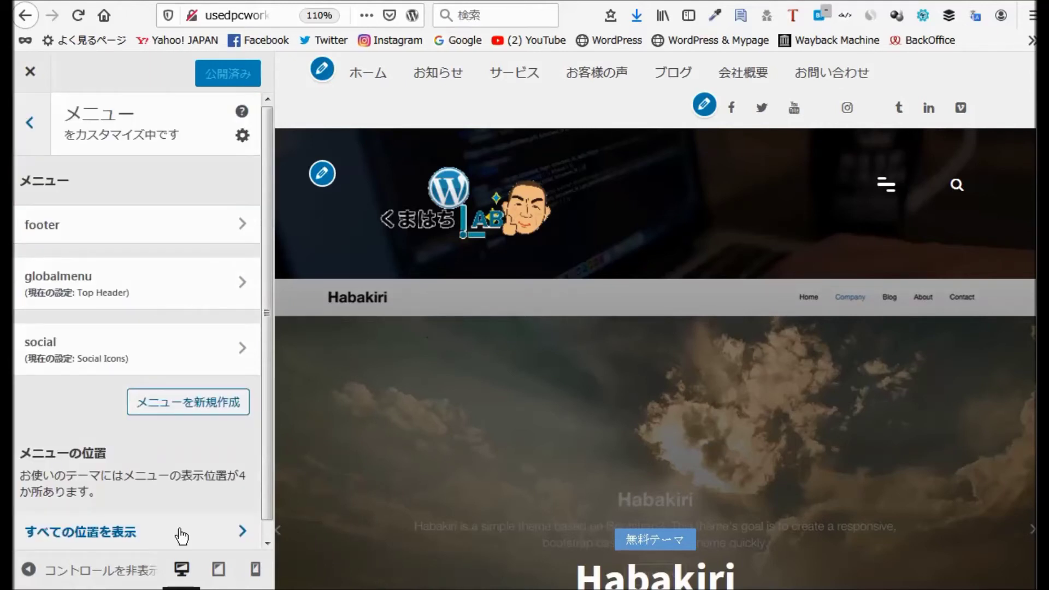
left_click(181, 533)
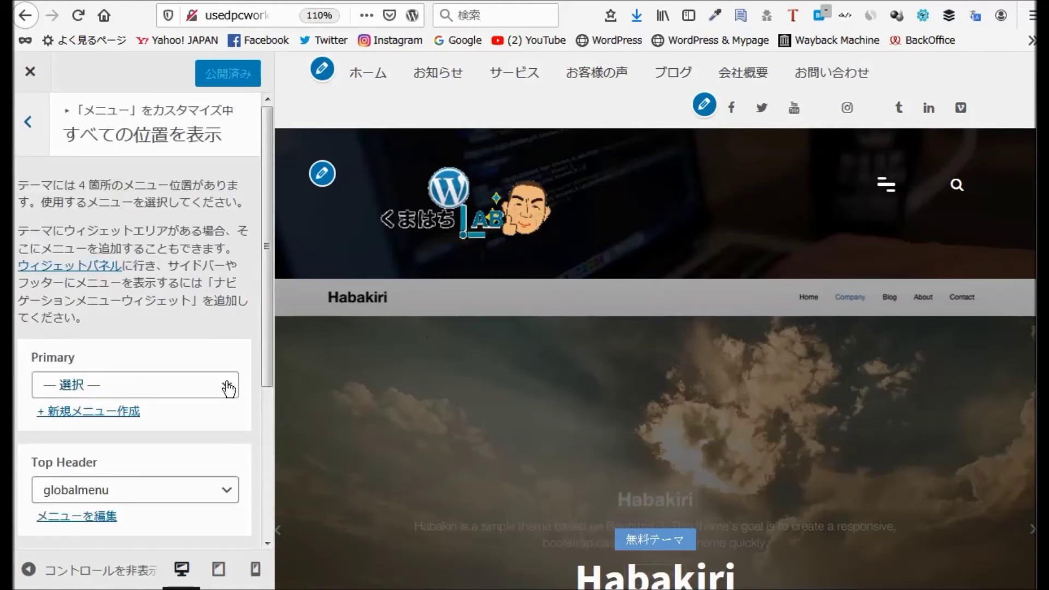
left_click(229, 389)
left_click(201, 341)
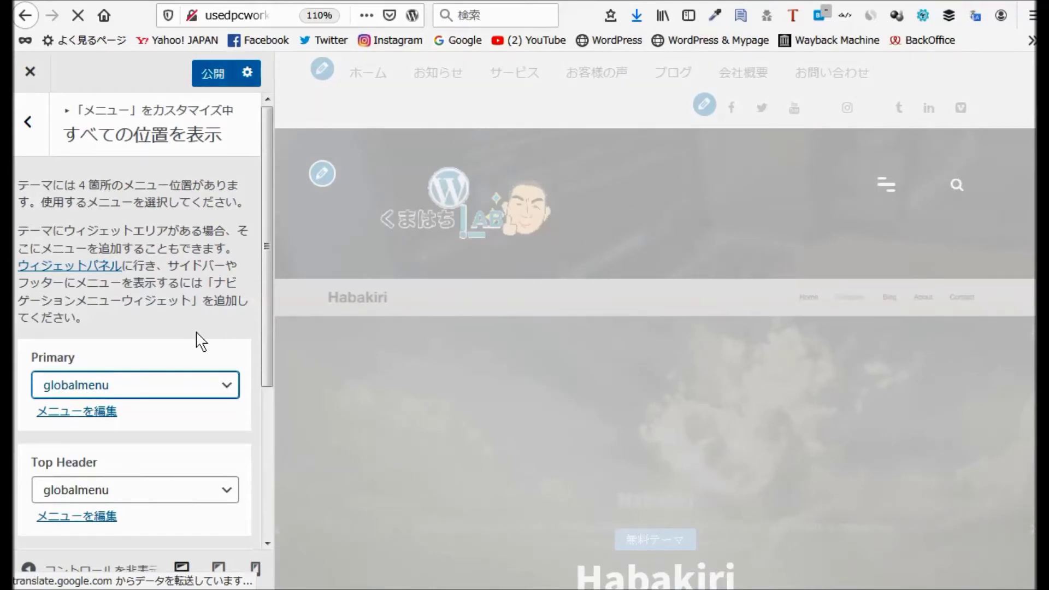
Try to assign the footer menu to the Footer Menu location and set the Primary location back to globalmenu.
scroll(224, 377, "down", 4)
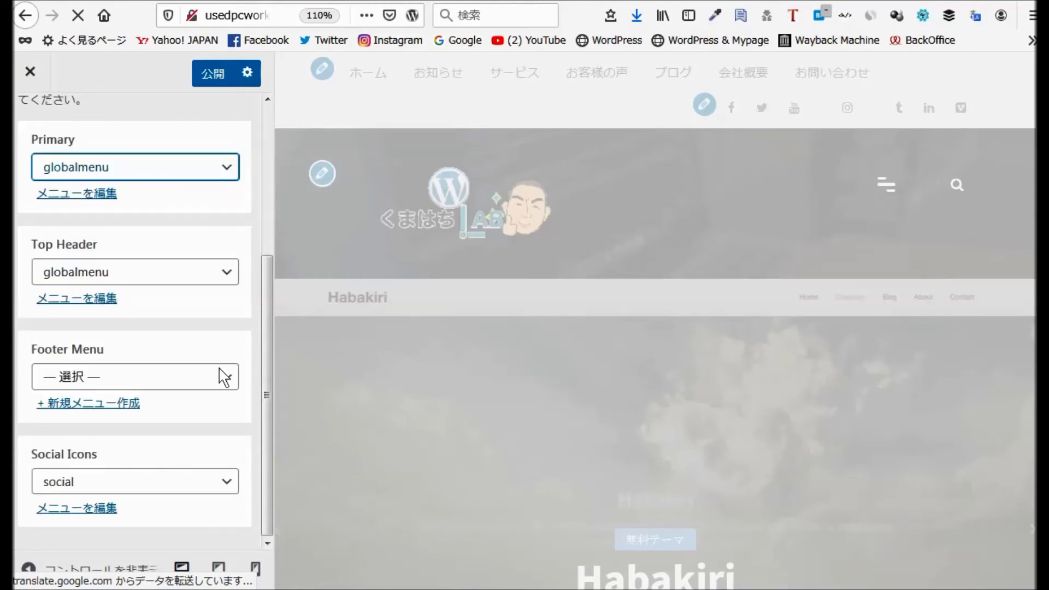
left_click(224, 377)
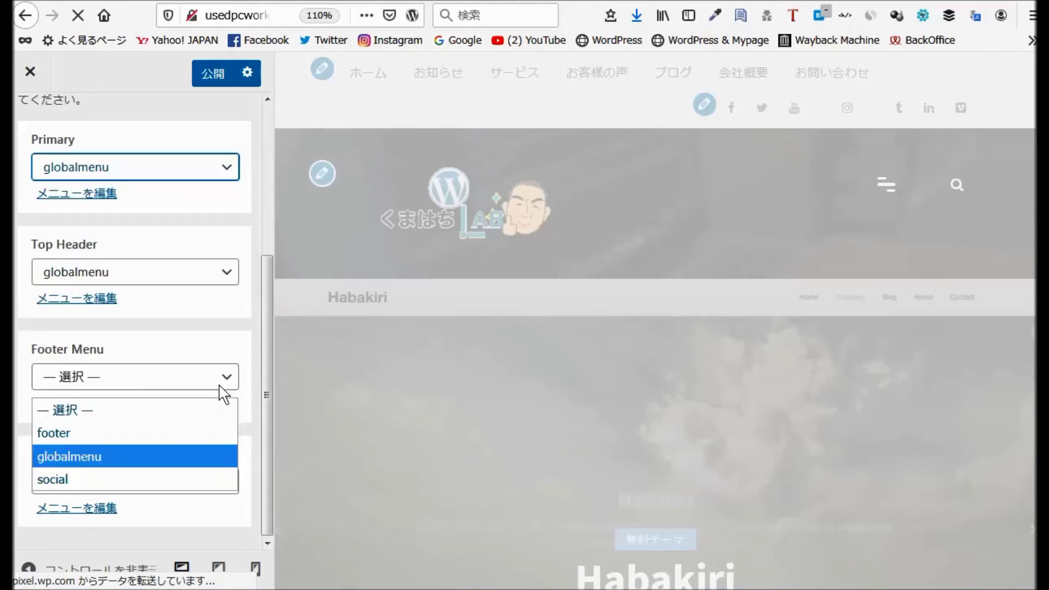
left_click(232, 433)
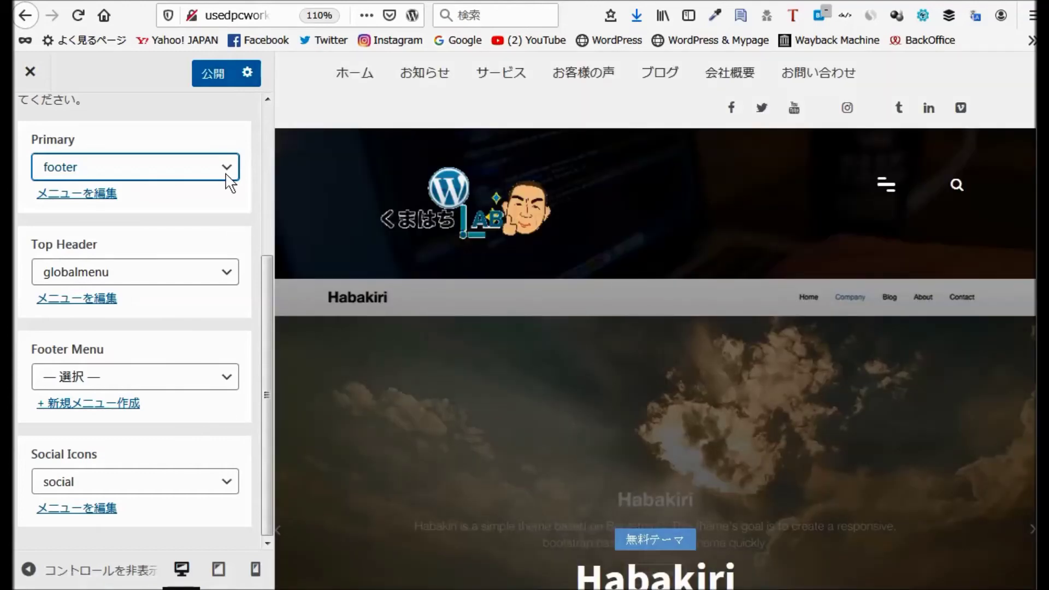
left_click(230, 171)
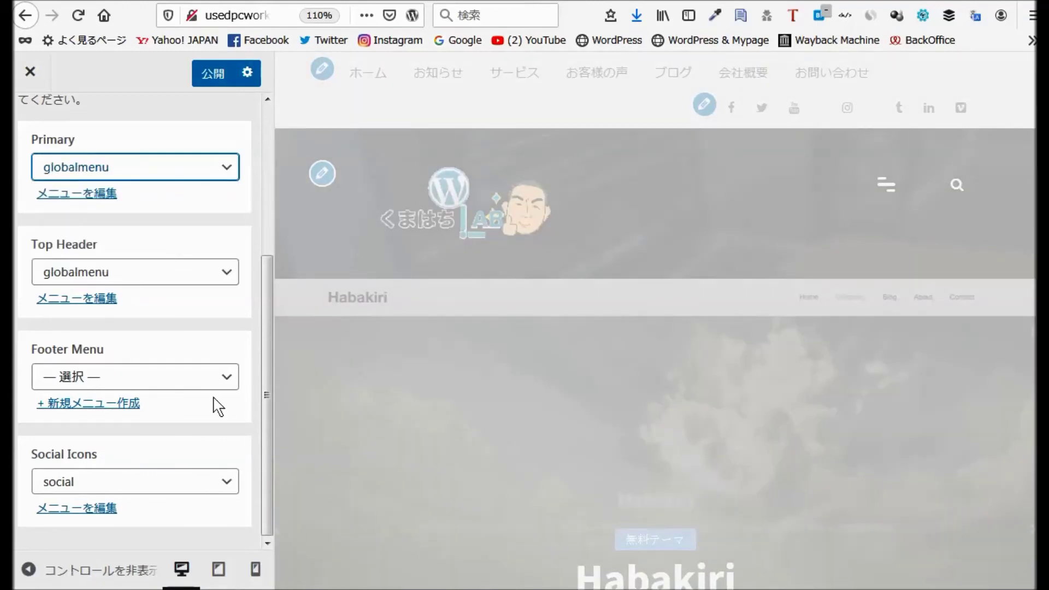
Assign the footer menu to the Footer Menu location and publish the menu changes.
left_click(229, 378)
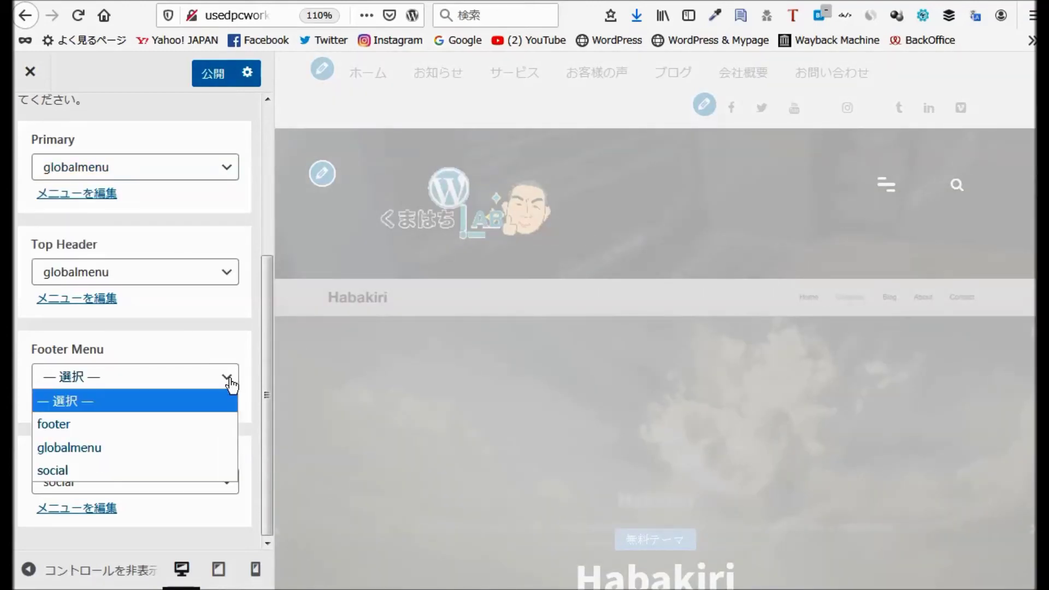
left_click(192, 418)
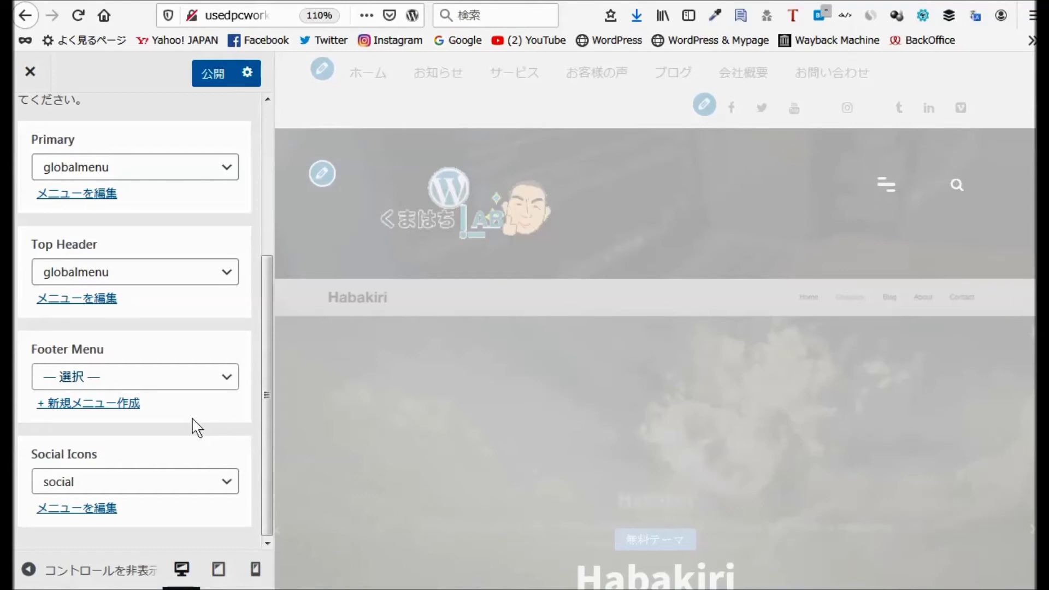
key("Down")
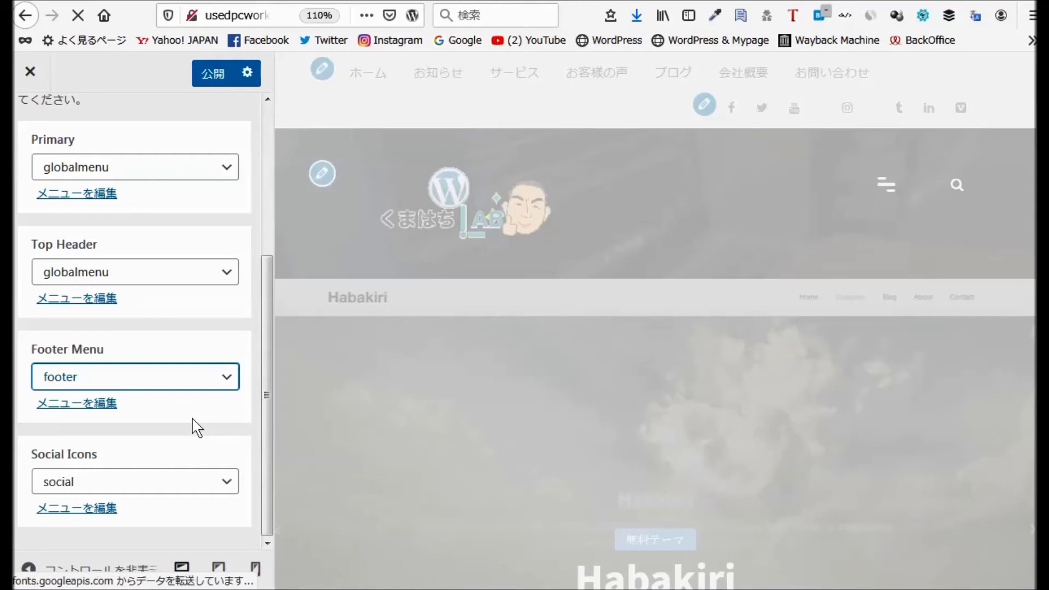
left_click(203, 82)
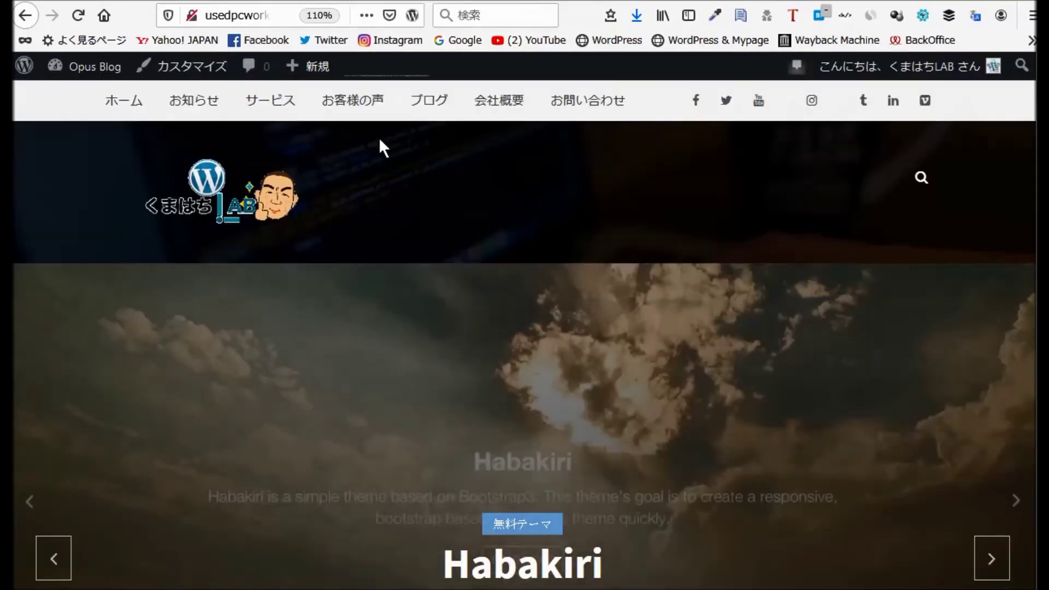
Reload the live front page and examine the header's primary navigation, including the 会社概要 and お問い合わせ submenus.
left_click(77, 15)
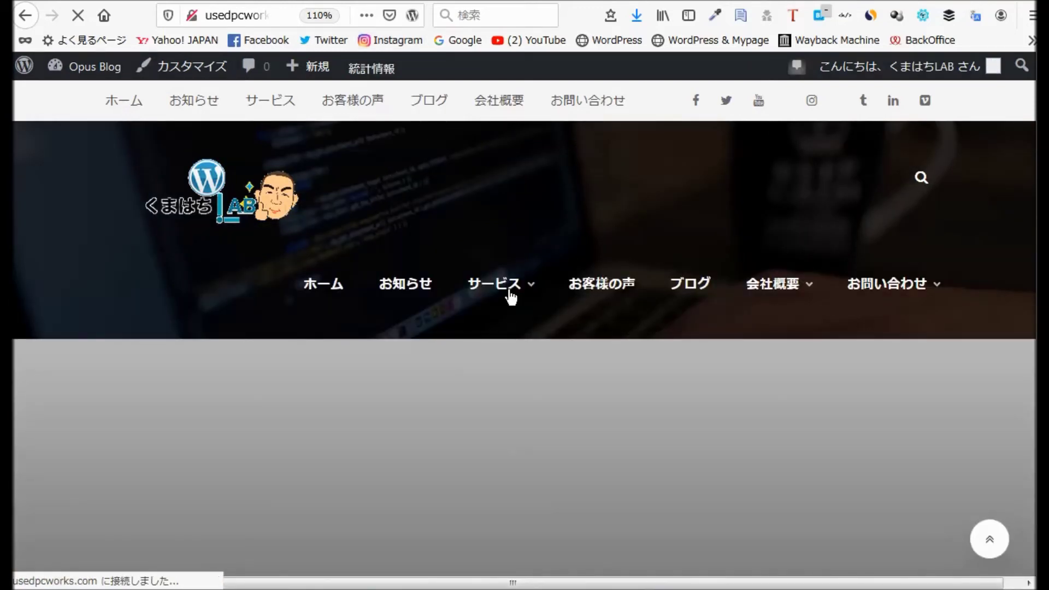
mouse_move(808, 295)
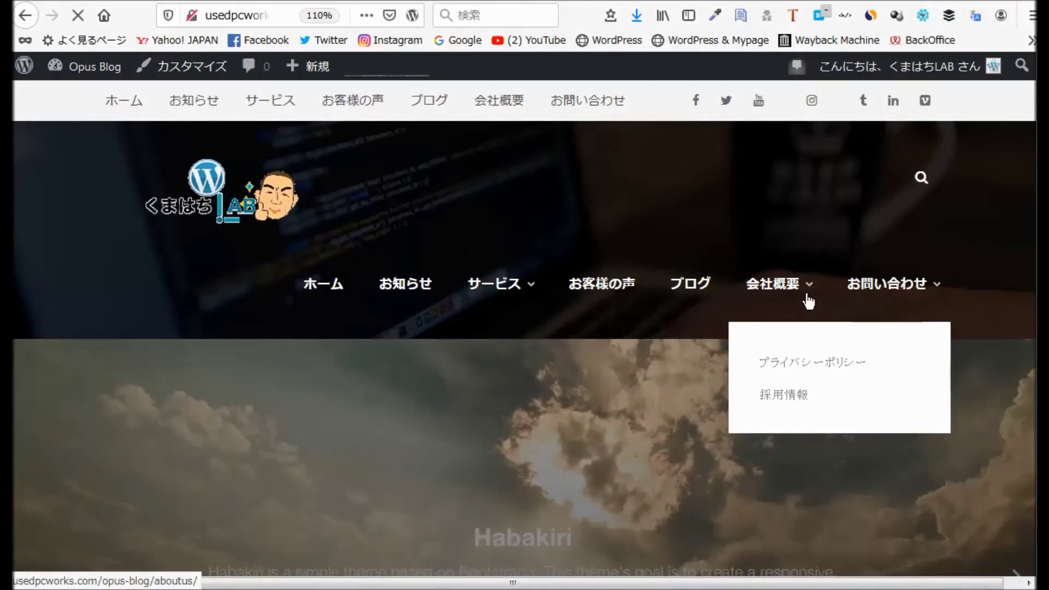
mouse_move(927, 288)
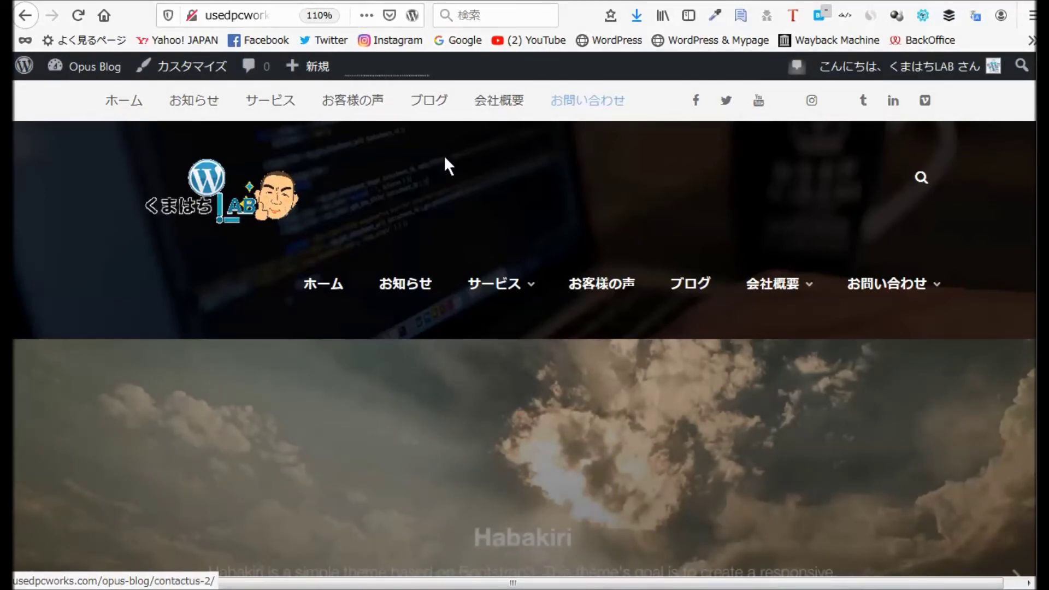
Examine the live front page from the header through the post list and sidebar down to the footer menu links.
scroll(457, 321, "down", 10)
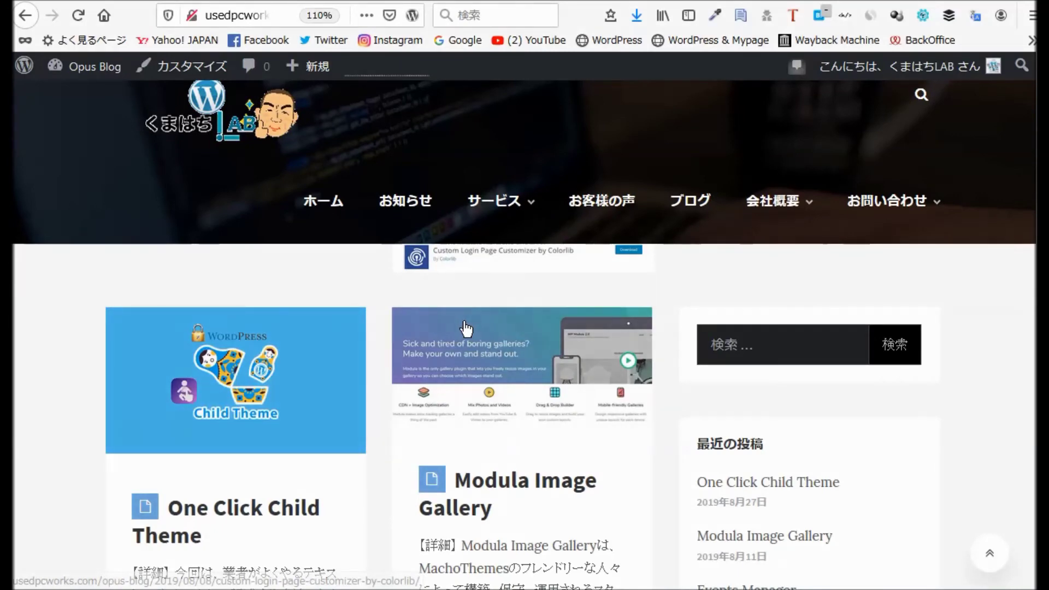
scroll(466, 328, "down", 10)
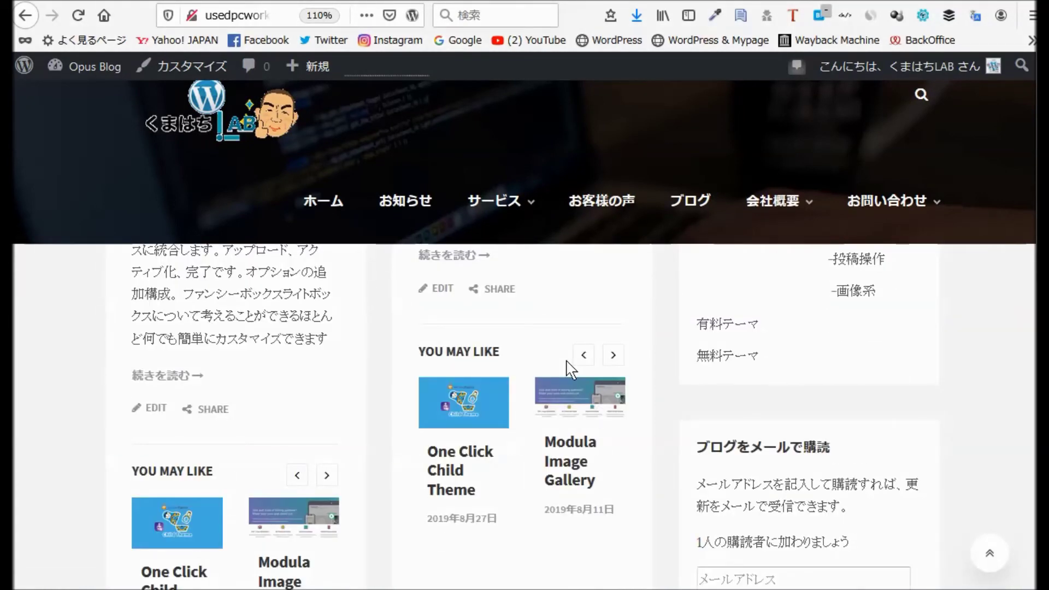
scroll(584, 383, "down", 2)
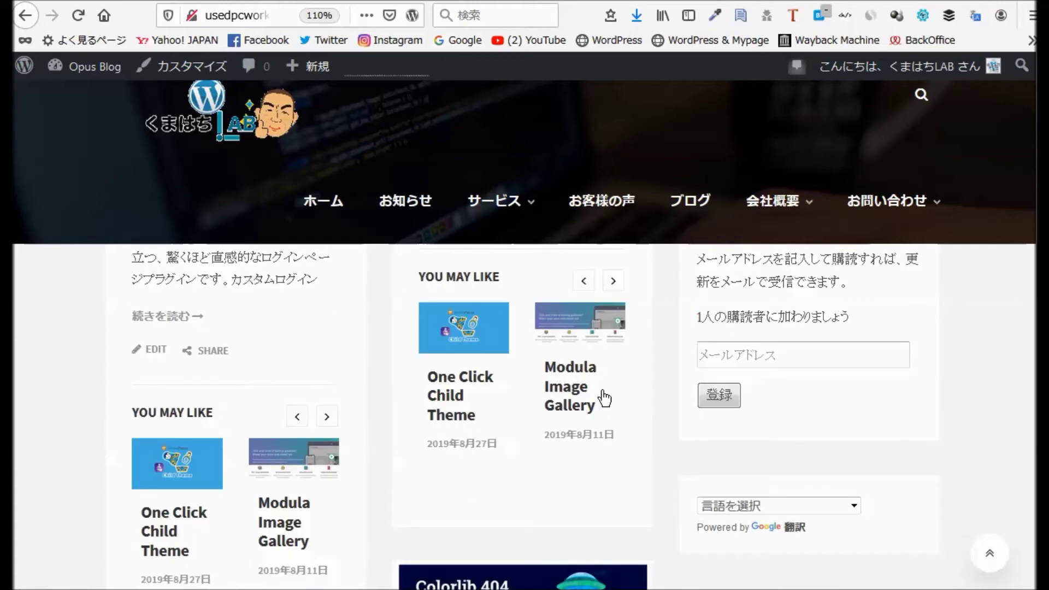
scroll(603, 399, "down", 8)
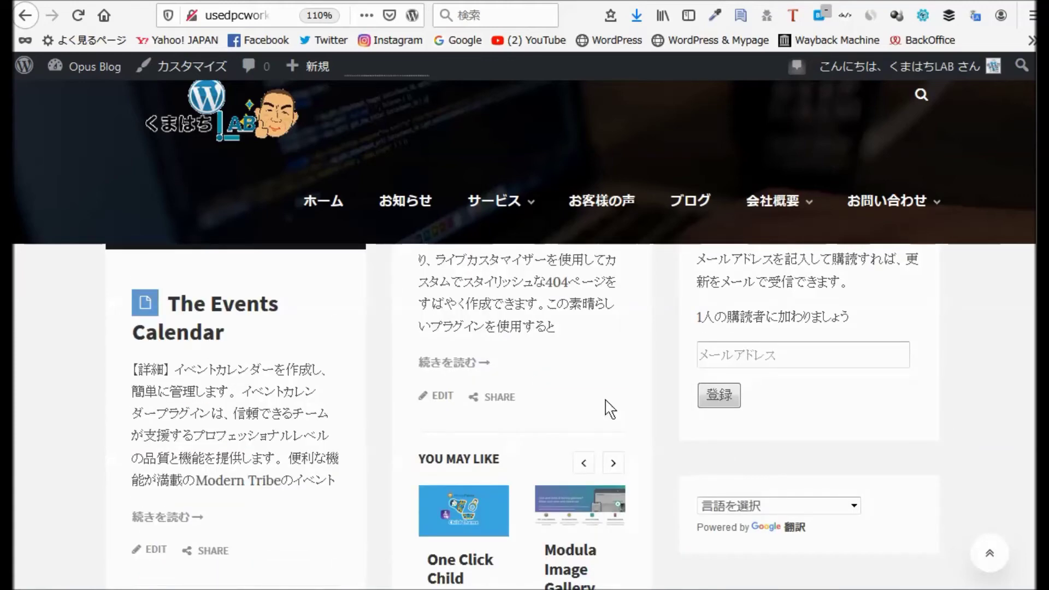
scroll(610, 409, "down", 10)
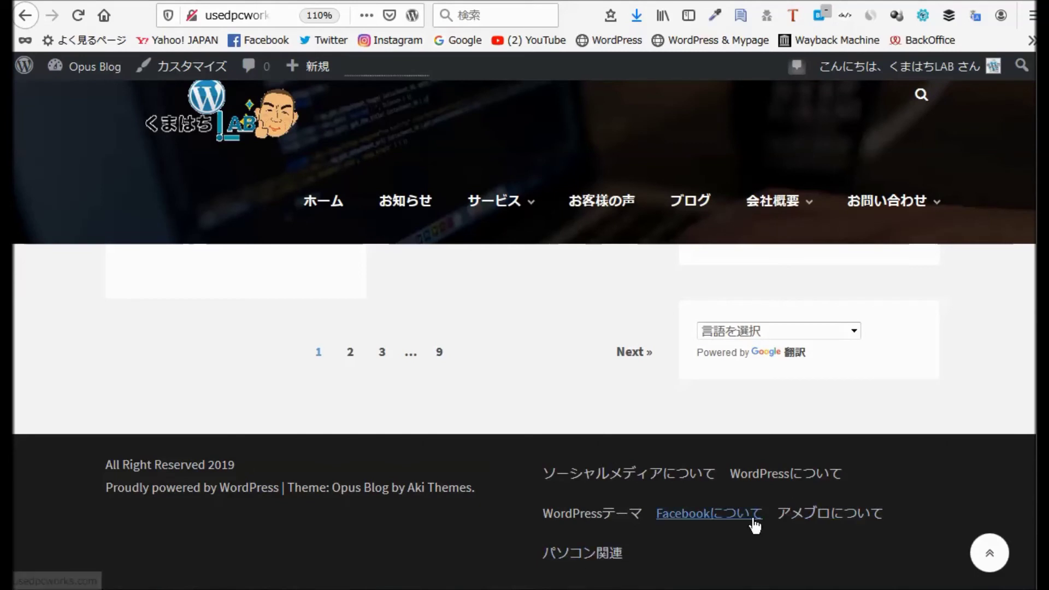
scroll(524, 471, "up", 2)
scroll(558, 471, "up", 5)
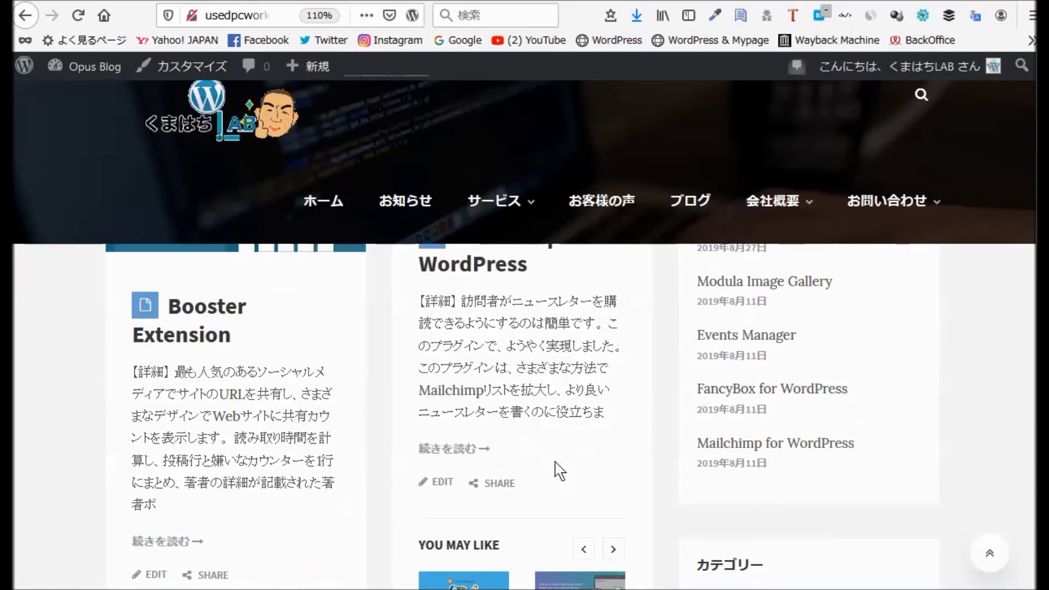
scroll(559, 470, "up", 10)
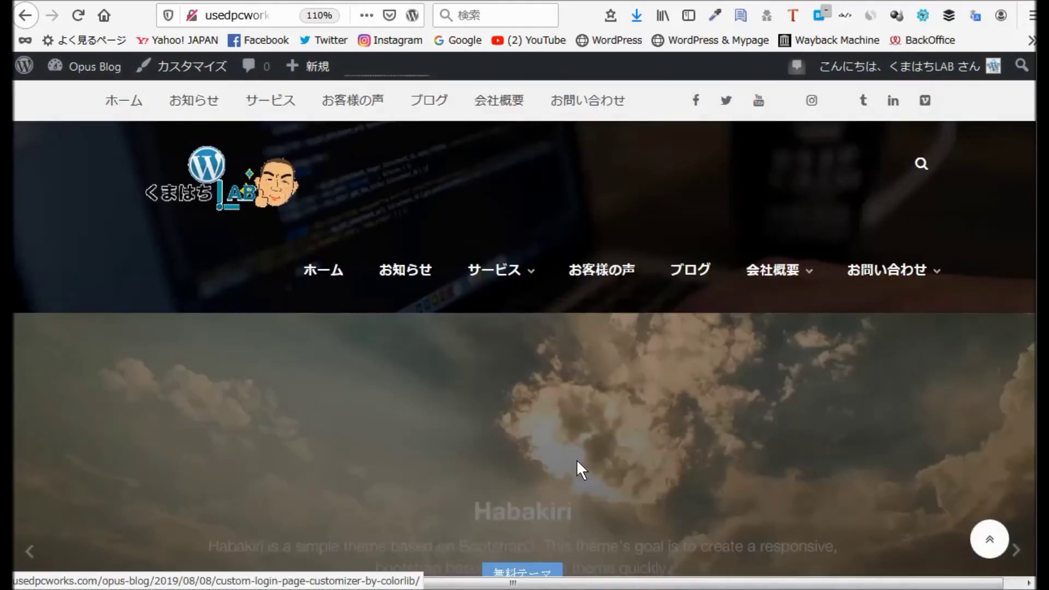
scroll(568, 459, "up", 1)
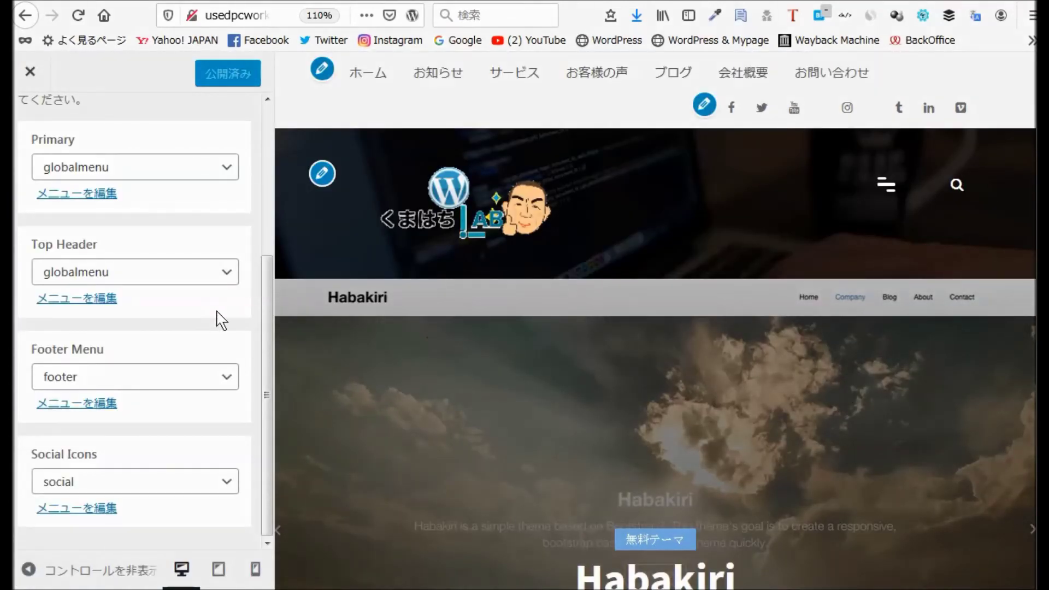
Leave the customizer's menu location settings and look through the theme's widget areas from Sidebar to Footer Four.
scroll(220, 318, "up", 4)
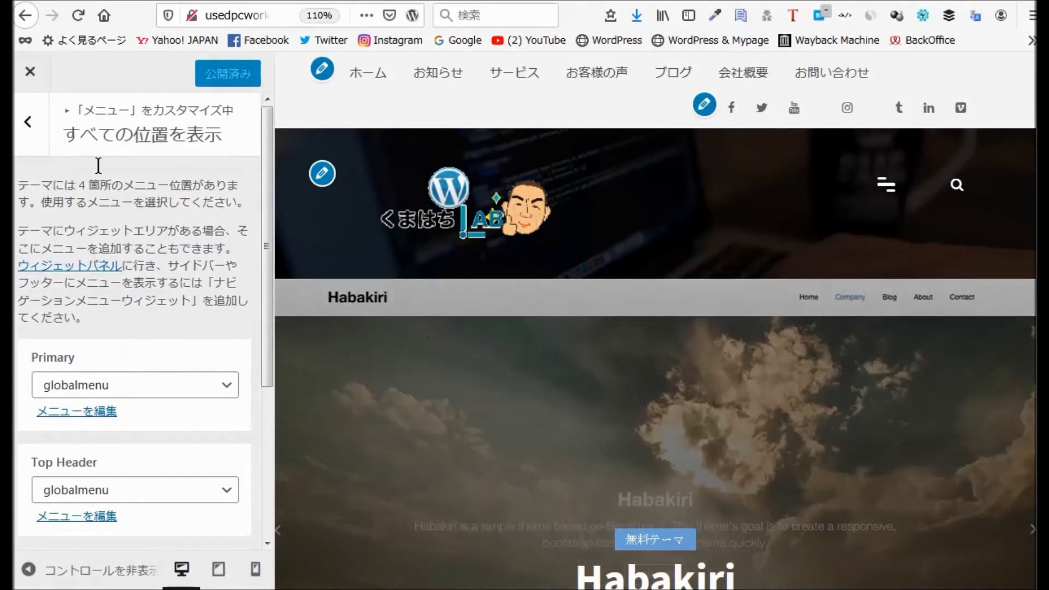
left_click(28, 121)
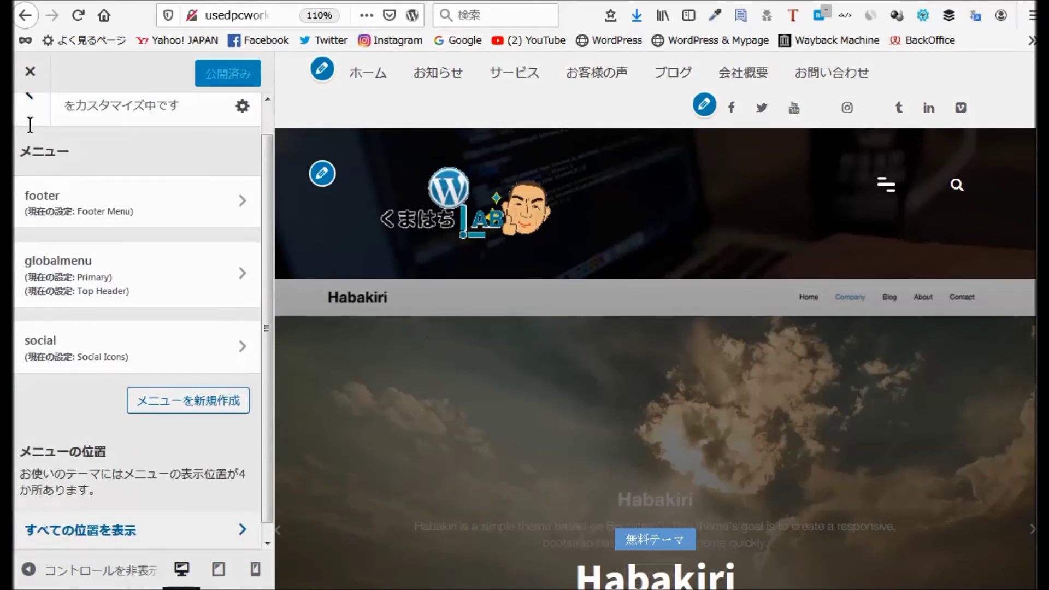
left_click(30, 97)
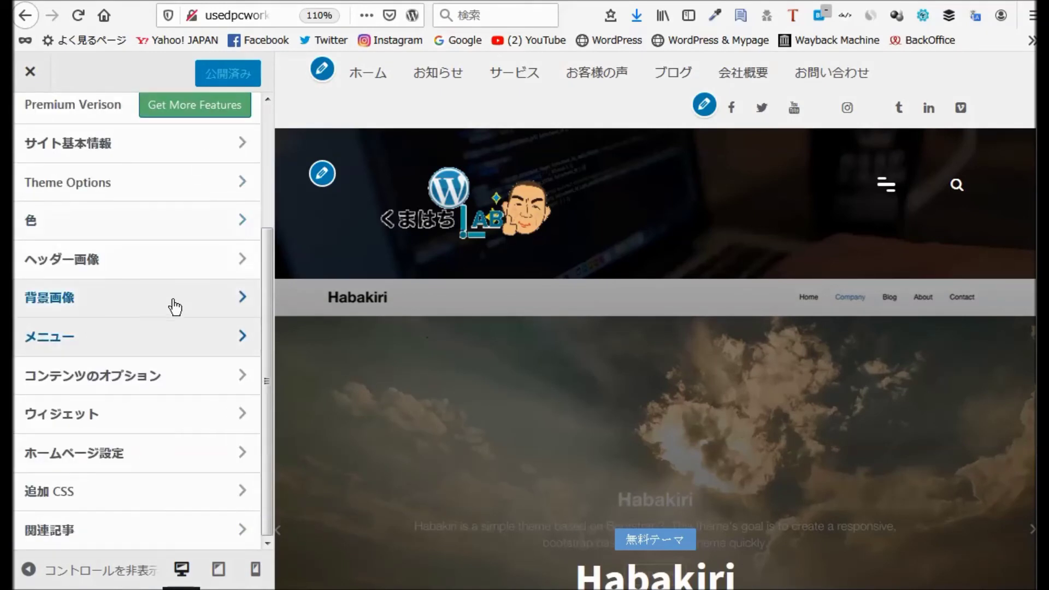
left_click(78, 424)
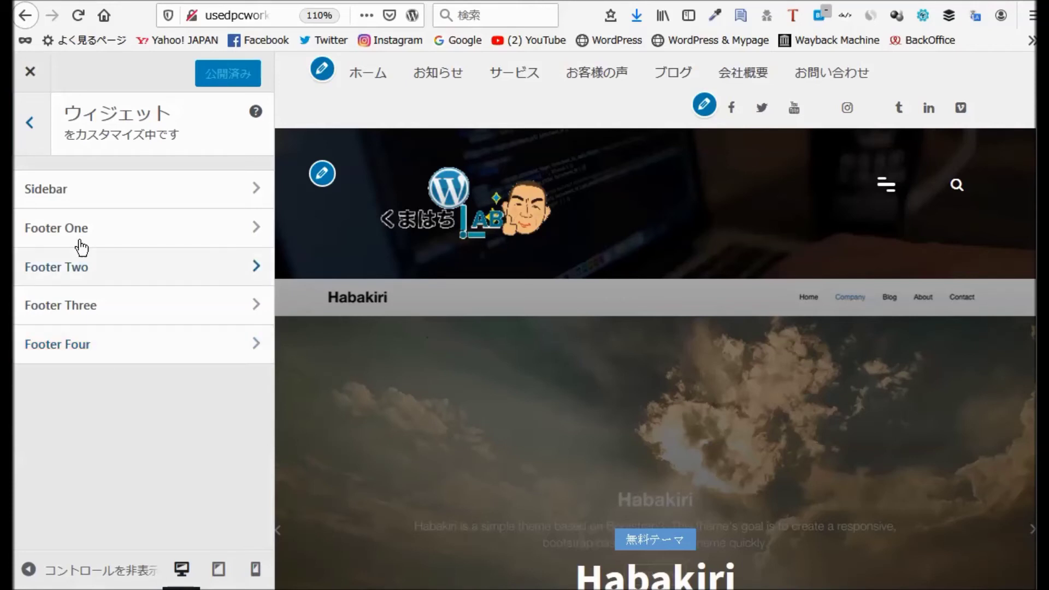
left_click(29, 116)
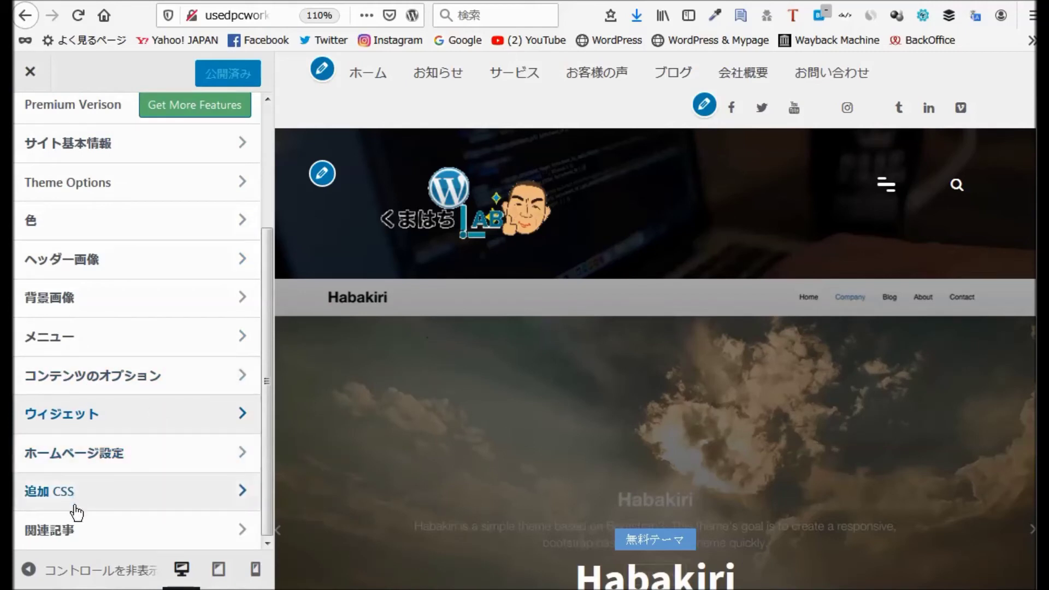
scroll(189, 416, "up", 5)
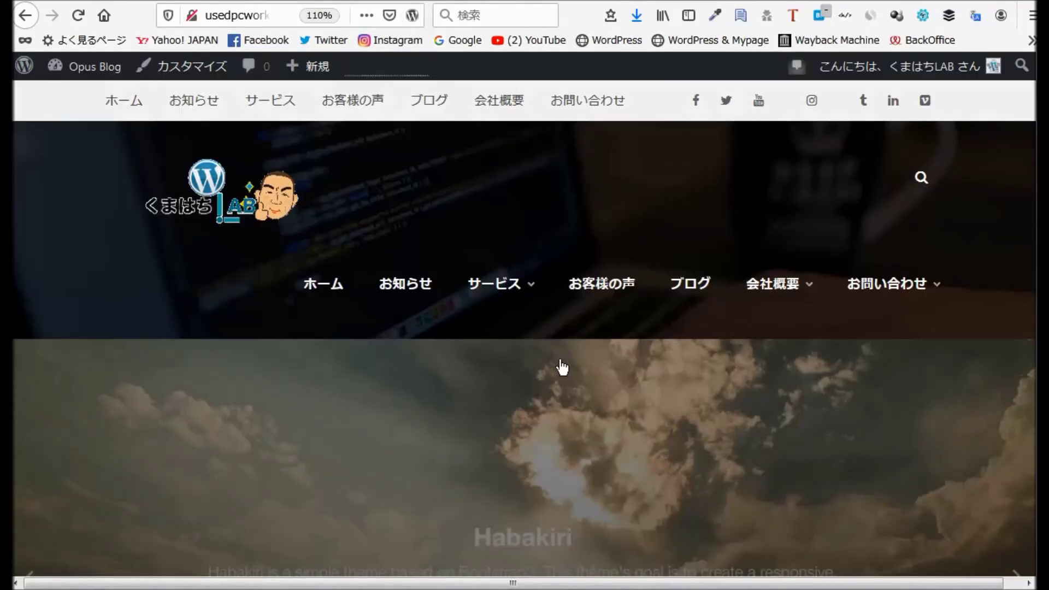
Look over the live front page's slider, featured boxes and first posts beside the sidebar.
scroll(566, 370, "down", 5)
scroll(600, 367, "down", 5)
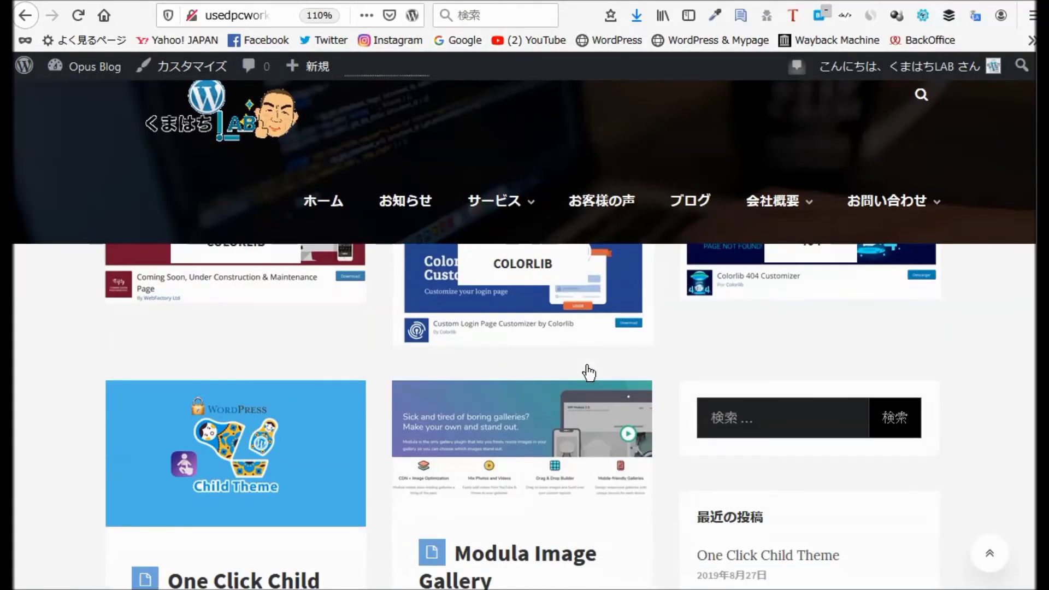
scroll(608, 370, "up", 10)
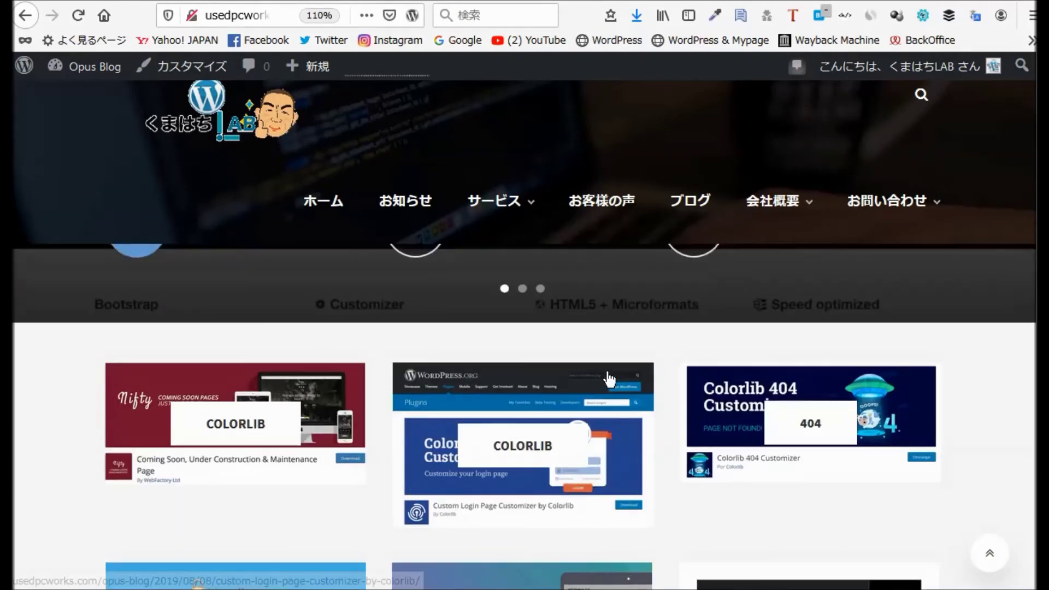
scroll(603, 376, "up", 1)
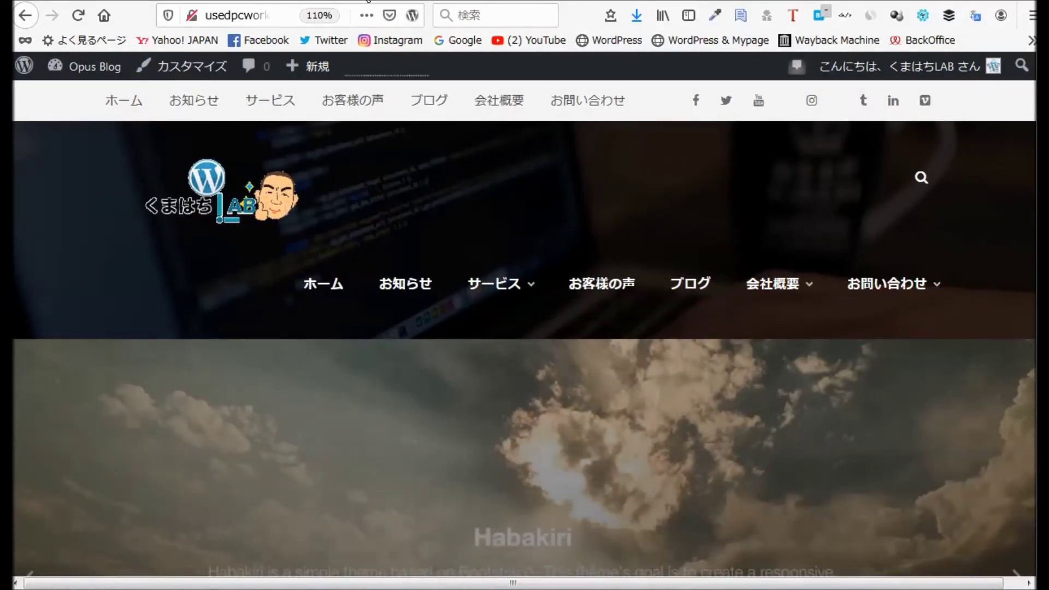
Close the customizer and open the ウィジェット management page in the WordPress admin.
left_click(369, 1)
left_click(30, 74)
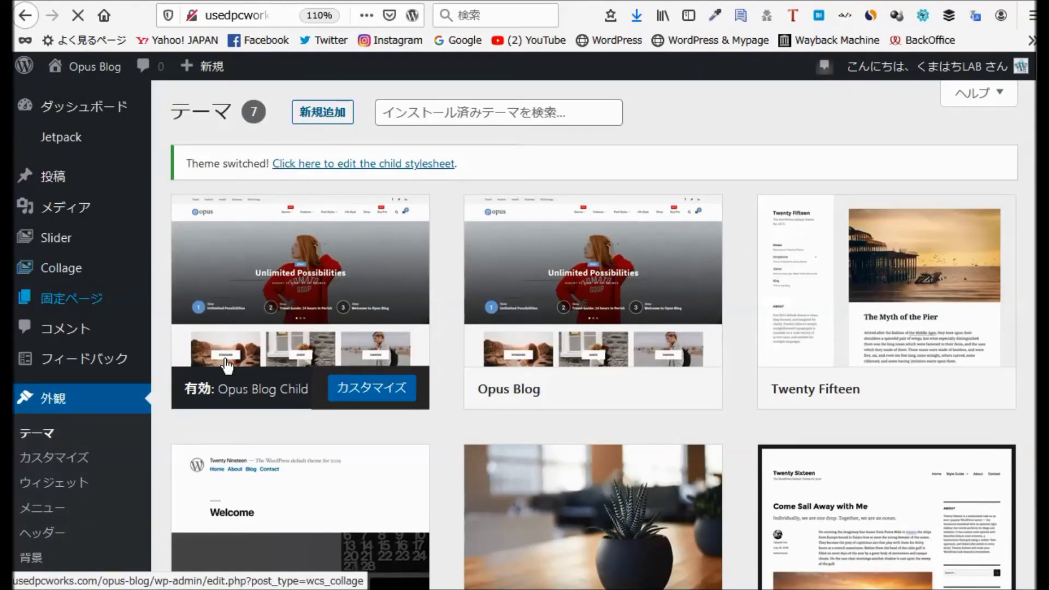
scroll(162, 407, "down", 5)
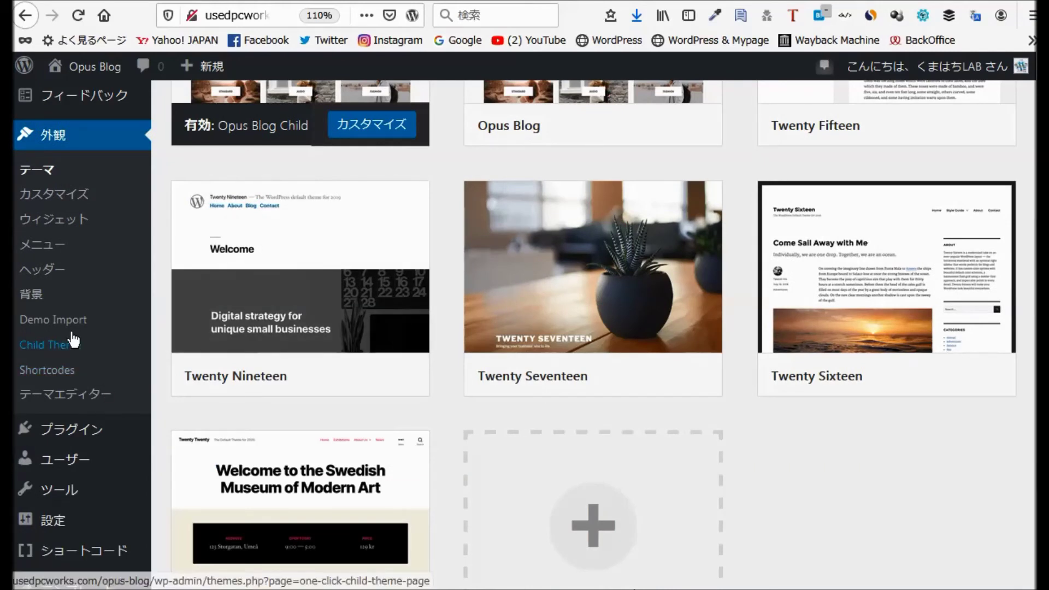
left_click(71, 223)
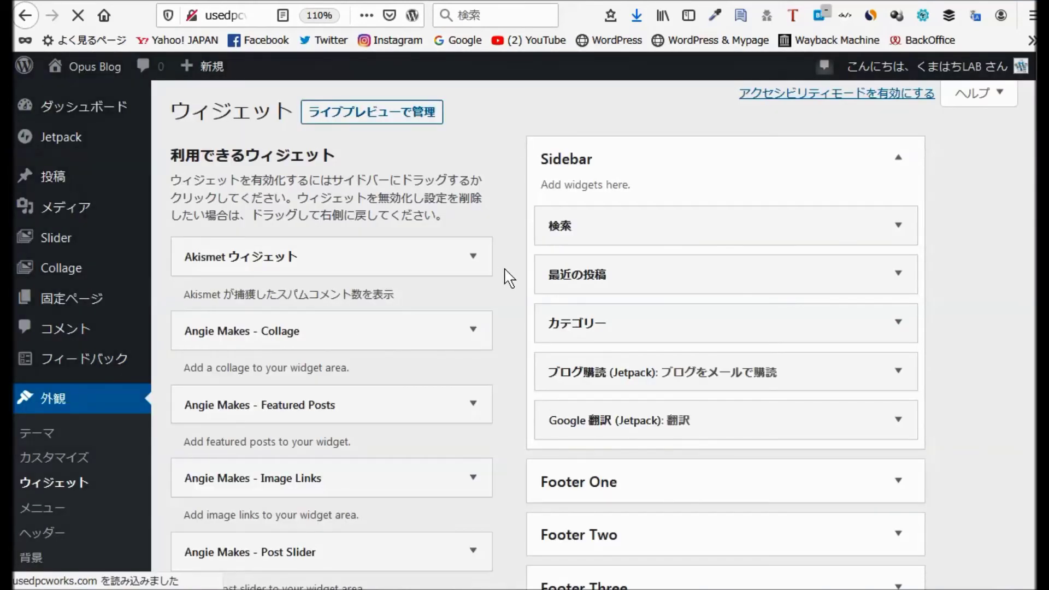
Add the Gravatar プロフィール (Jetpack) widget to the Sidebar area and place it directly below the 検索 widget.
scroll(508, 276, "down", 3)
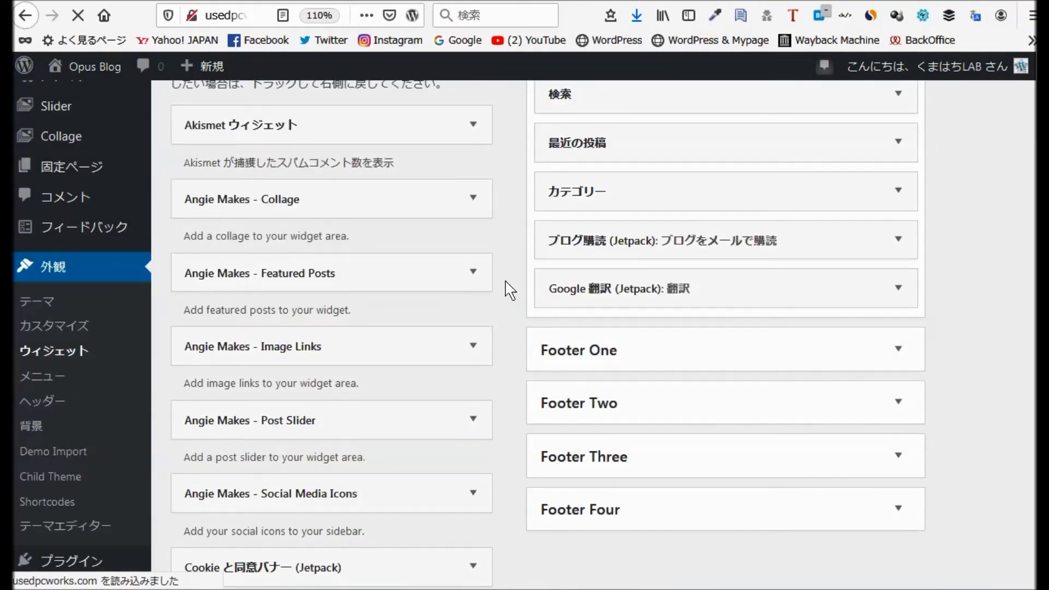
scroll(524, 289, "down", 3)
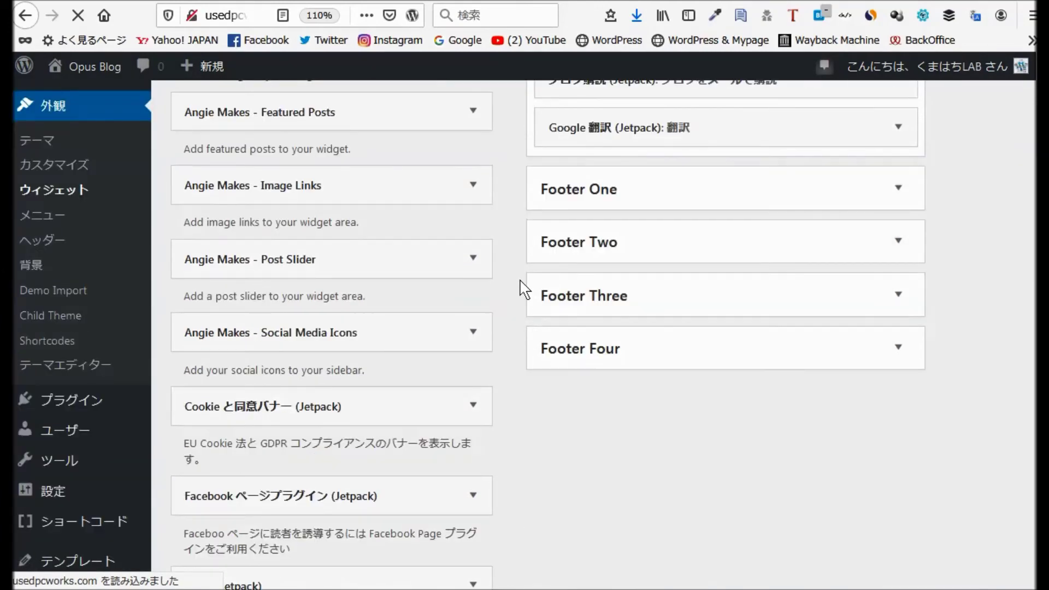
scroll(525, 290, "down", 6)
scroll(524, 290, "down", 2)
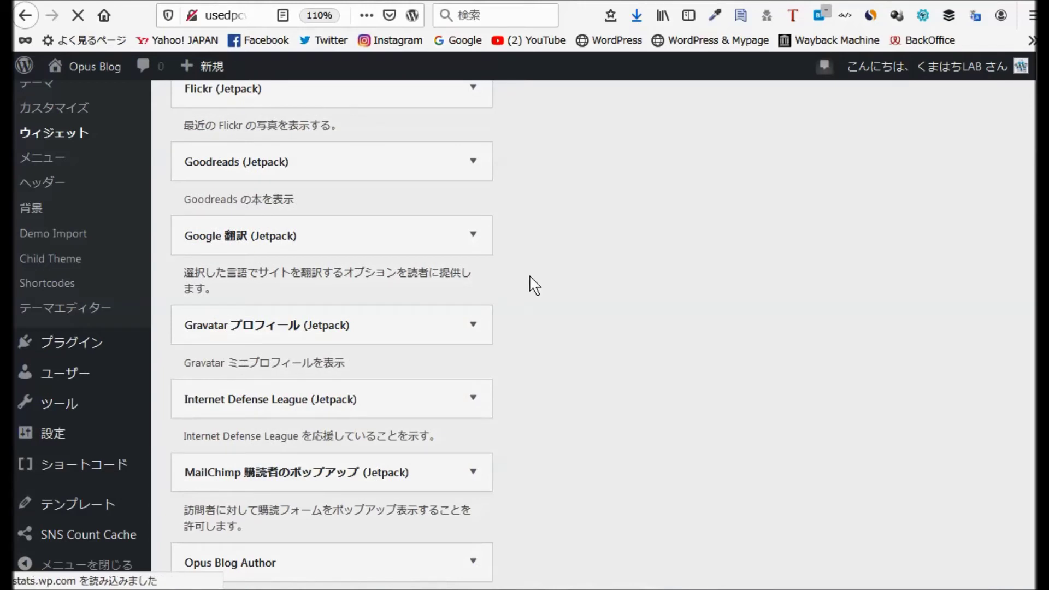
left_click(474, 326)
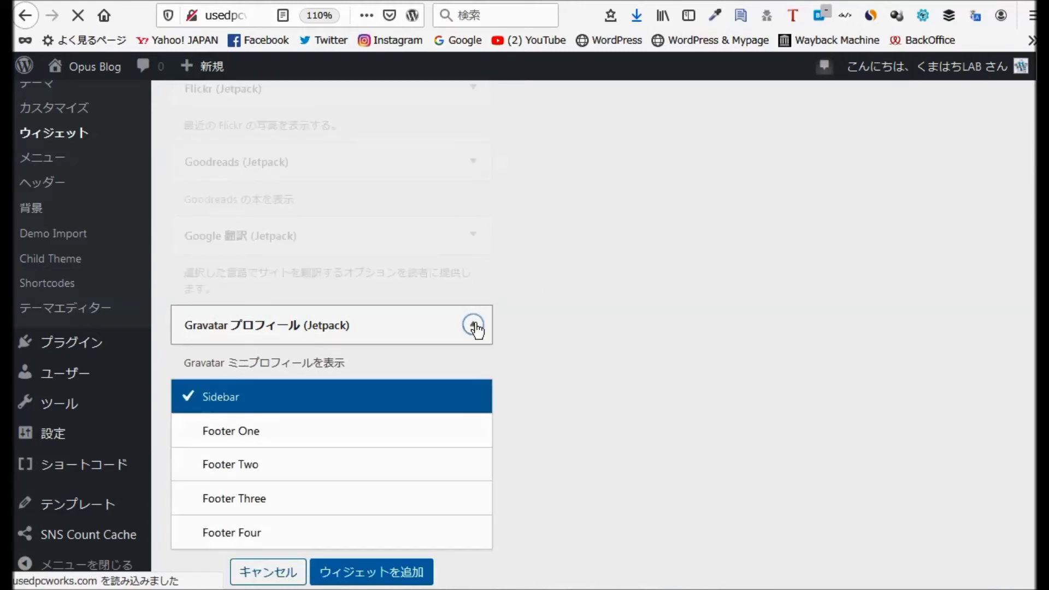
left_click(346, 563)
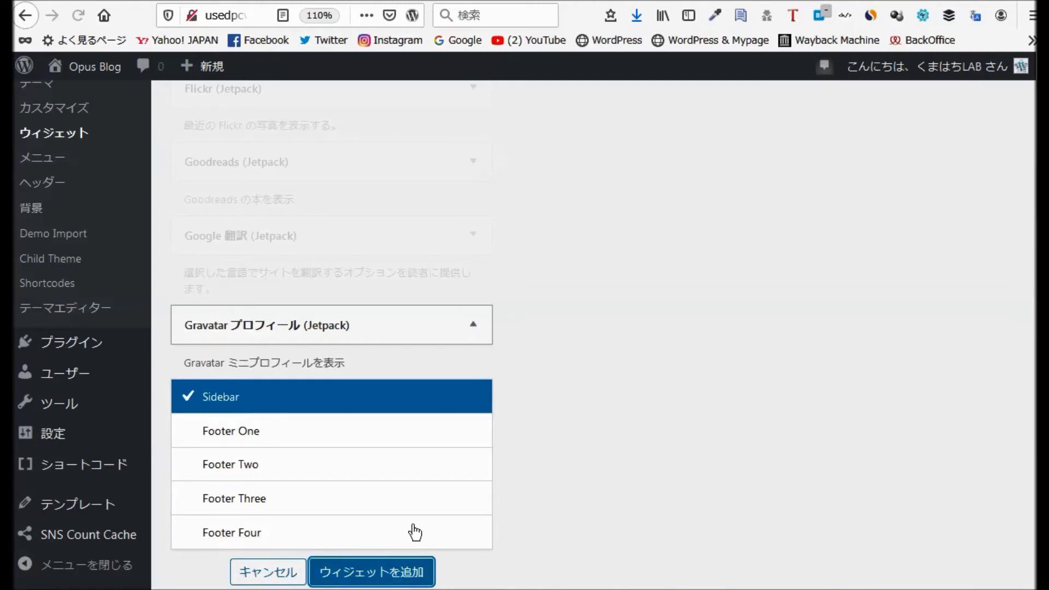
left_click(371, 572)
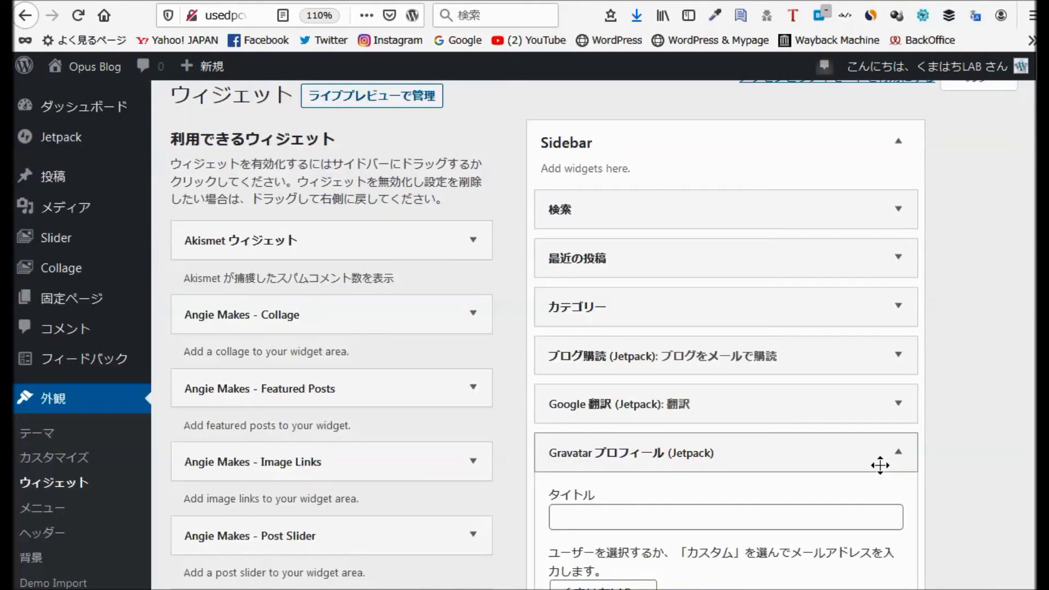
left_click(899, 451)
left_click_drag(738, 449, 727, 257)
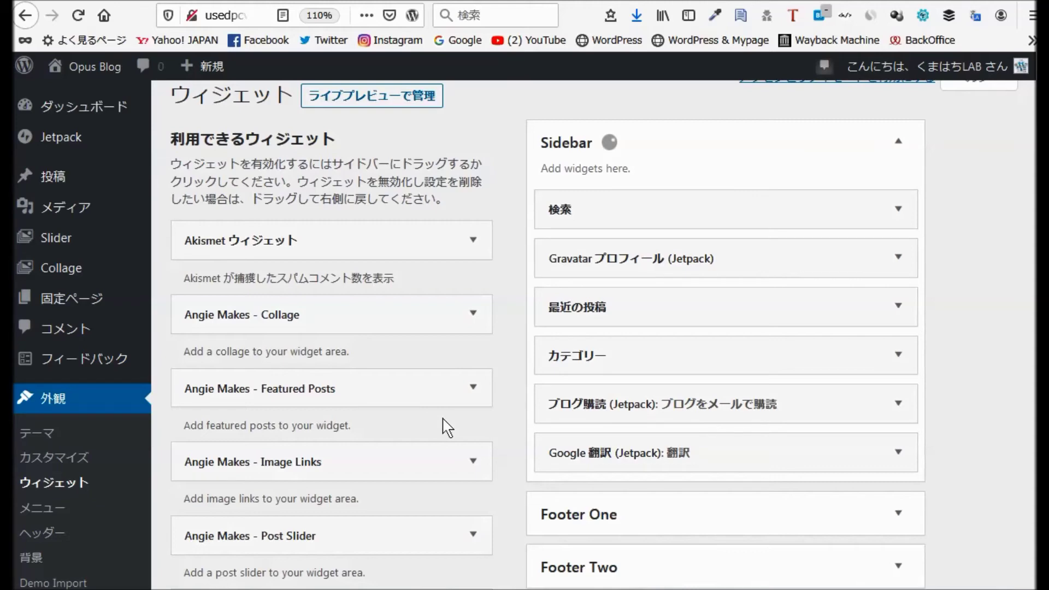
Add the Opus Blog Social widget to the Sidebar area and place it directly below the Gravatar プロフィール widget.
scroll(447, 427, "down", 2)
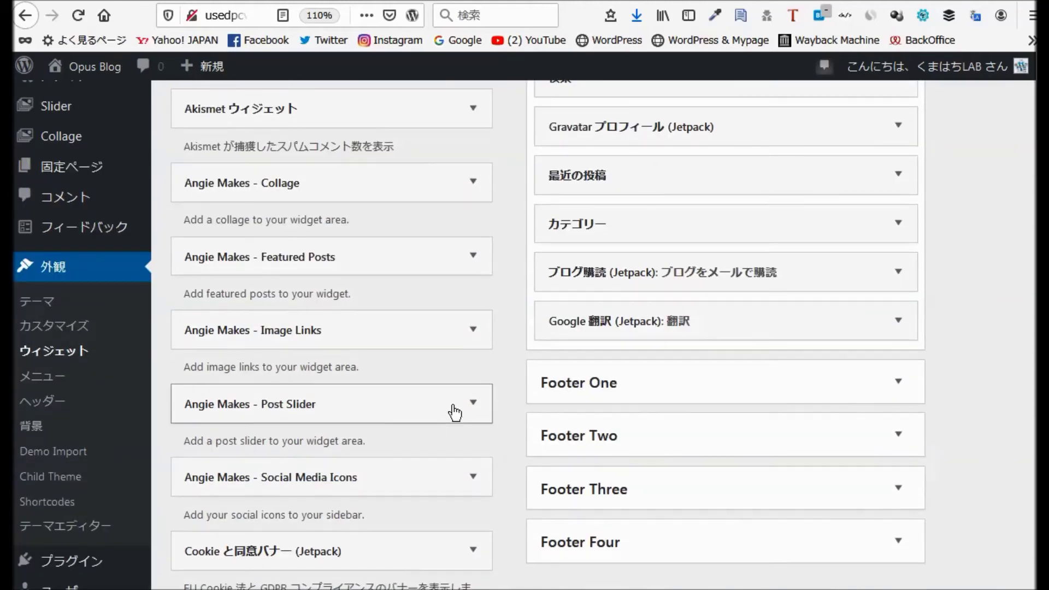
scroll(455, 414, "down", 8)
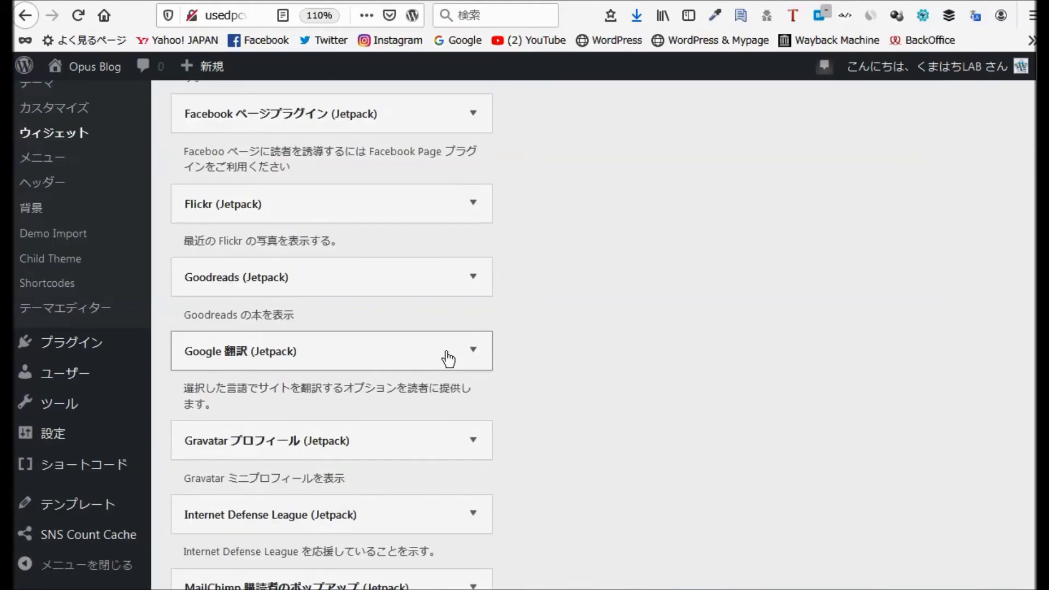
scroll(449, 358, "down", 4)
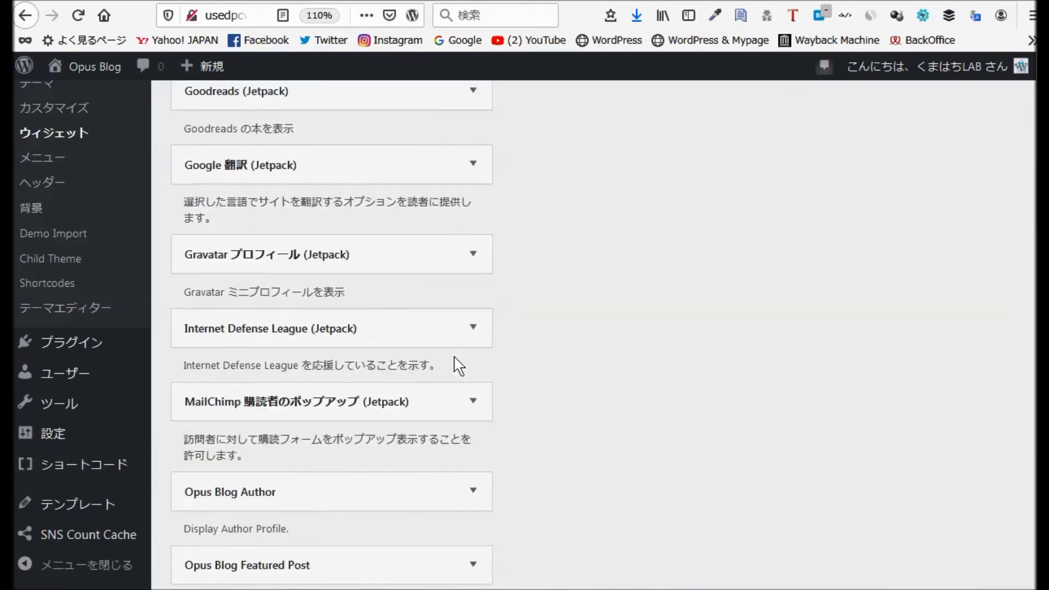
scroll(458, 361, "down", 2)
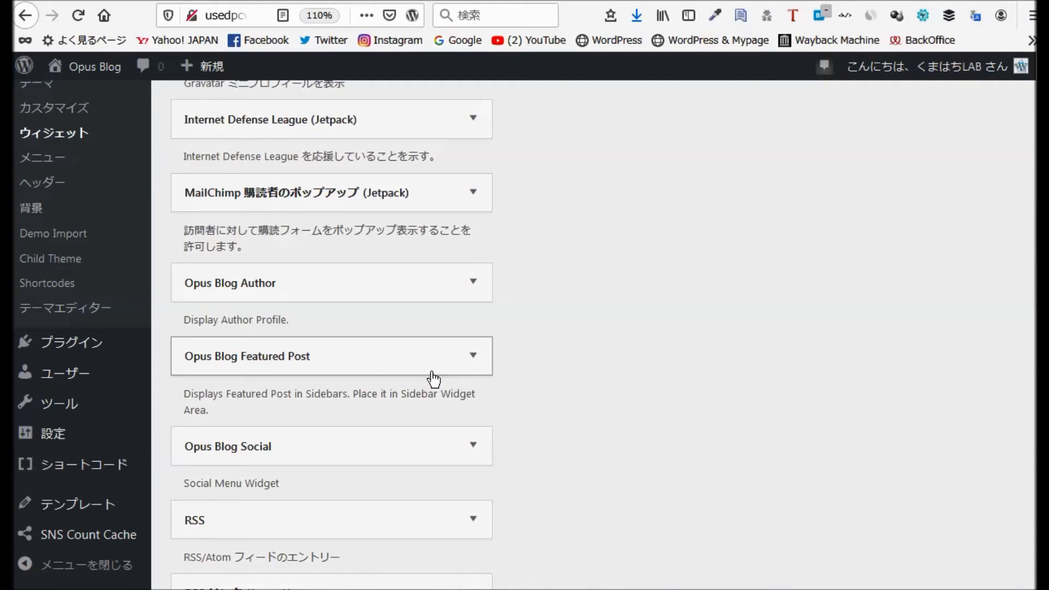
left_click(472, 447)
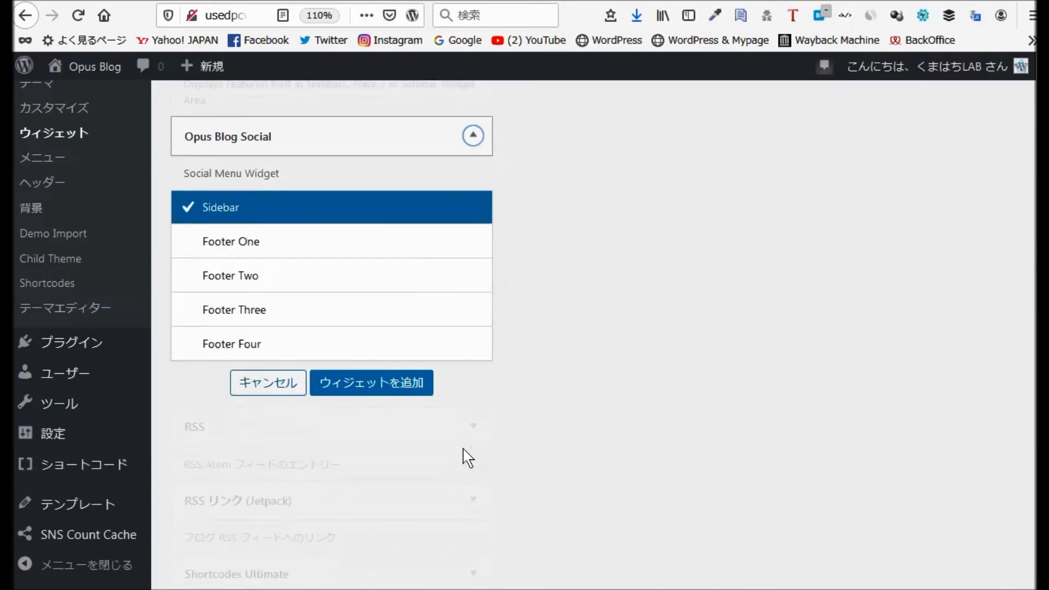
left_click(382, 300)
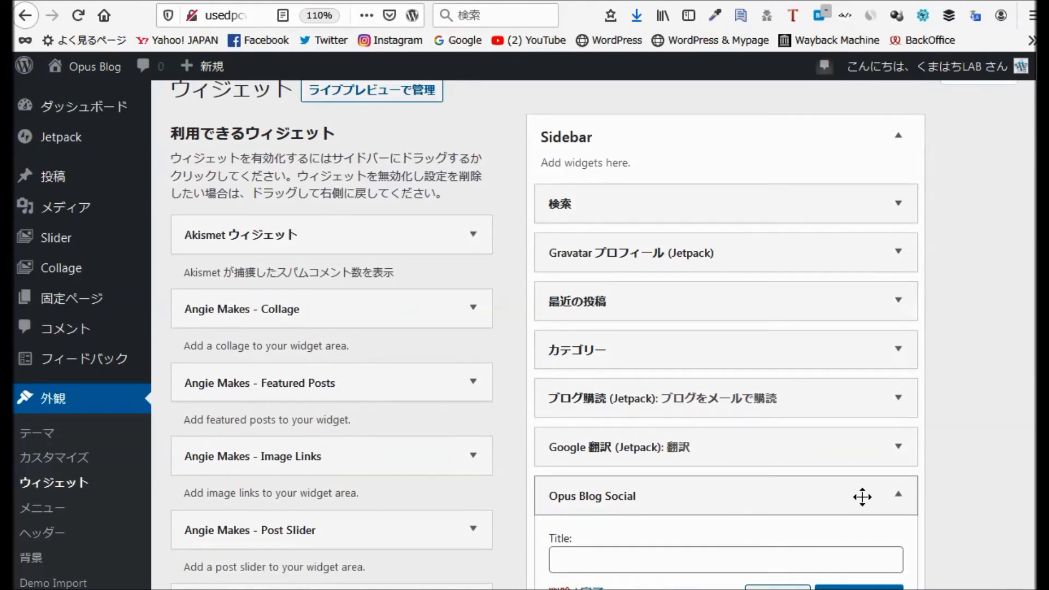
left_click(898, 496)
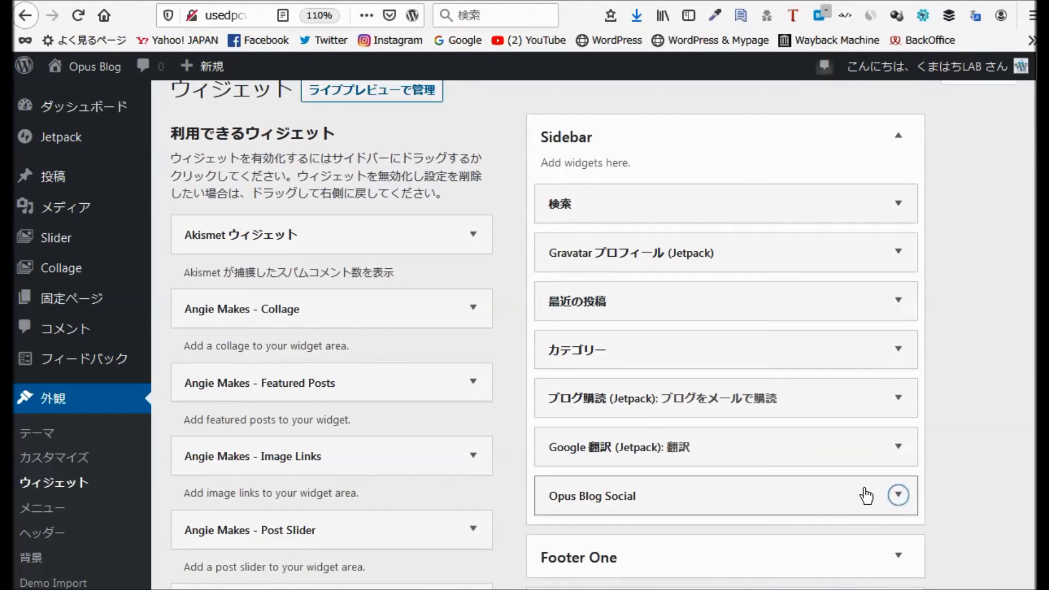
left_click_drag(759, 492, 756, 293)
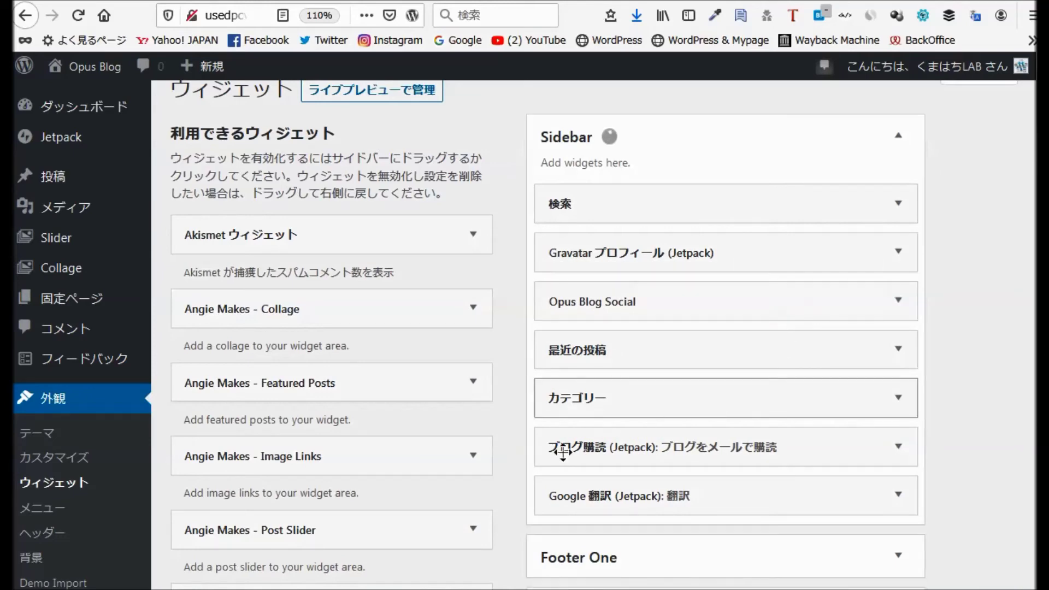
Add the Opus Blog Featured Post widget from the available widgets to the Sidebar area.
scroll(453, 398, "down", 7)
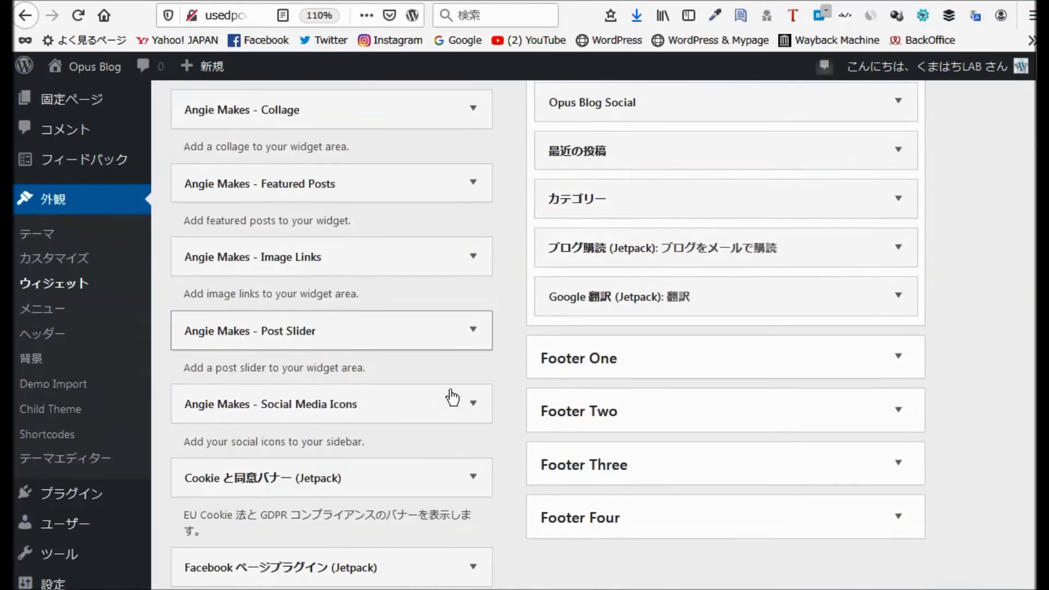
scroll(453, 394, "down", 10)
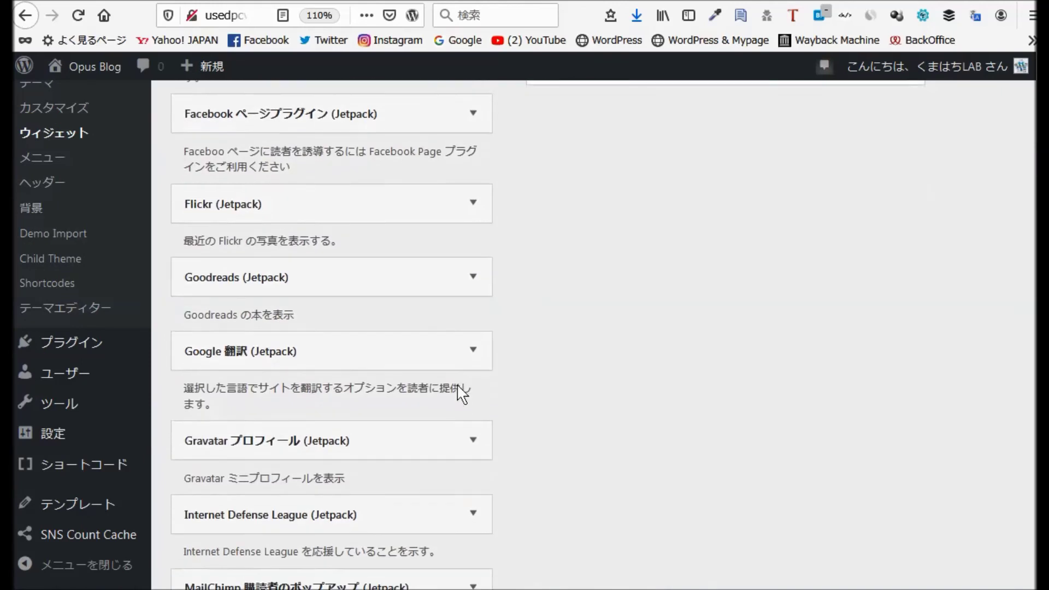
scroll(463, 399, "down", 3)
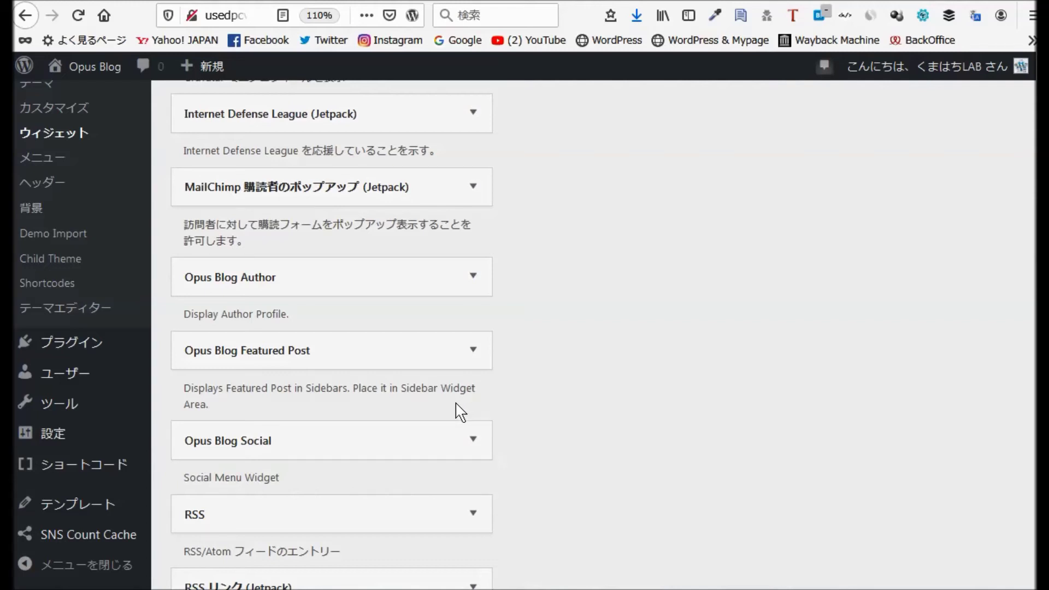
scroll(461, 413, "down", 2)
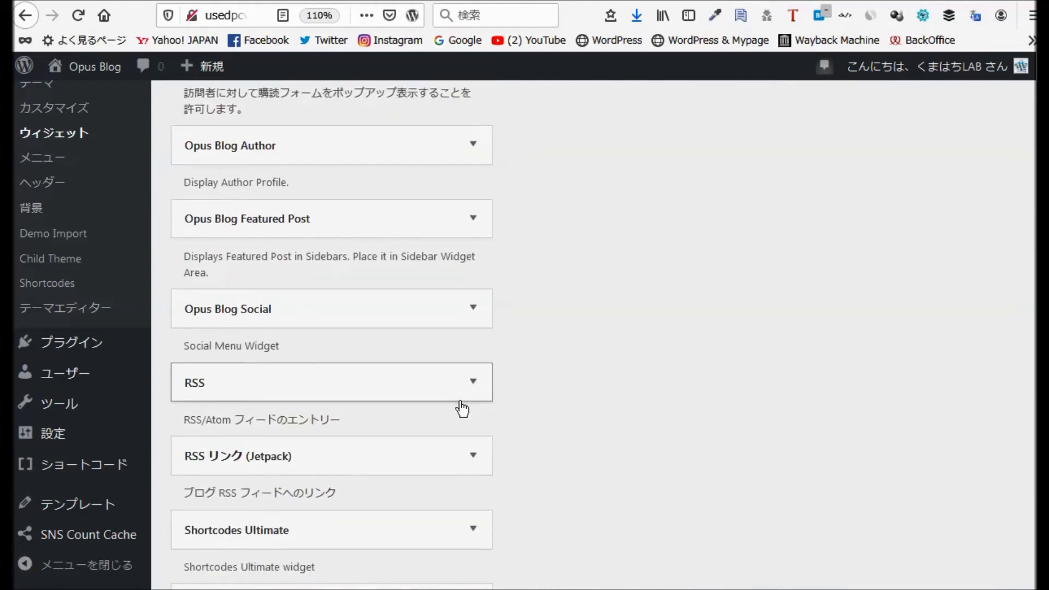
scroll(461, 408, "down", 2)
scroll(461, 408, "up", 6)
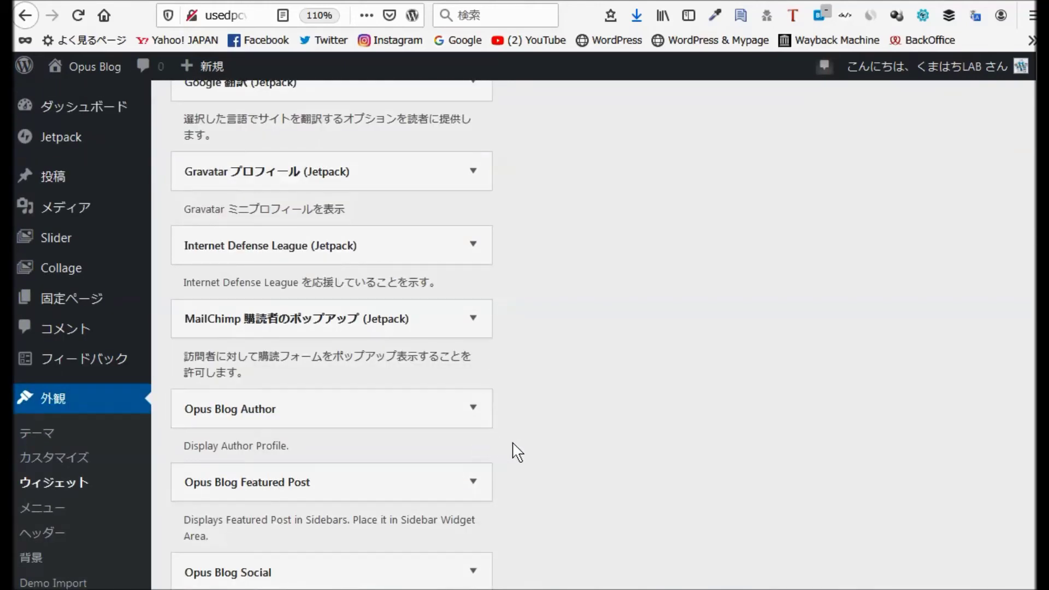
scroll(499, 438, "down", 2)
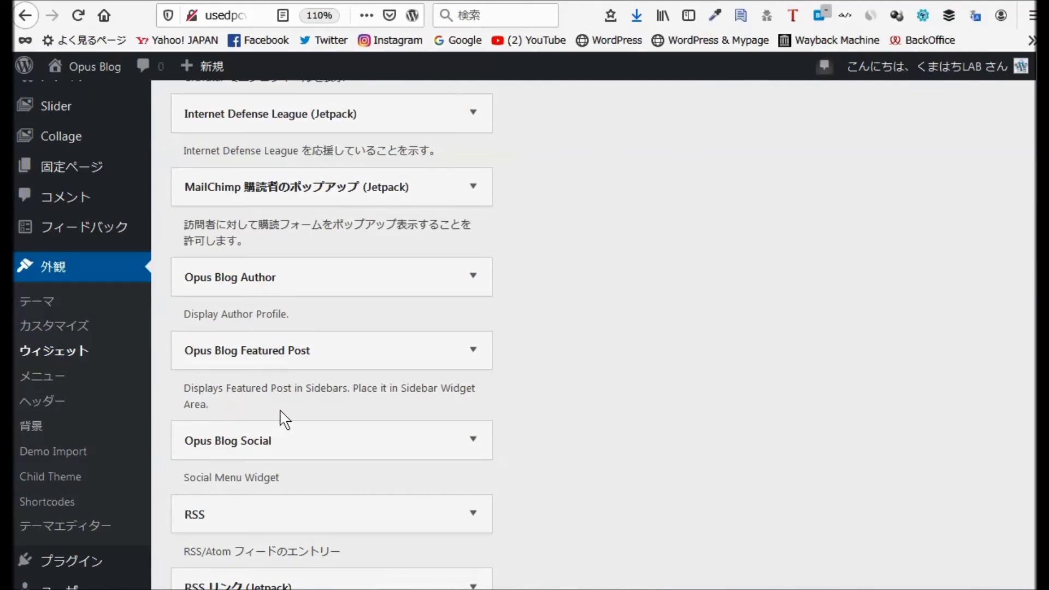
left_click(474, 352)
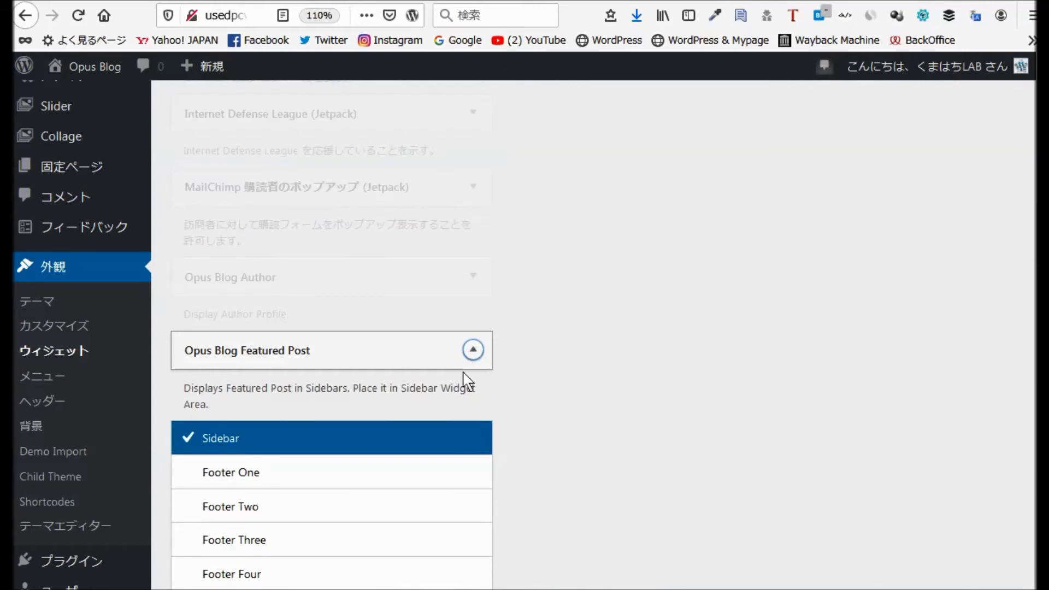
scroll(462, 381, "down", 4)
left_click(402, 356)
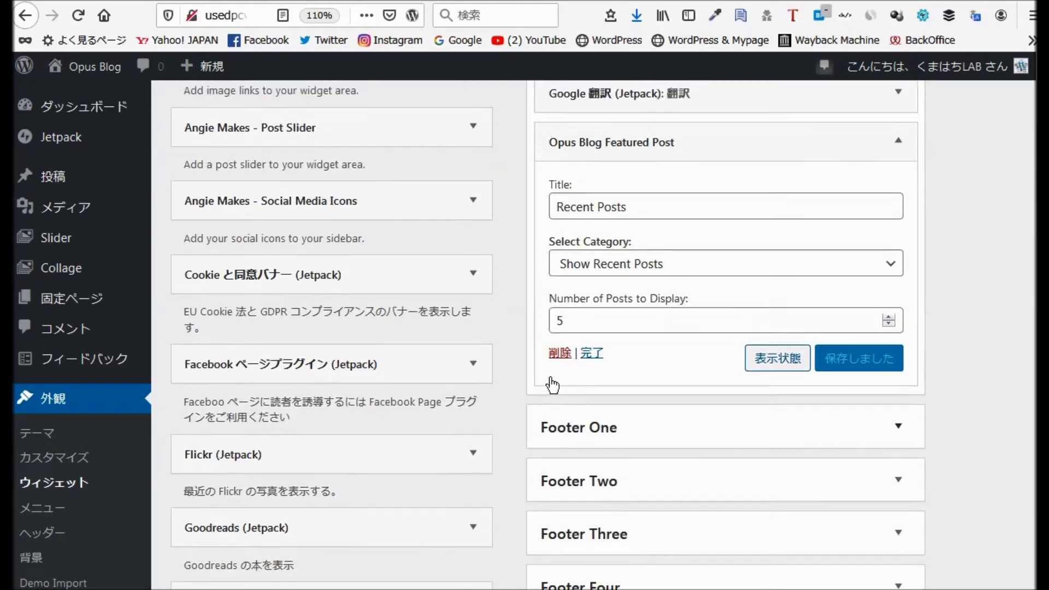
Set the Opus Blog Featured Post widget's title to 最近の投稿 and save the widget.
left_click(617, 304)
triple_click(555, 304)
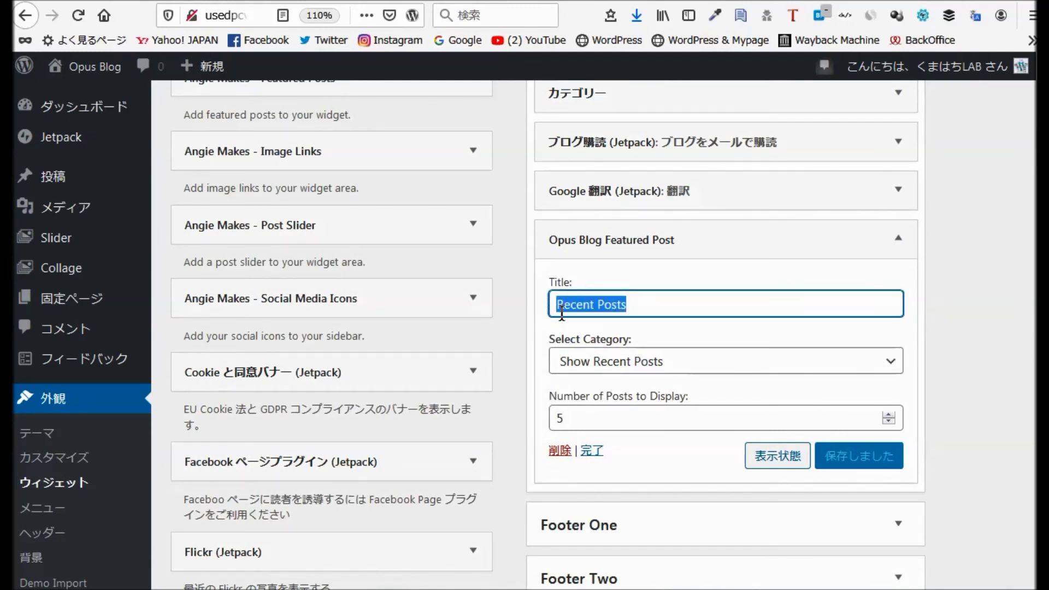
type("さ")
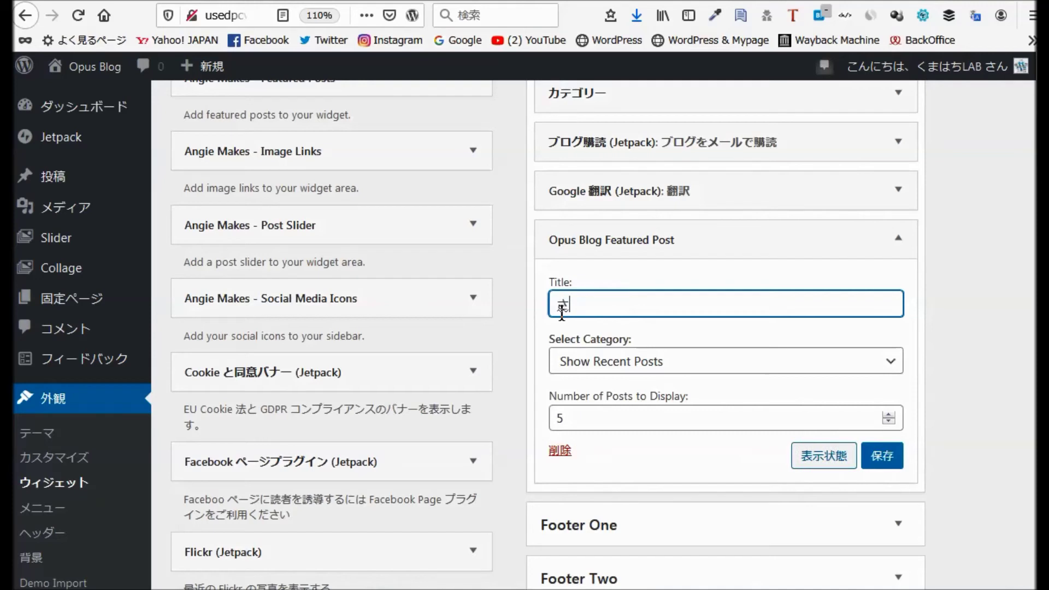
type("いきんのとうこう")
key("space")
key("Return")
left_click(880, 459)
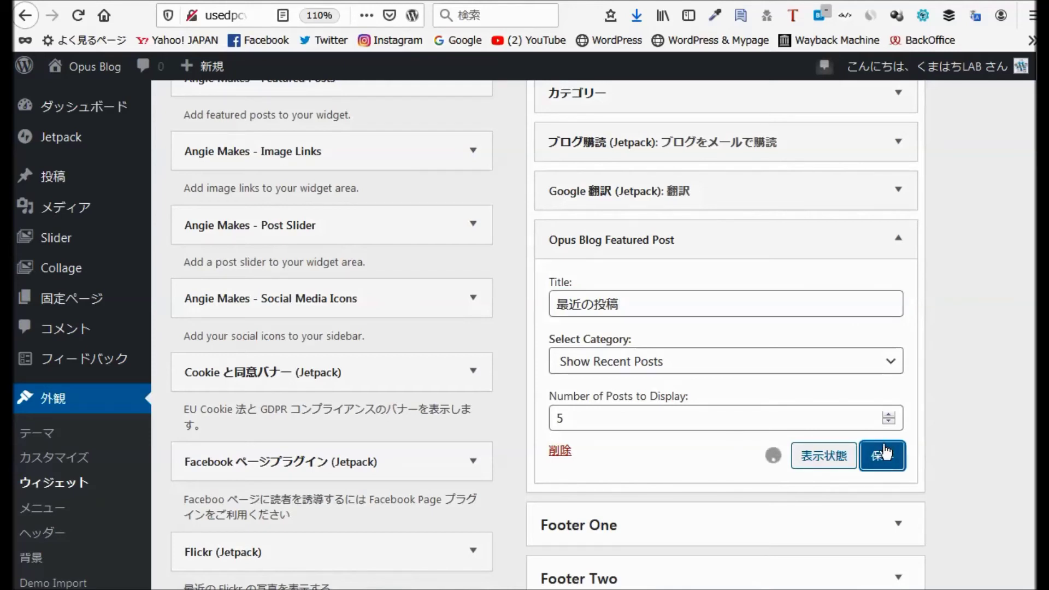
Place the Opus Blog Featured Post widget directly below Opus Blog Social and delete the standard 最近の投稿 widget from the Sidebar.
left_click(898, 239)
left_click_drag(731, 240, 714, 127)
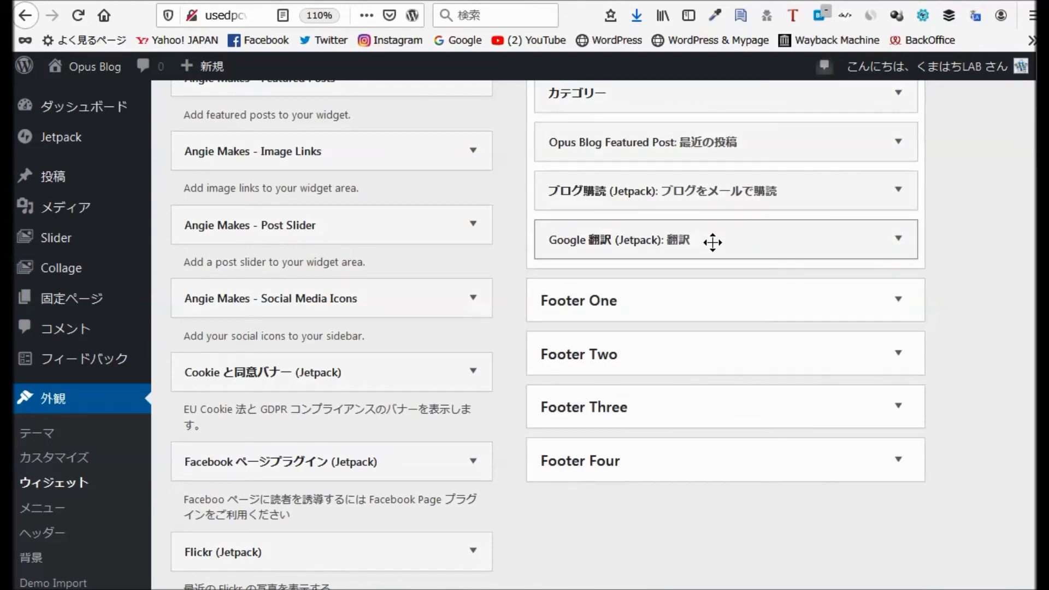
scroll(709, 241, "up", 5)
left_click_drag(664, 394, 691, 336)
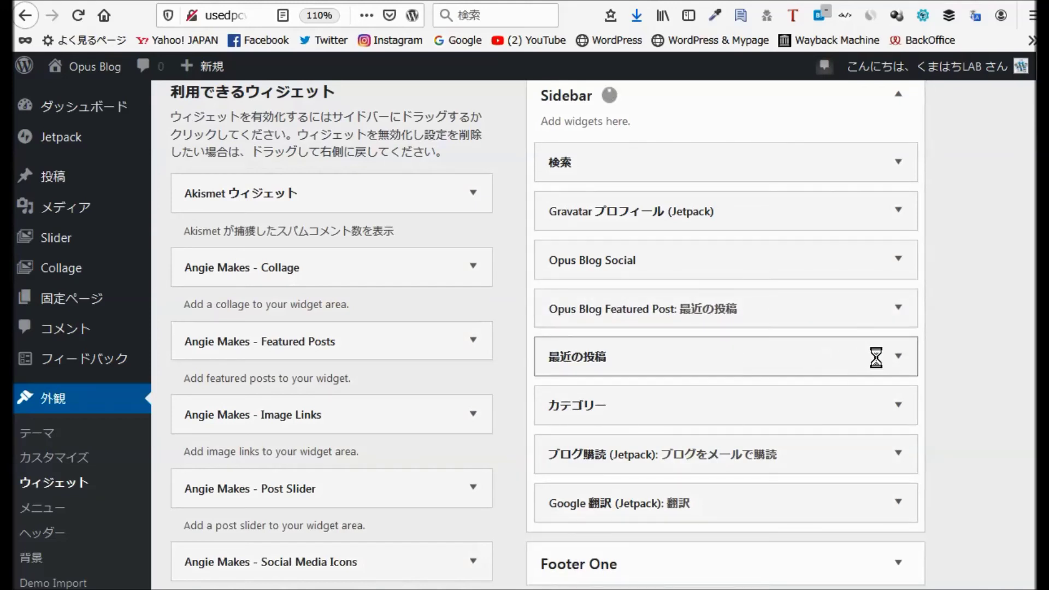
left_click(898, 356)
left_click(558, 524)
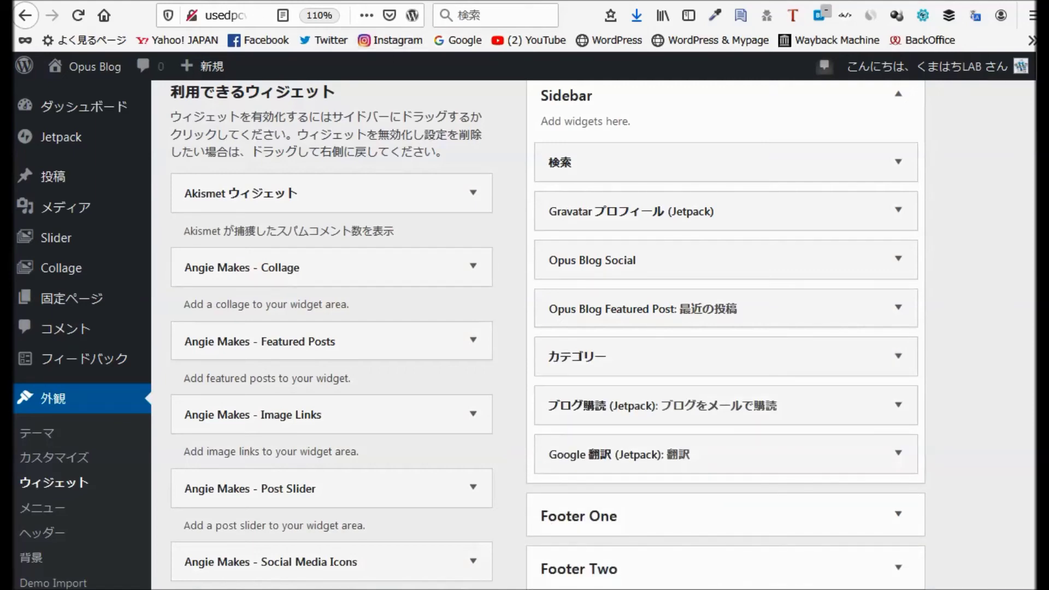
Switch to the live site, reload the front page and look over its sidebar from the profile down to the category list.
key("ctrl+Tab")
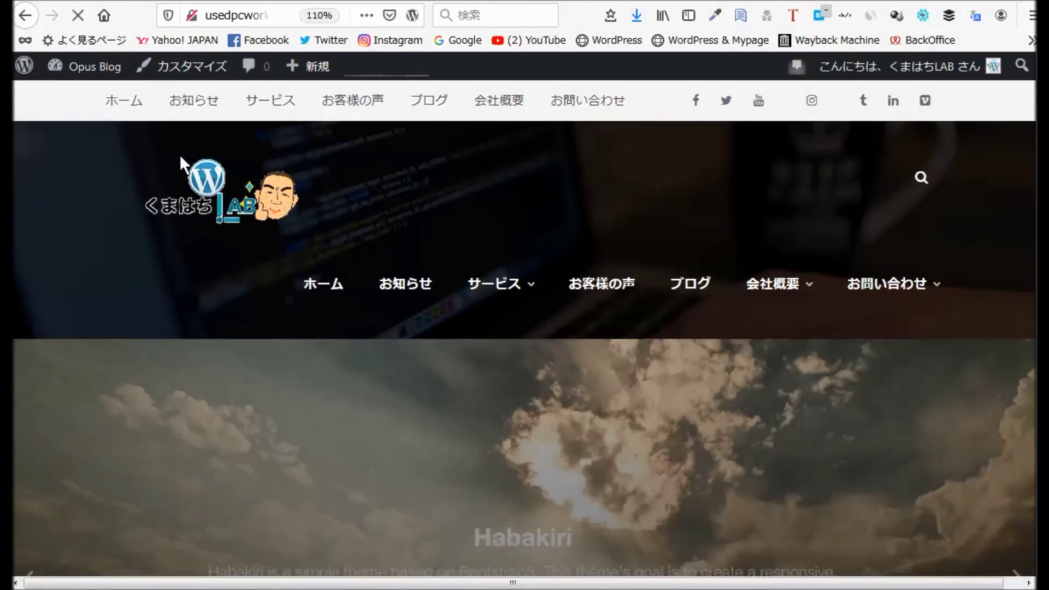
left_click(215, 195)
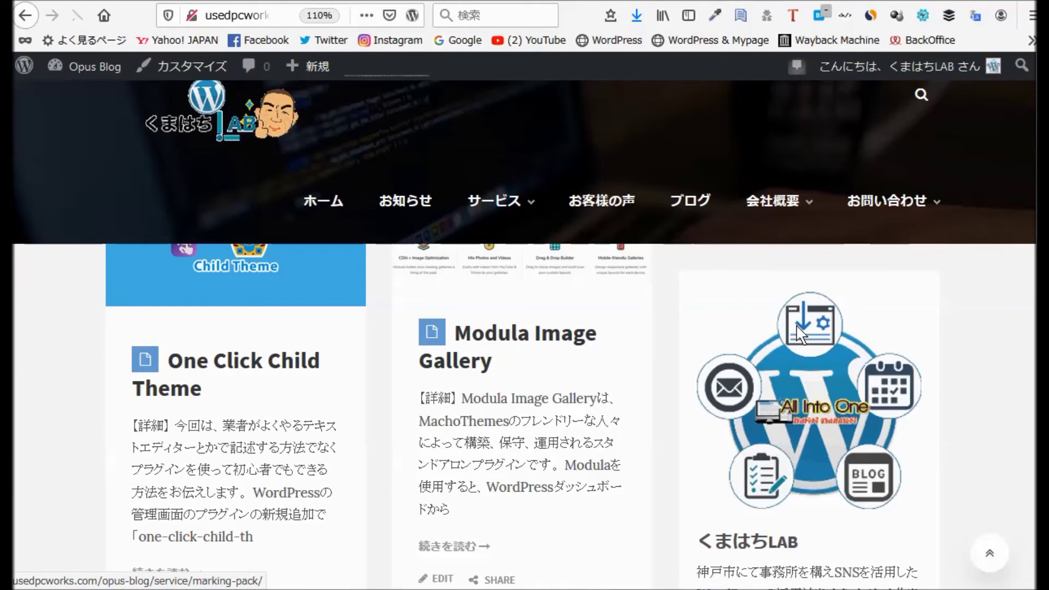
scroll(881, 385, "down", 5)
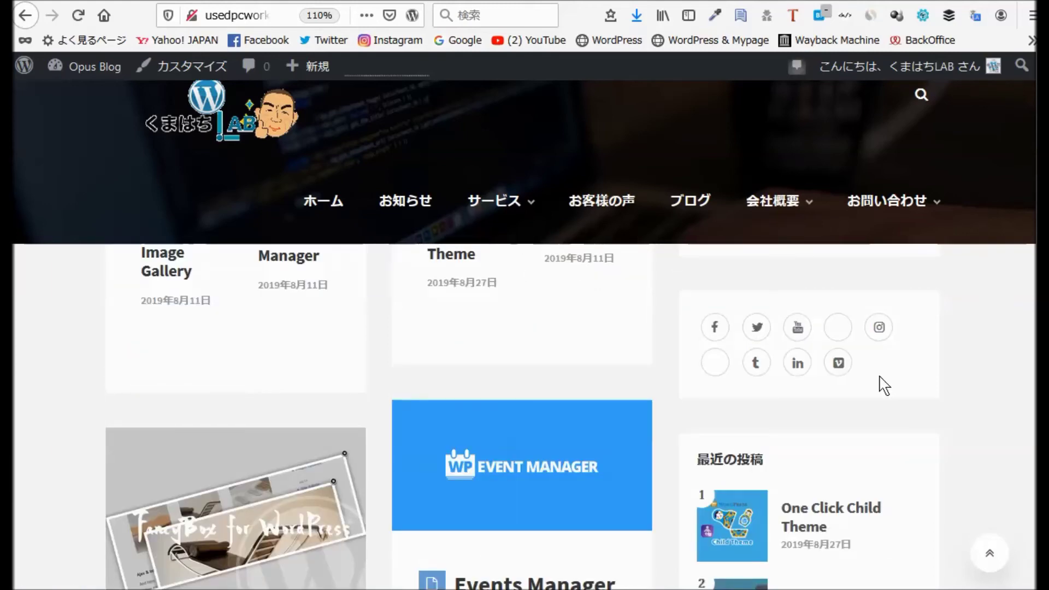
scroll(896, 377, "down", 6)
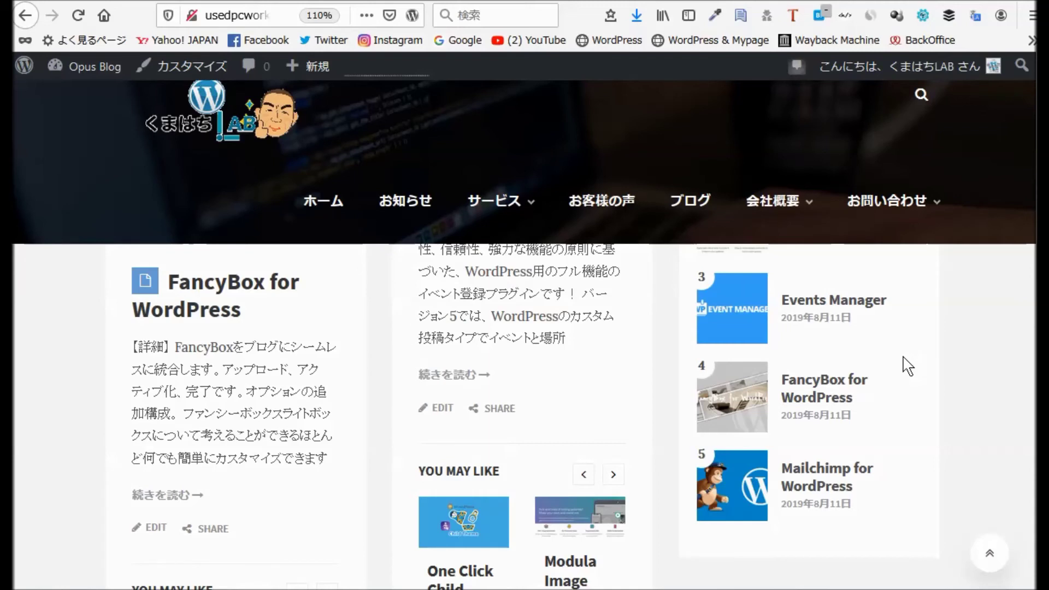
scroll(907, 366, "up", 4)
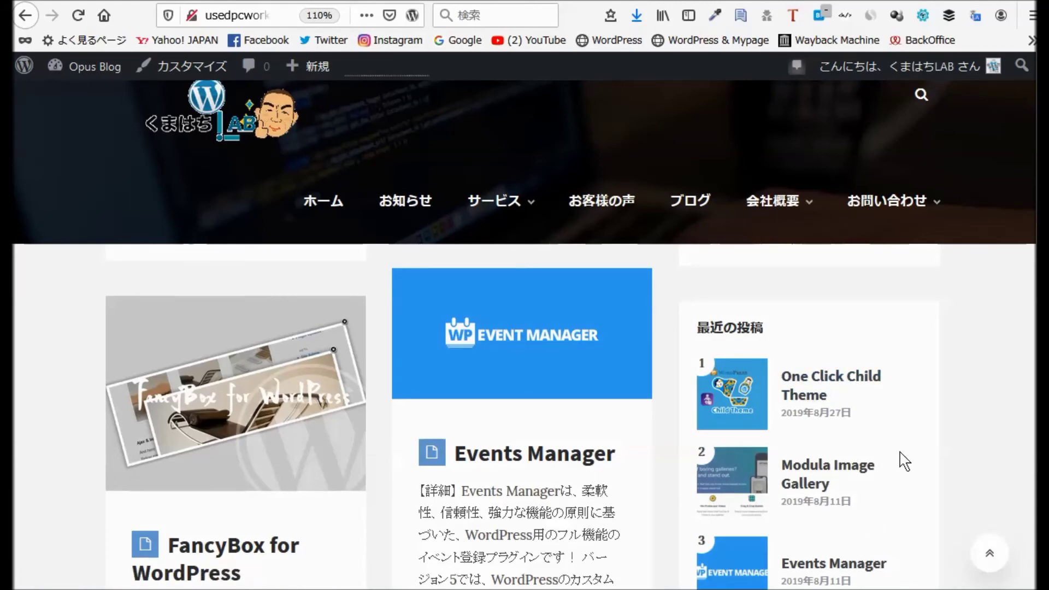
scroll(904, 461, "down", 2)
scroll(929, 441, "down", 4)
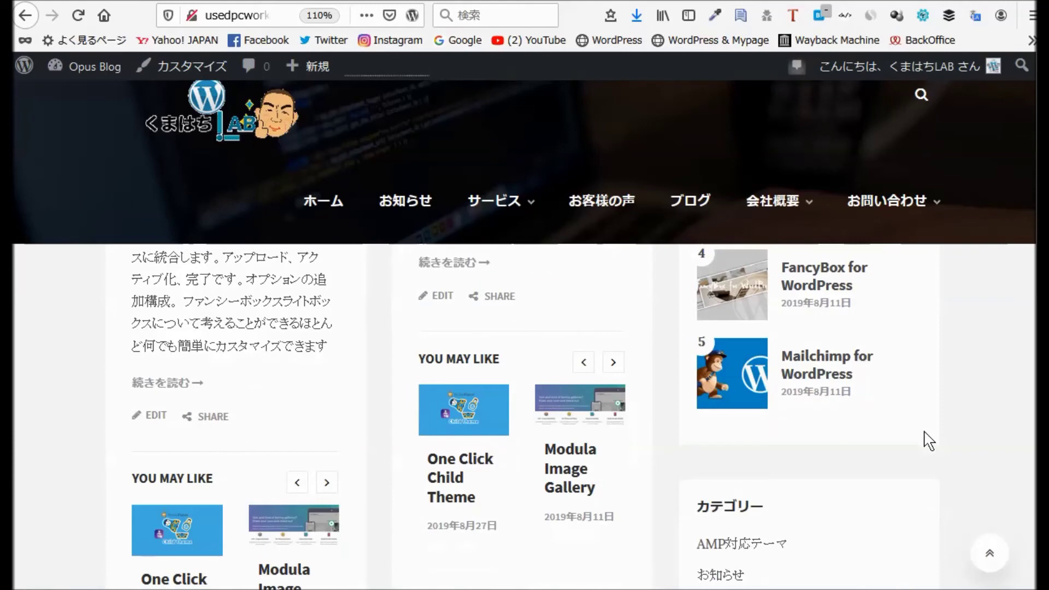
scroll(929, 441, "down", 1)
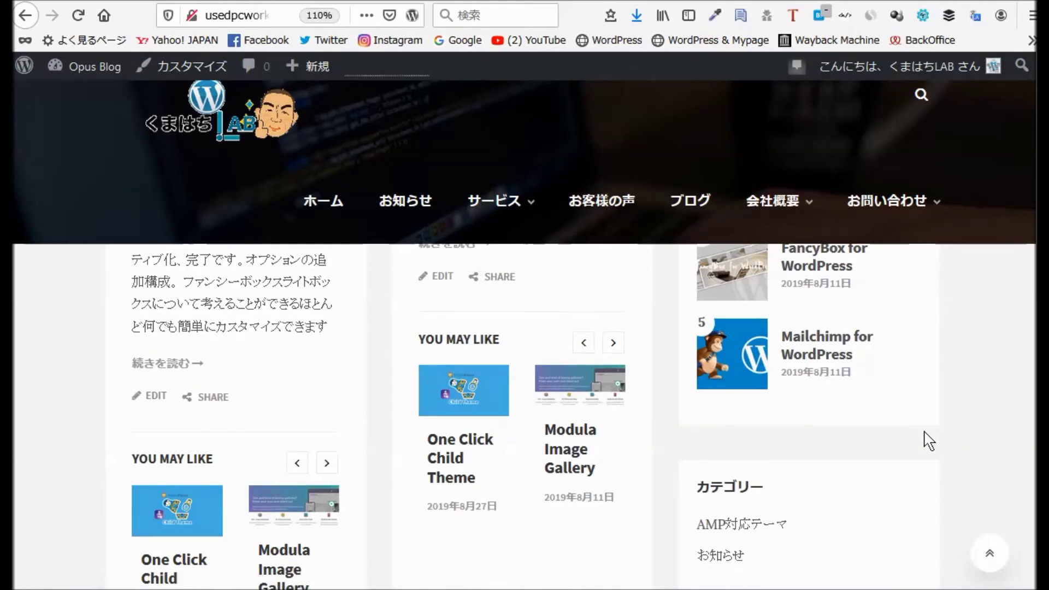
scroll(929, 442, "down", 5)
scroll(929, 442, "up", 4)
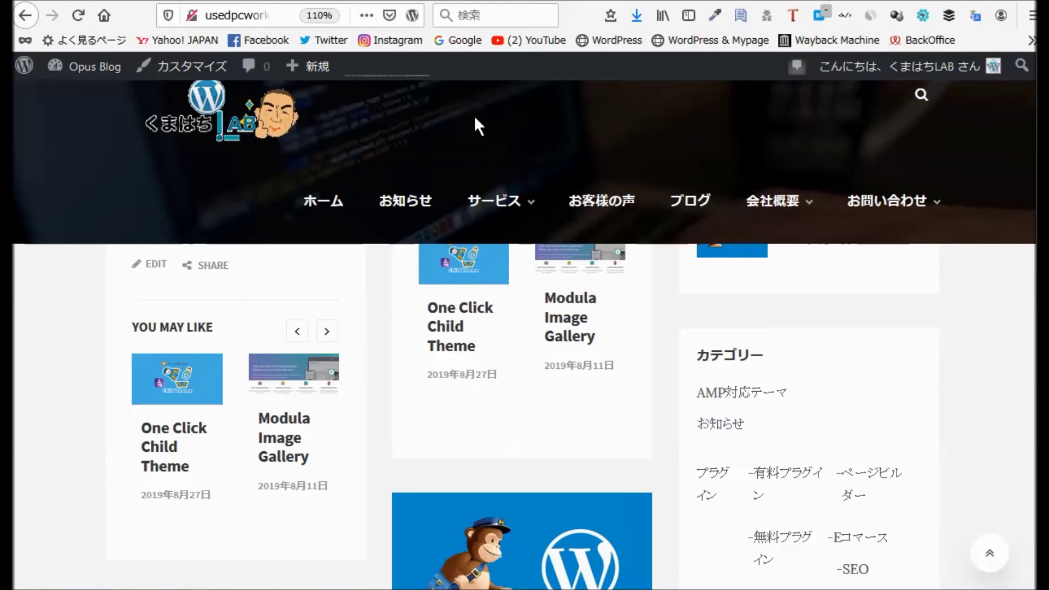
Back on the widget management page, turn off 階層を表示 and turn on ドロップダウン表示 for the カテゴリー widget and save it.
left_click(363, 7)
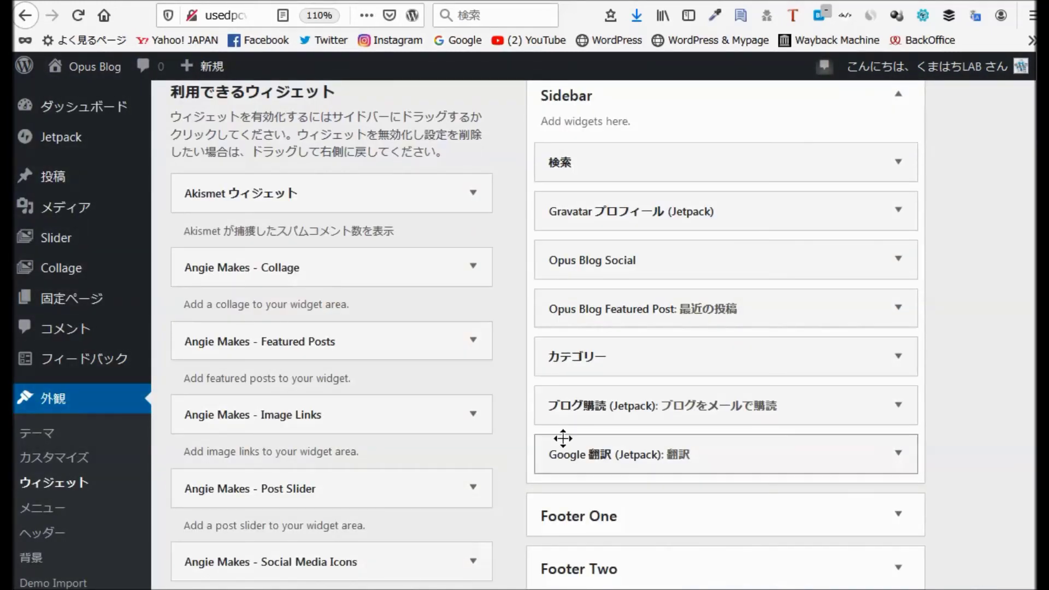
left_click(904, 361)
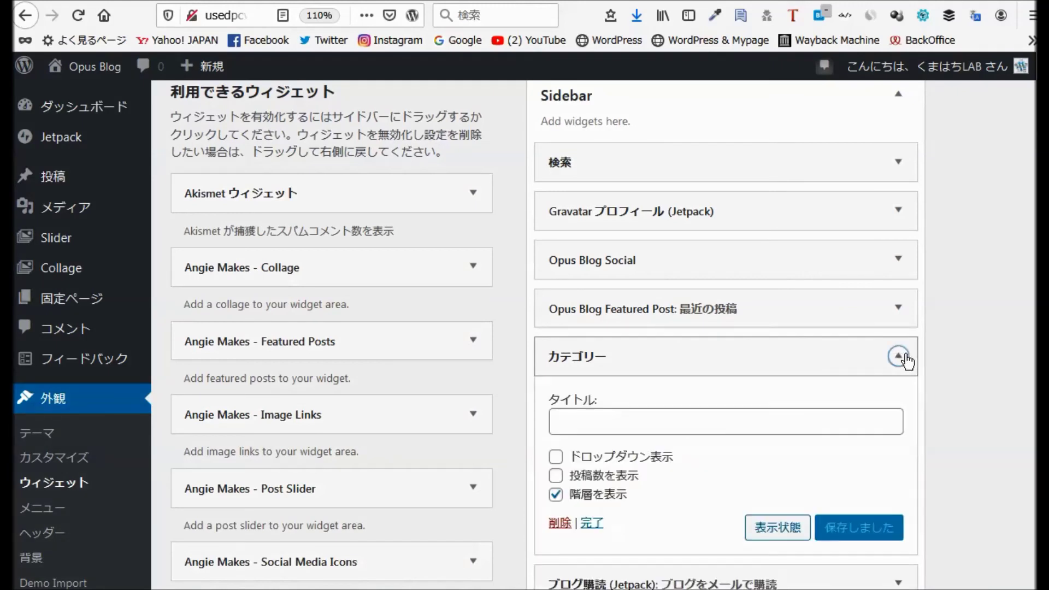
left_click(555, 494)
left_click(556, 457)
left_click(882, 528)
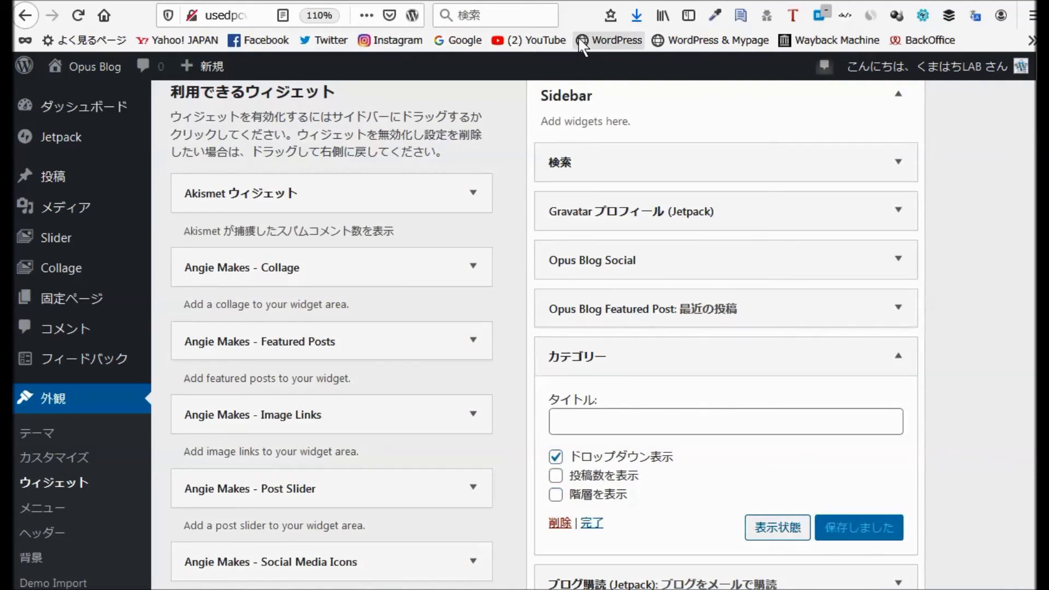
Reload the live page and examine the カテゴリー dropdown's entries and the subscription and translation widgets below it.
key("ctrl+Tab")
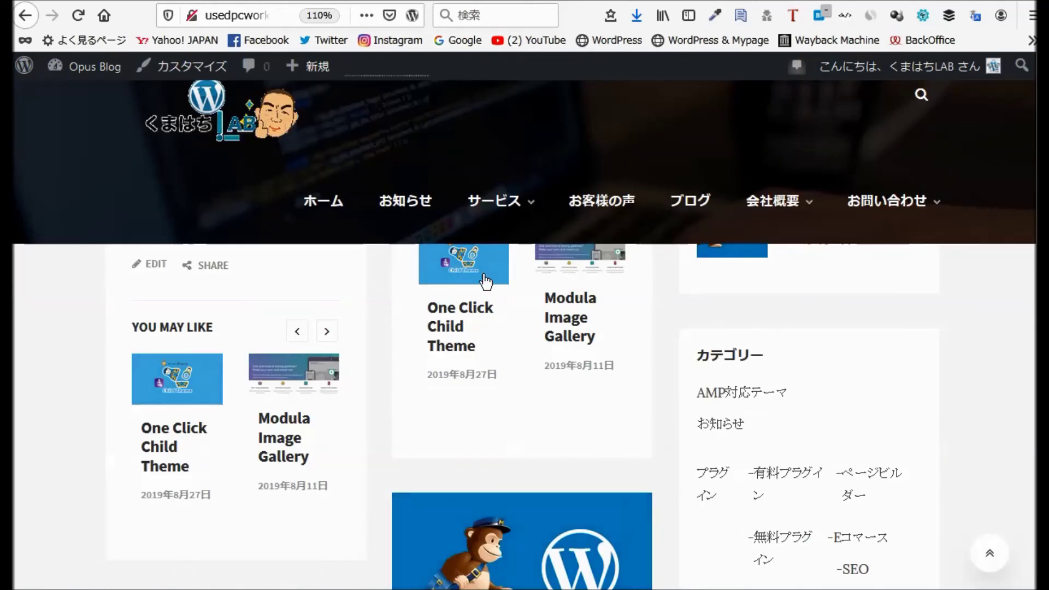
left_click(80, 21)
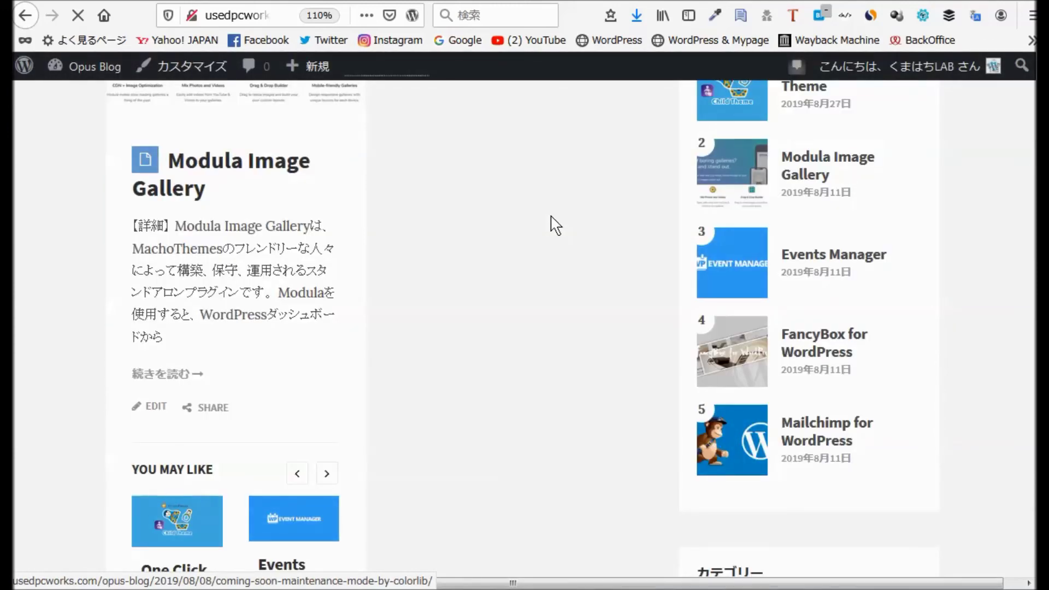
scroll(556, 224, "down", 4)
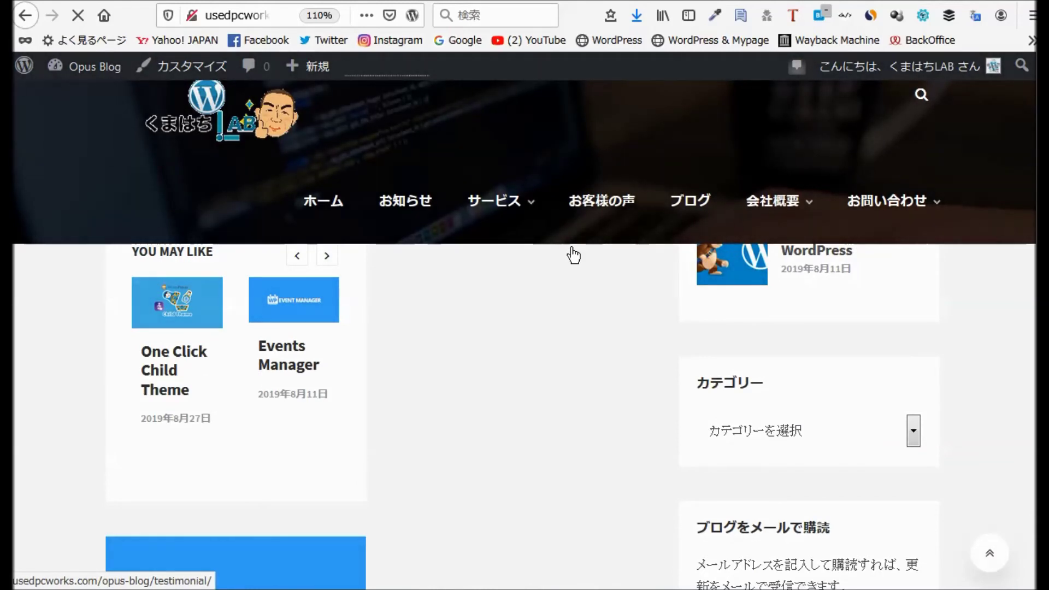
left_click(913, 431)
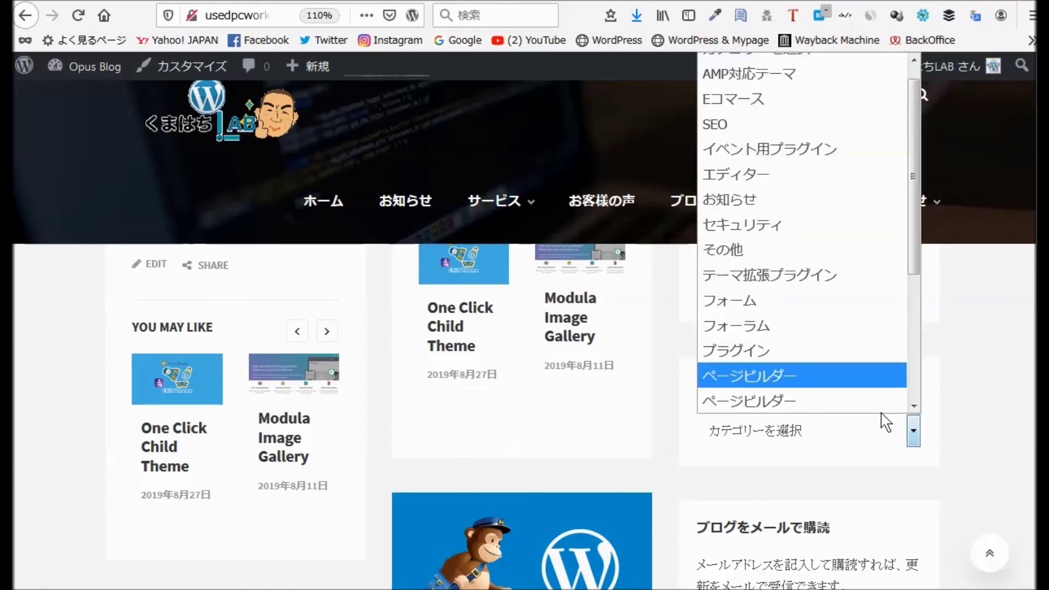
left_click(874, 437)
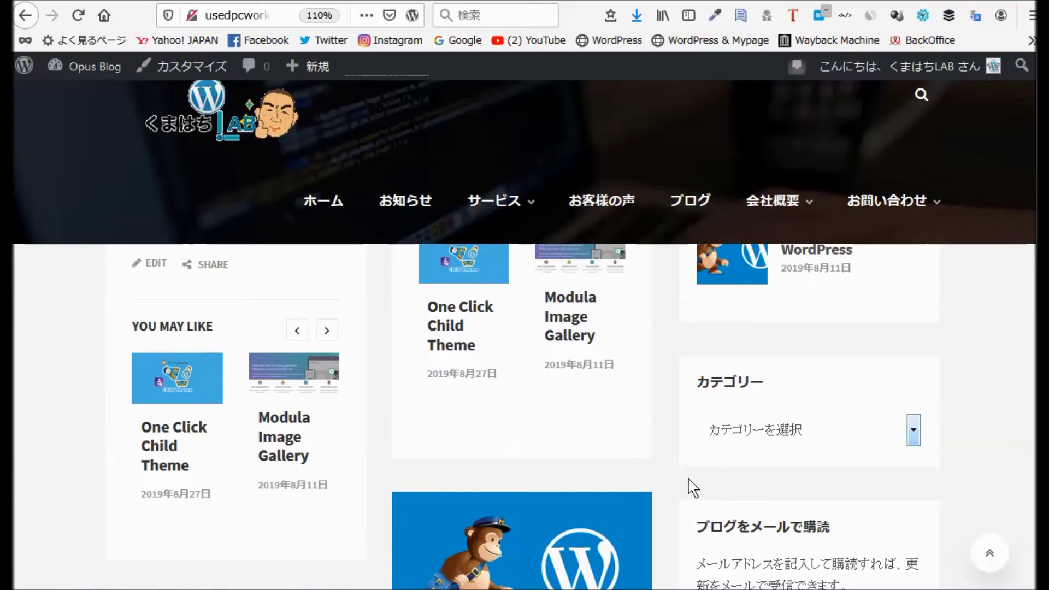
scroll(692, 488, "down", 5)
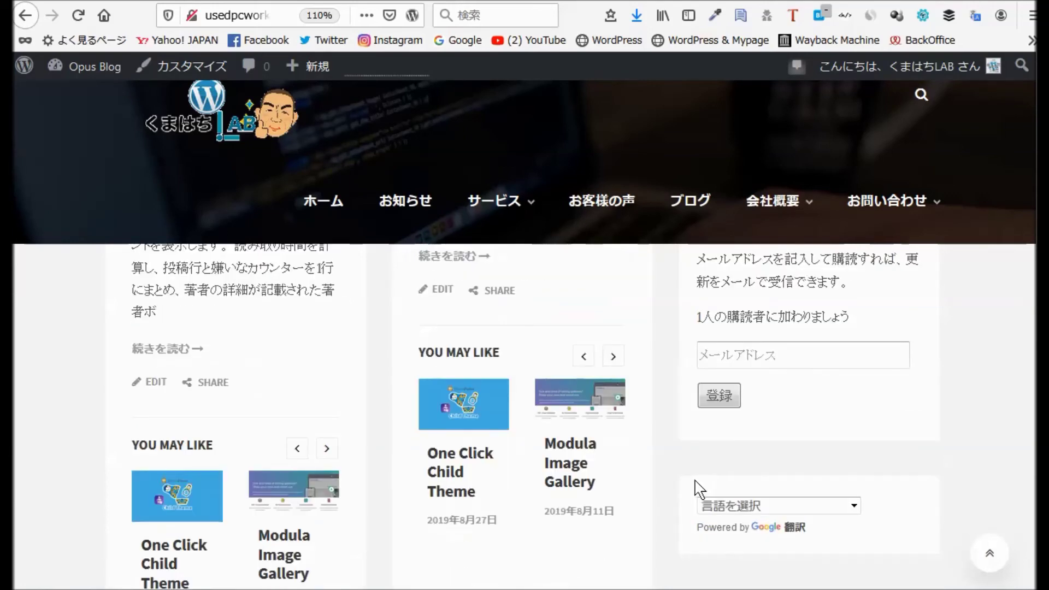
scroll(698, 488, "down", 2)
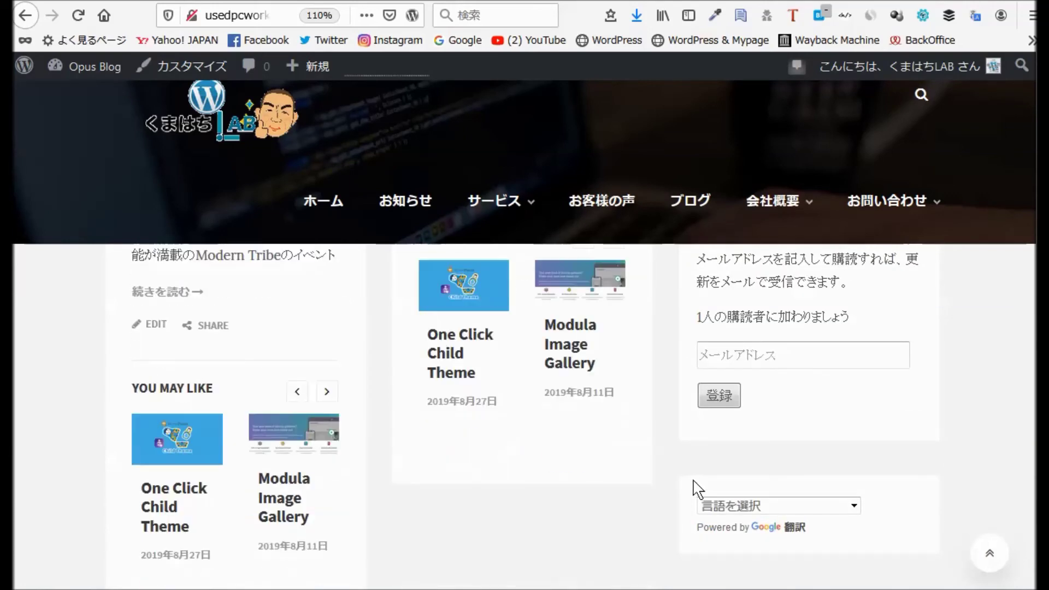
scroll(693, 488, "down", 3)
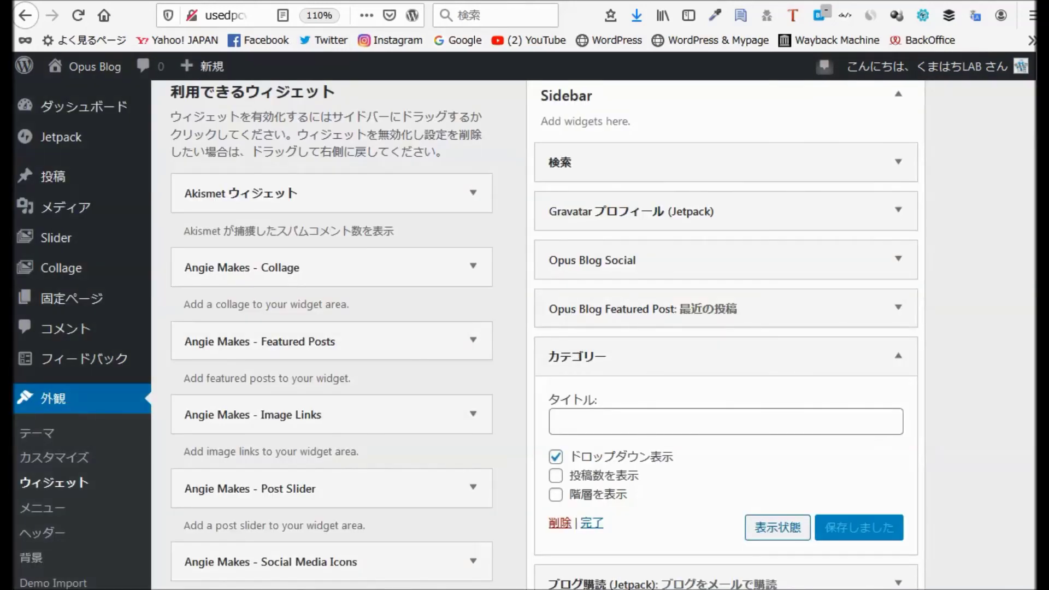
Collapse the カテゴリー widget, expand Footer One and add the Facebook ページプラグイン (Jetpack) widget to it.
left_click(897, 356)
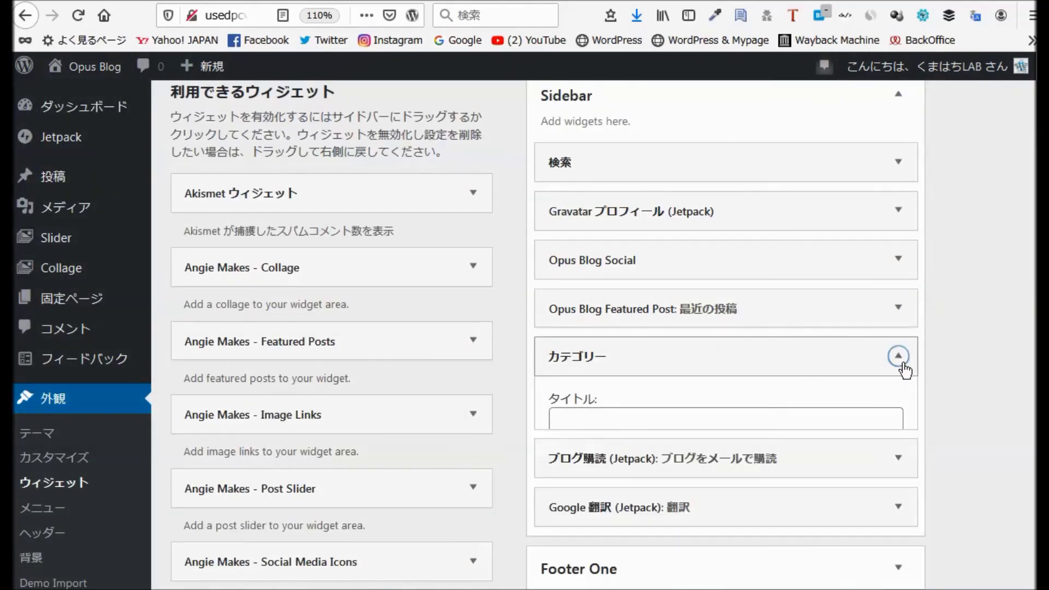
scroll(953, 388, "down", 5)
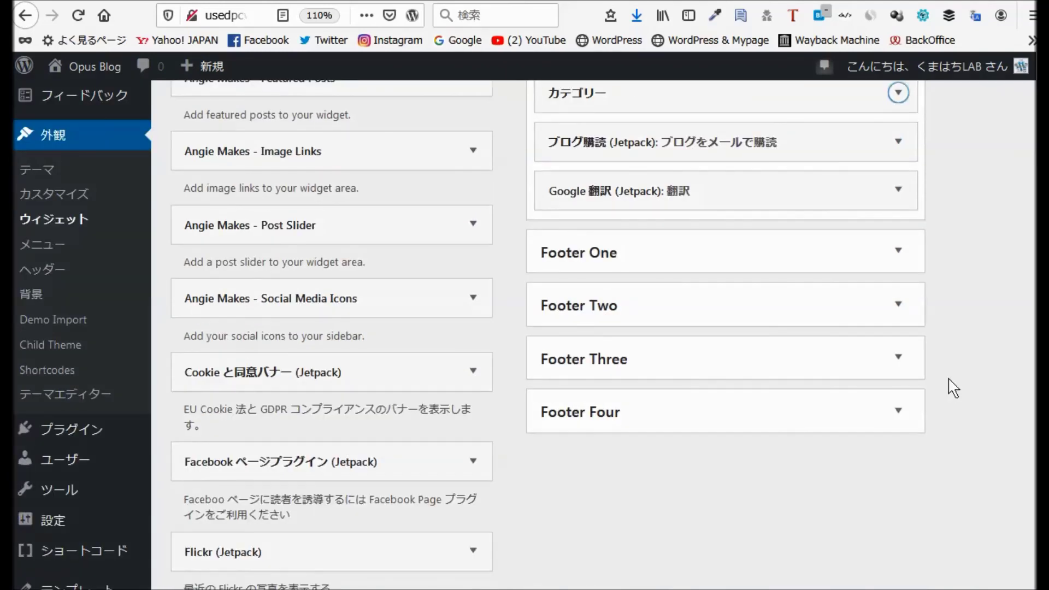
left_click(898, 251)
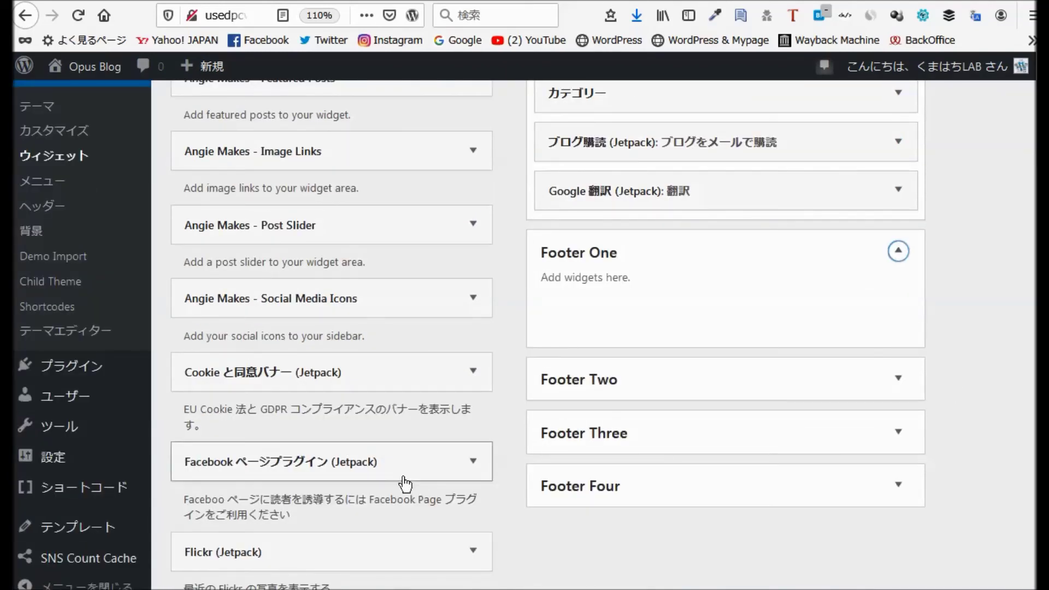
left_click_drag(343, 466, 661, 298)
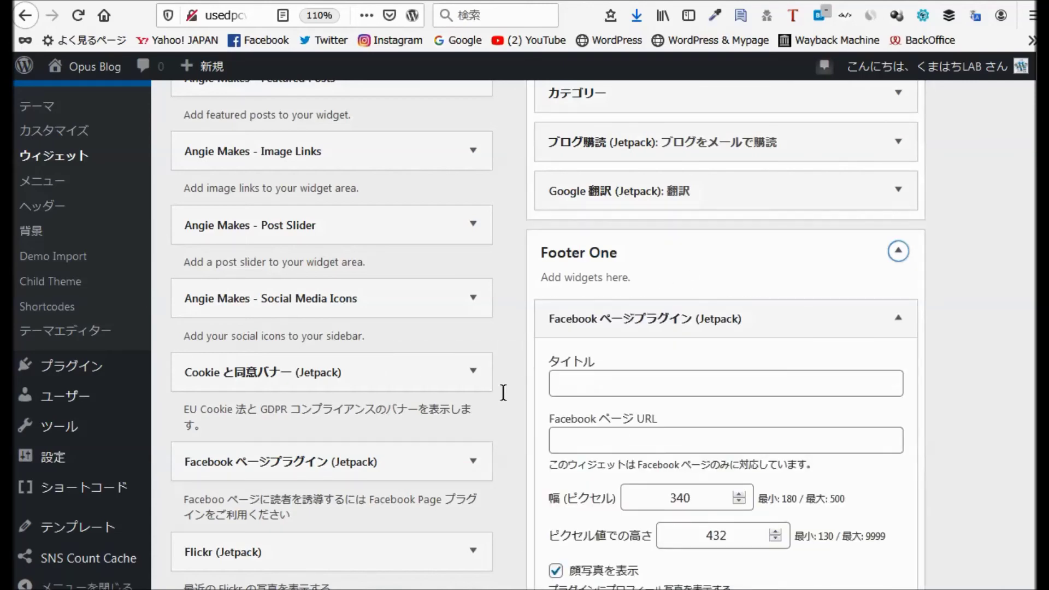
Expand Footer Two and add the Twitter タイムライン (Jetpack) widget to it.
scroll(504, 392, "down", 10)
left_click(613, 257)
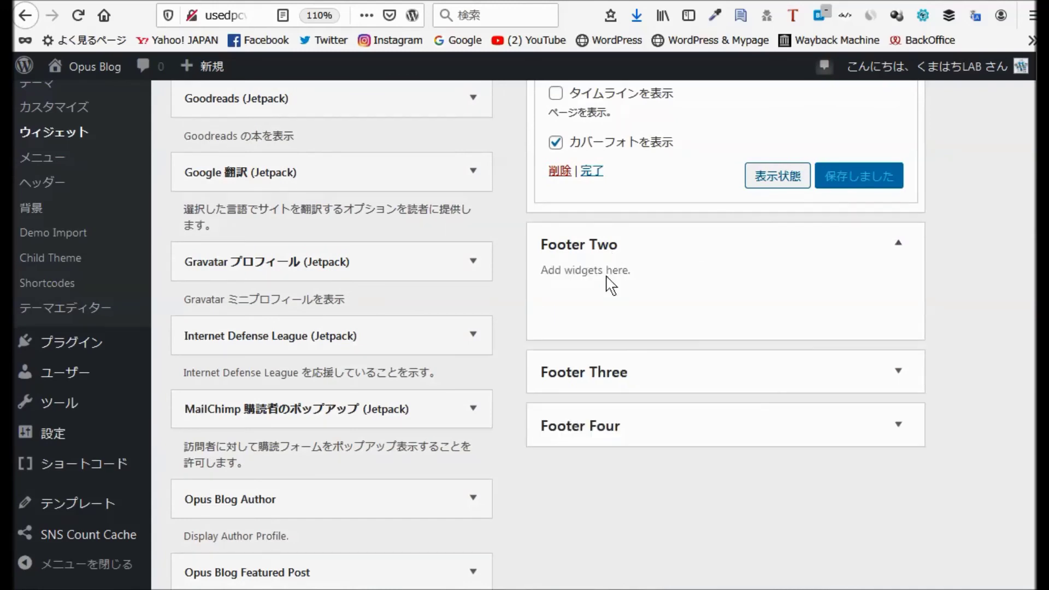
scroll(498, 429, "down", 5)
scroll(500, 426, "down", 7)
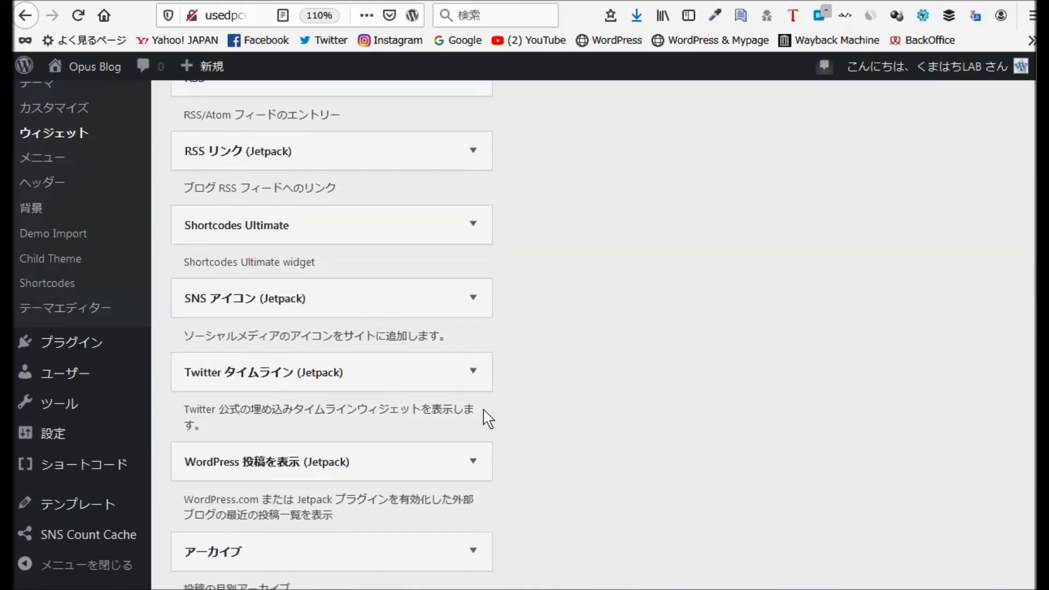
left_click(473, 372)
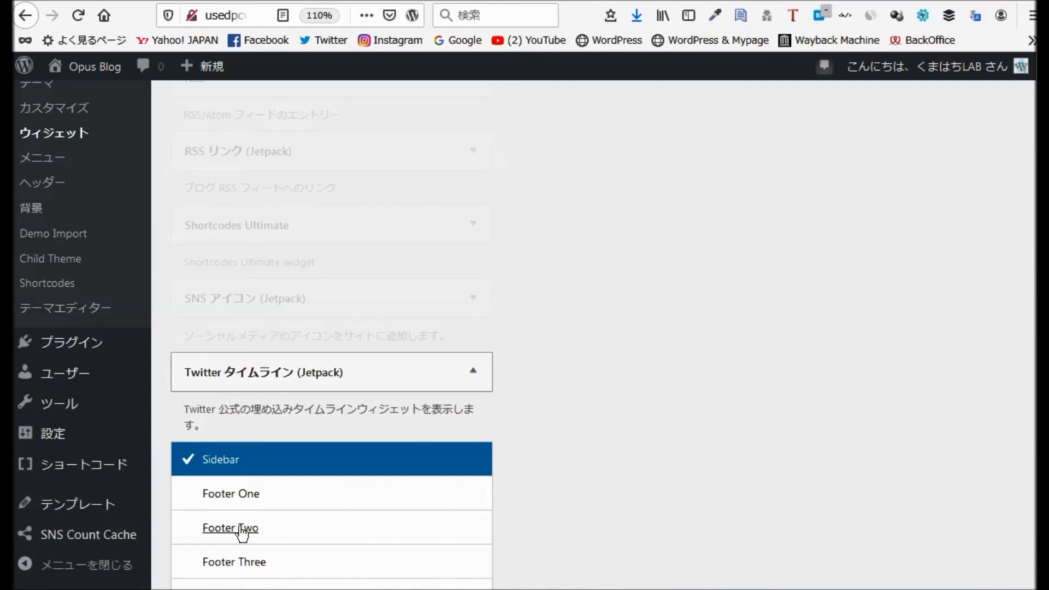
left_click(242, 534)
scroll(553, 504, "down", 2)
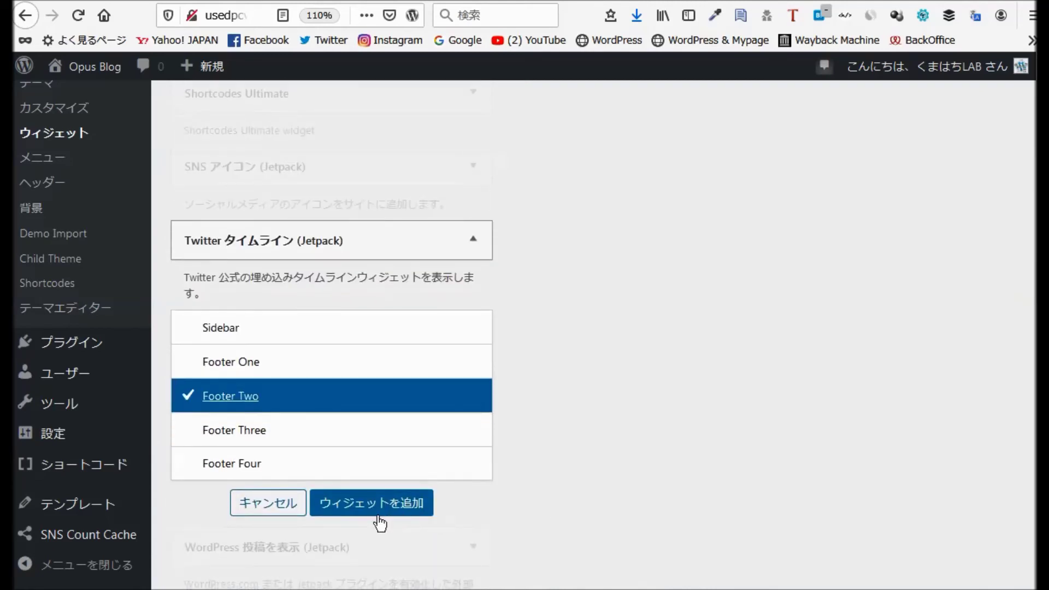
left_click(378, 503)
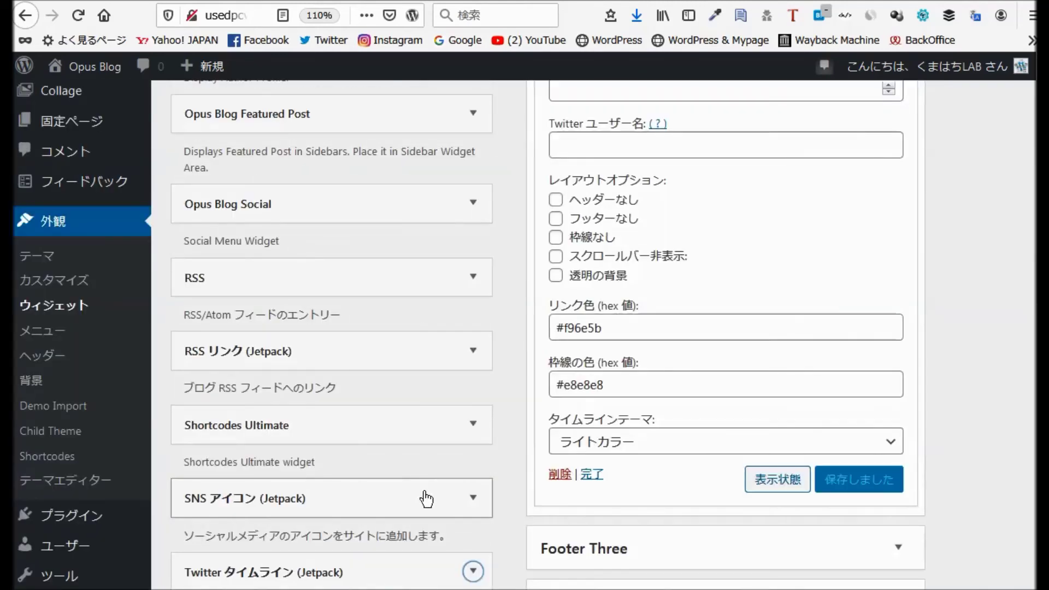
Expand Footer Three and Footer Four, and add the 人気の投稿とページ (Jetpack) widget to Footer Three.
scroll(536, 475, "down", 5)
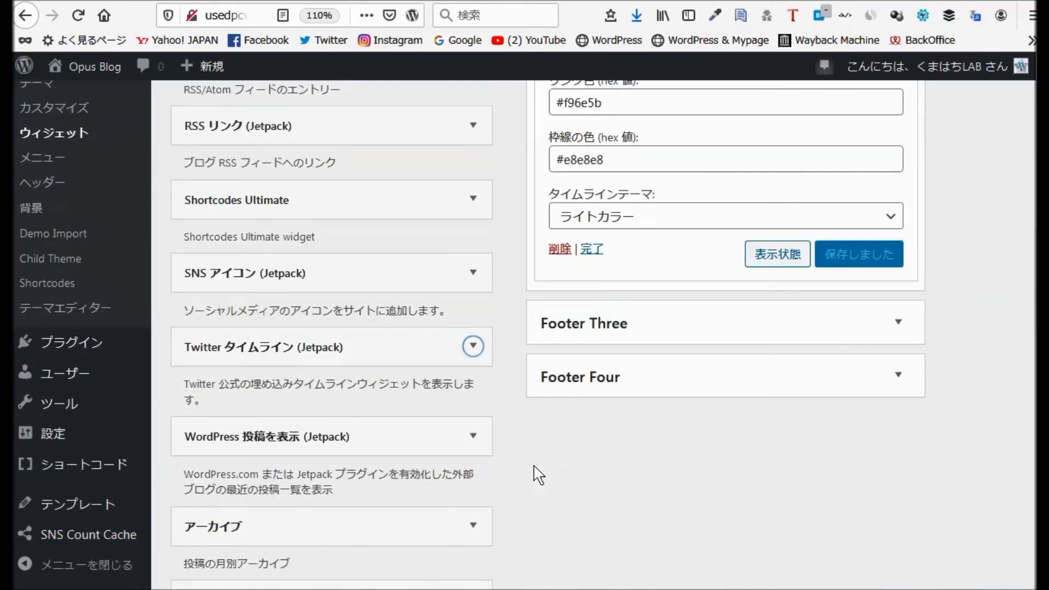
left_click(897, 288)
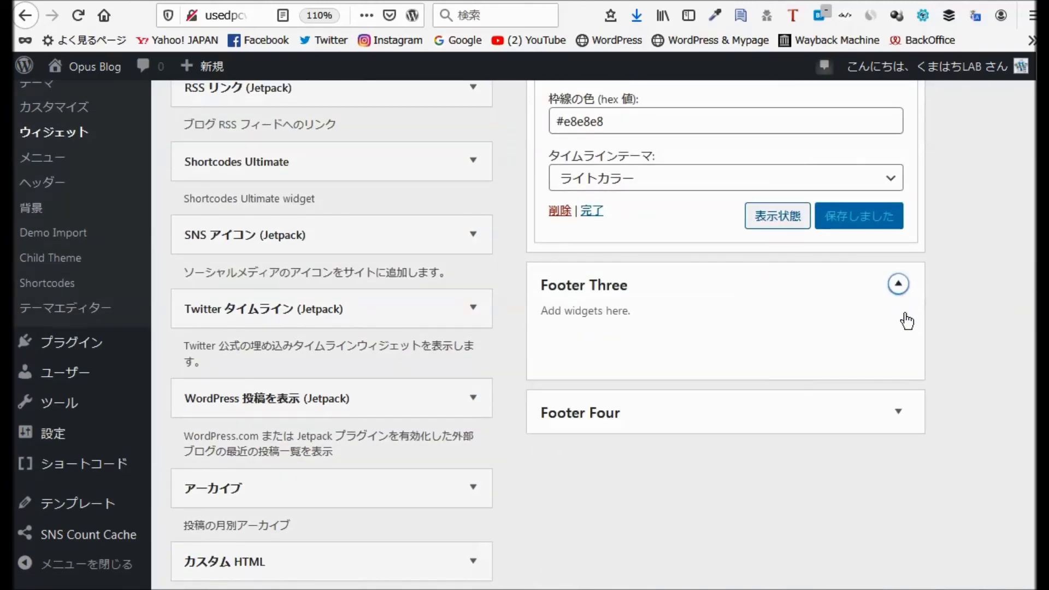
left_click(898, 411)
scroll(764, 487, "down", 9)
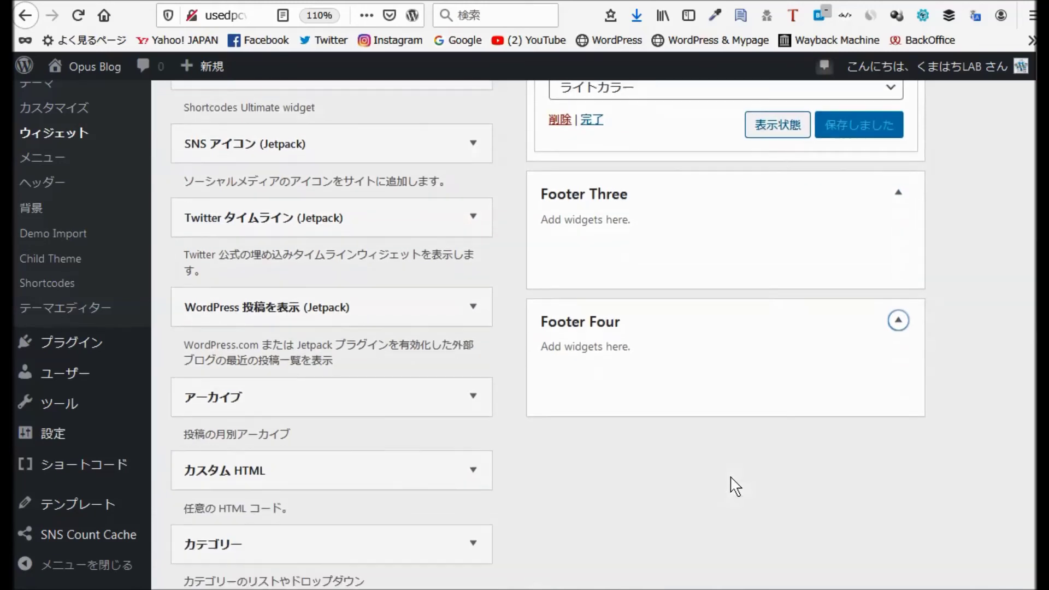
scroll(758, 476, "down", 8)
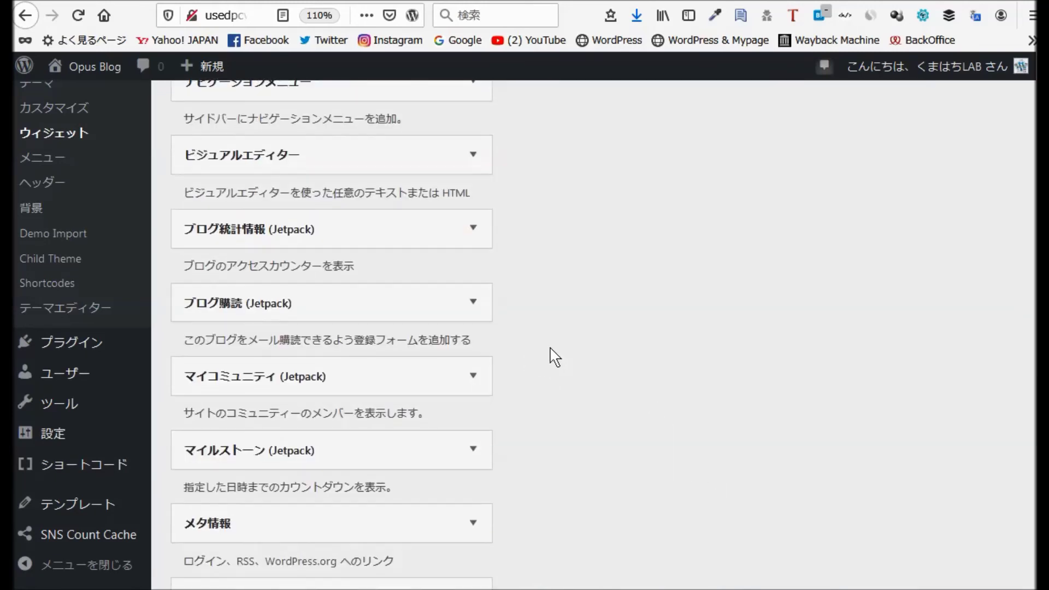
scroll(553, 357, "down", 7)
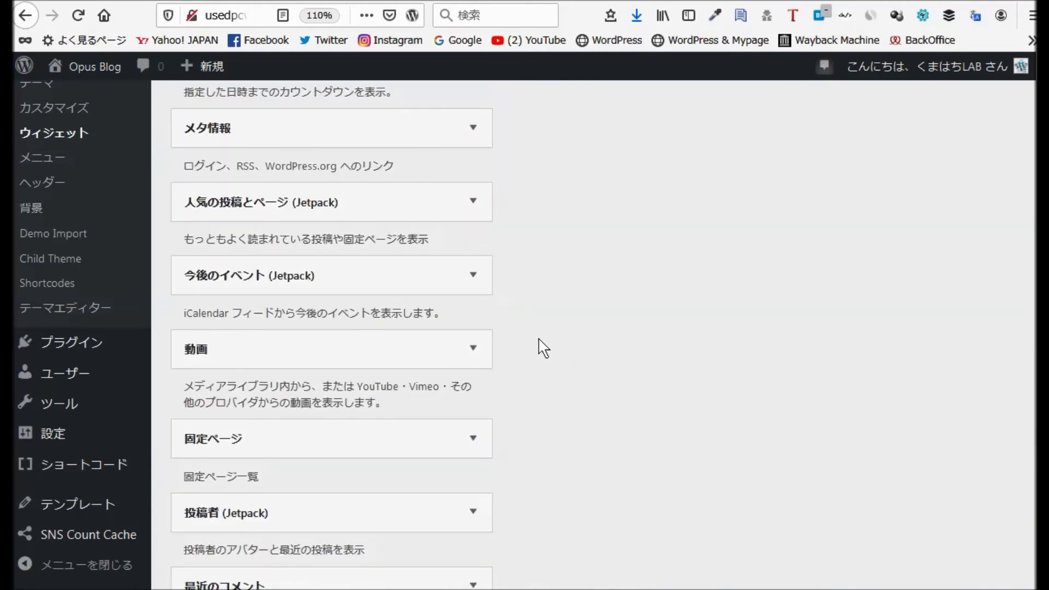
left_click(479, 206)
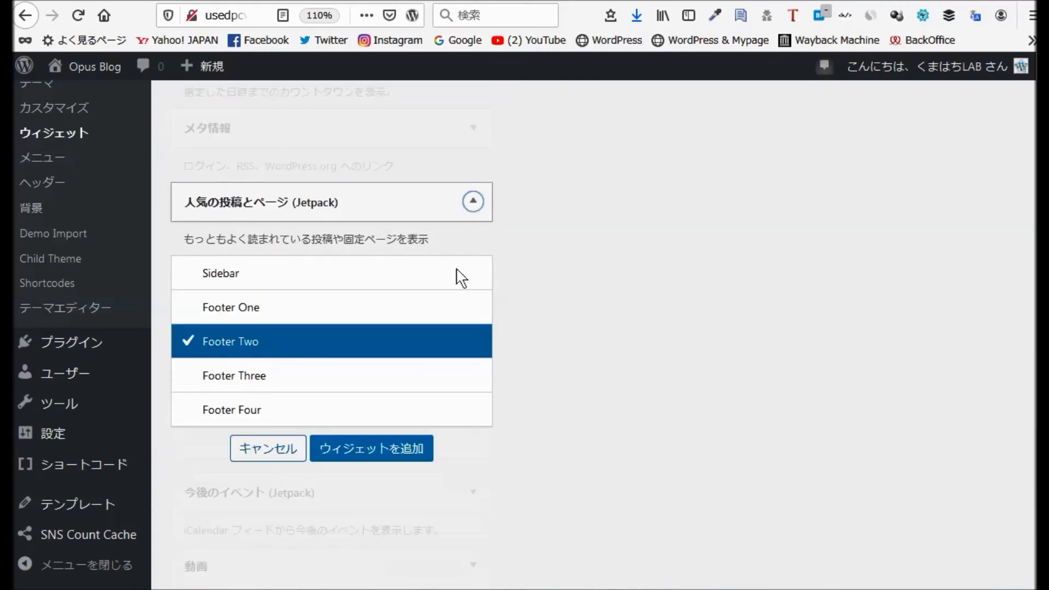
left_click(249, 379)
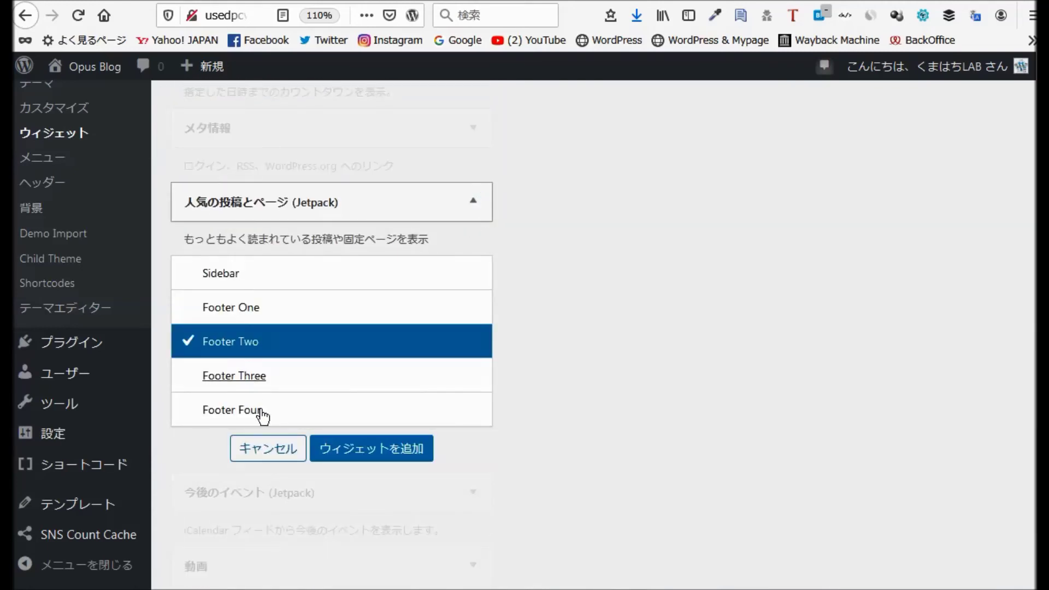
left_click(379, 453)
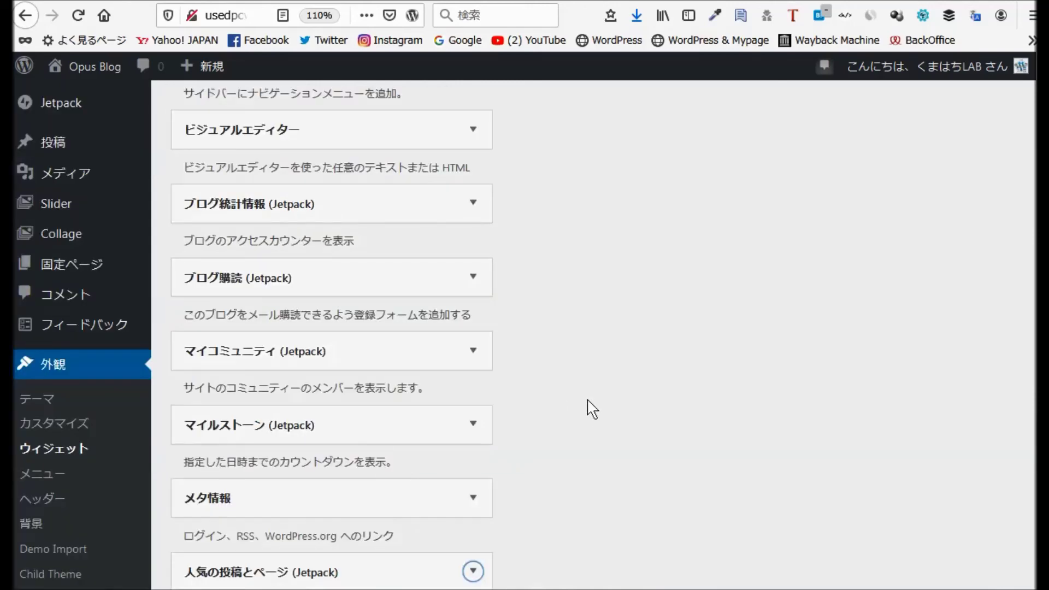
Set the 人気の投稿とページ widget's 表示形式 to 画像グリッド, save it and collapse it.
scroll(588, 408, "down", 2)
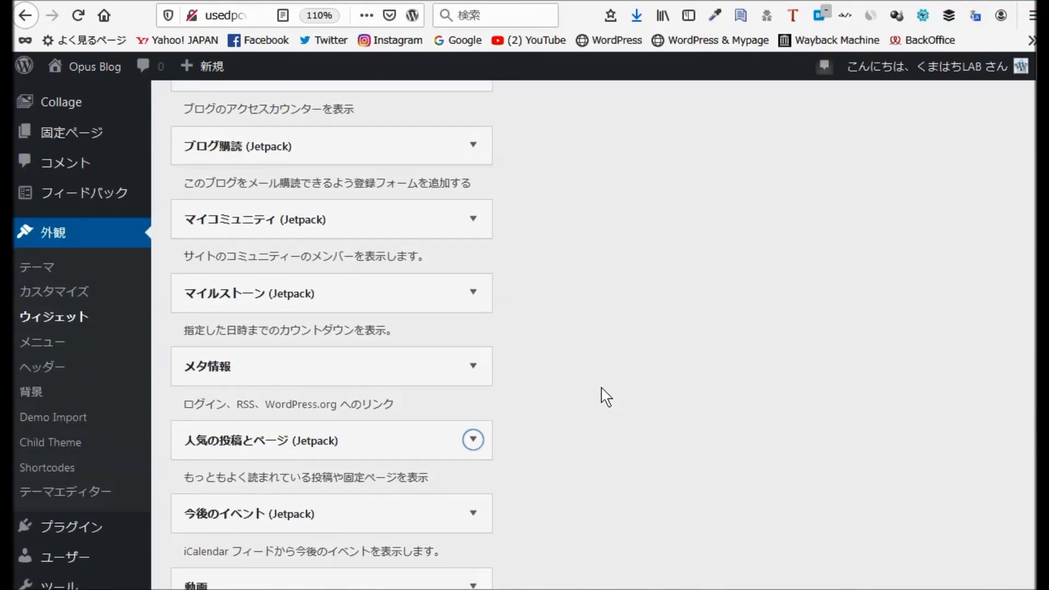
scroll(604, 396, "up", 10)
scroll(613, 396, "up", 2)
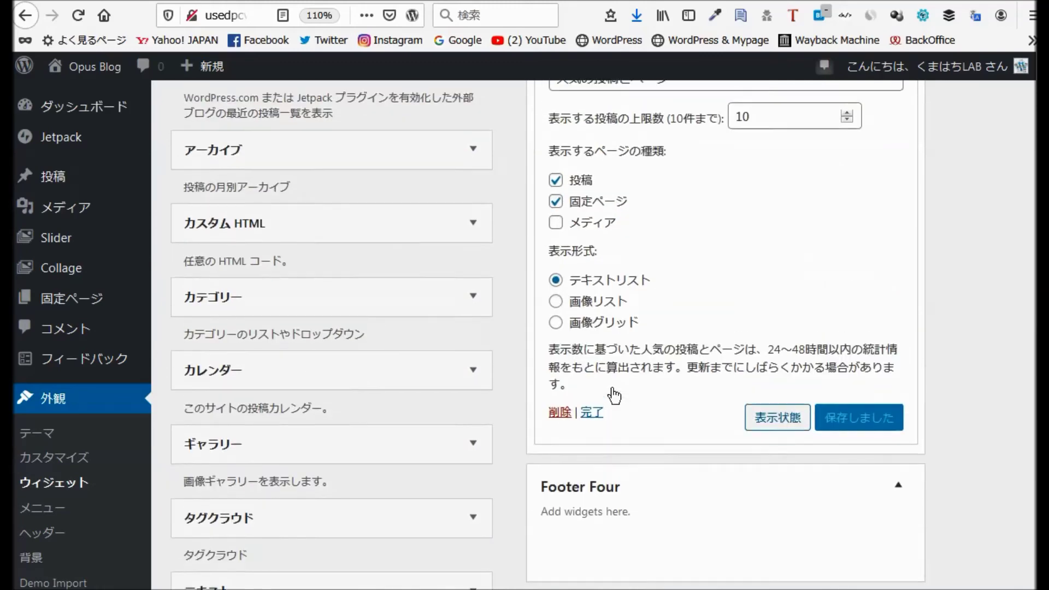
left_click(555, 372)
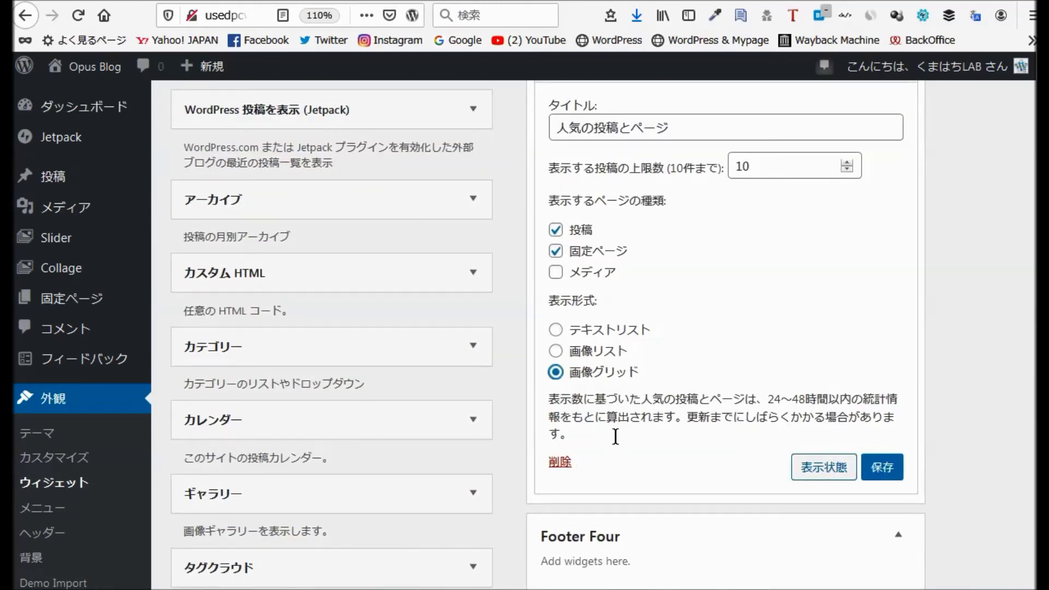
left_click(880, 468)
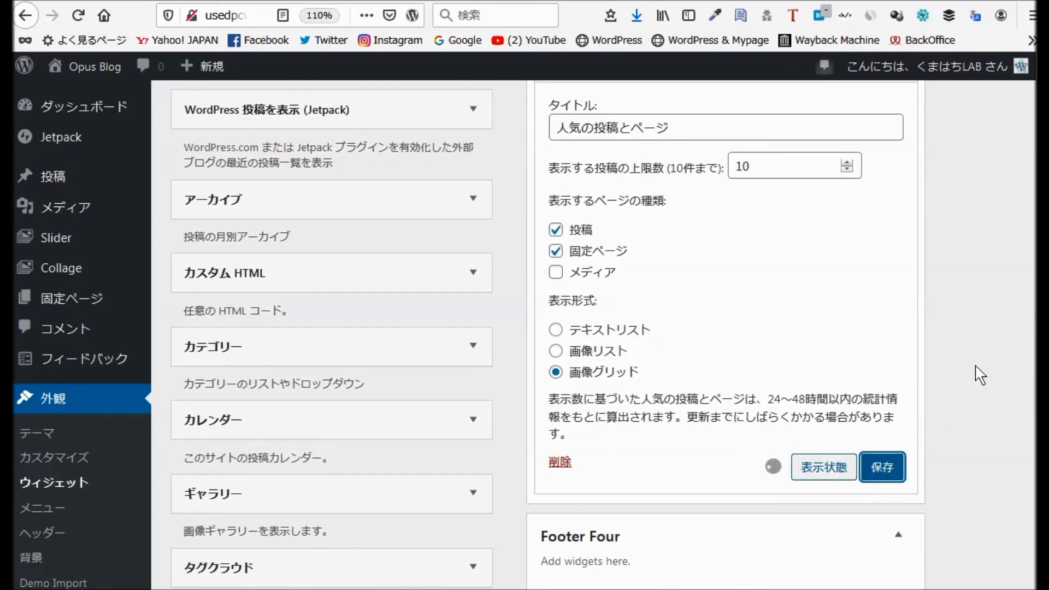
scroll(978, 370, "up", 7)
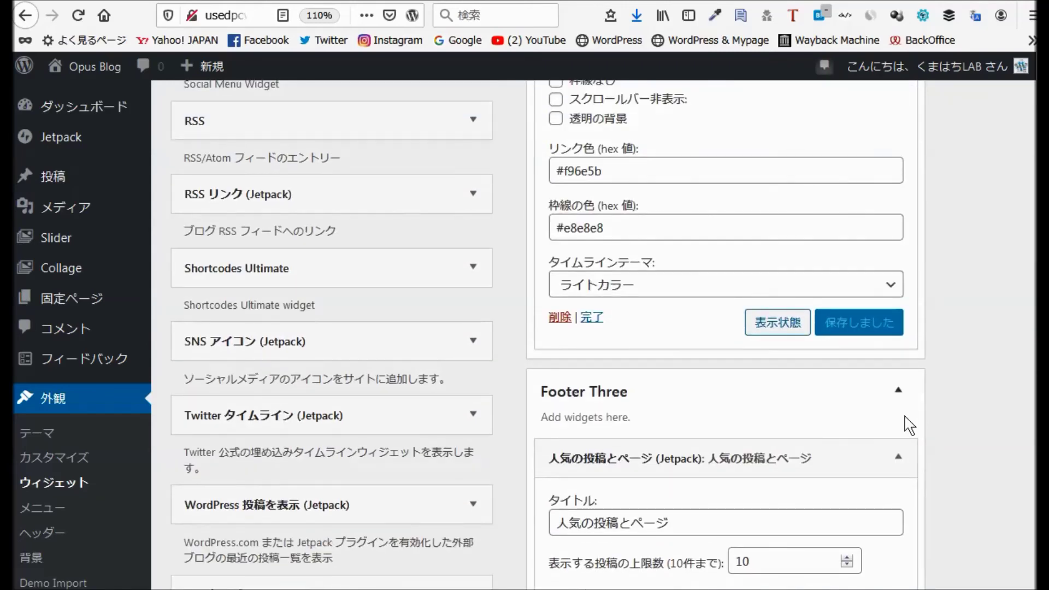
left_click(898, 456)
In the Twitter タイムライン widget, fill in the account's Twitter username, set the height to 600, save and collapse it.
scroll(651, 390, "up", 7)
left_click(600, 383)
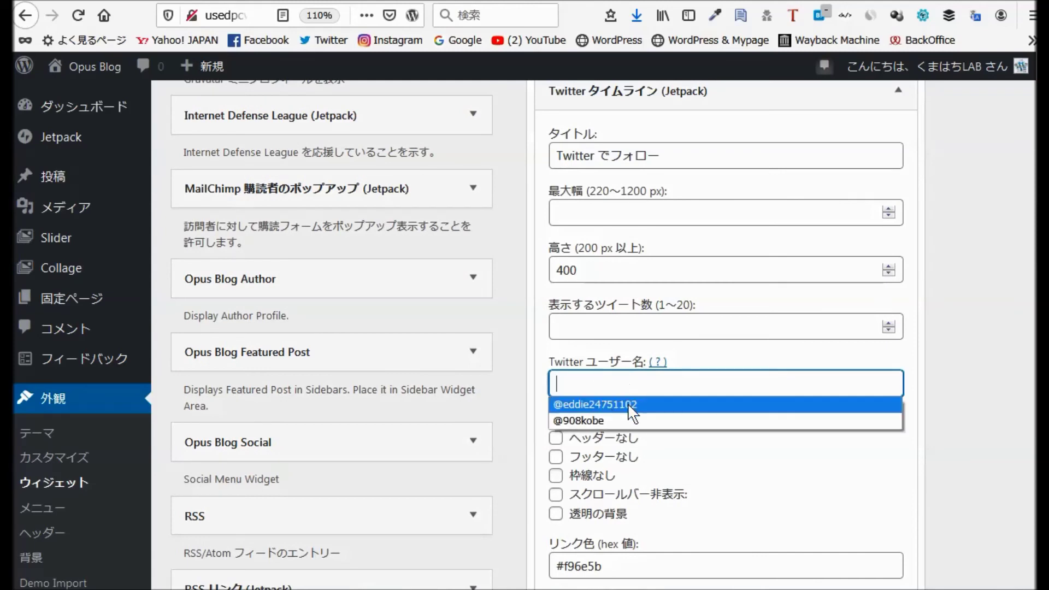
left_click(628, 404)
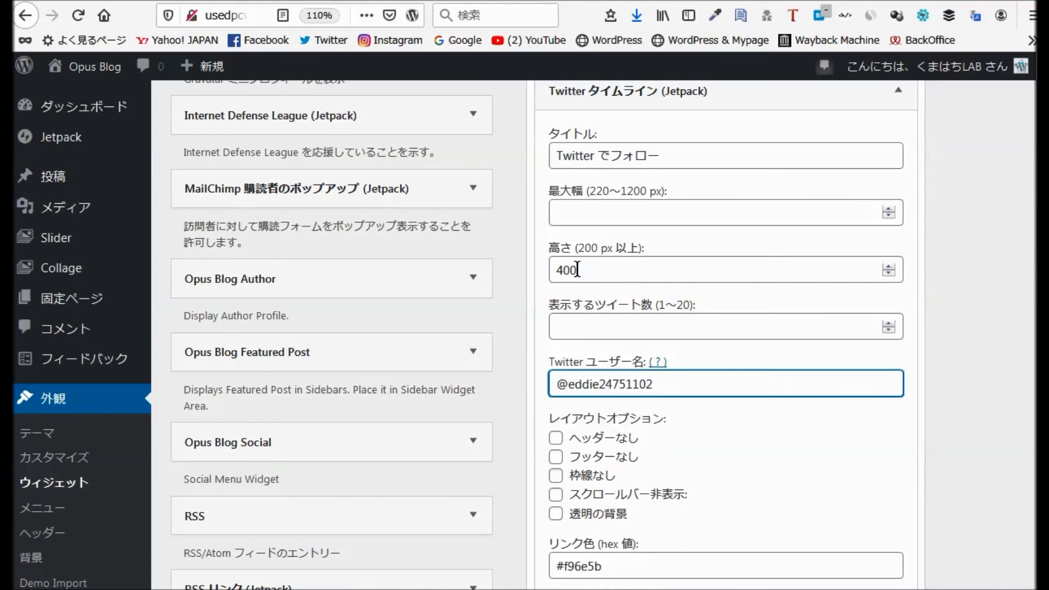
left_click_drag(581, 270, 524, 279)
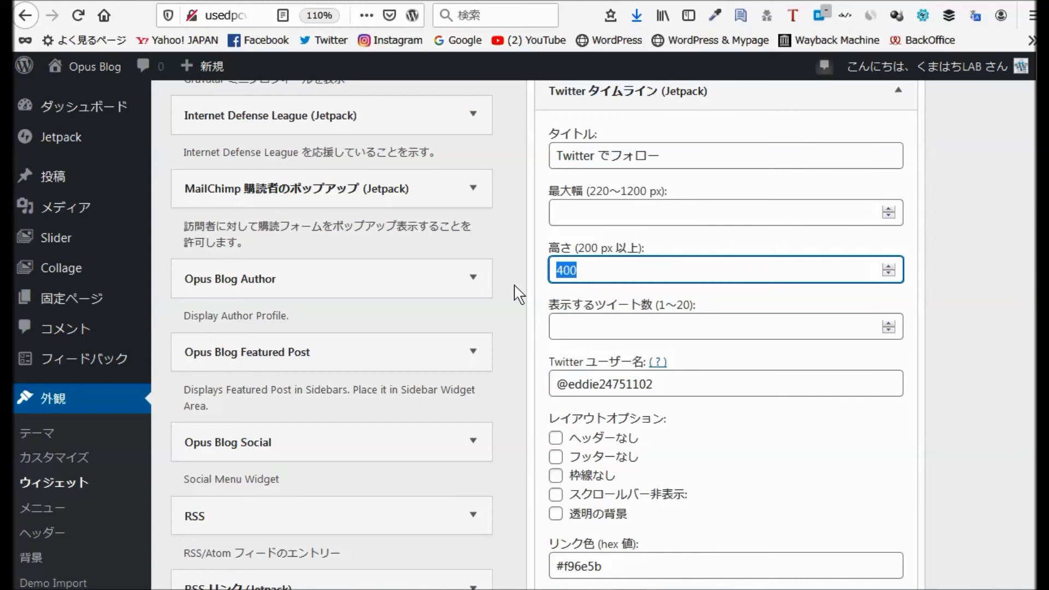
type("600")
scroll(770, 445, "down", 3)
left_click(877, 582)
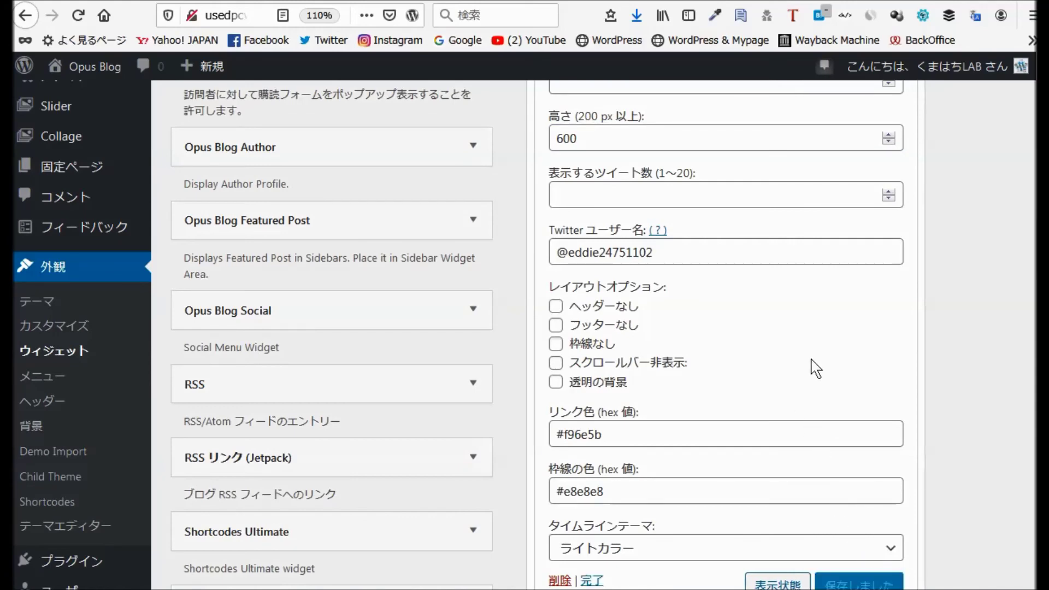
scroll(814, 360, "up", 6)
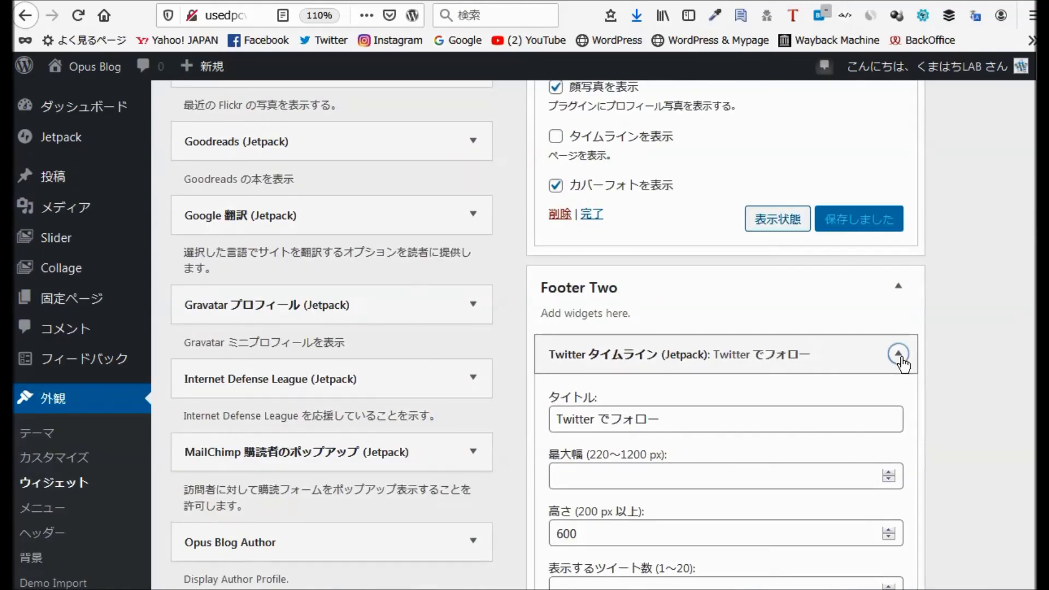
left_click(898, 355)
scroll(853, 378, "up", 1)
scroll(836, 378, "up", 6)
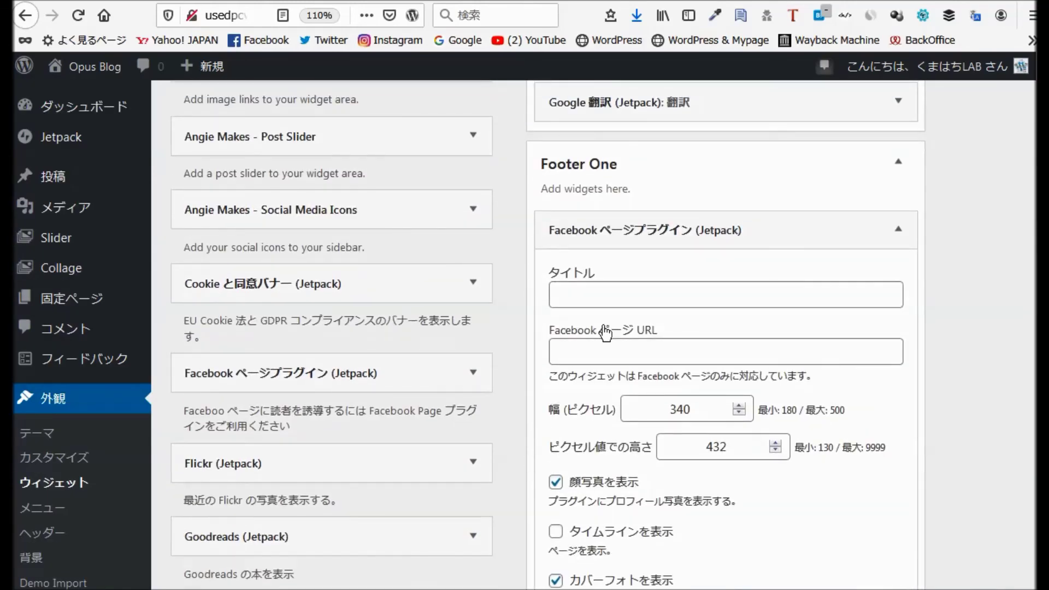
left_click(565, 293)
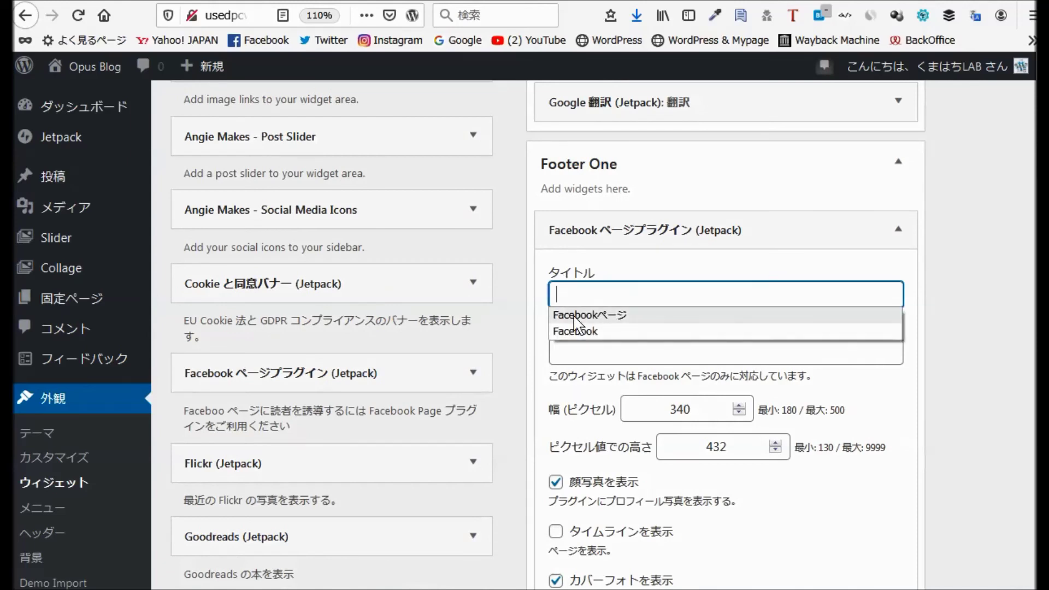
left_click(574, 316)
left_click(576, 347)
left_click(572, 361)
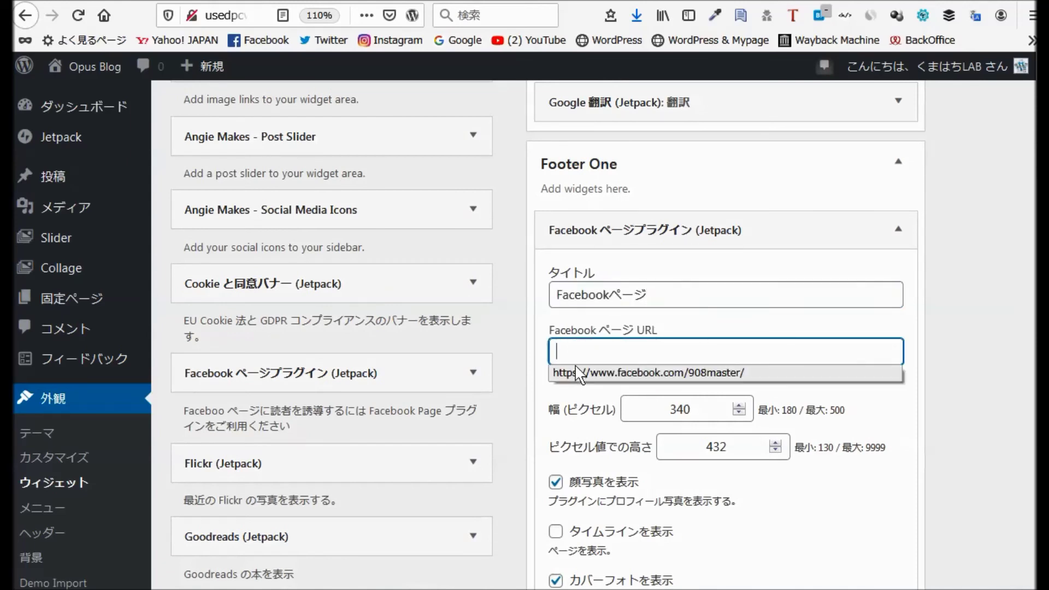
left_click(579, 369)
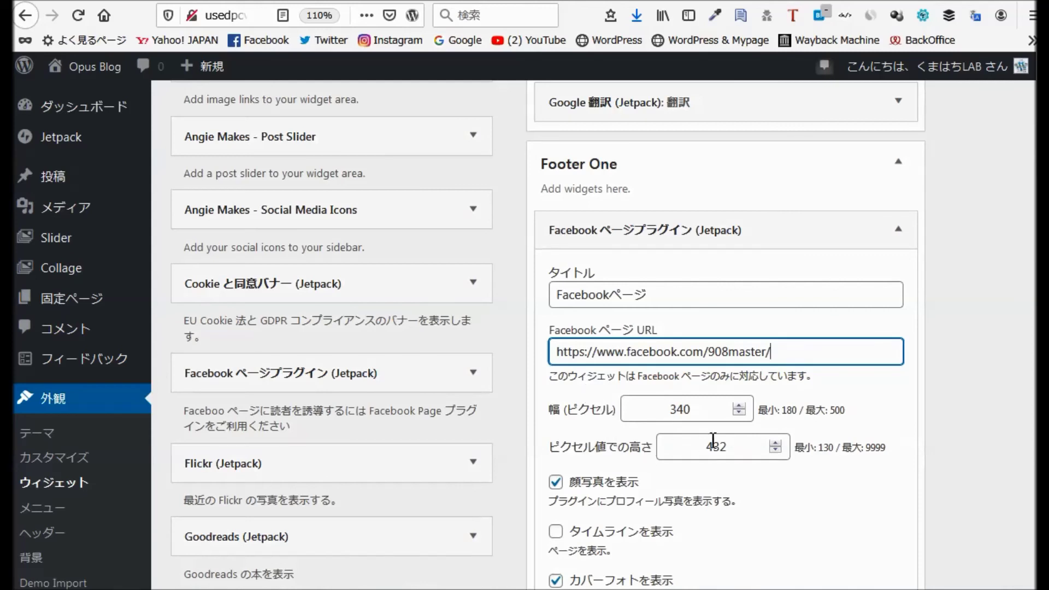
left_click_drag(684, 447, 720, 483)
type("600")
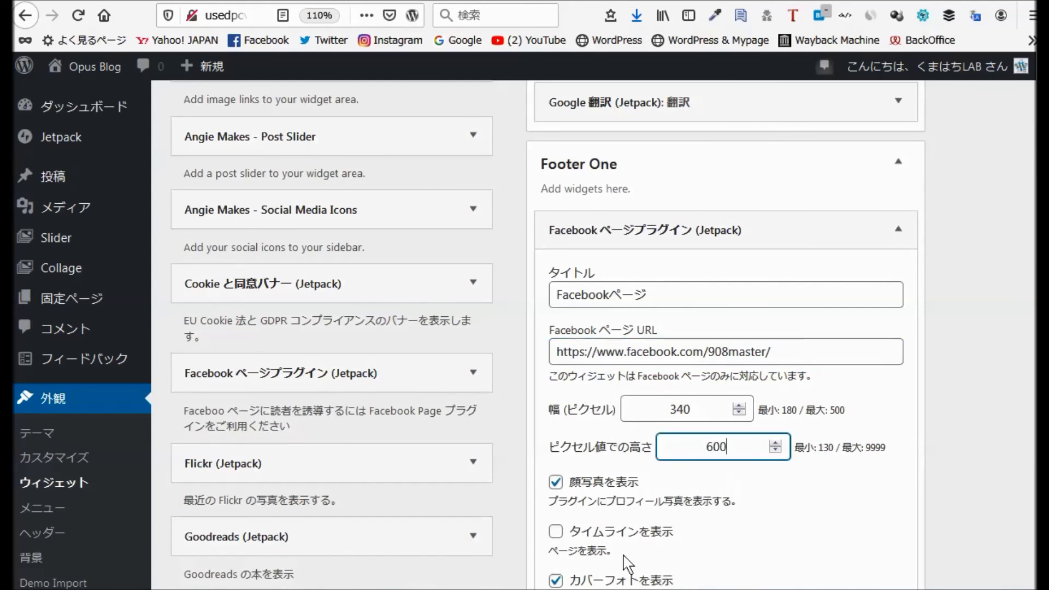
Turn on タイムラインを表示 and turn off 顔写真を表示 for the Facebook ページプラグイン widget and save it.
left_click(555, 531)
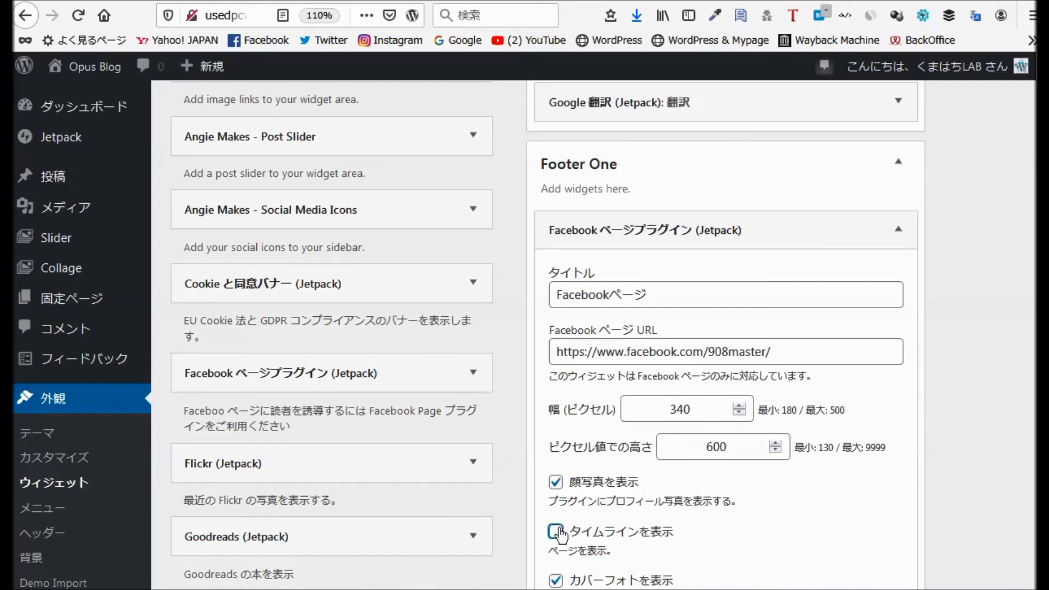
left_click(555, 482)
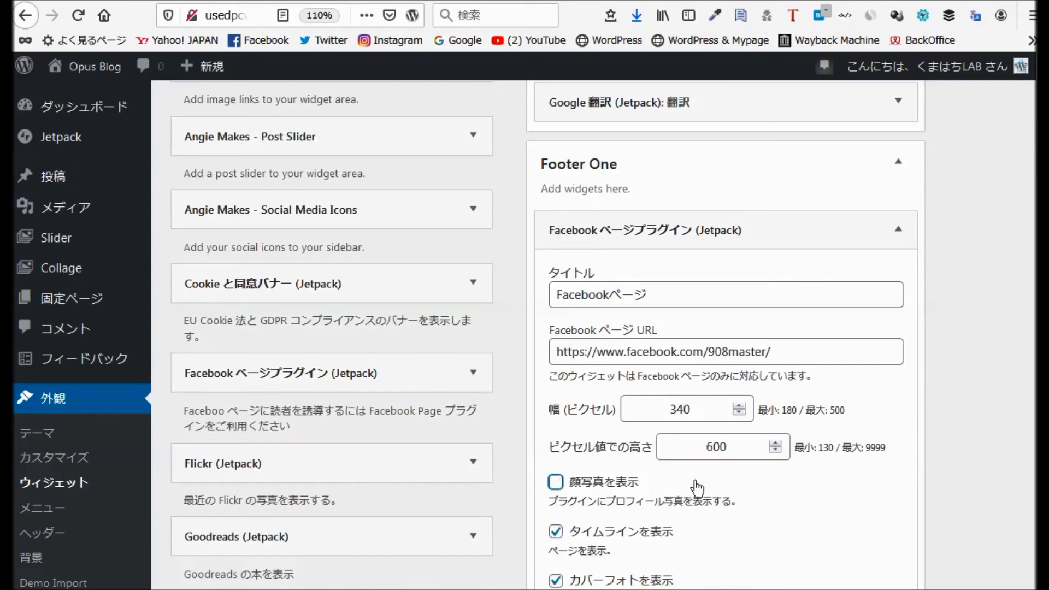
scroll(700, 486, "down", 2)
left_click(891, 494)
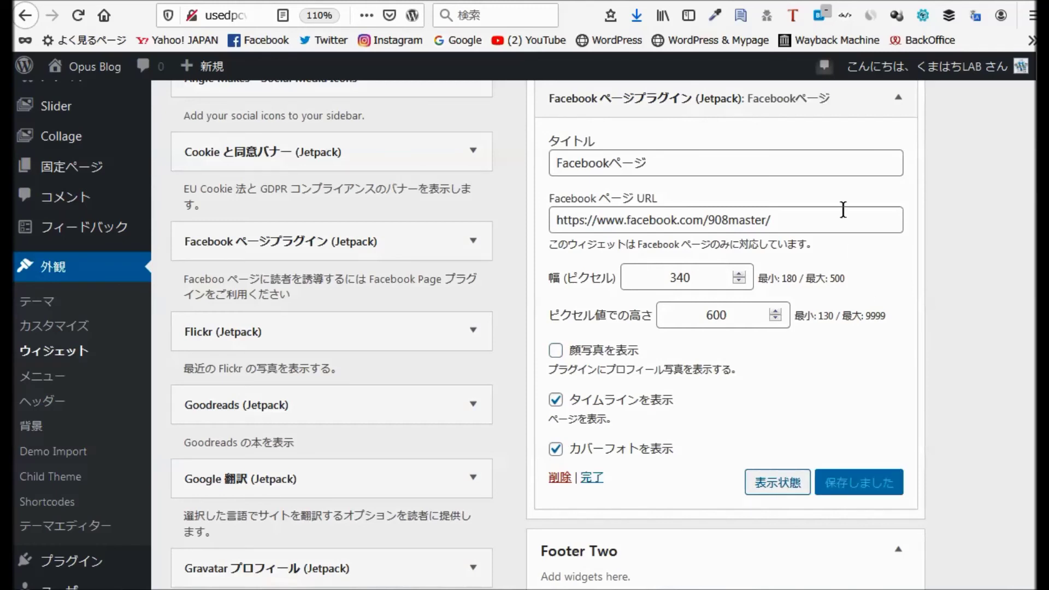
Collapse the Facebook ページプラグイン widget and add the Opus Blog Featured Post widget to the Footer Four area.
left_click(900, 102)
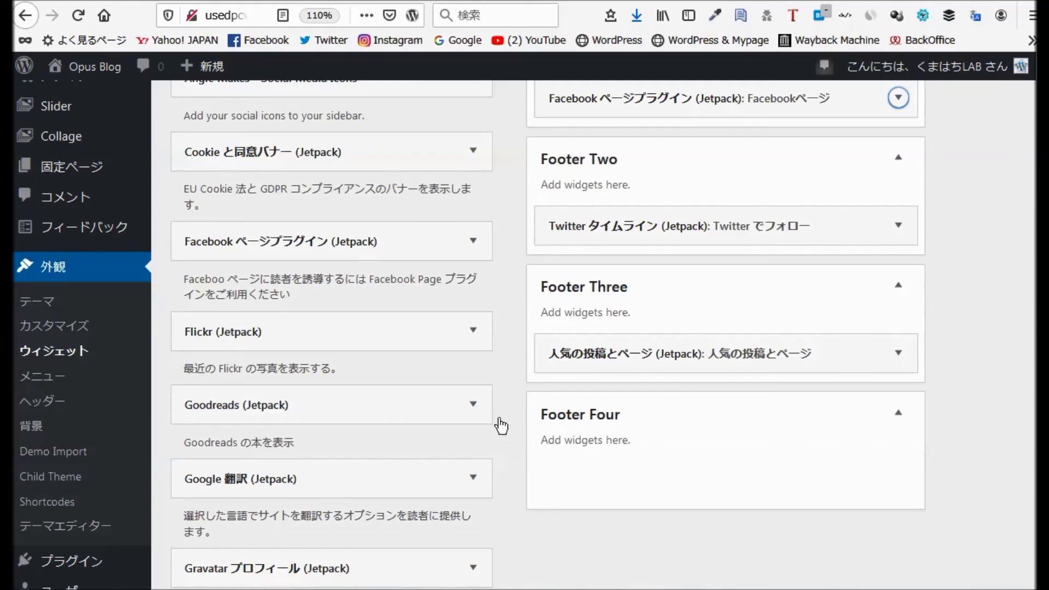
scroll(497, 470, "up", 10)
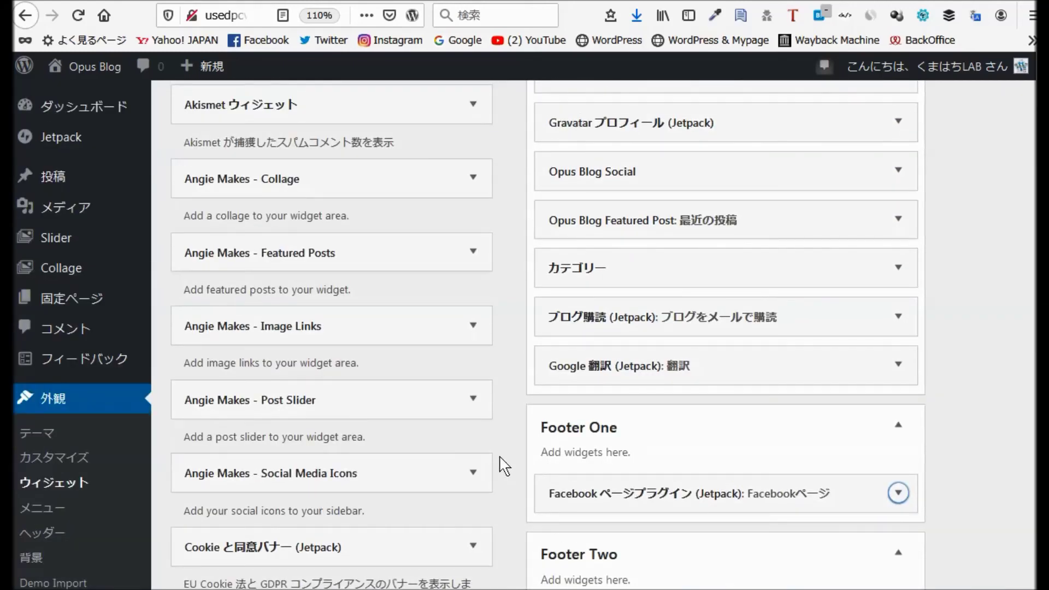
scroll(504, 465, "down", 10)
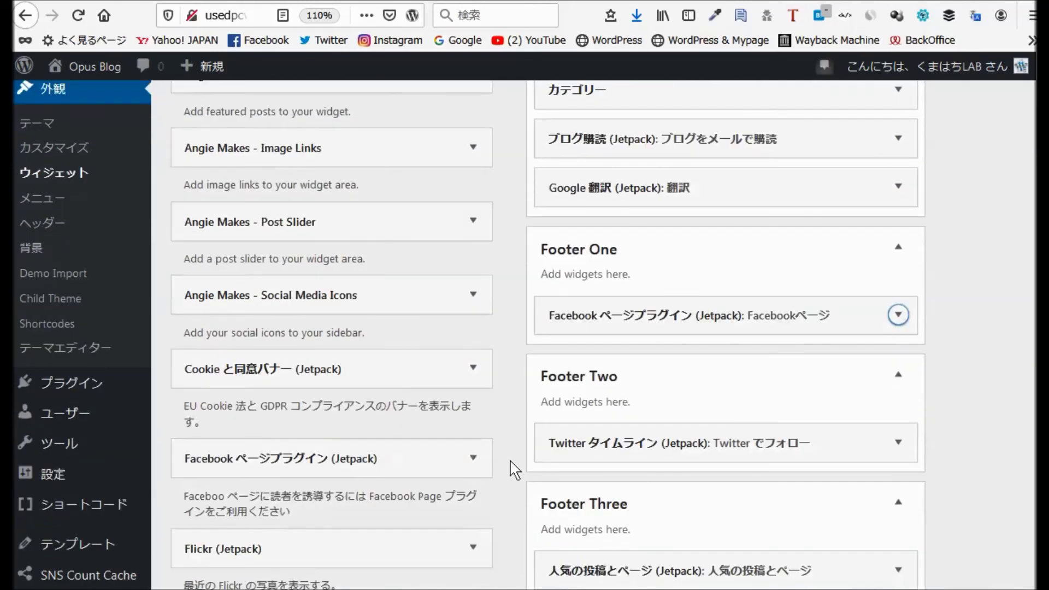
scroll(515, 464, "down", 5)
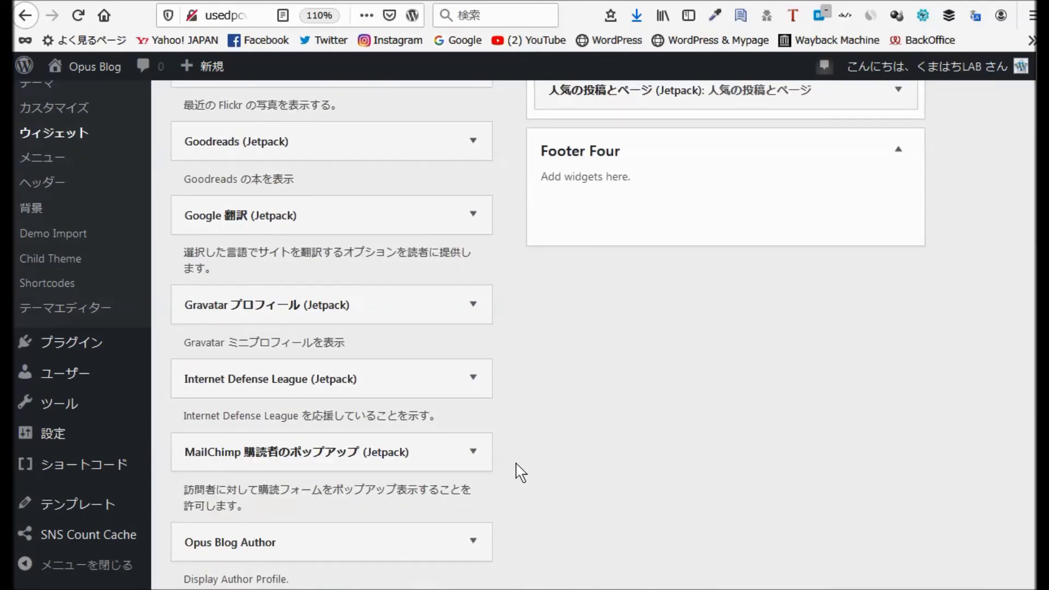
scroll(518, 467, "up", 5)
scroll(518, 471, "down", 5)
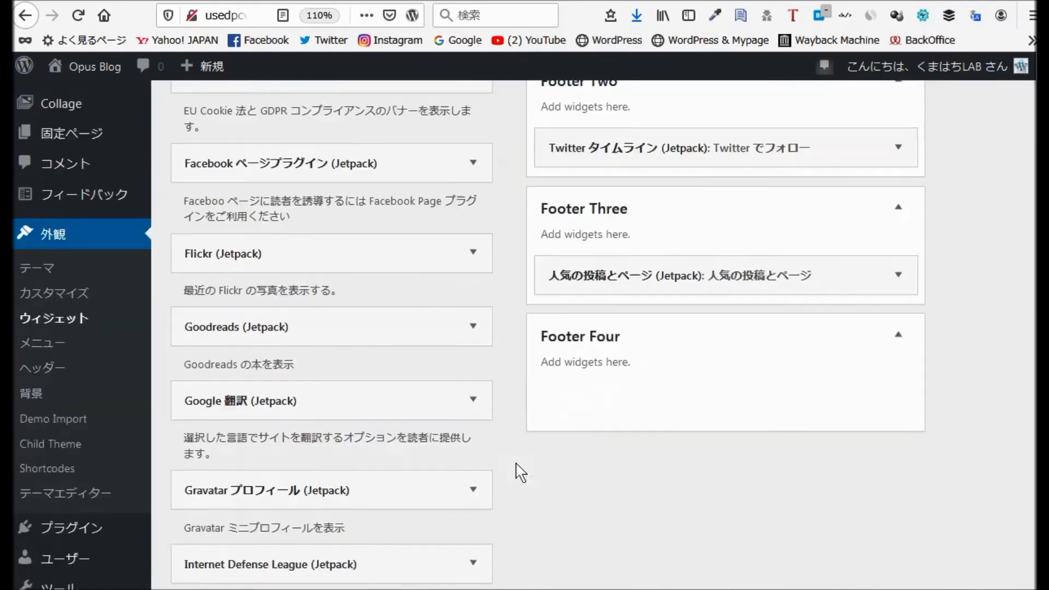
scroll(524, 471, "down", 6)
scroll(525, 471, "down", 4)
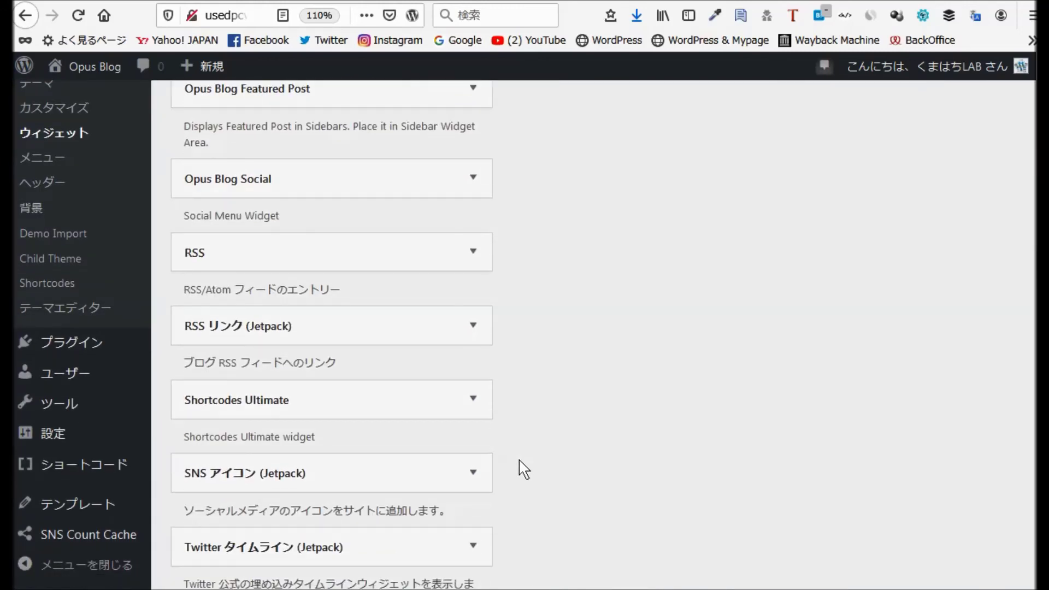
scroll(524, 469, "down", 2)
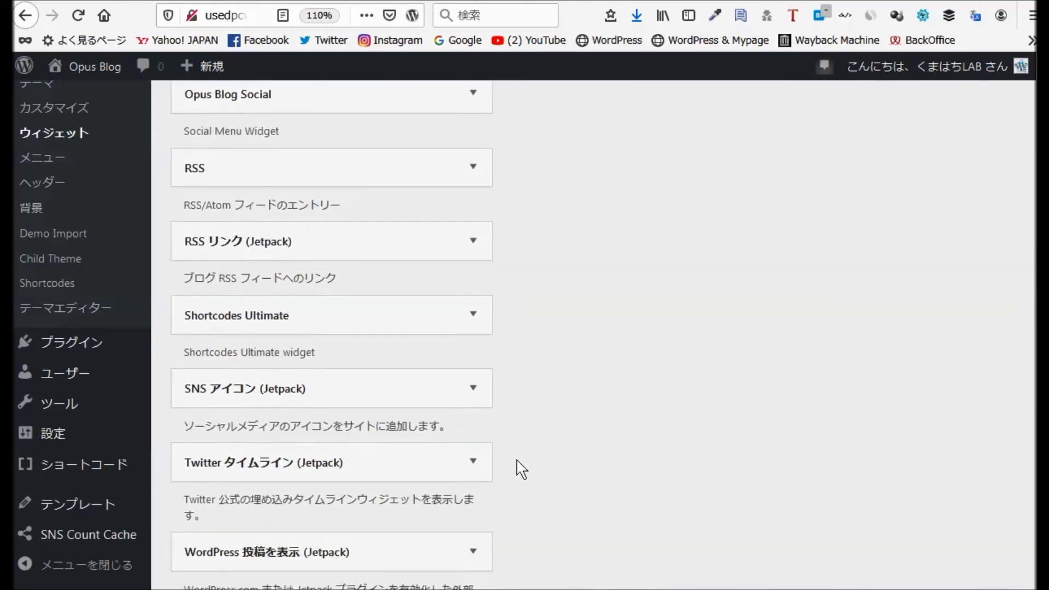
scroll(522, 468, "down", 9)
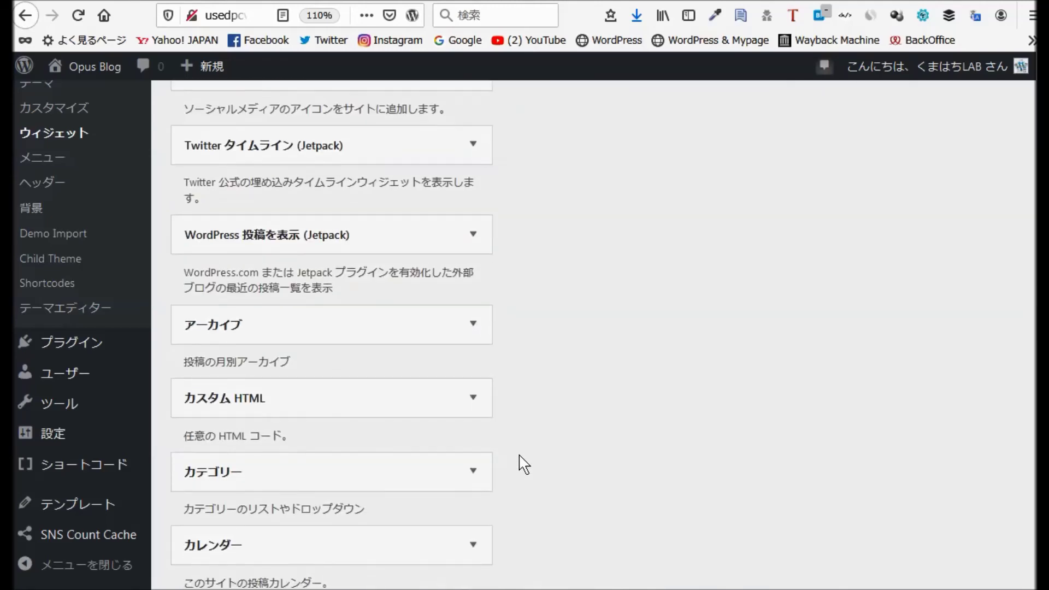
scroll(522, 466, "down", 5)
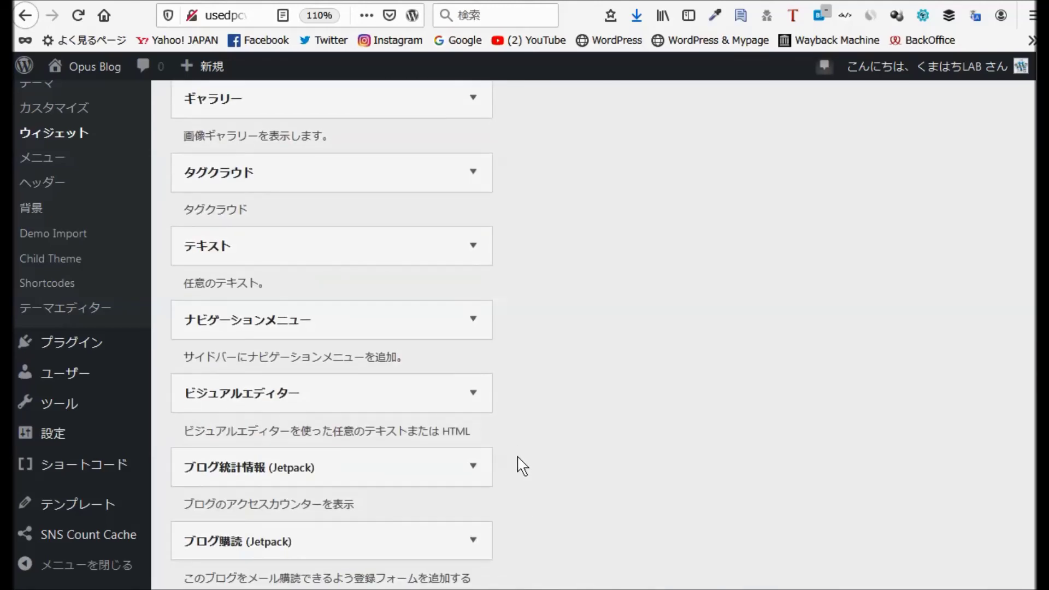
scroll(525, 457, "up", 18)
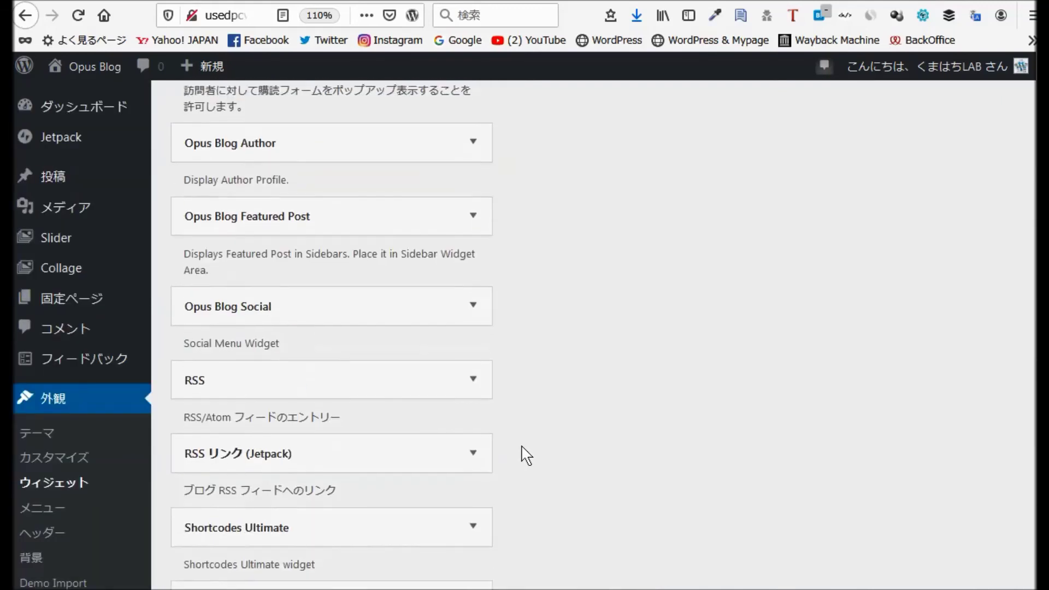
scroll(526, 456, "up", 5)
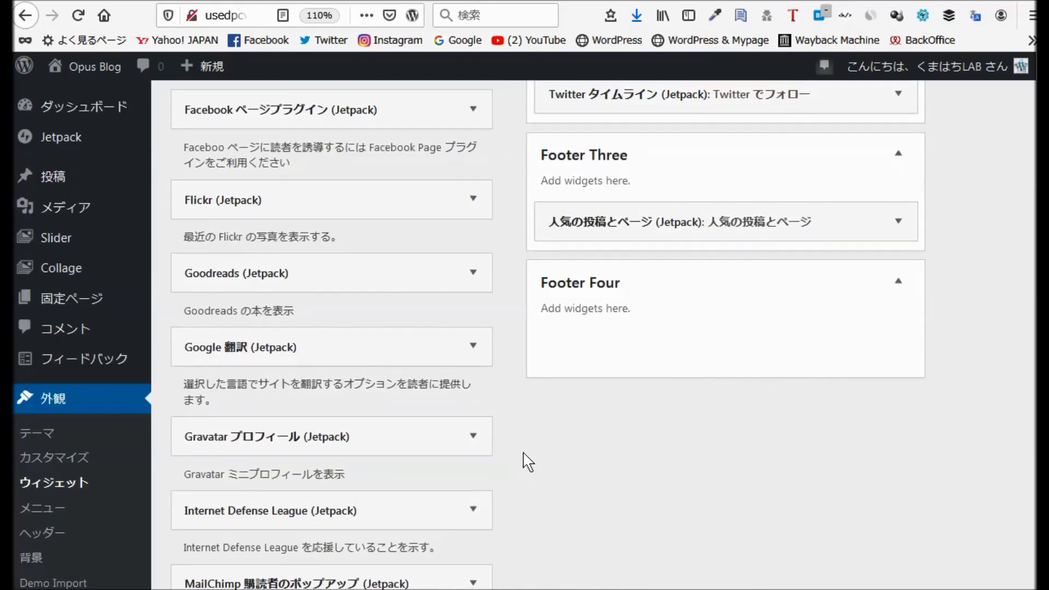
scroll(526, 461, "down", 3)
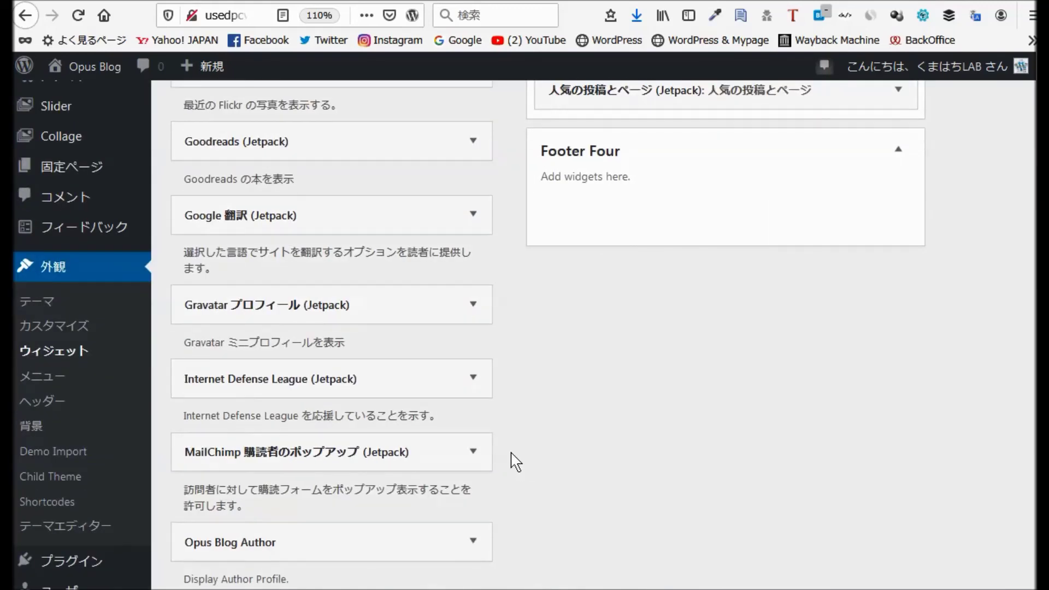
scroll(568, 416, "down", 3)
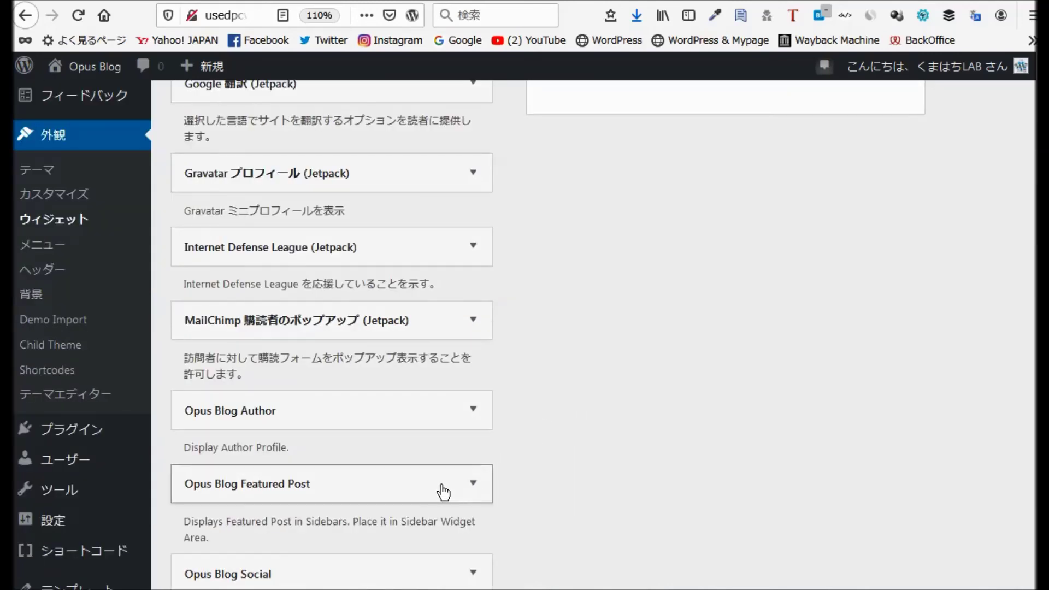
left_click_drag(424, 487, 771, 71)
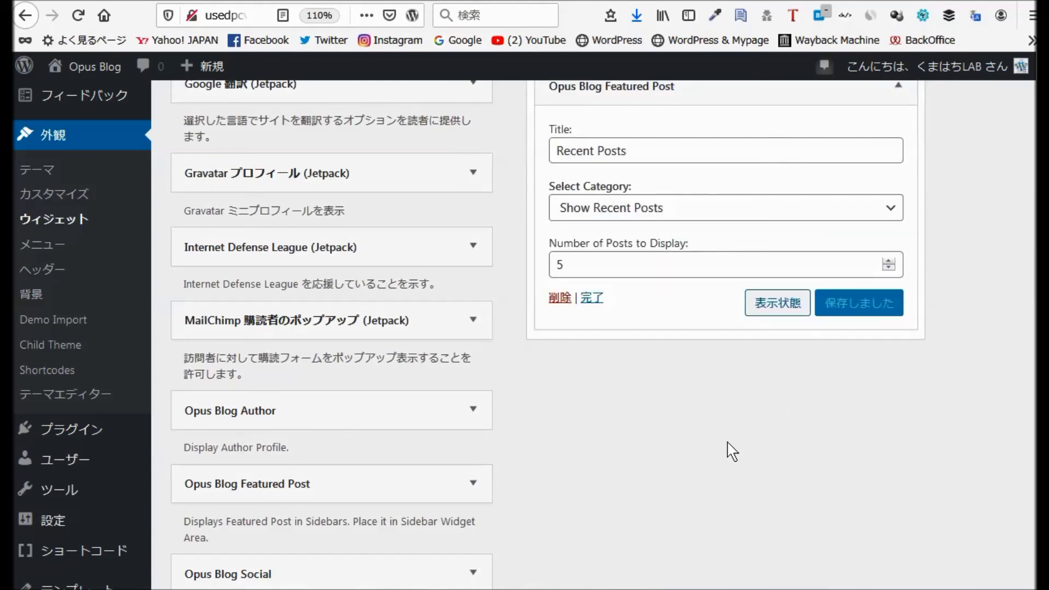
Change the title of the Footer Four Opus Blog Featured Post widget to 最新記事 and save it.
scroll(732, 448, "up", 6)
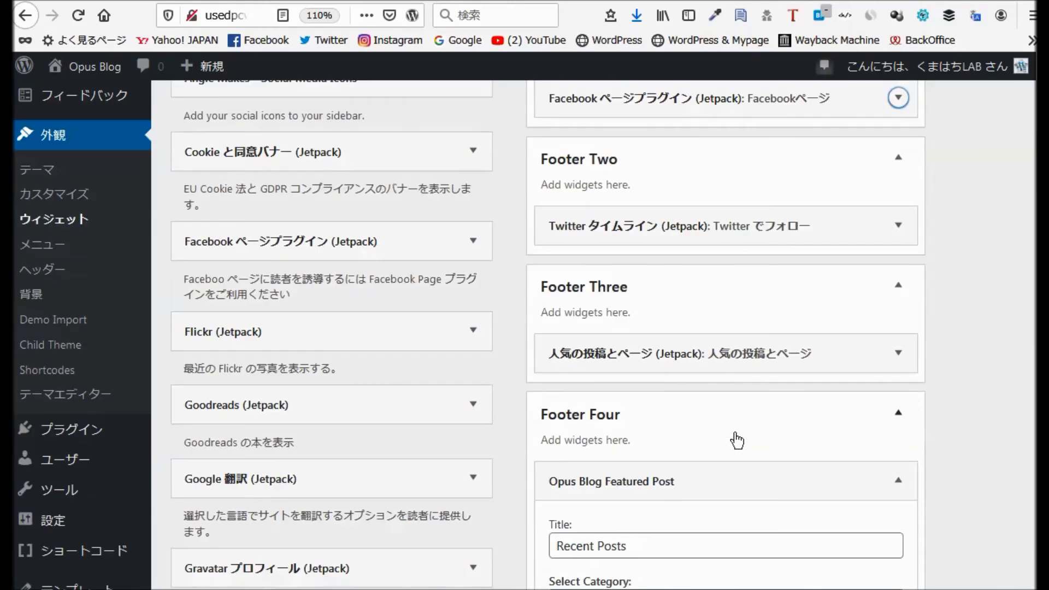
scroll(719, 469, "down", 2)
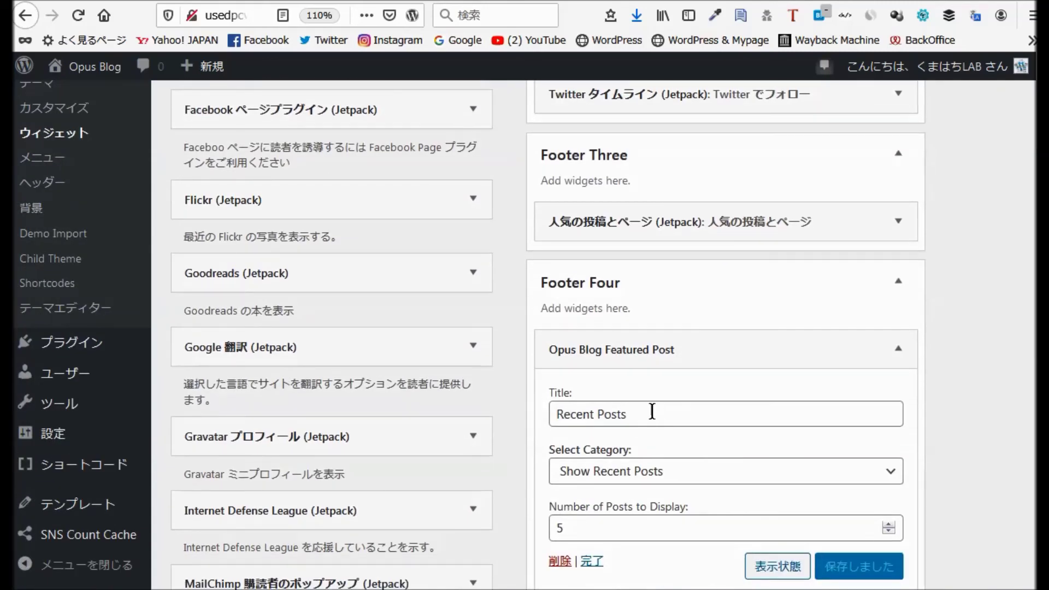
left_click_drag(645, 411, 514, 414)
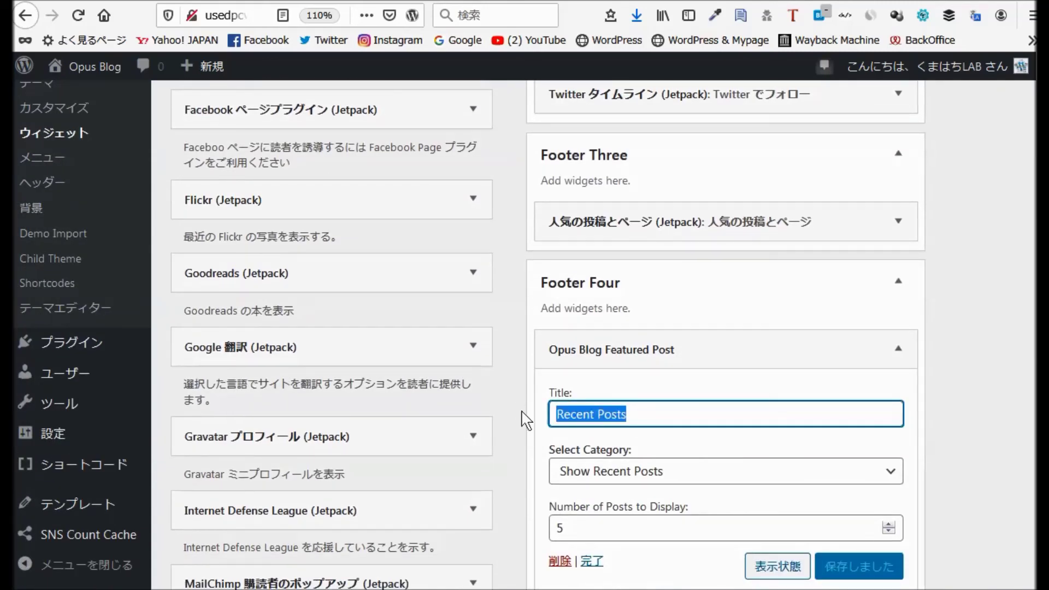
type("さ")
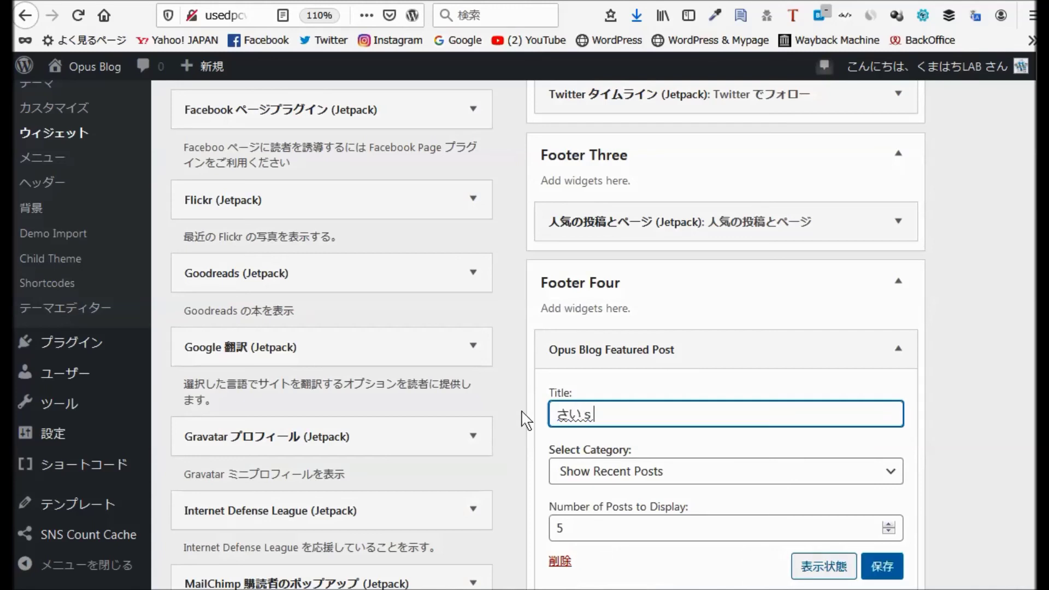
type("いしんきji")
key("space")
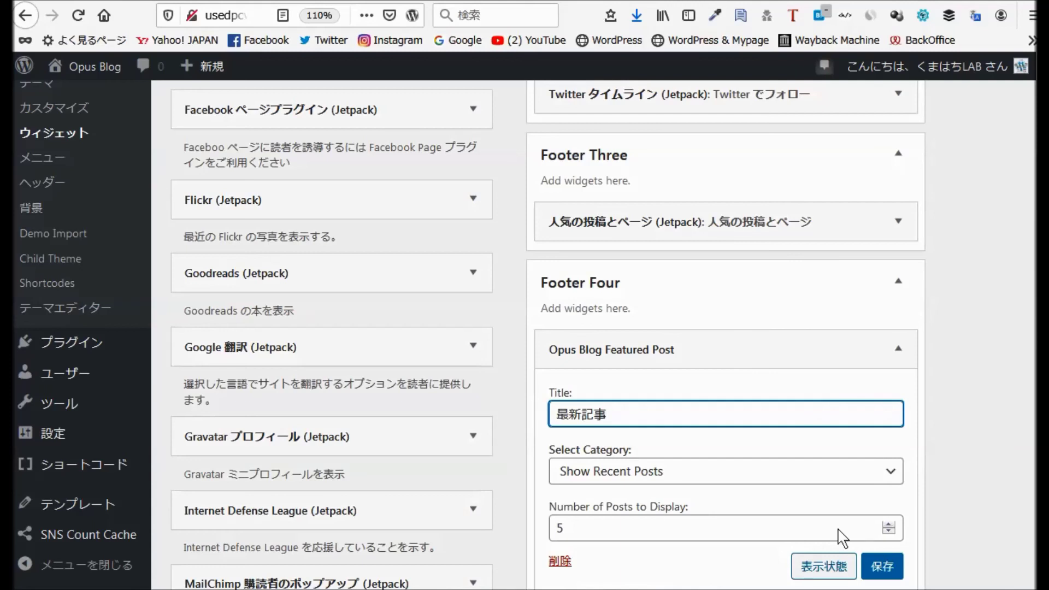
left_click(877, 574)
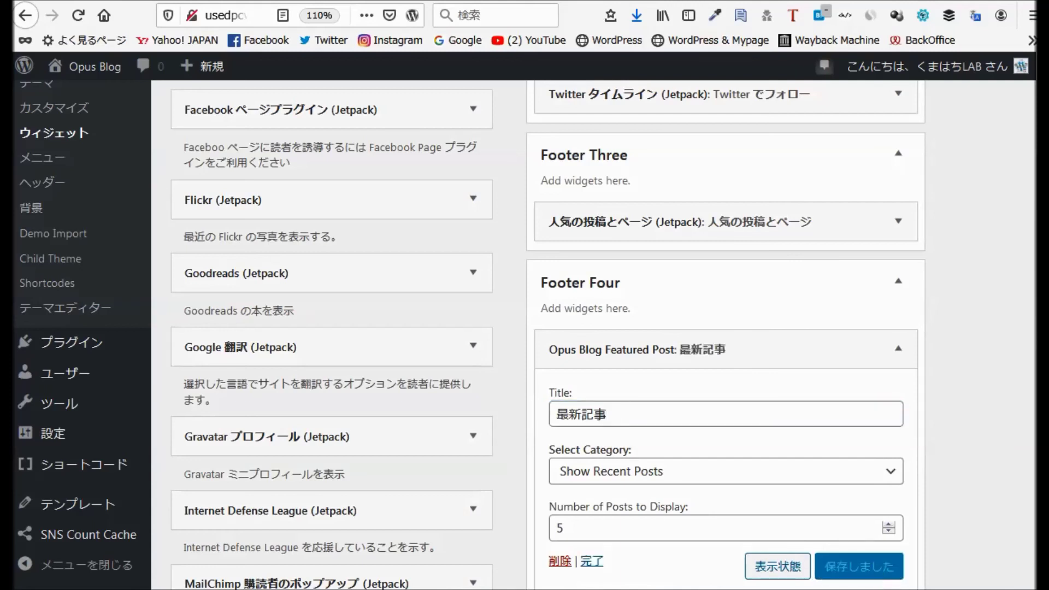
Switch to the live site, reload the page and check the footer widgets down to the copyright area.
key("ctrl+Tab")
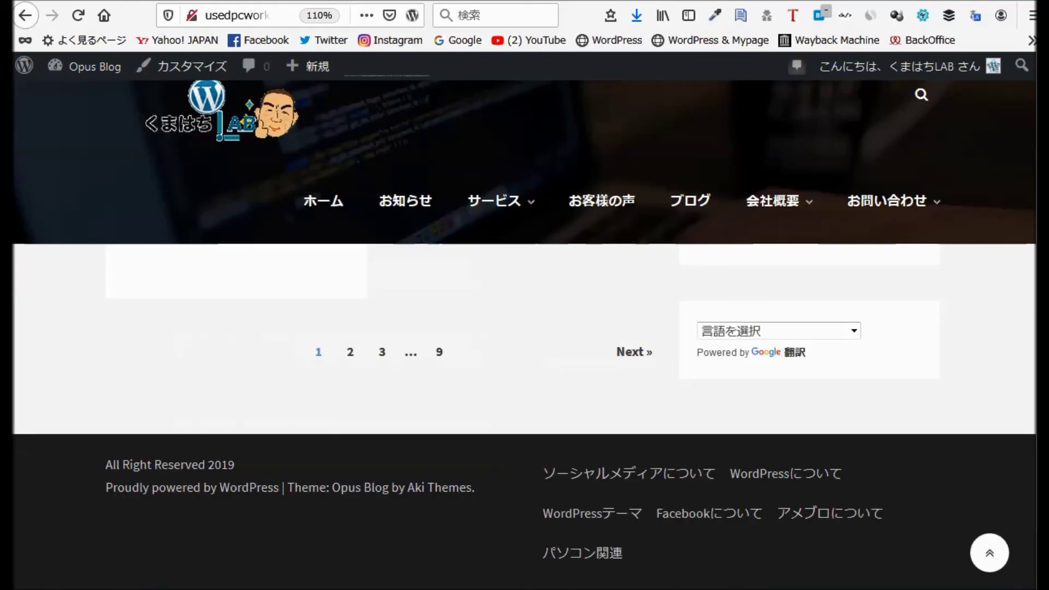
left_click(79, 15)
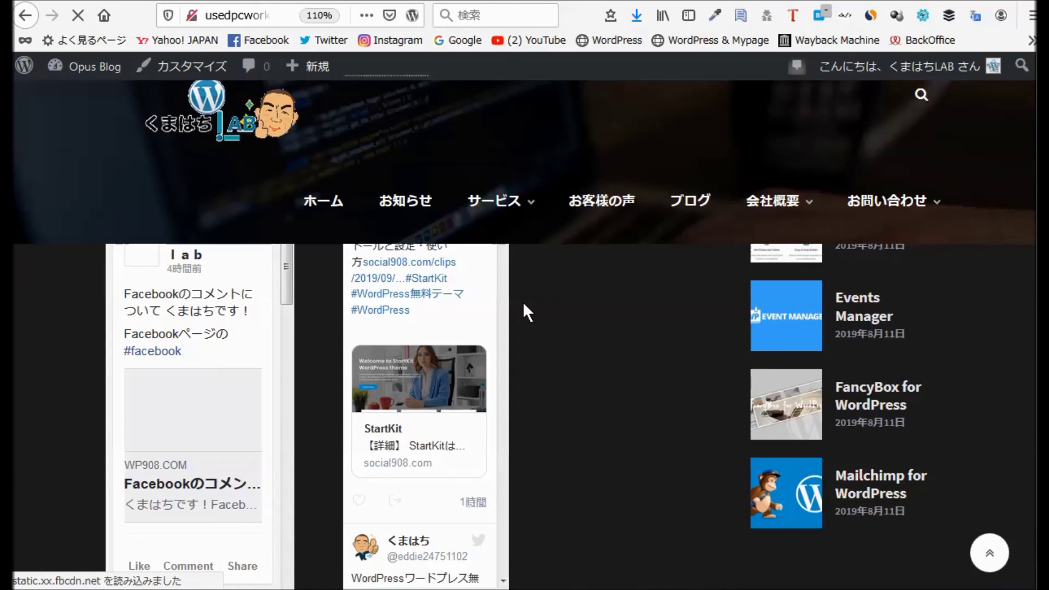
scroll(553, 395, "down", 4)
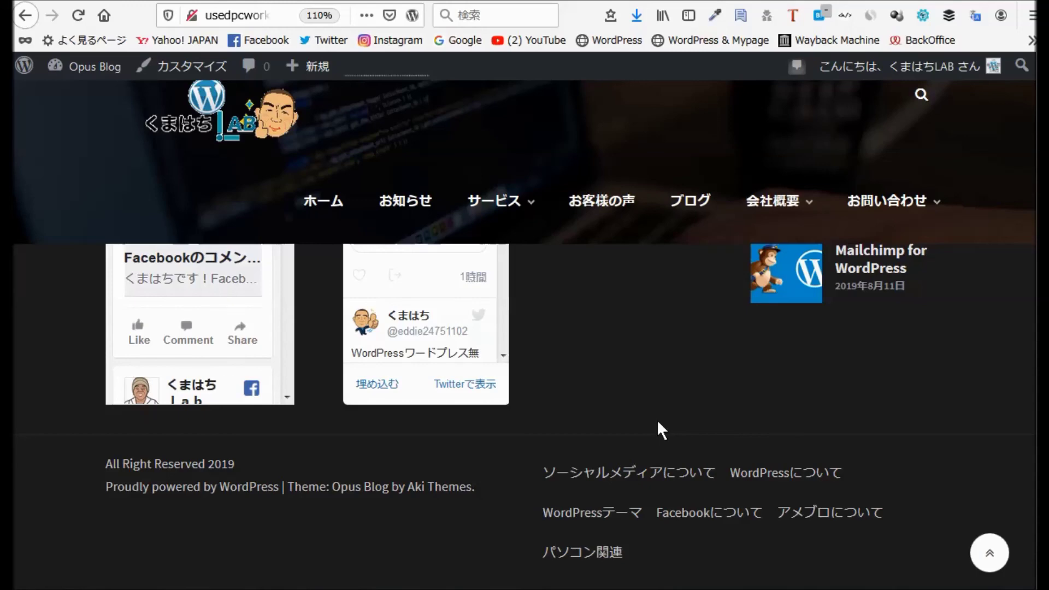
Examine the rest of the live page, including the sidebar widgets, post list, header menus and featured slider.
scroll(645, 435, "up", 5)
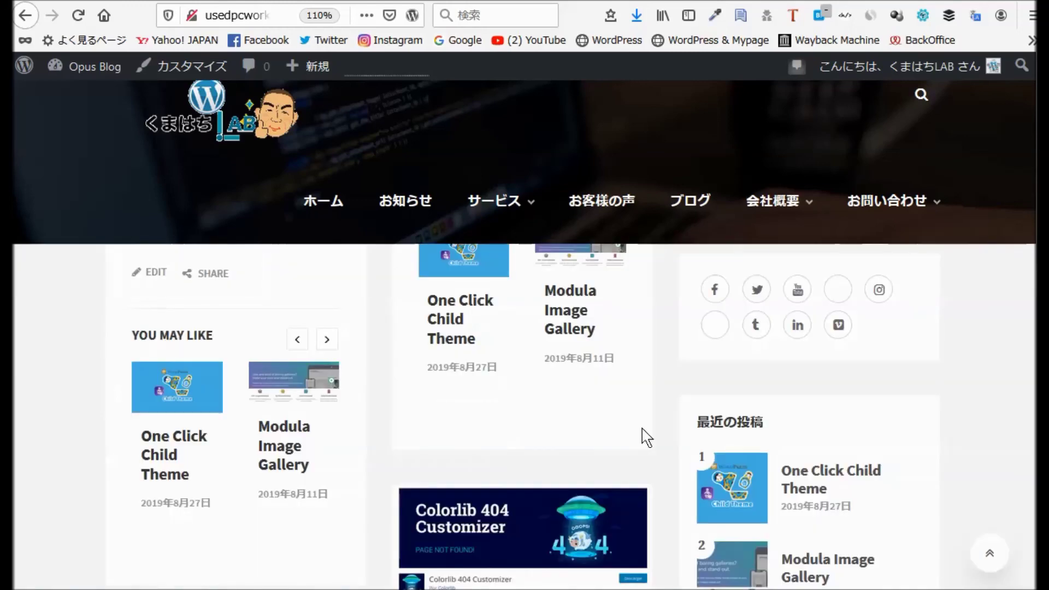
scroll(647, 437, "up", 4)
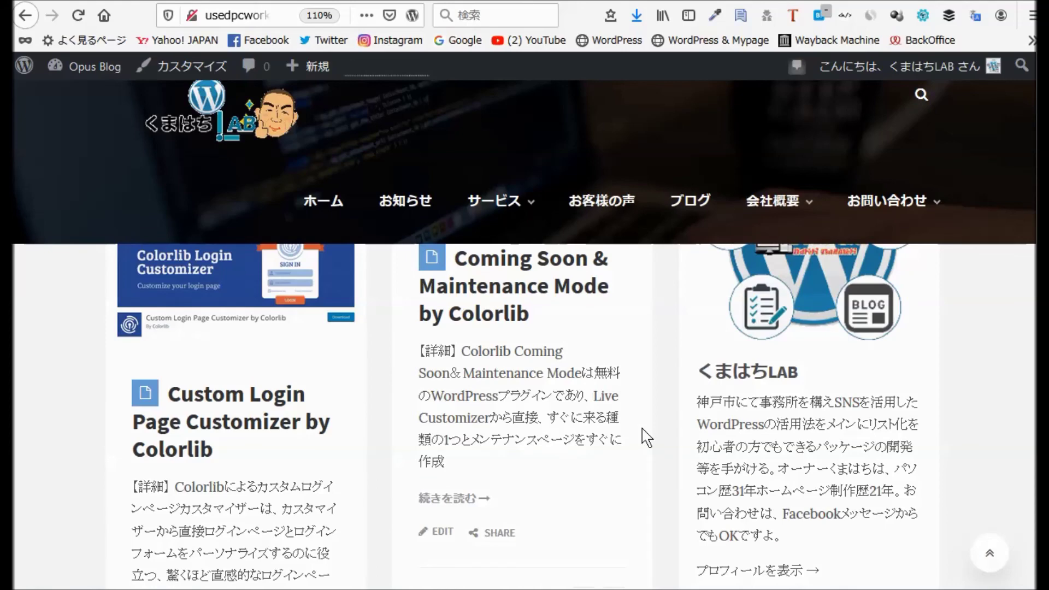
scroll(646, 437, "up", 5)
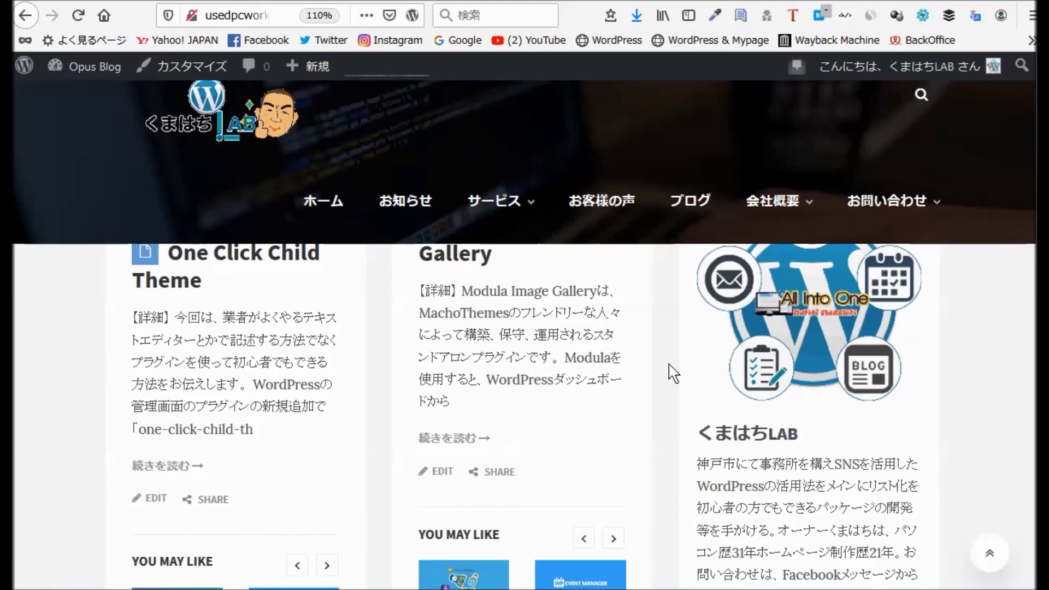
scroll(673, 373, "up", 10)
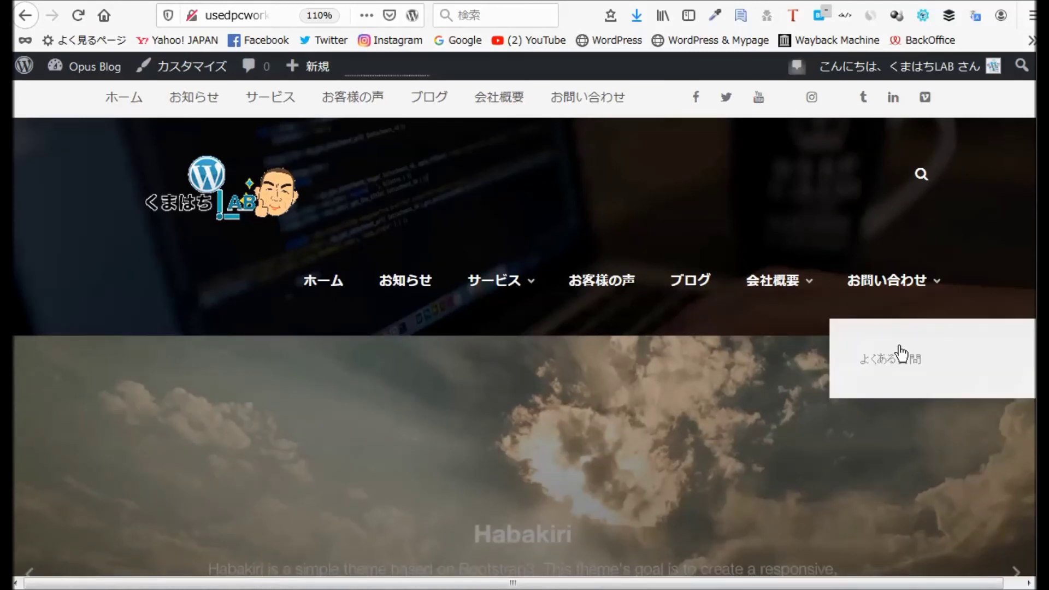
scroll(902, 351, "down", 3)
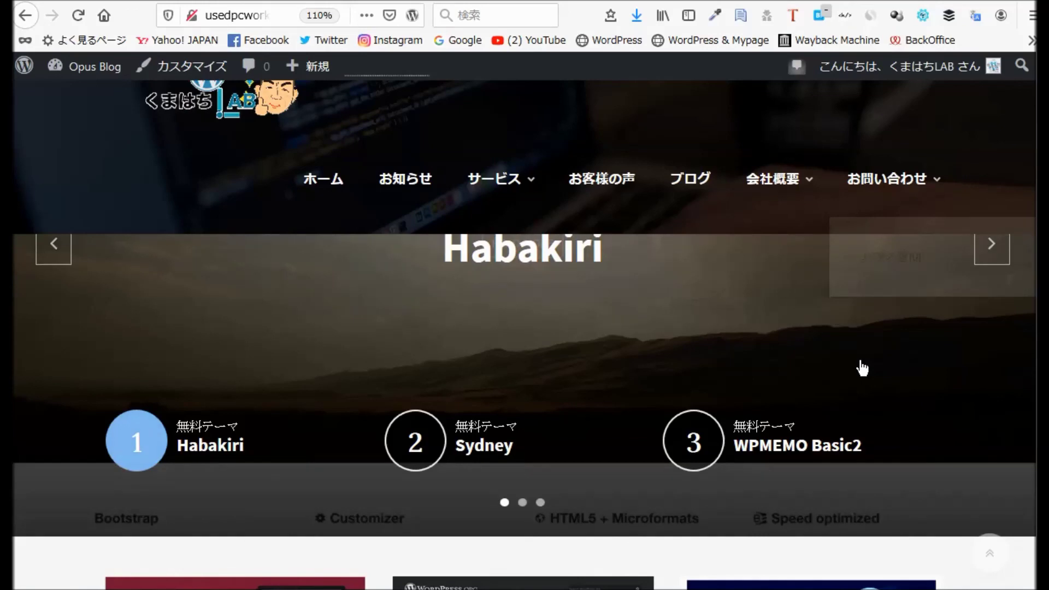
scroll(860, 368, "down", 10)
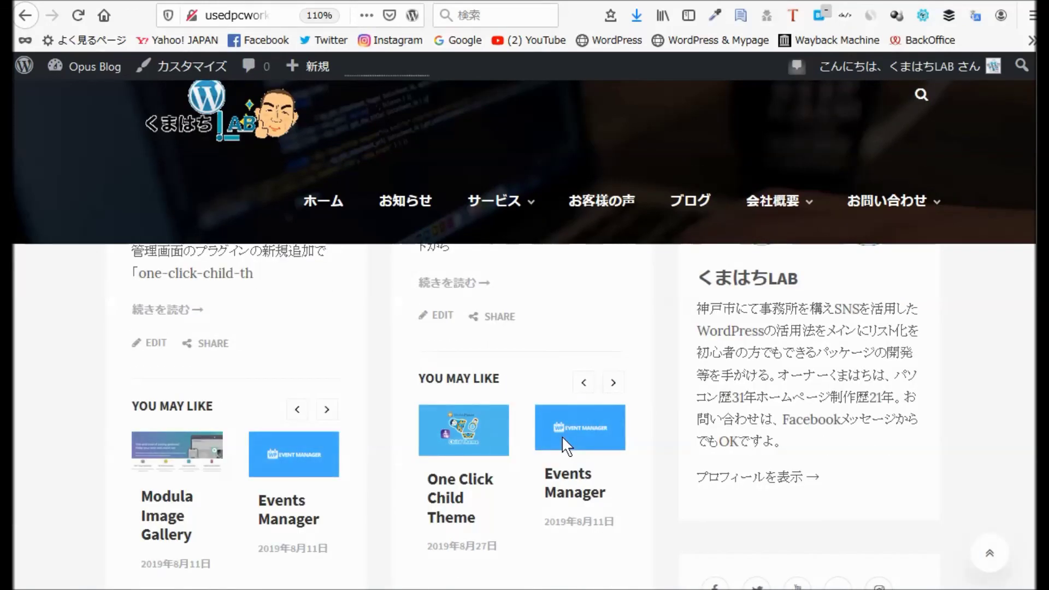